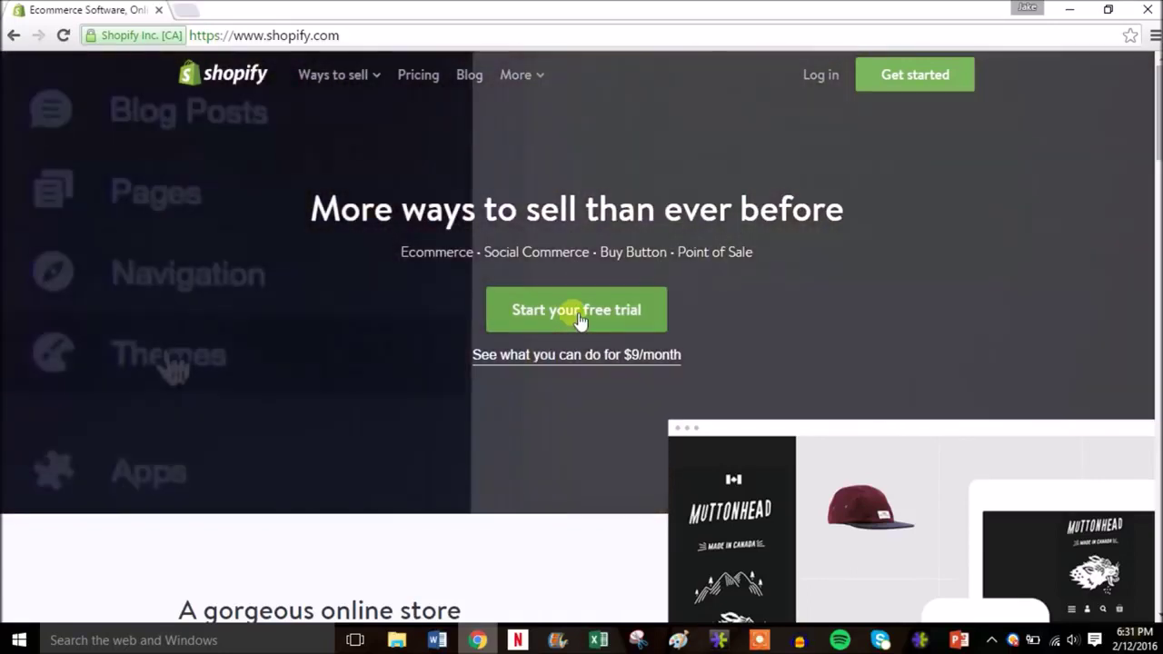
Start the free 14-day trial, entering the account e-mail, the account password and the store name discount-tennis
{"action": "left_click", "coordinate": [580, 318]}
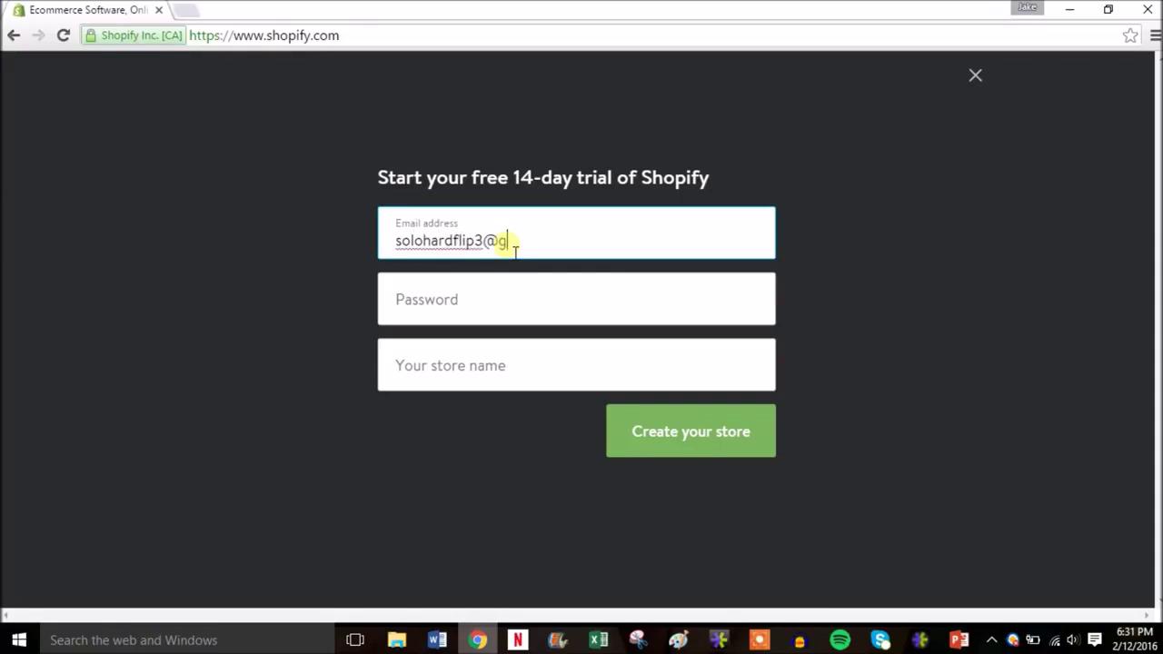
{"action": "type", "text": "mail.com"}
{"action": "key", "text": "Tab"}
{"action": "type", "text": "••••••••••"}
{"action": "key", "text": "Tab"}
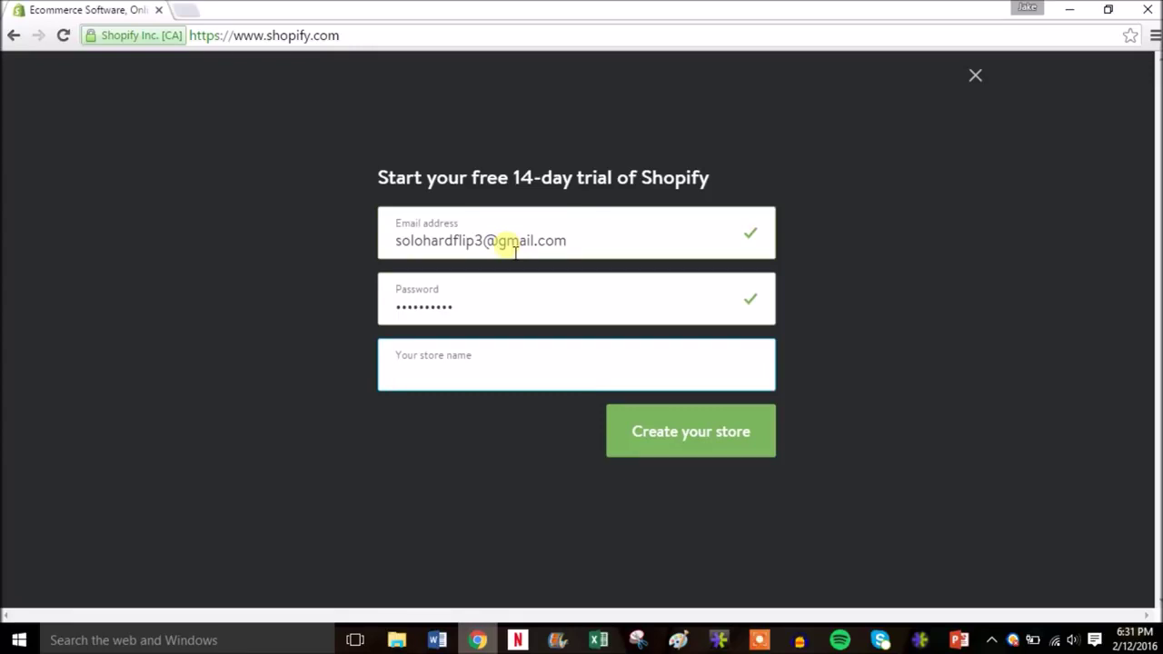
{"action": "type", "text": "count-tennis"}
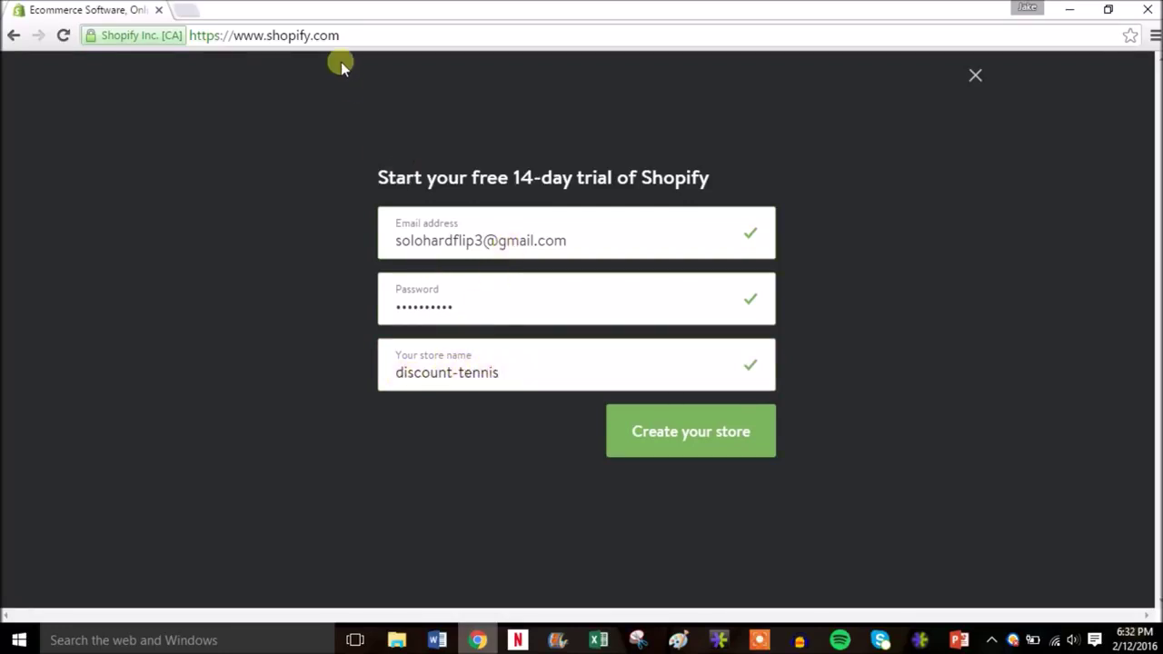
{"action": "left_click", "coordinate": [541, 374]}
{"action": "type", "text": "."}
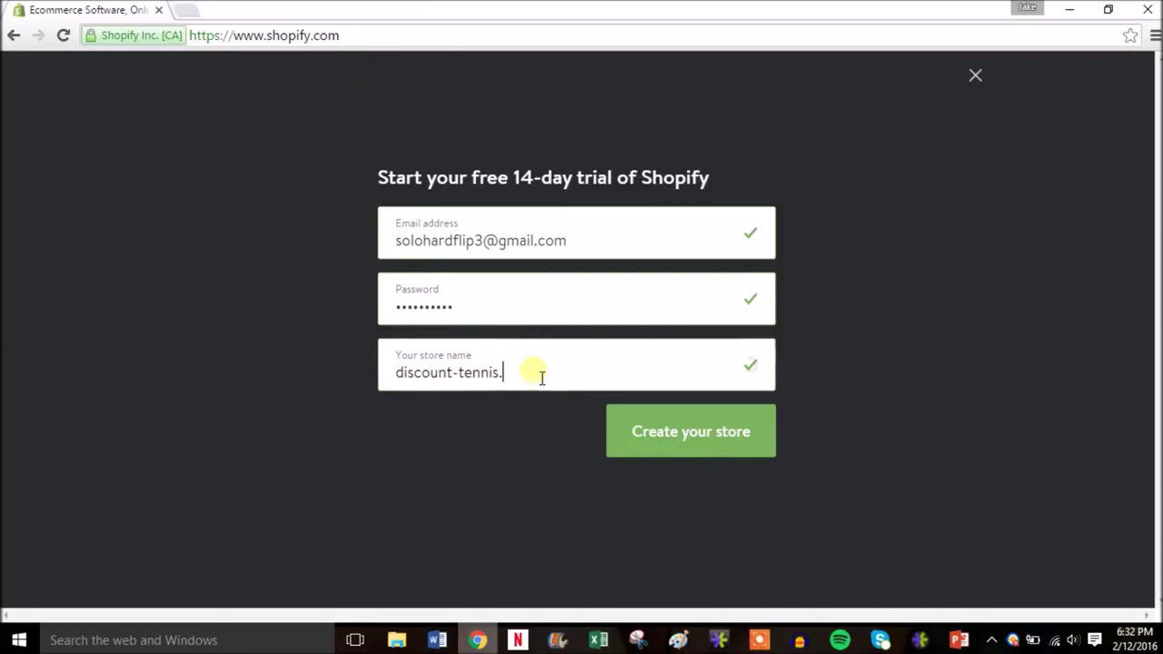
{"action": "type", "text": "myshopify.com"}
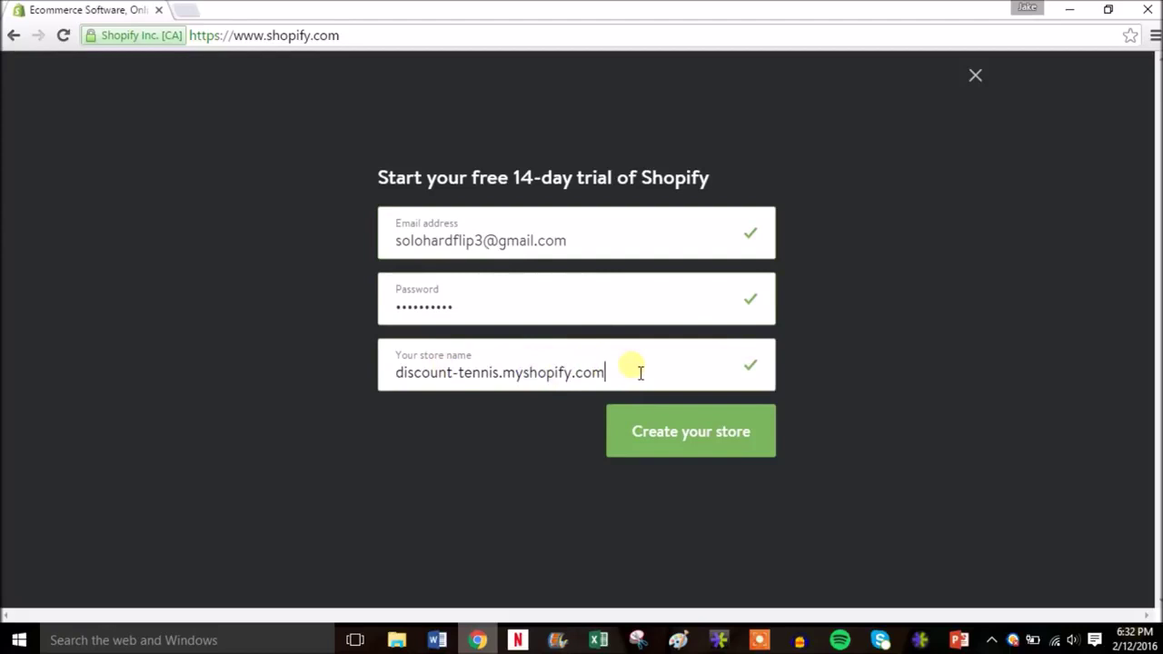
{"action": "key", "text": "BackSpace"}
{"action": "key", "text": "BackSpace"}
{"action": "key", "text": "BackSpace"}
{"action": "key", "text": "BackSpace"}
{"action": "key", "text": "BackSpace"}
{"action": "key", "text": "BackSpace"}
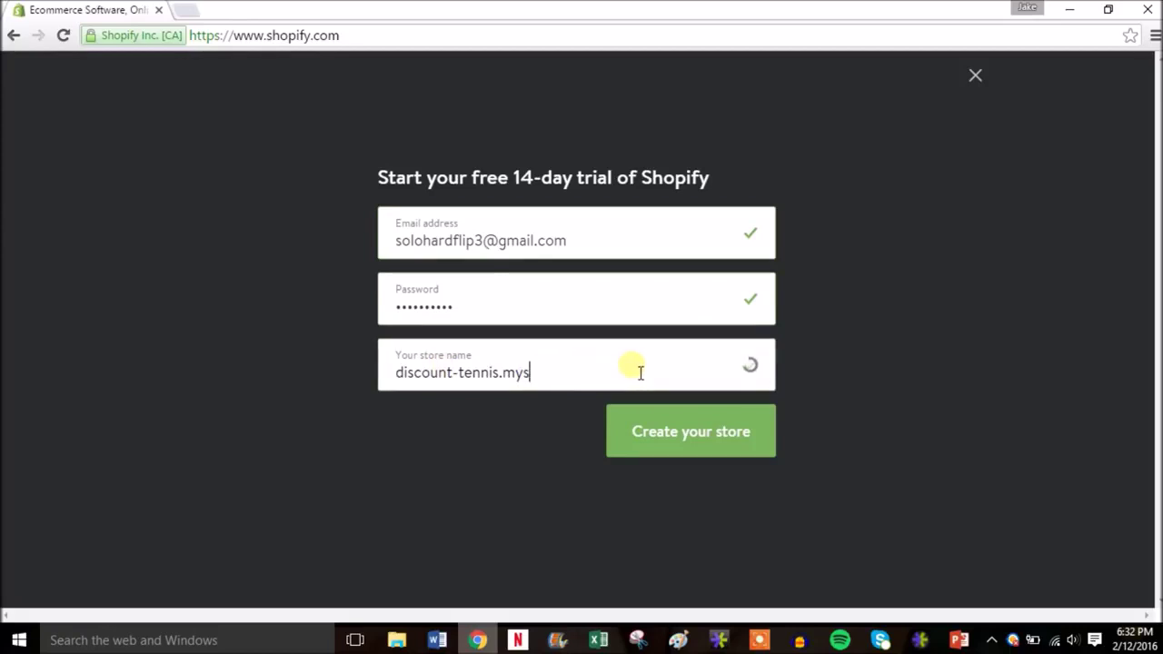
{"action": "key", "text": "BackSpace"}
{"action": "key", "text": "BackSpace"}
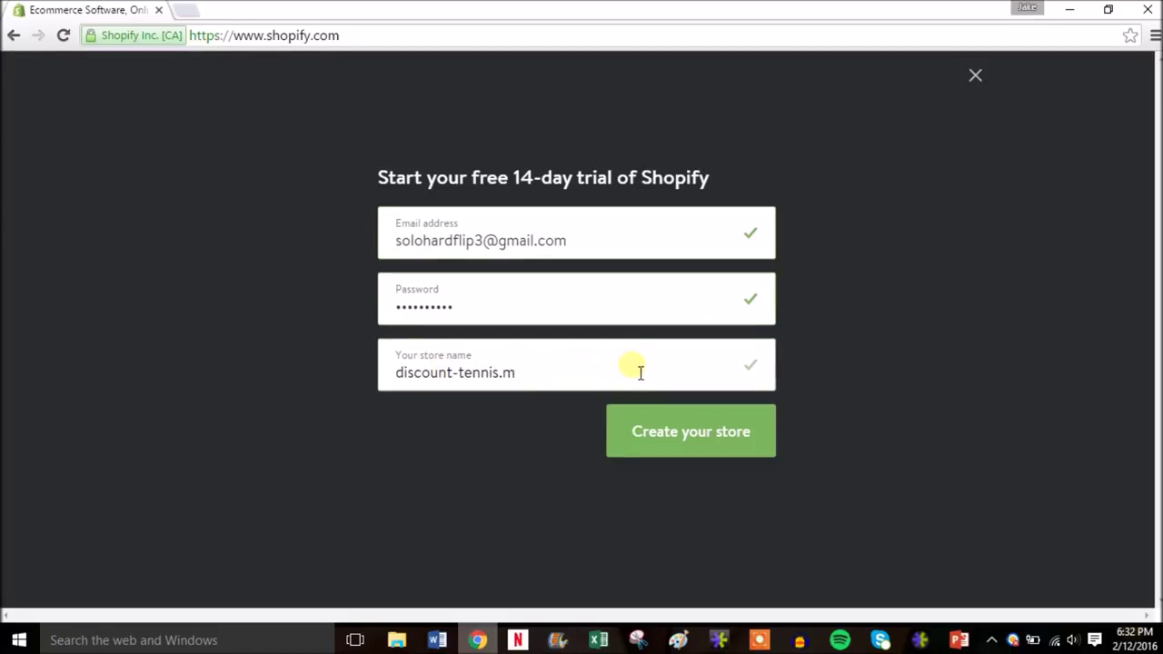
{"action": "type", "text": "co"}
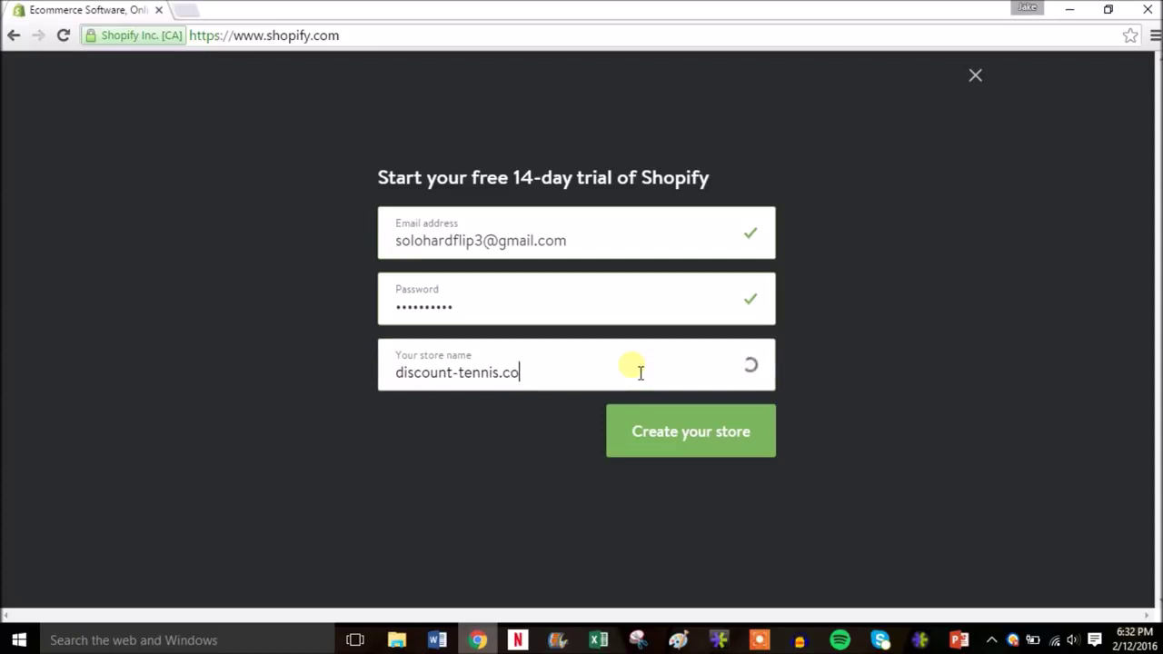
{"action": "type", "text": "m"}
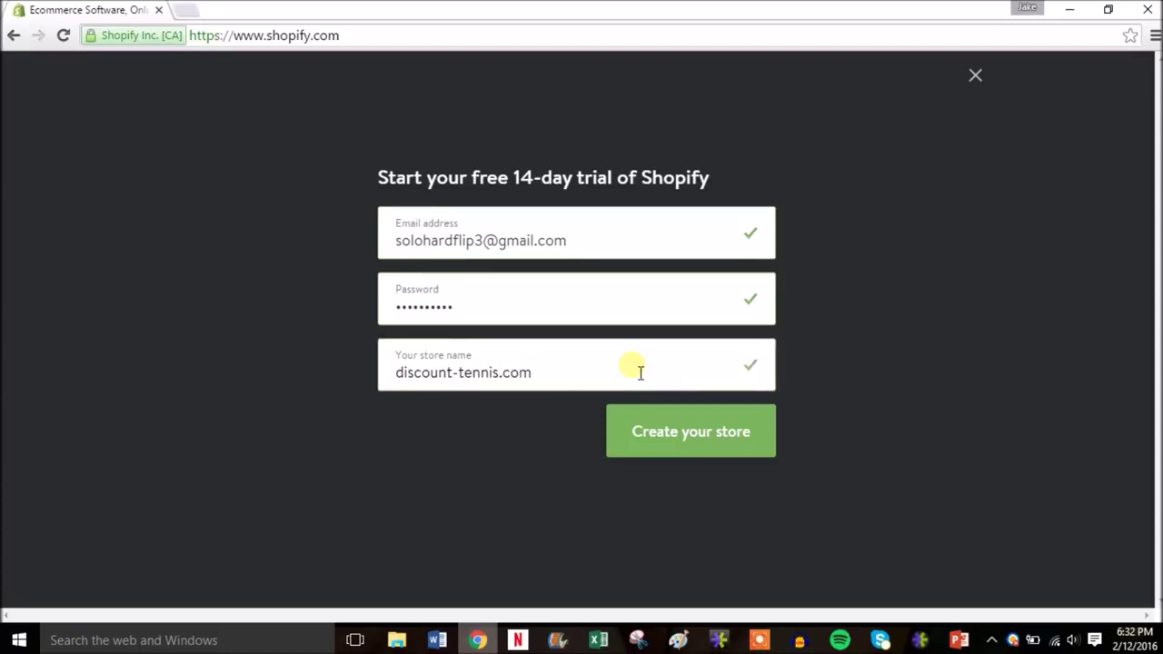
{"action": "key", "text": "BackSpace"}
{"action": "key", "text": "BackSpace"}
{"action": "key", "text": "BackSpace"}
{"action": "key", "text": "BackSpace"}
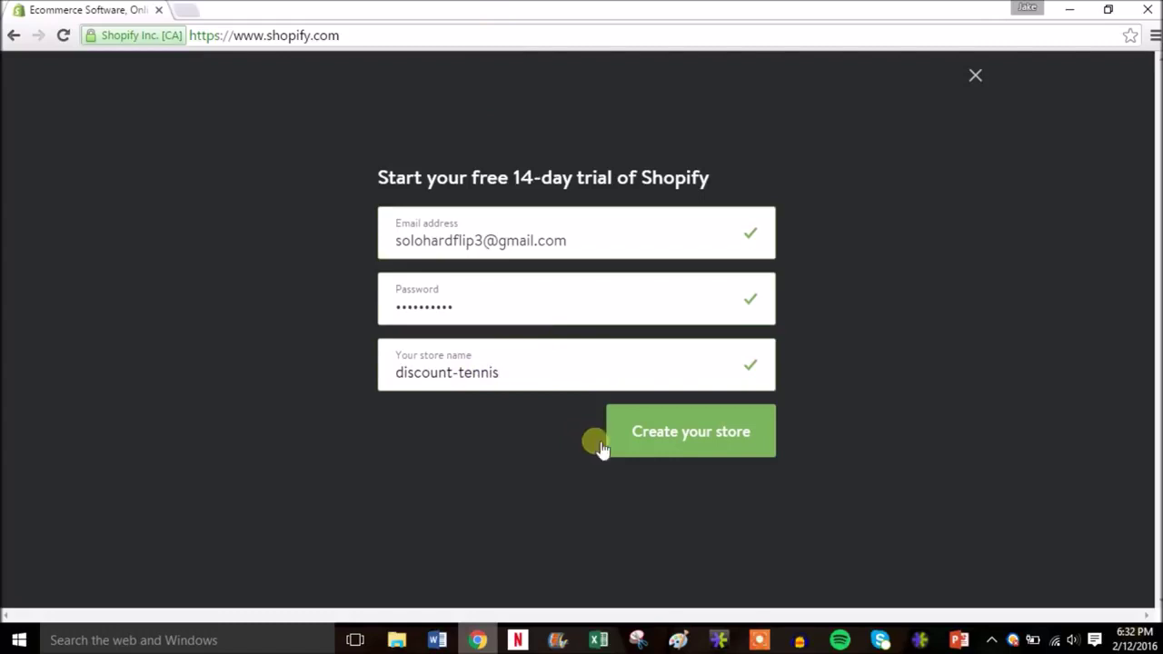
Create the store and complete its questionnaire with "I'm just playing around" and "$0 (I'm just getting started)", entering the store admin
{"action": "left_click", "coordinate": [706, 433]}
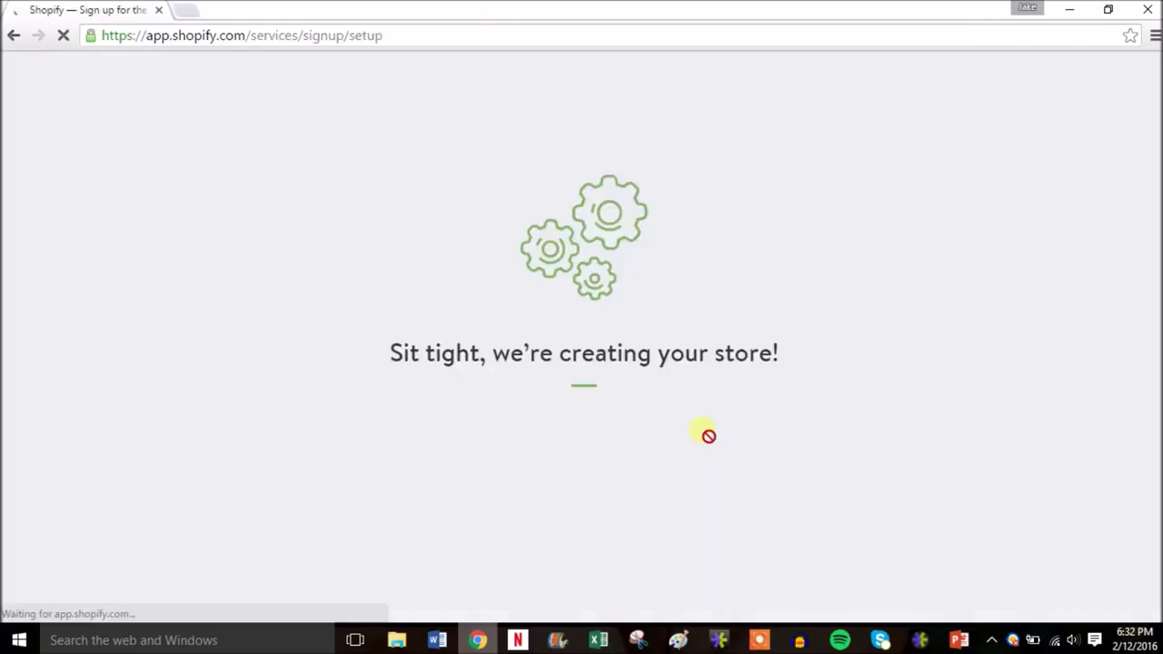
{"action": "left_click", "coordinate": [1075, 221]}
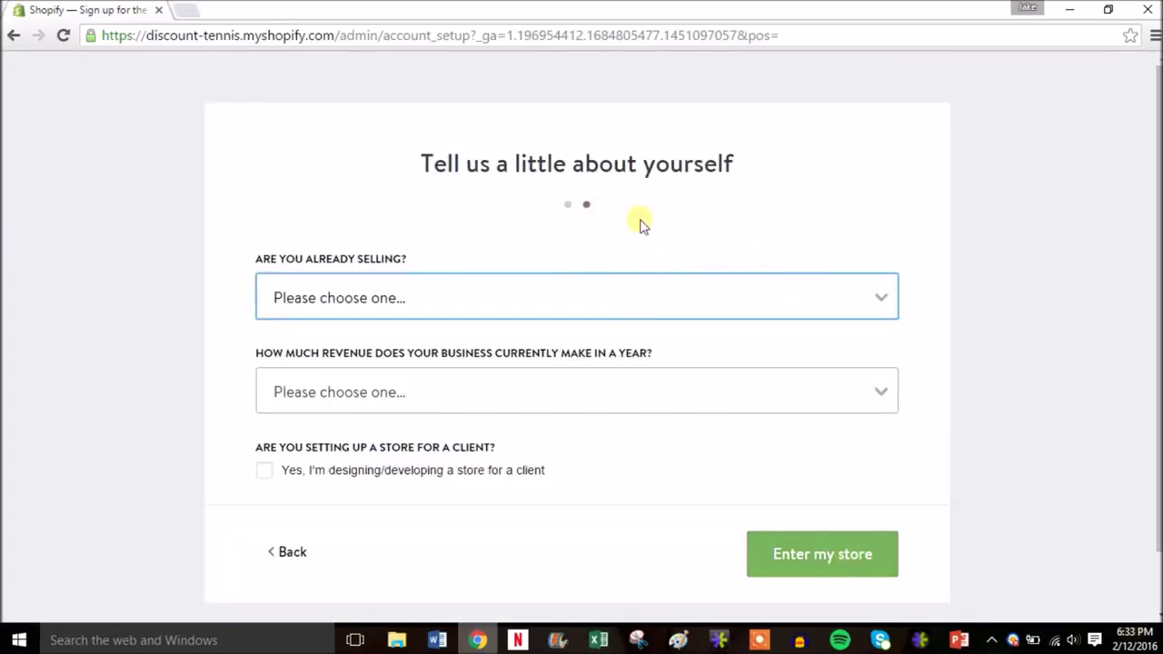
{"action": "left_click", "coordinate": [836, 301]}
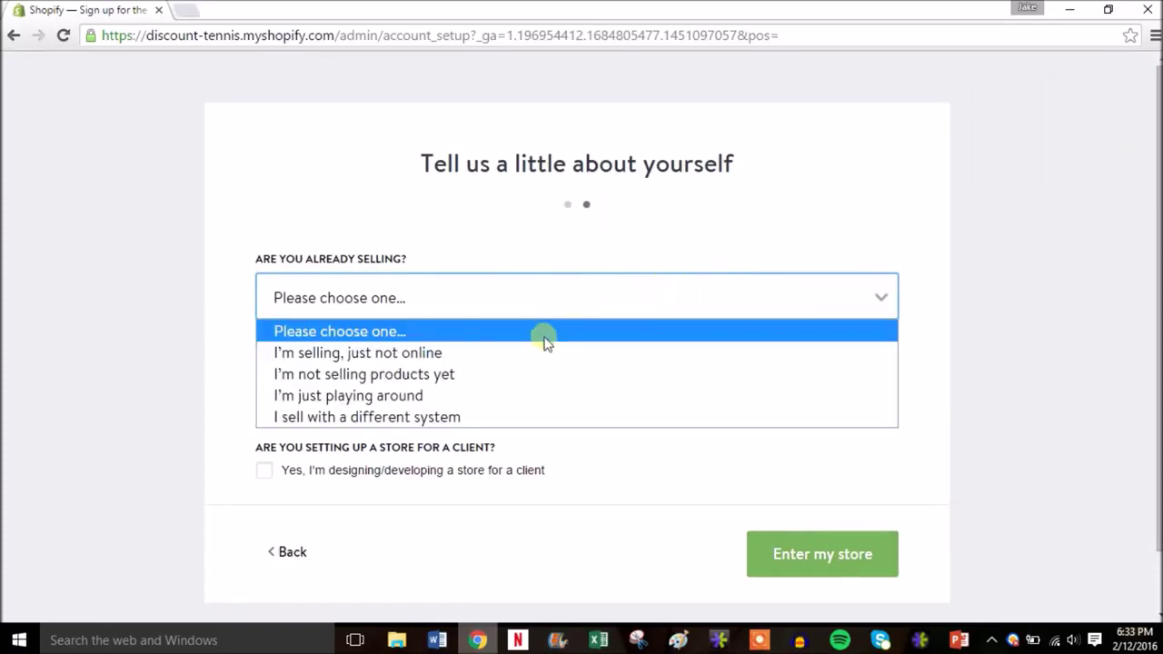
{"action": "left_click", "coordinate": [519, 396]}
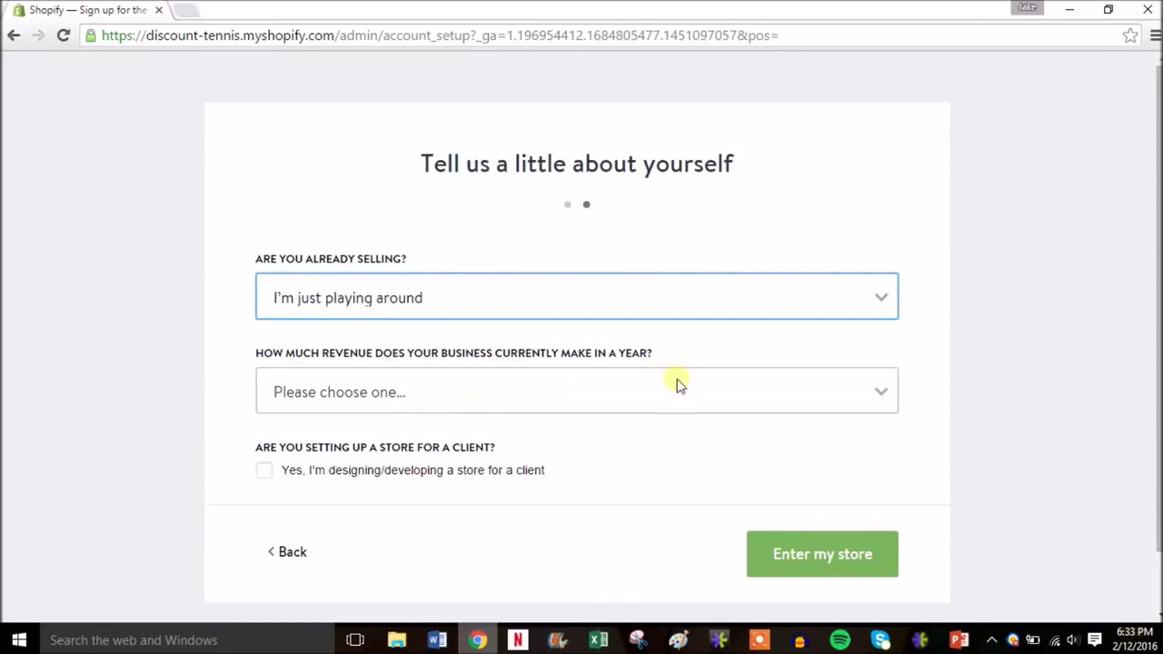
{"action": "left_click", "coordinate": [718, 388]}
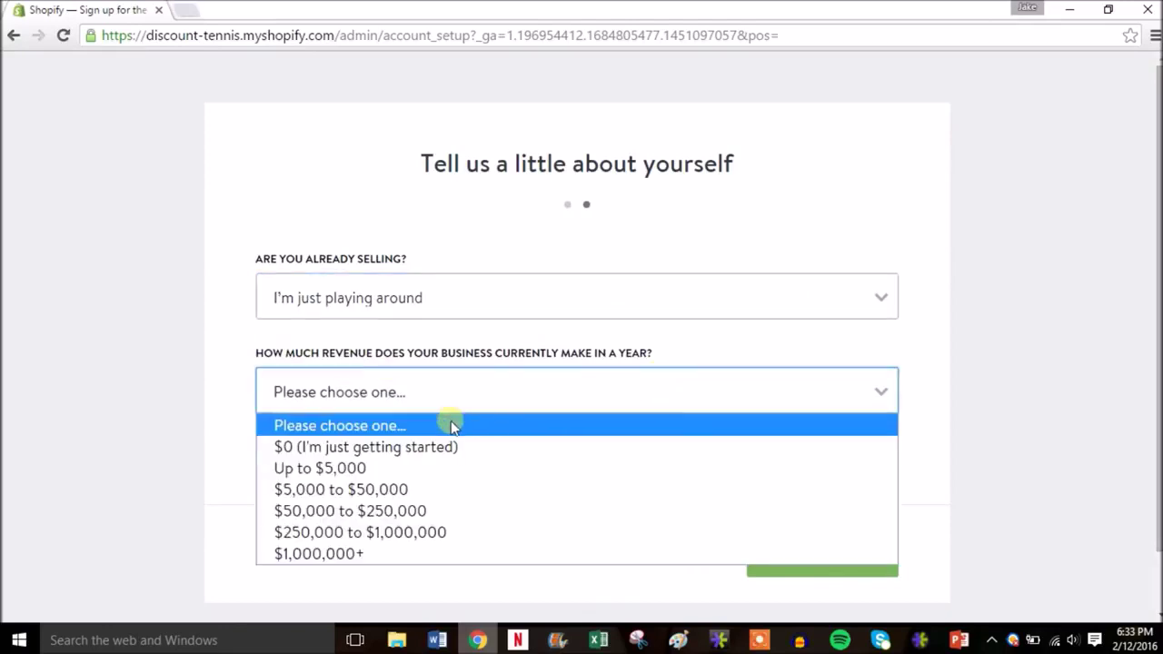
{"action": "left_click", "coordinate": [446, 446]}
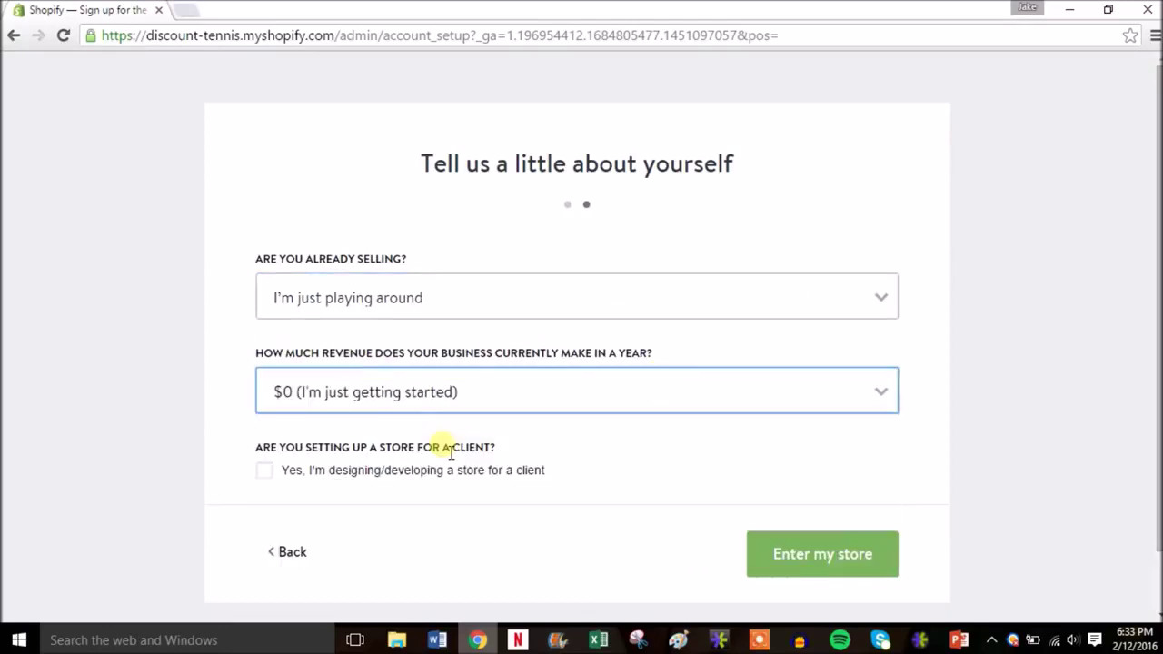
{"action": "left_click", "coordinate": [838, 548]}
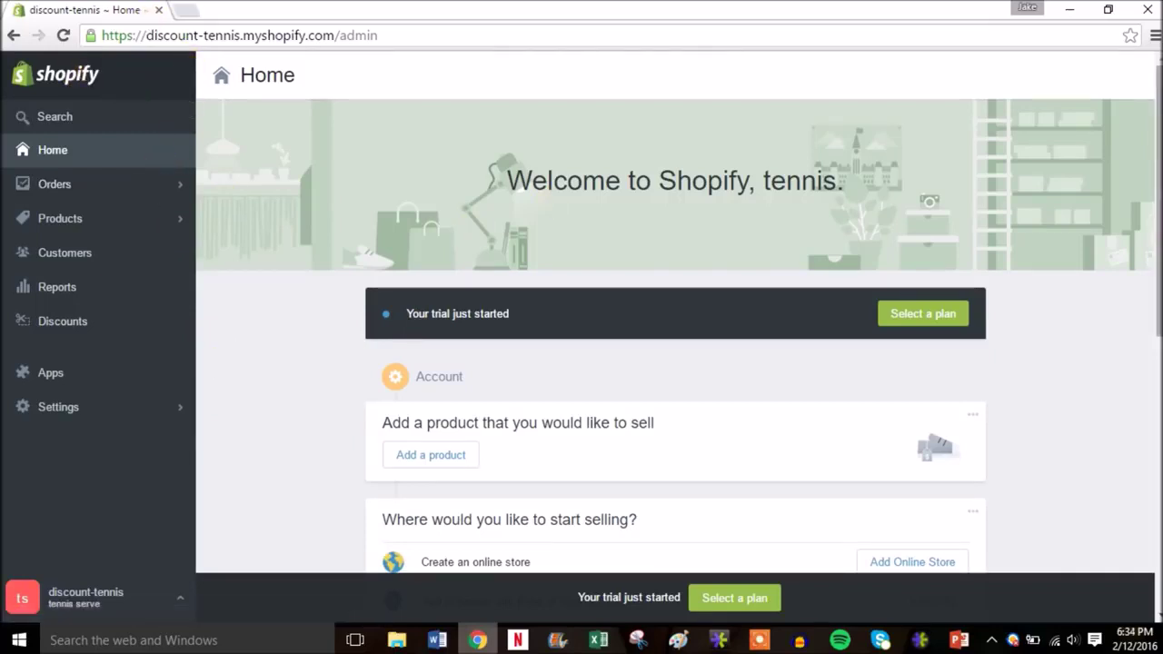
Add the Online Store sales channel to the new store
{"action": "scroll", "coordinate": [1156, 134], "scroll_direction": "down", "scroll_amount": 2}
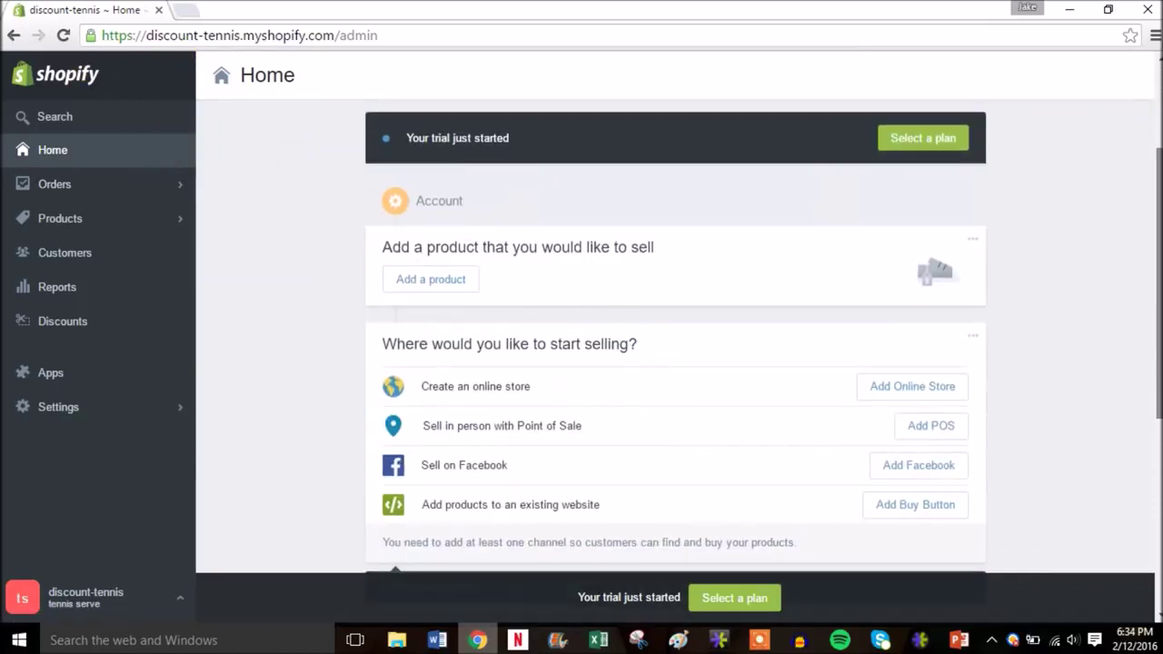
{"action": "scroll", "coordinate": [973, 324], "scroll_direction": "down", "scroll_amount": 1}
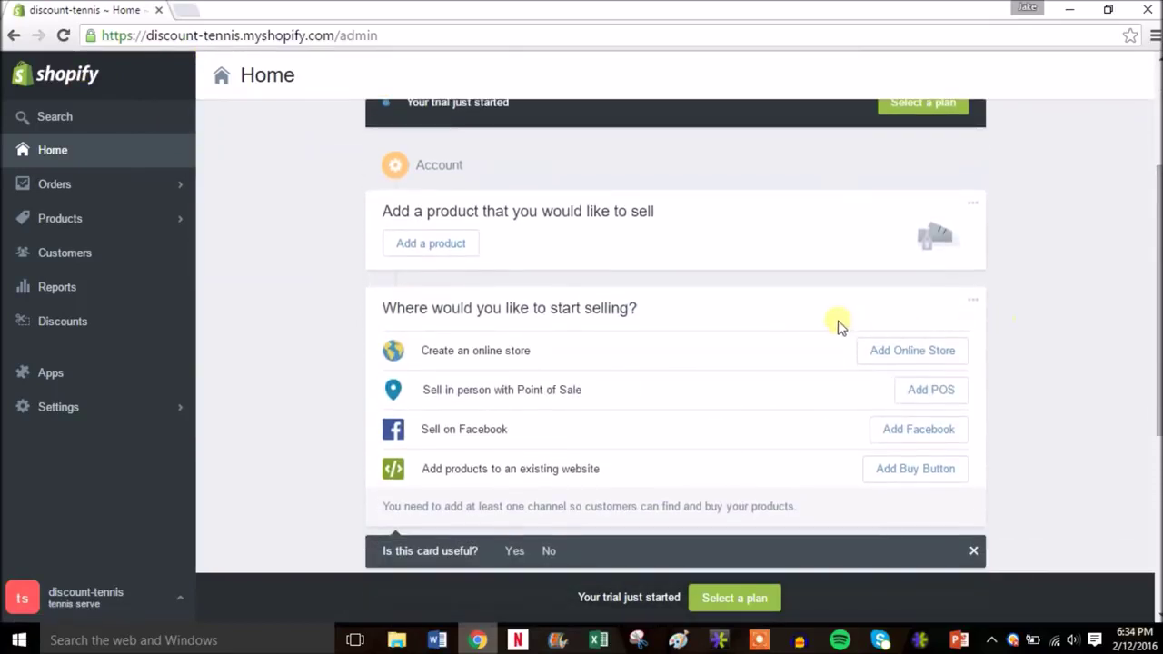
{"action": "left_click", "coordinate": [909, 355]}
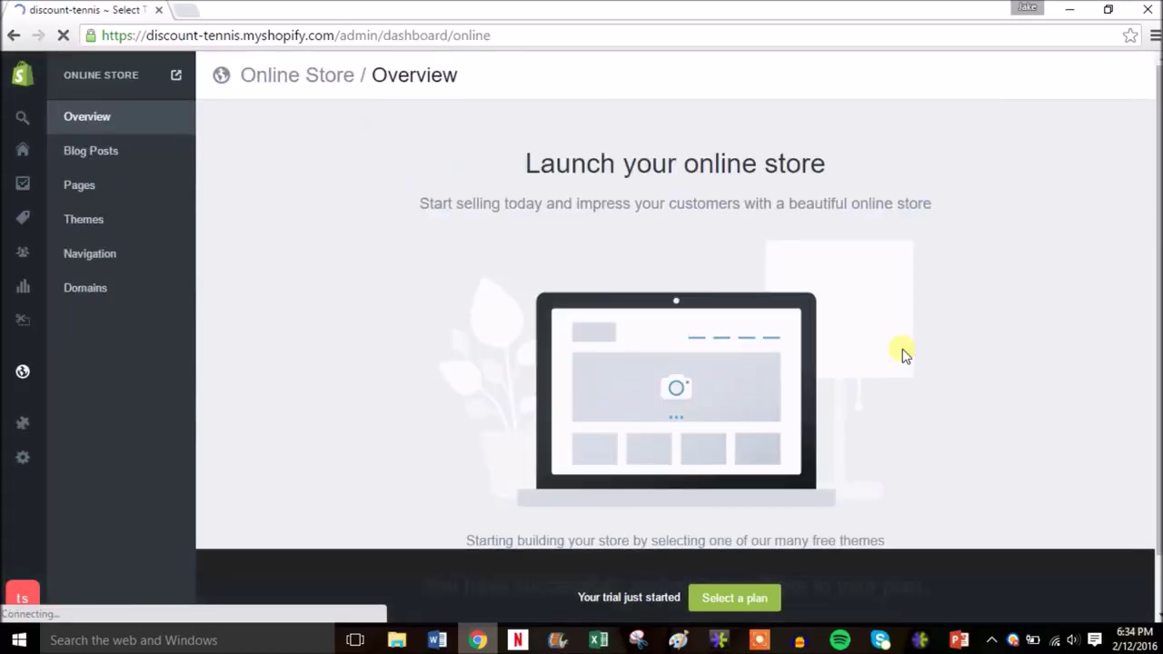
Go through the free theme selection for the online store and open the Theme Store
{"action": "scroll", "coordinate": [1159, 211], "scroll_direction": "down", "scroll_amount": 1}
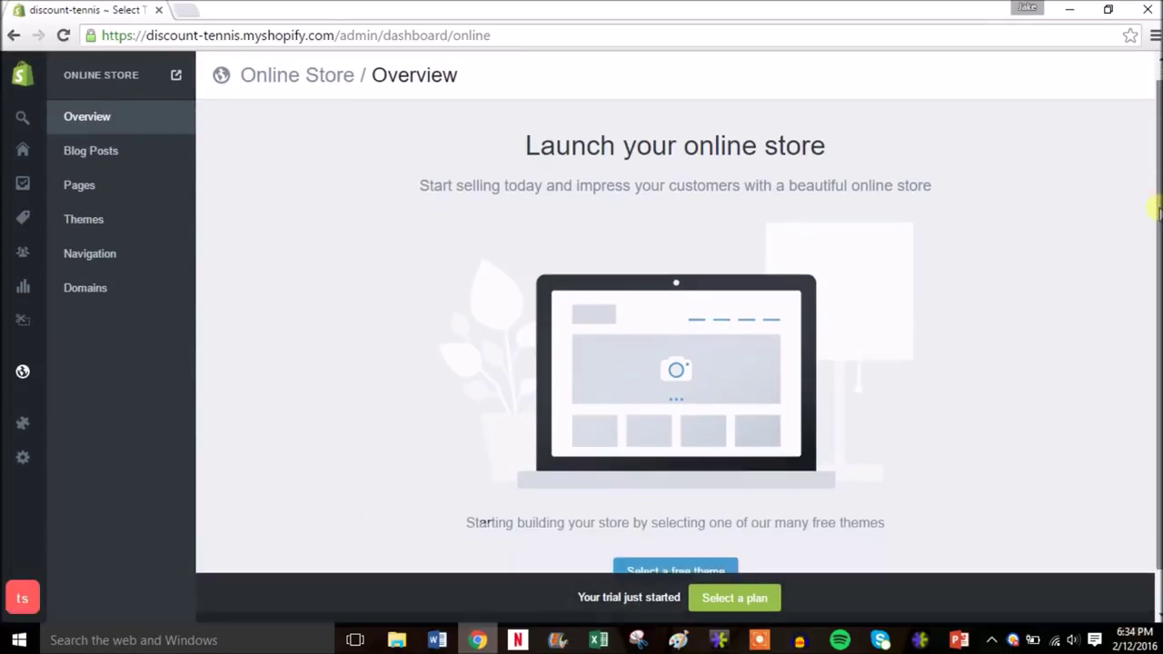
{"action": "scroll", "coordinate": [1158, 210], "scroll_direction": "down", "scroll_amount": 1}
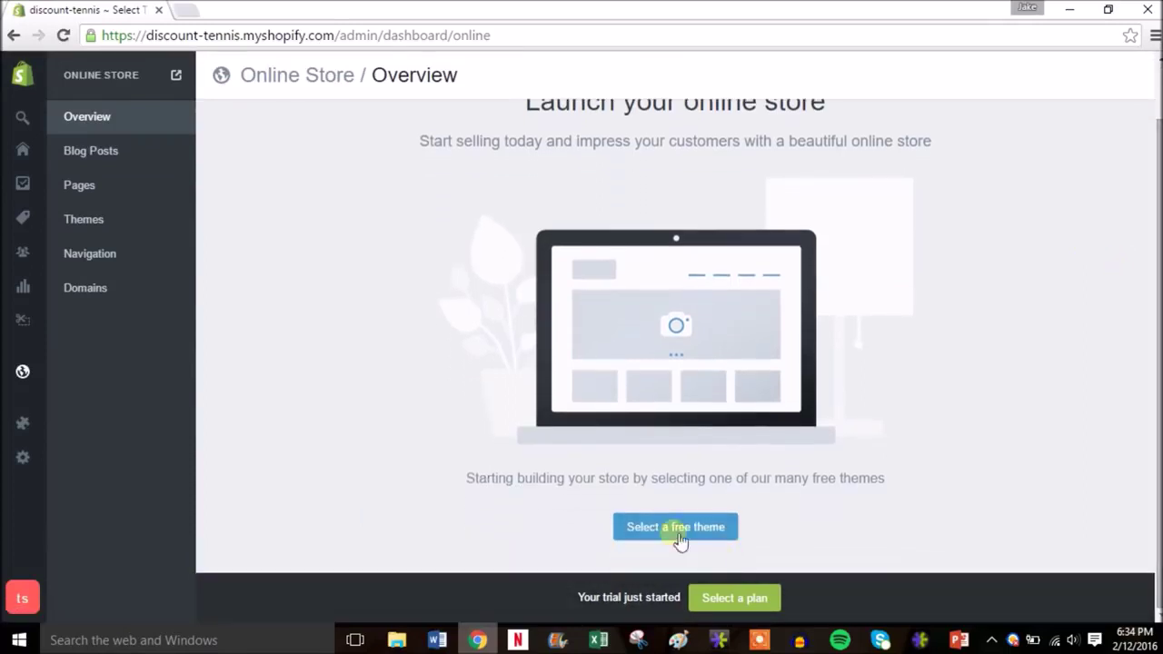
{"action": "left_click", "coordinate": [668, 528]}
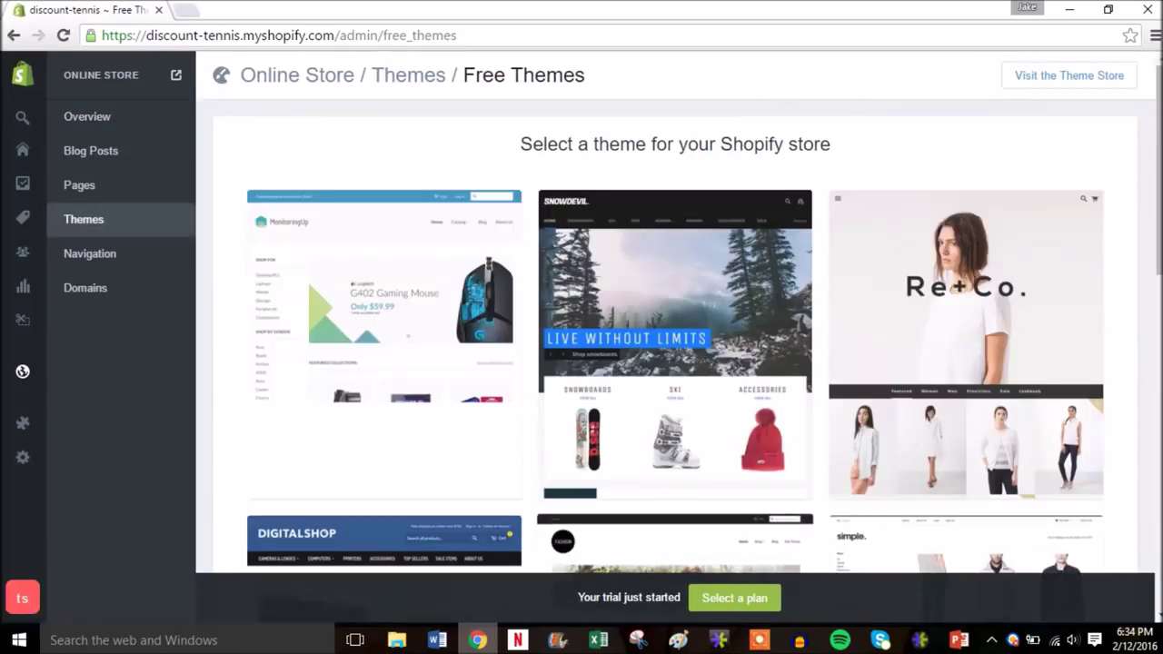
{"action": "left_click_drag", "start_coordinate": [1155, 117], "coordinate": [1152, 505]}
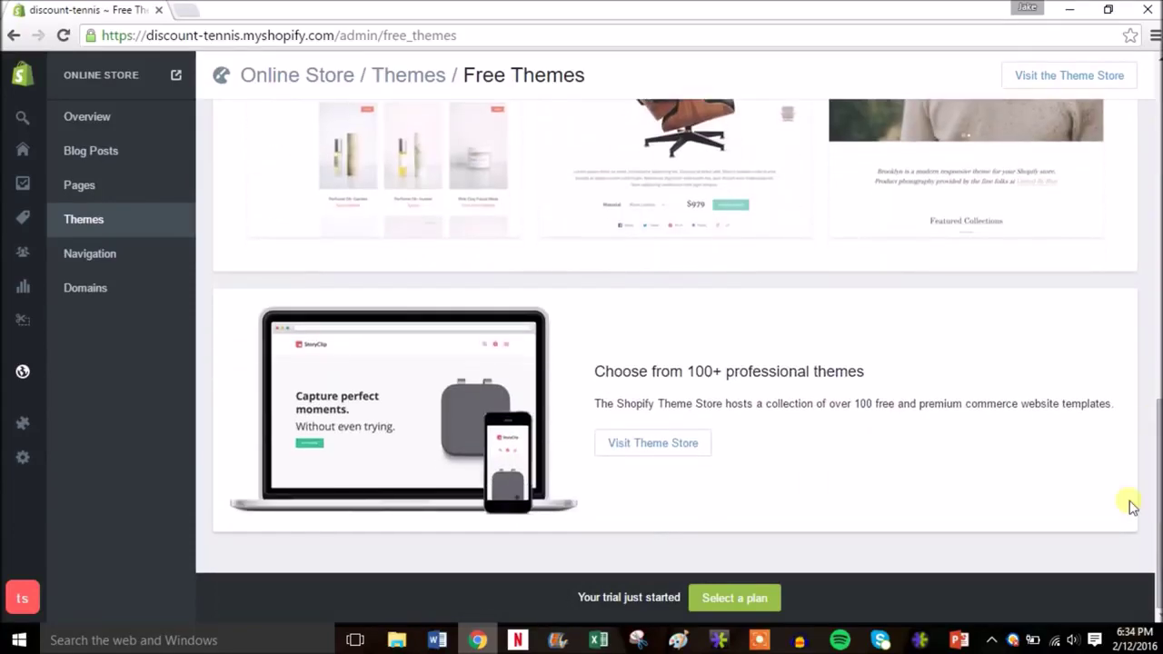
{"action": "left_click", "coordinate": [671, 444]}
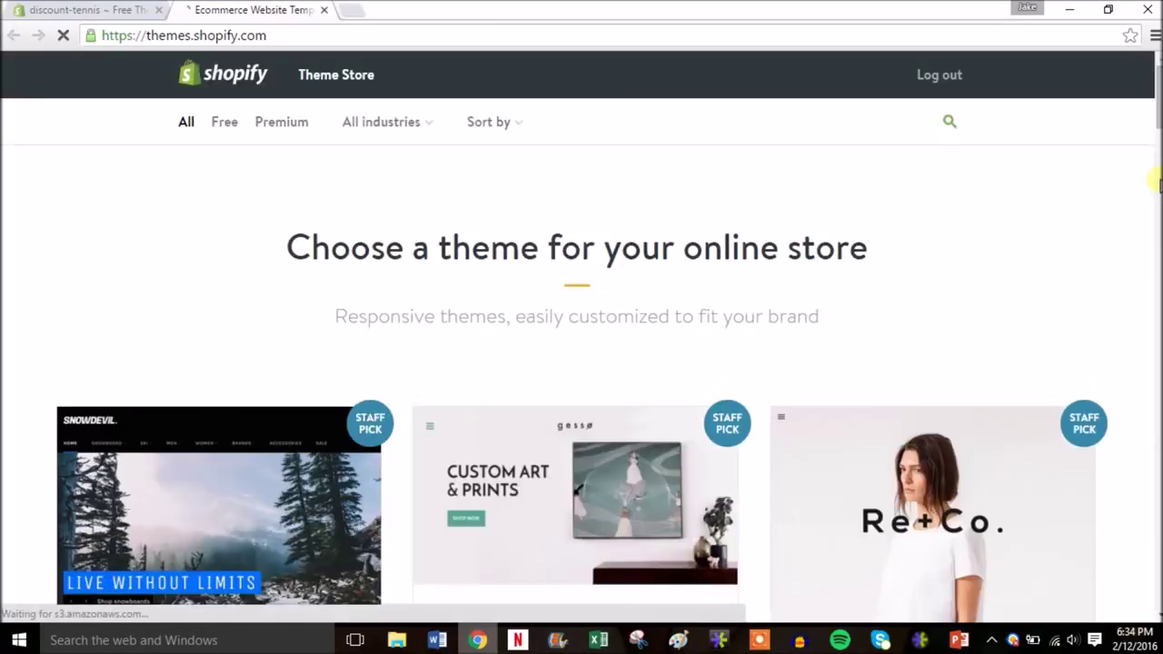
Filter the theme catalogue to free themes and open the Vintage style of the Minimal theme
{"action": "mouse_move", "coordinate": [1157, 94]}
{"action": "left_mouse_down"}
{"action": "mouse_move", "coordinate": [1157, 261]}
{"action": "mouse_move", "coordinate": [1156, 89]}
{"action": "left_mouse_up"}
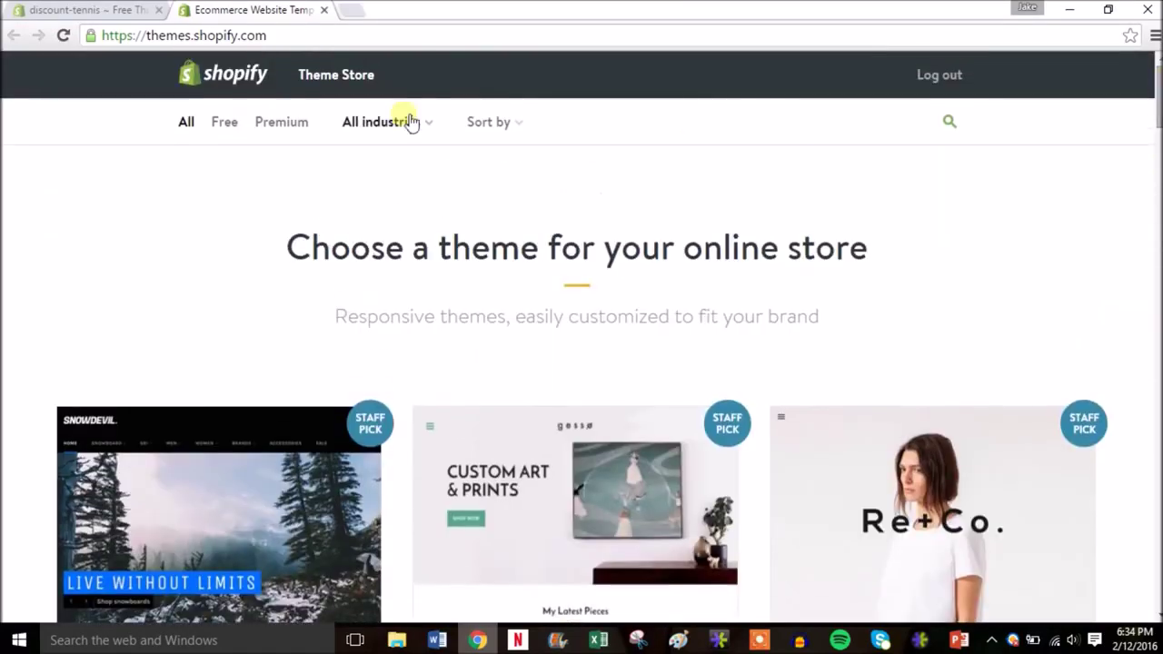
{"action": "left_click", "coordinate": [227, 123]}
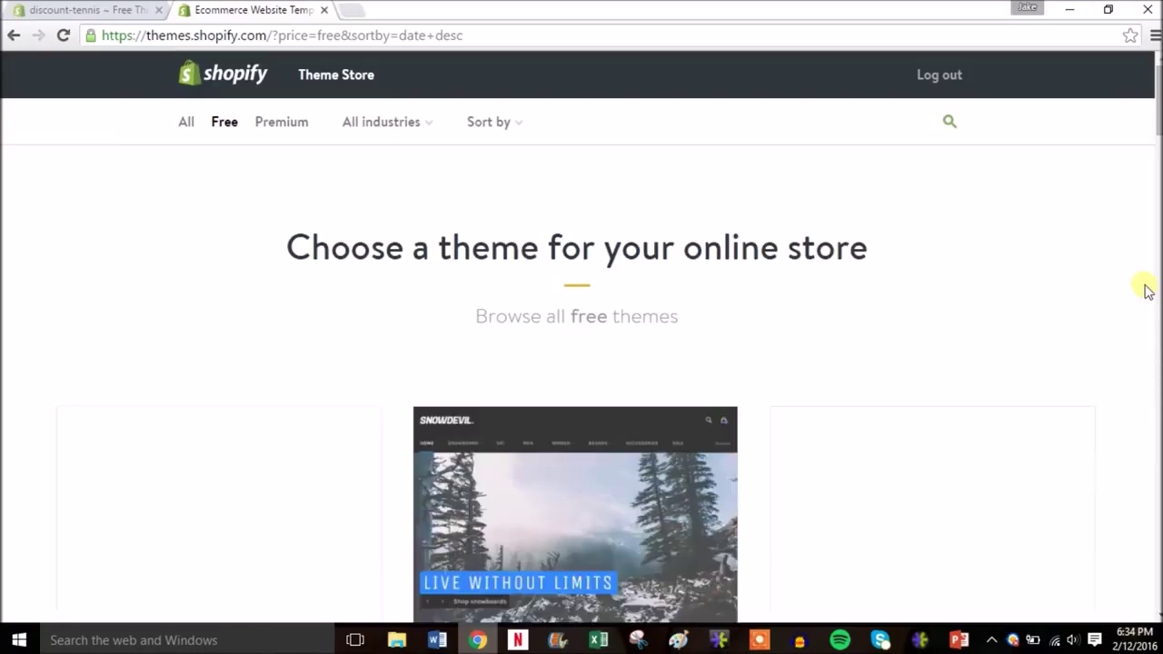
{"action": "left_click_drag", "start_coordinate": [1157, 108], "coordinate": [1158, 247]}
{"action": "left_click_drag", "start_coordinate": [1160, 261], "coordinate": [1160, 460]}
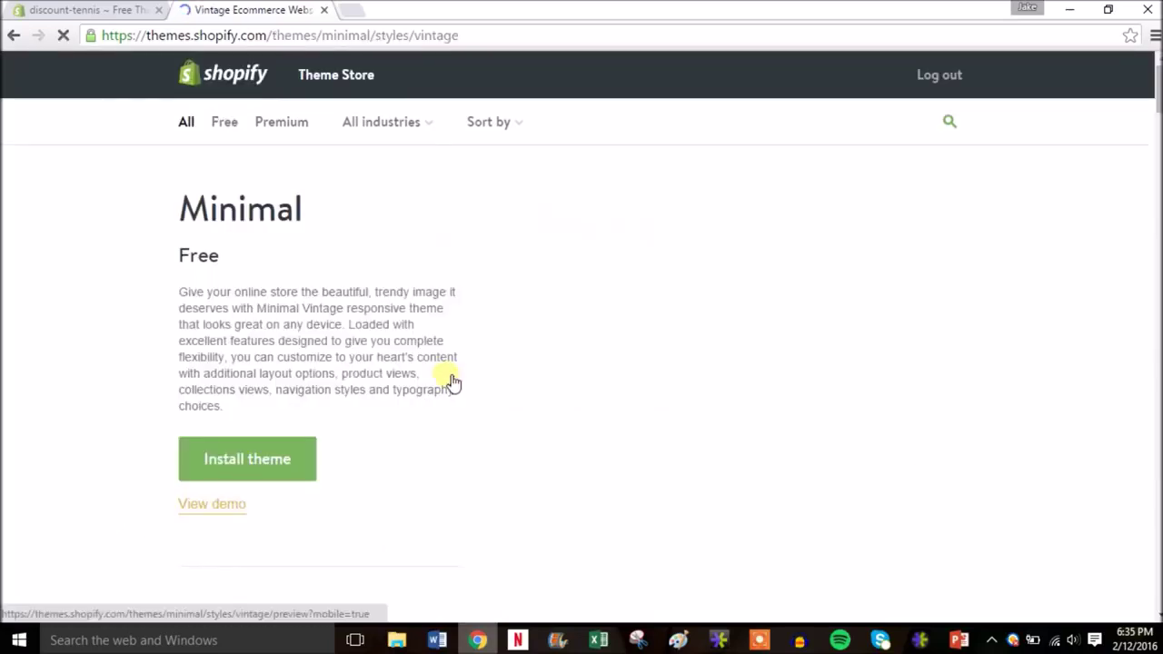
Install the Minimal theme, publish it as the shop's theme and open the Theme Manager
{"action": "left_click", "coordinate": [261, 462]}
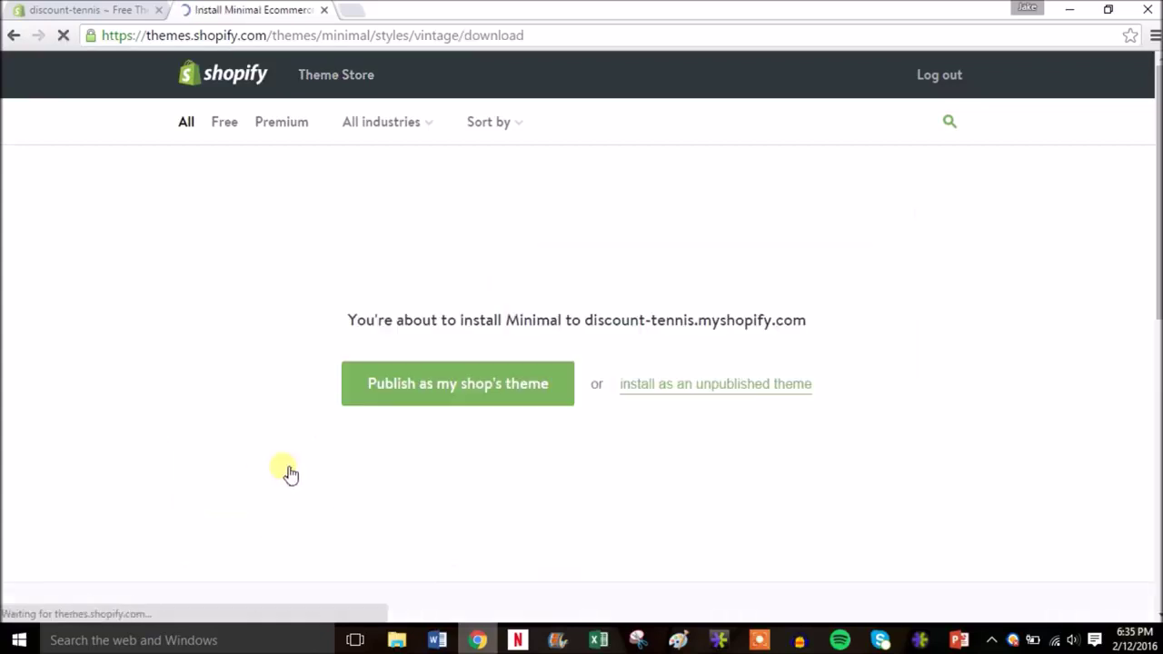
{"action": "left_click", "coordinate": [489, 384]}
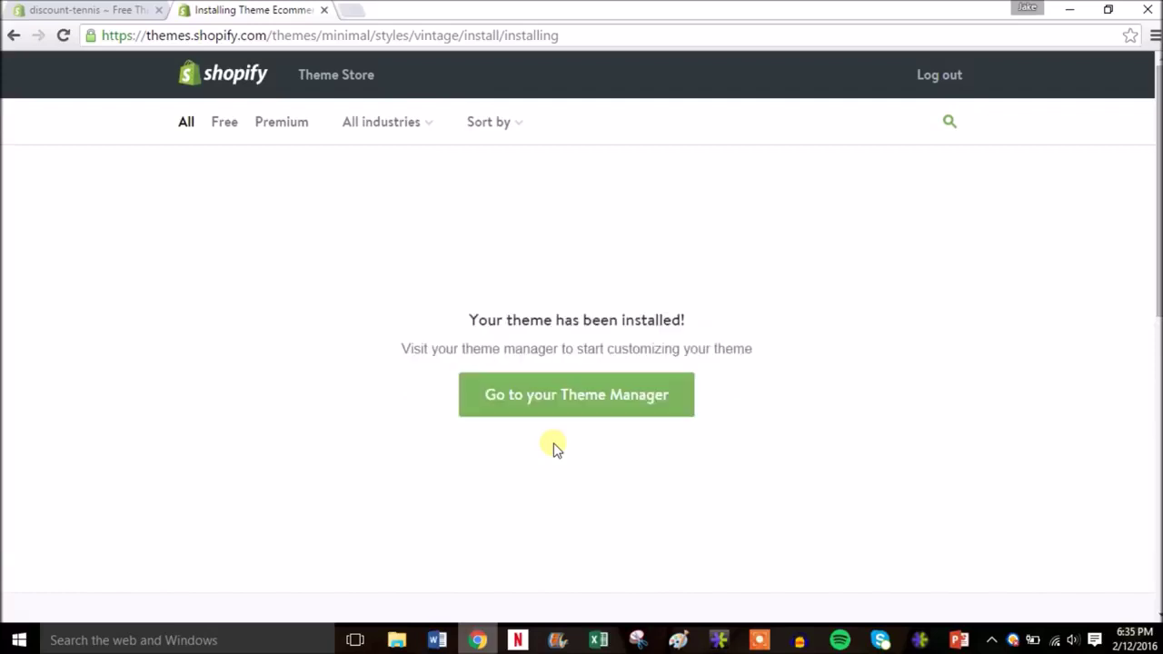
{"action": "left_click", "coordinate": [574, 400]}
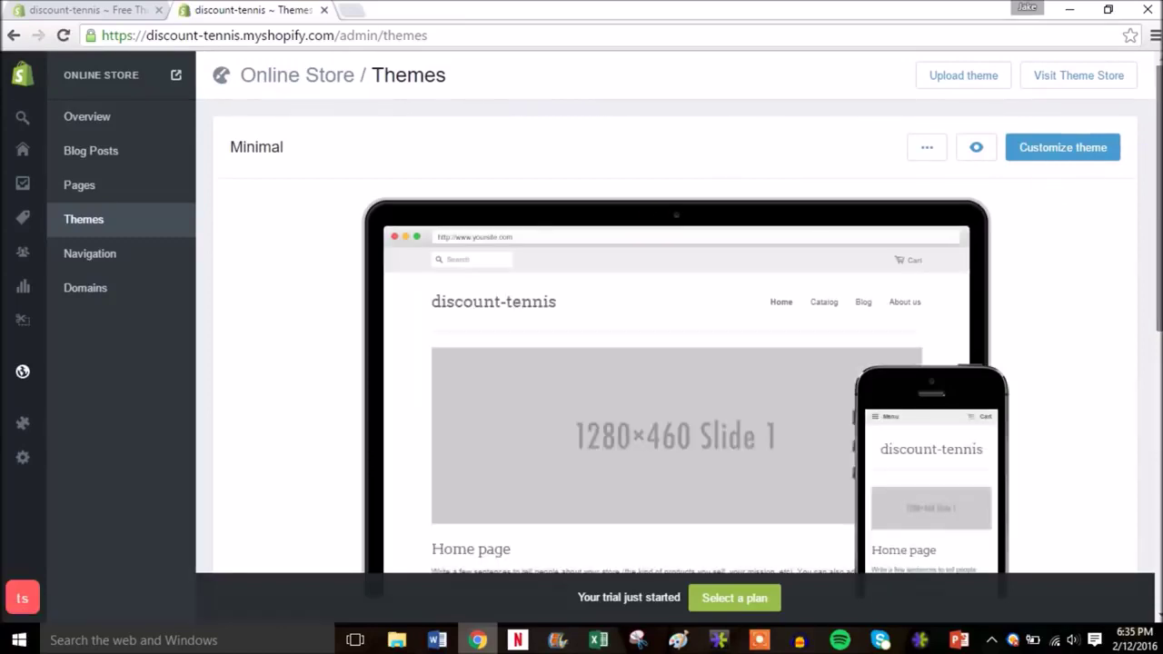
Open the Minimal theme for customization and review its list of settings sections, from Presets to Checkout
{"action": "scroll", "coordinate": [675, 363], "scroll_direction": "down", "scroll_amount": 2}
{"action": "scroll", "coordinate": [675, 363], "scroll_direction": "up", "scroll_amount": 2}
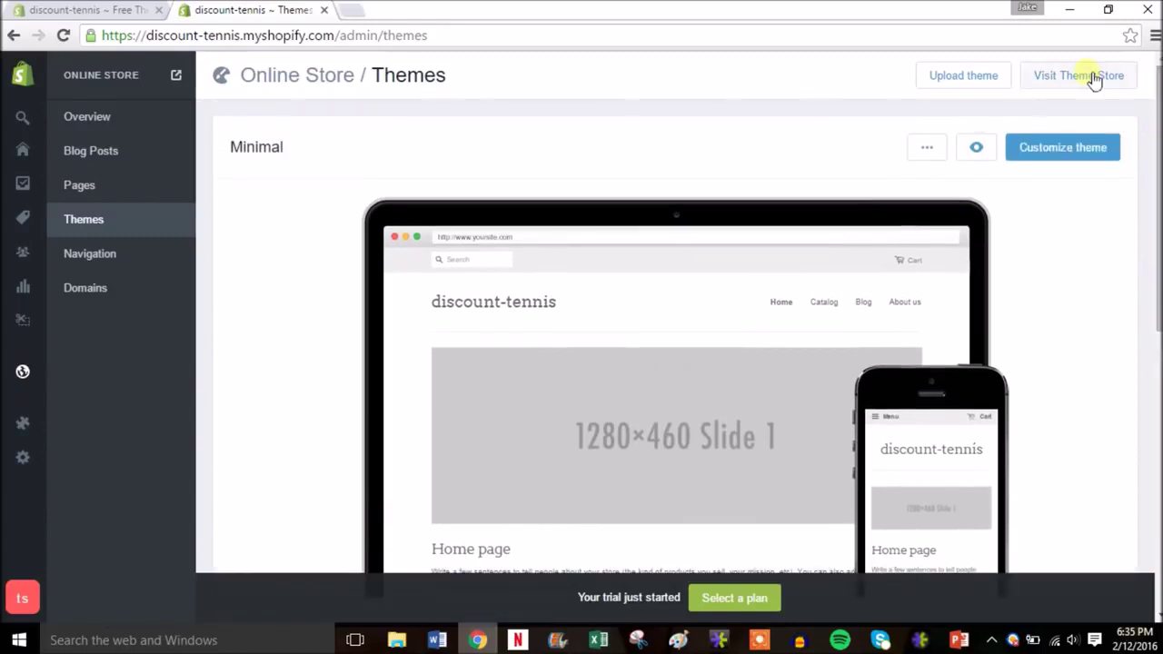
{"action": "left_click", "coordinate": [1067, 150]}
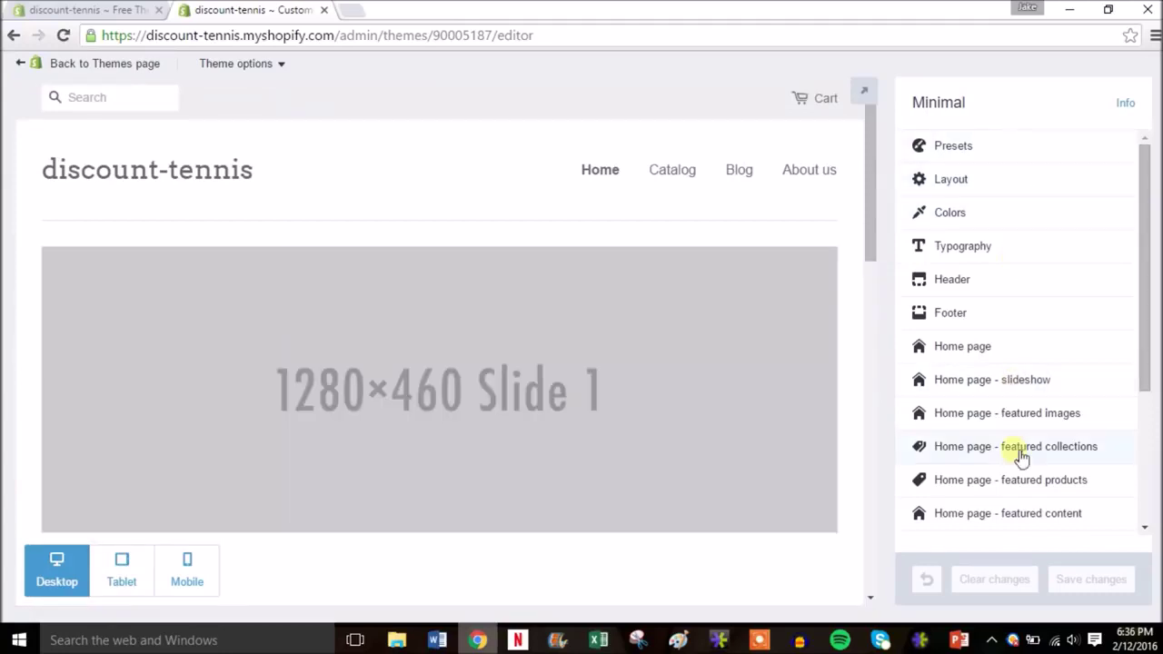
{"action": "left_click_drag", "start_coordinate": [1142, 210], "coordinate": [1138, 393]}
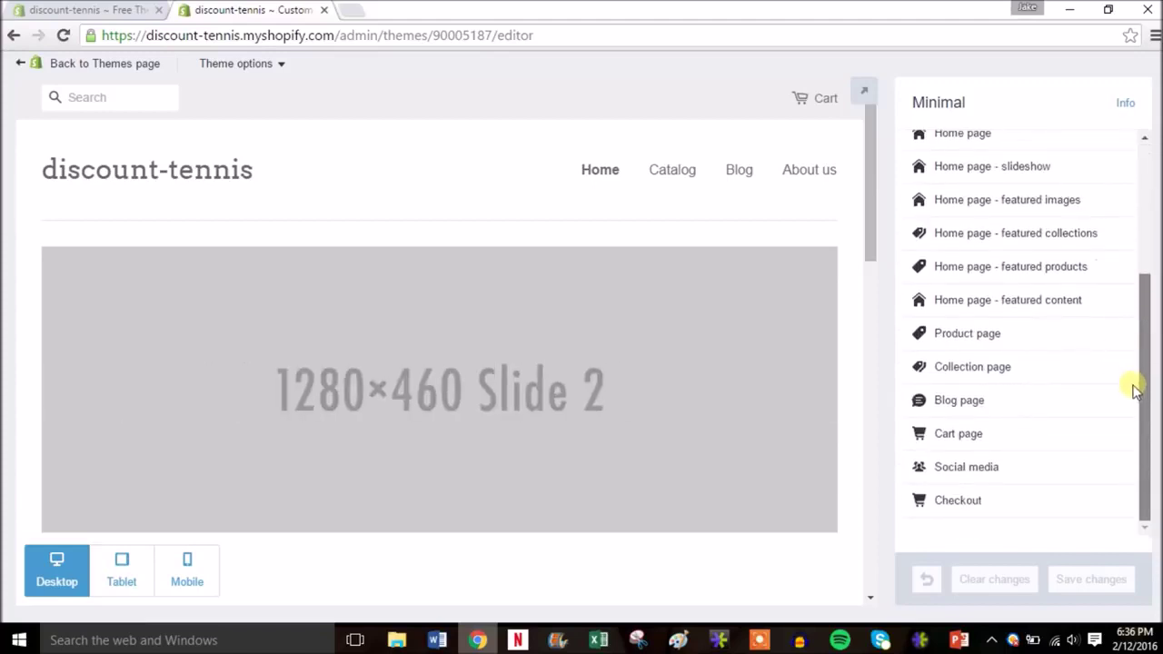
{"action": "left_click_drag", "start_coordinate": [1135, 345], "coordinate": [1152, 173]}
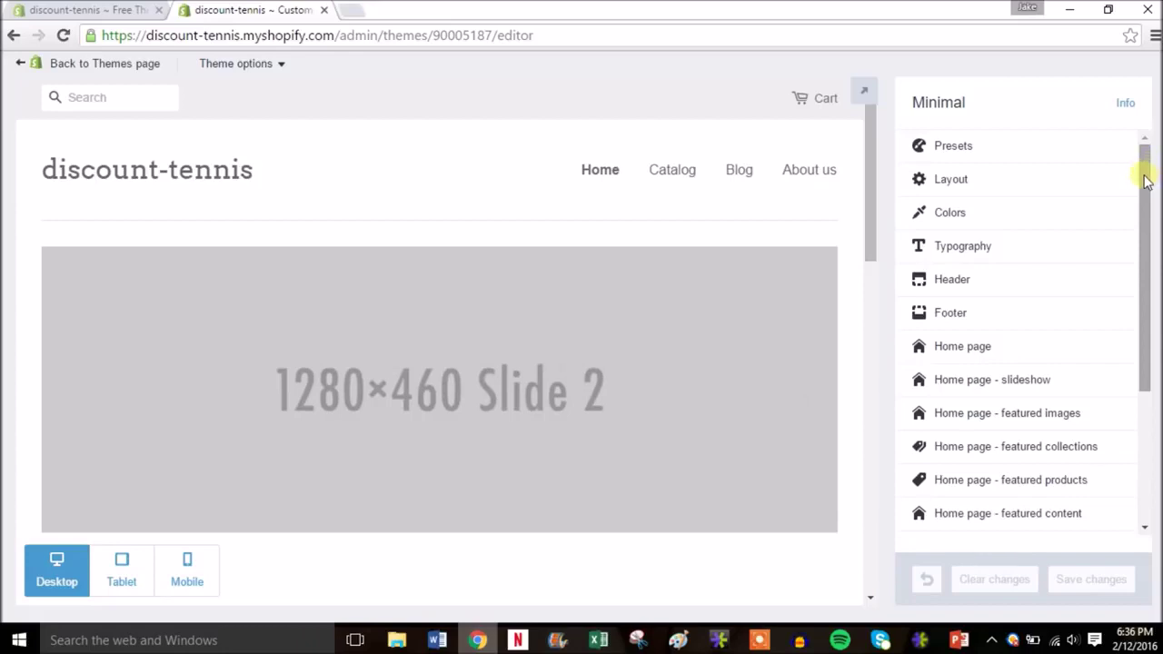
Replace the Slide 1 image of the home page slideshow with the tennis picture from the Shopify Sample Site folder
{"action": "left_click_drag", "start_coordinate": [1146, 180], "coordinate": [1149, 218]}
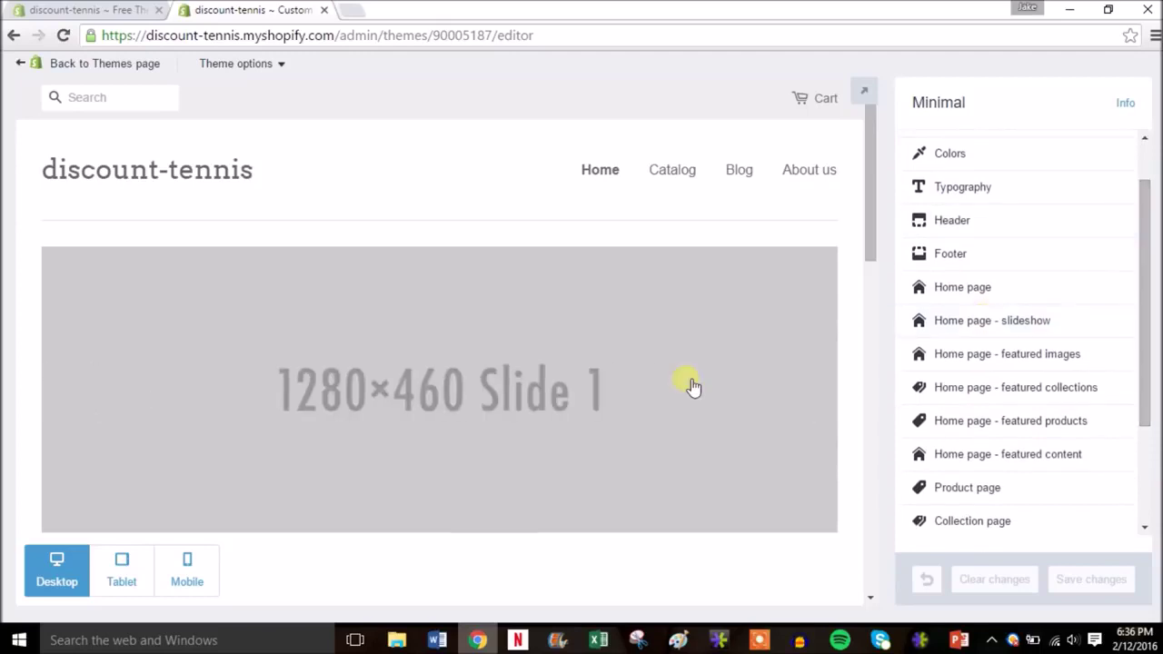
{"action": "left_click", "coordinate": [991, 326]}
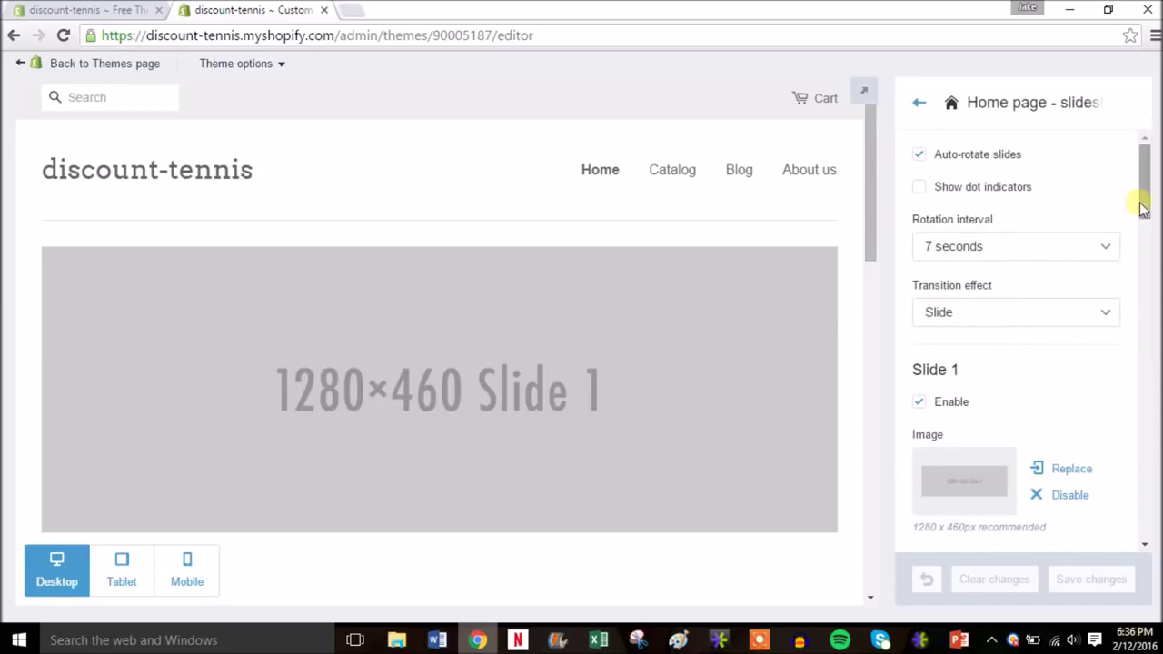
{"action": "left_click_drag", "start_coordinate": [1145, 208], "coordinate": [1148, 241]}
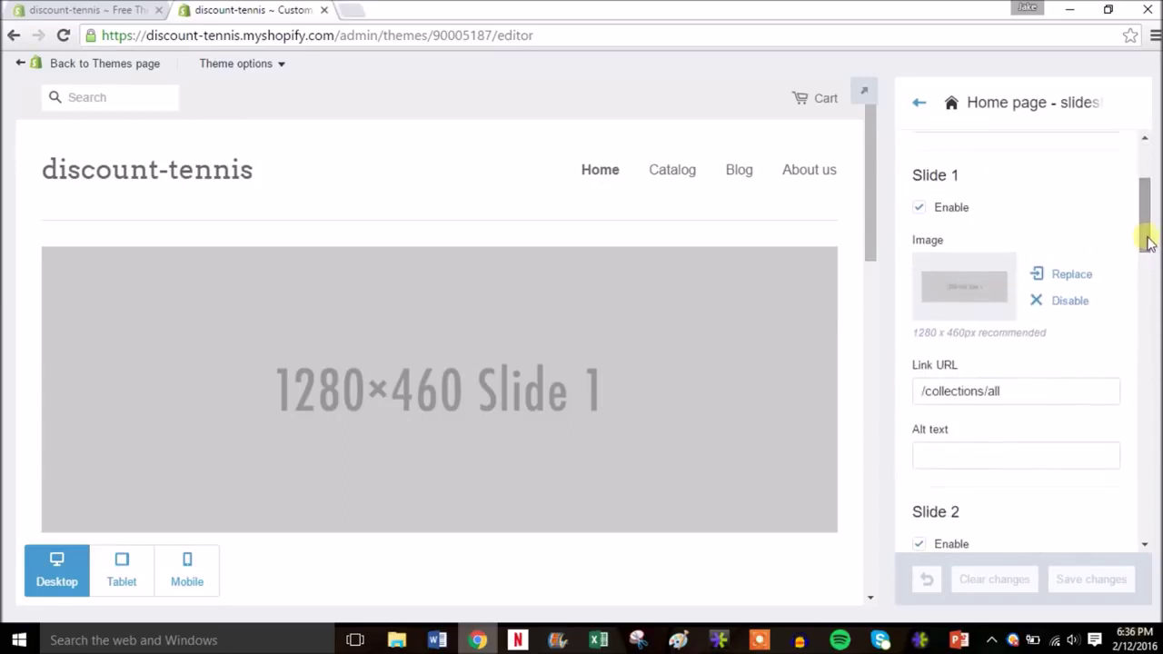
{"action": "left_click", "coordinate": [979, 291]}
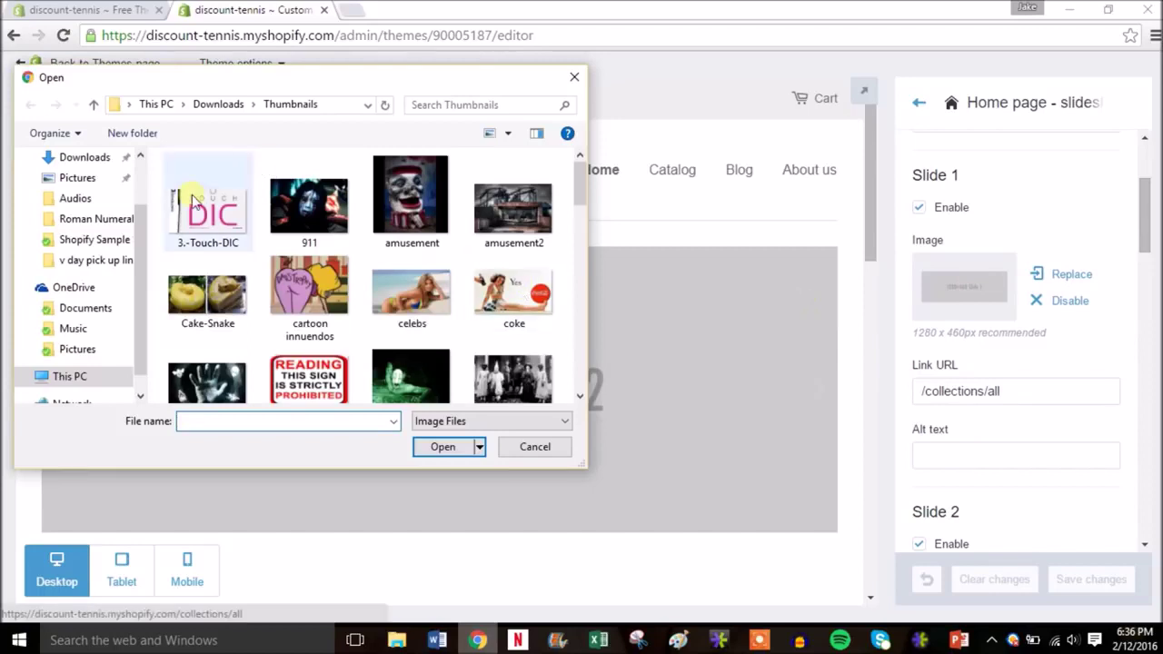
{"action": "left_click", "coordinate": [89, 351]}
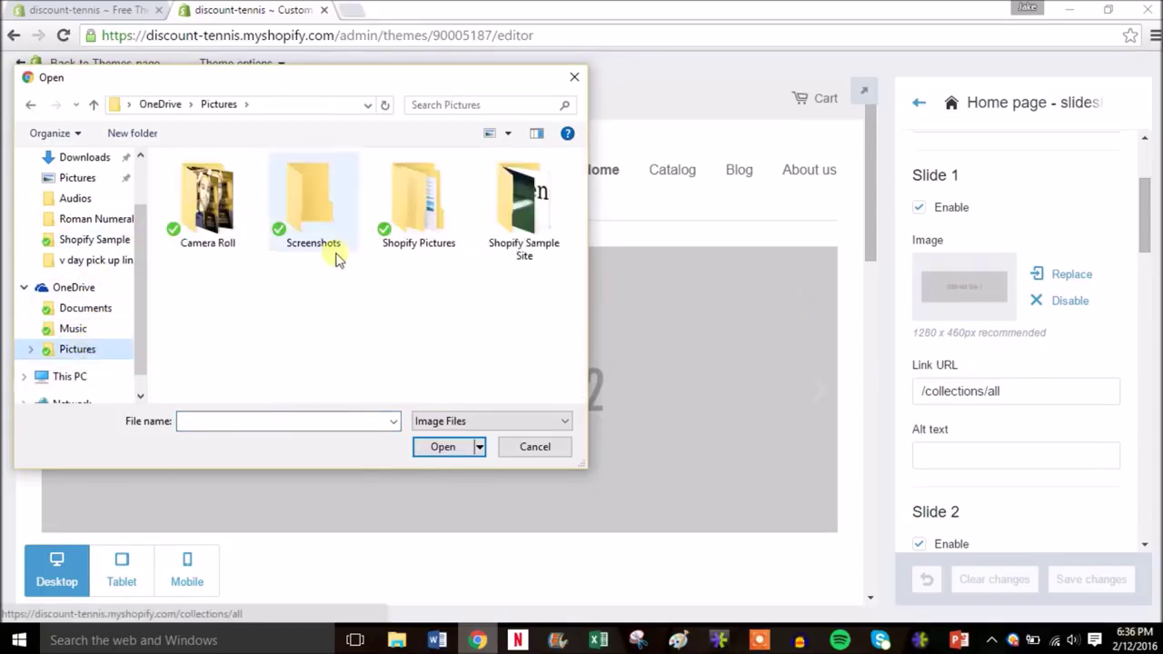
{"action": "left_click", "coordinate": [516, 212]}
{"action": "double_click", "coordinate": [516, 213]}
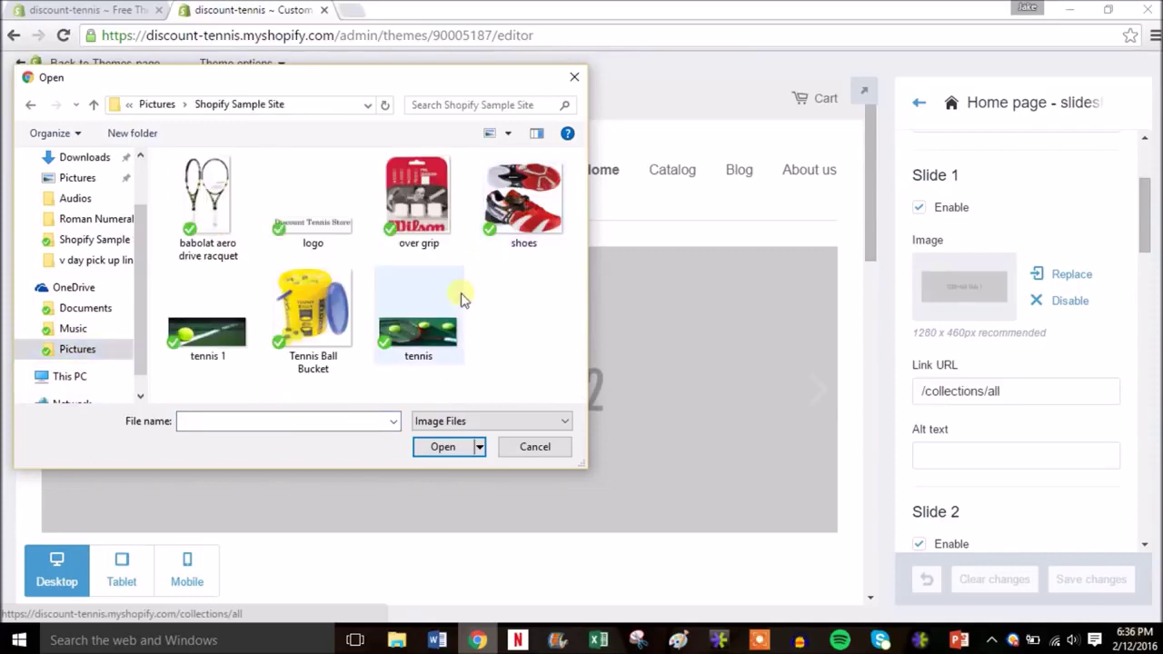
{"action": "double_click", "coordinate": [423, 333]}
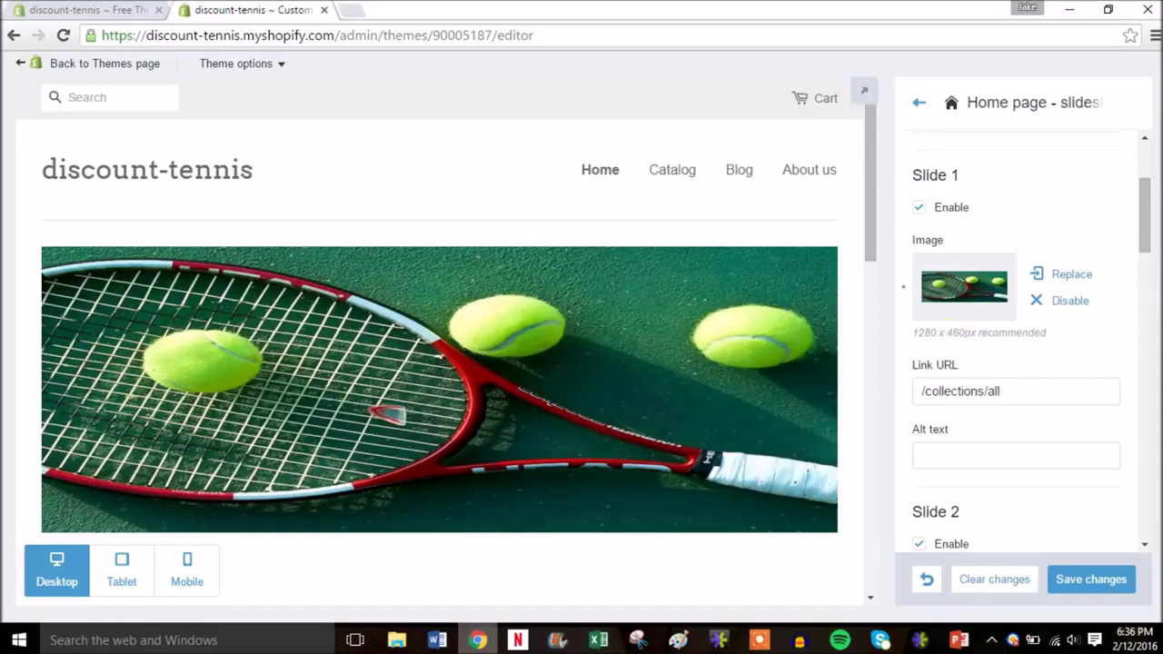
Replace the Slide 2 image with the tennis 1 picture and save the slideshow changes
{"action": "left_click_drag", "start_coordinate": [1144, 207], "coordinate": [1144, 214]}
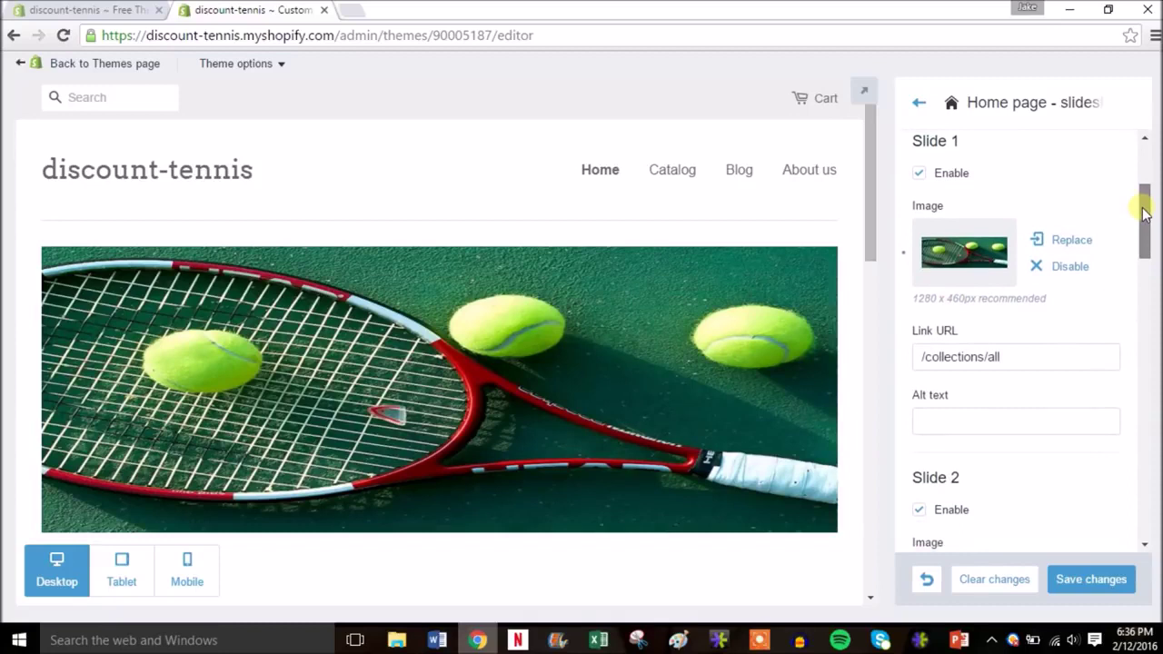
{"action": "left_click_drag", "start_coordinate": [1144, 211], "coordinate": [1144, 247]}
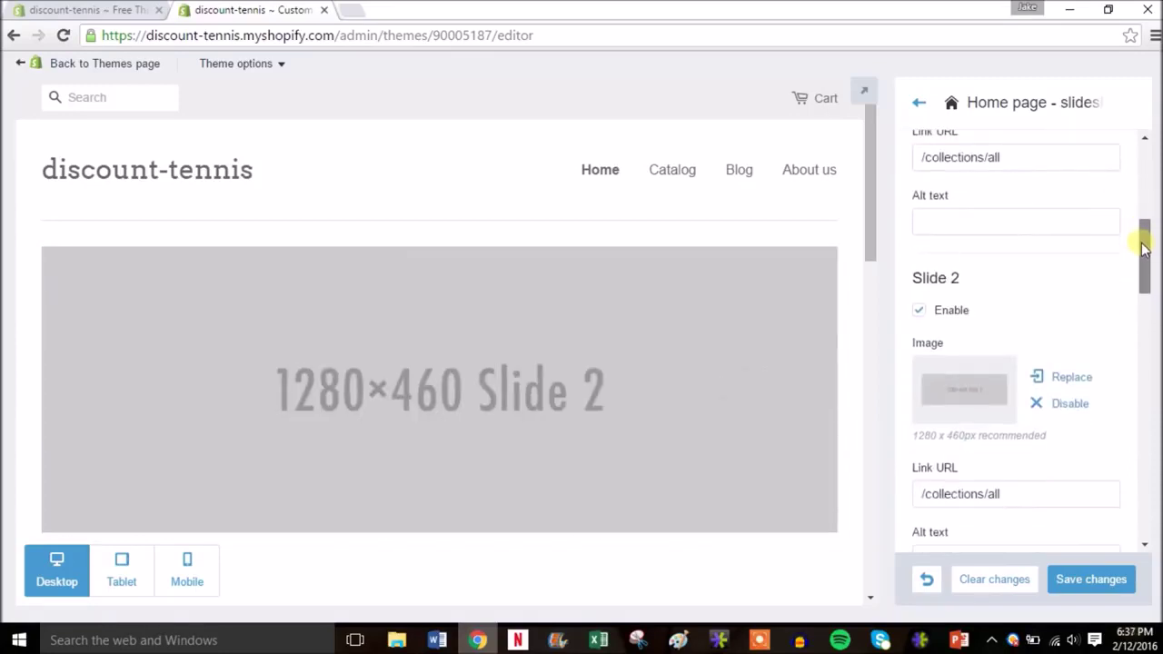
{"action": "left_click", "coordinate": [956, 392]}
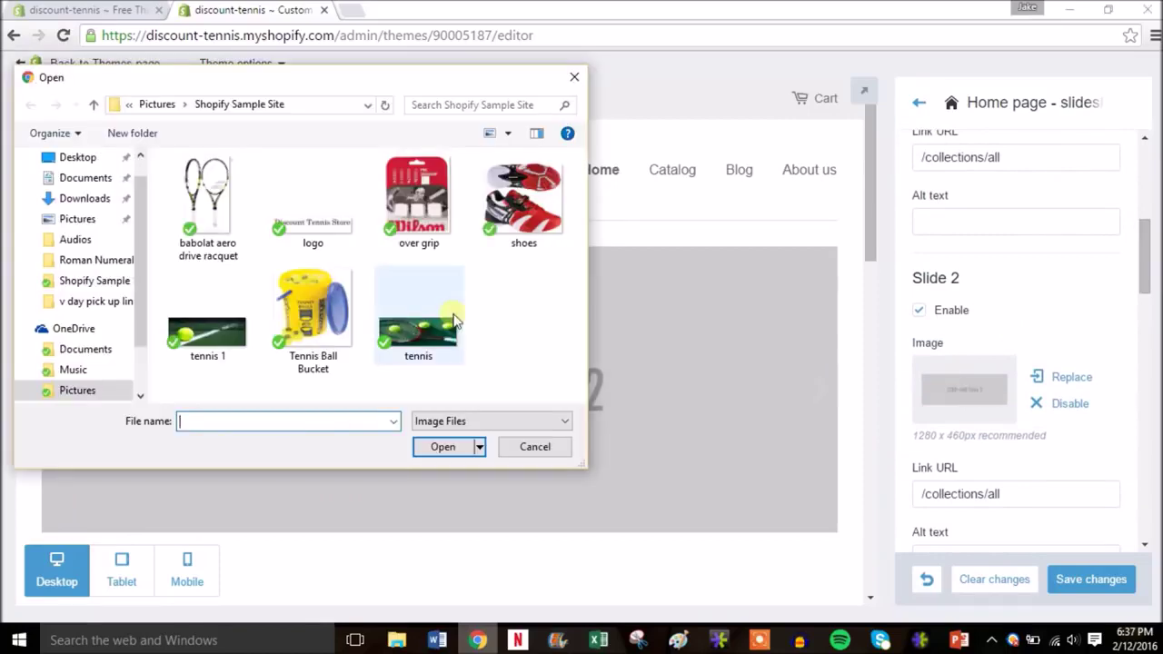
{"action": "double_click", "coordinate": [215, 335]}
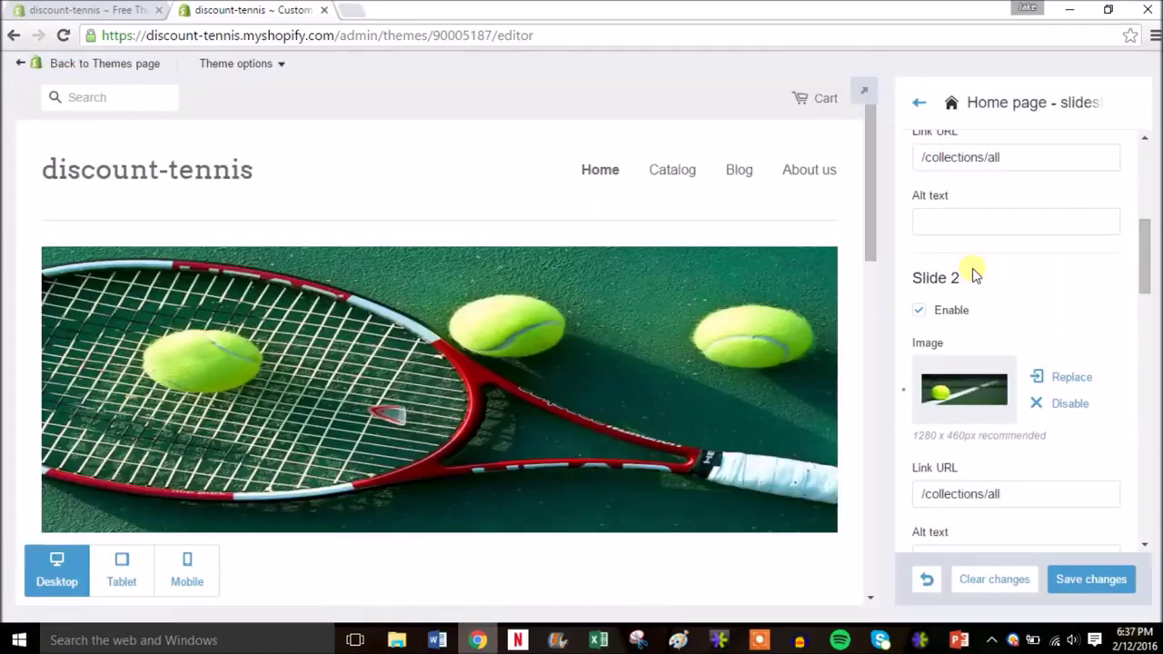
{"action": "left_click_drag", "start_coordinate": [1145, 257], "coordinate": [1158, 175]}
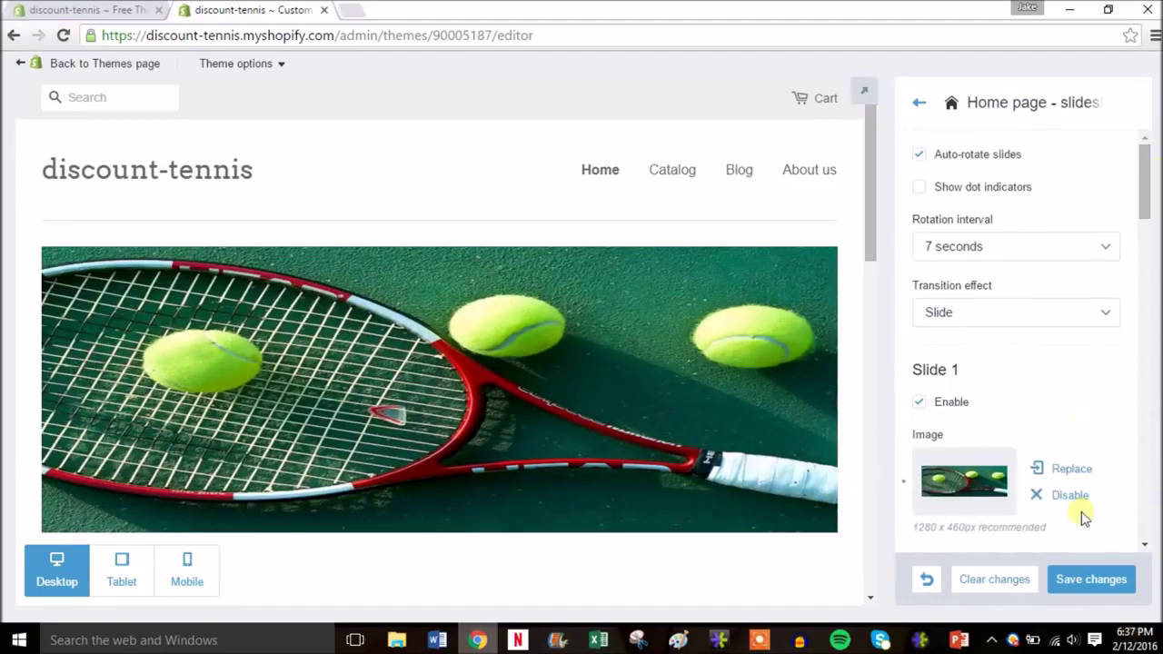
{"action": "left_click", "coordinate": [1081, 581]}
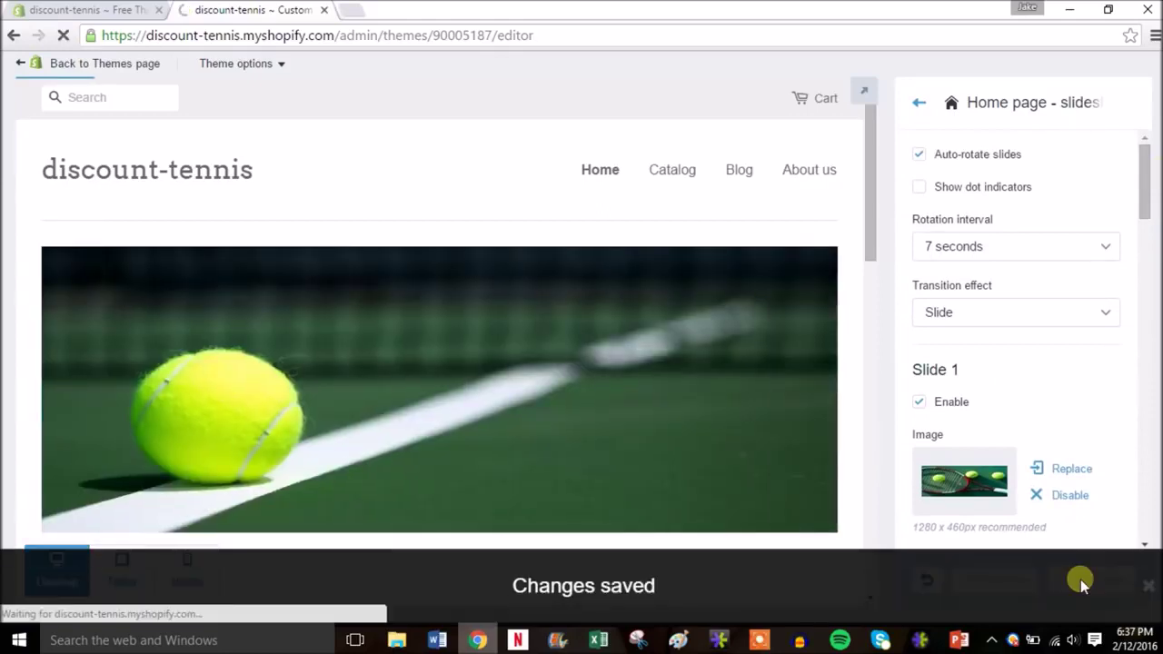
Examine the theme's Social media account settings and the matching Follow Us links in the store footer, and return to the section list
{"action": "left_click", "coordinate": [921, 105]}
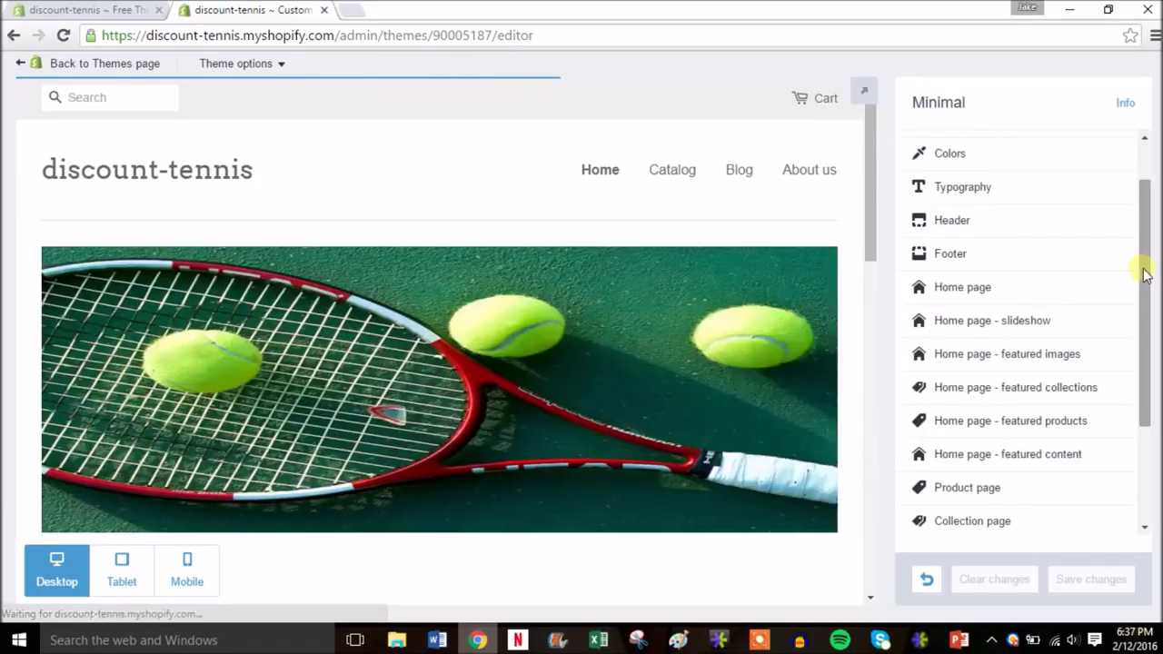
{"action": "left_click_drag", "start_coordinate": [1141, 263], "coordinate": [1138, 299]}
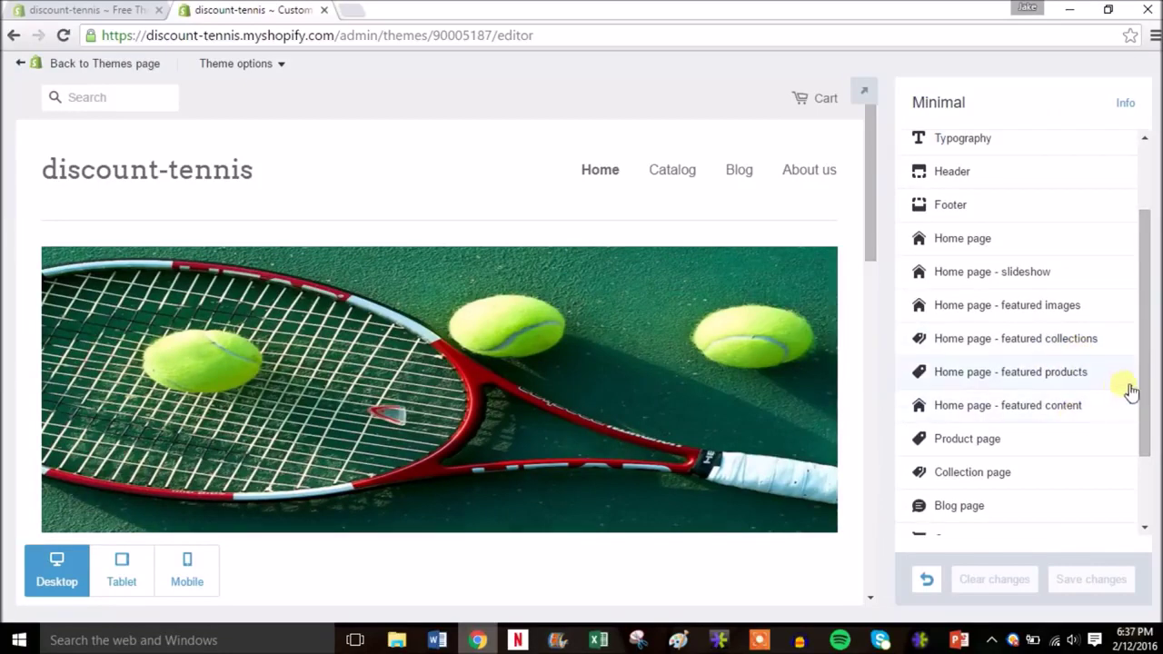
{"action": "left_click_drag", "start_coordinate": [1143, 387], "coordinate": [1142, 460]}
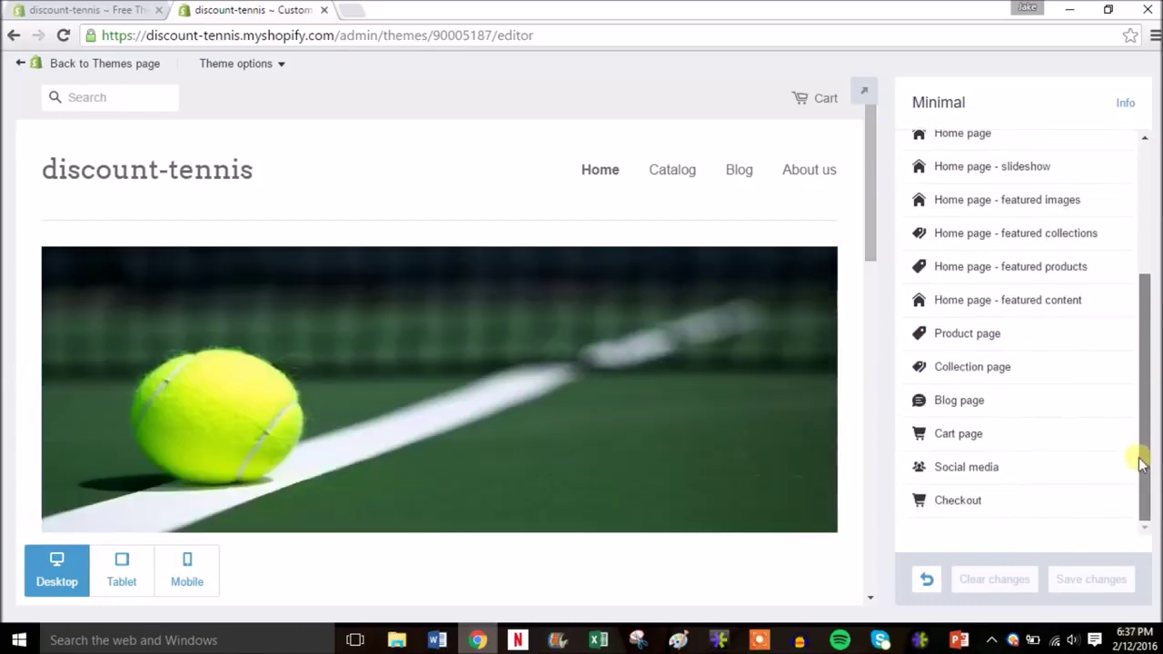
{"action": "left_click", "coordinate": [982, 468]}
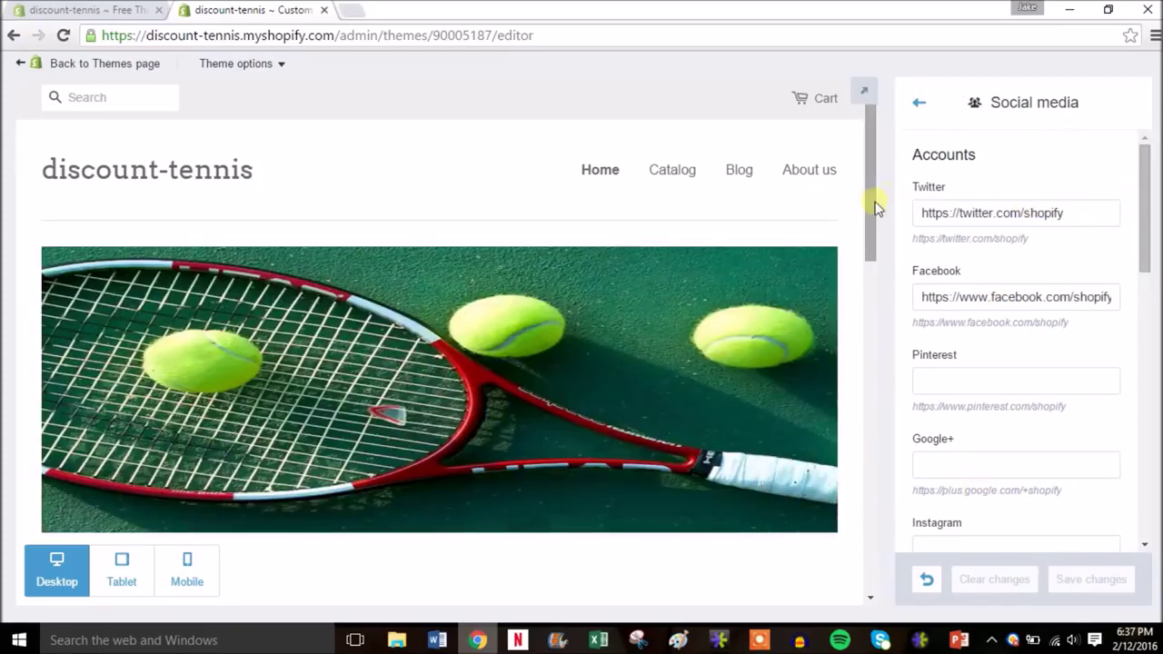
{"action": "left_click_drag", "start_coordinate": [872, 228], "coordinate": [859, 530]}
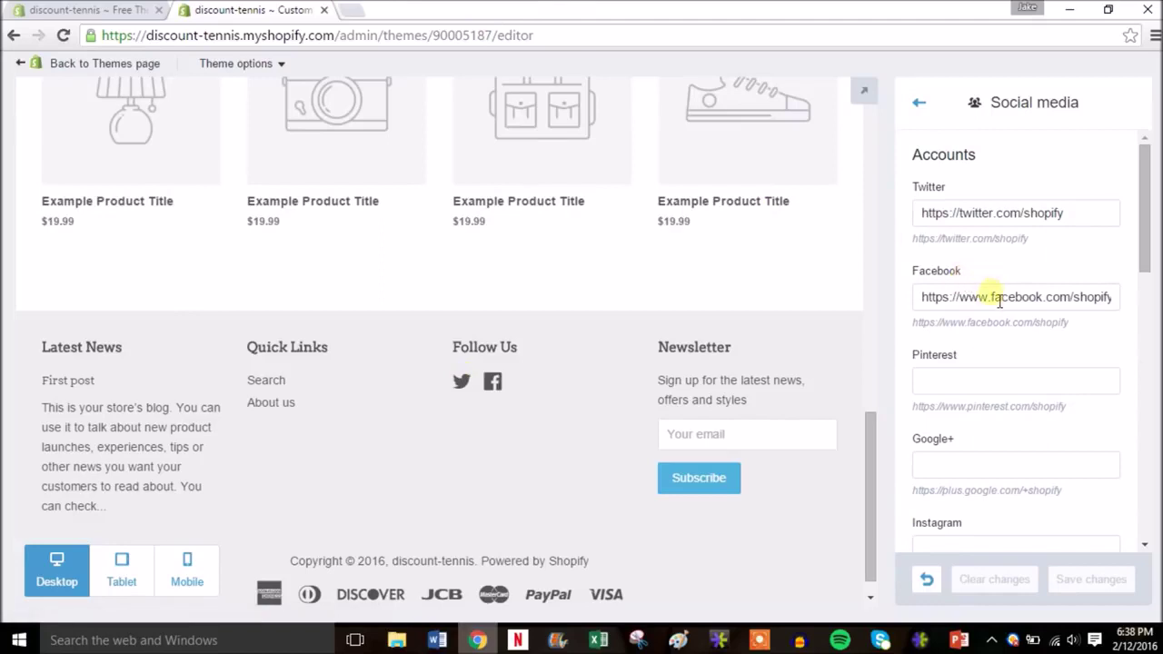
{"action": "scroll", "coordinate": [1147, 284], "scroll_direction": "down", "scroll_amount": 1}
{"action": "left_click_drag", "start_coordinate": [1147, 284], "coordinate": [1145, 228]}
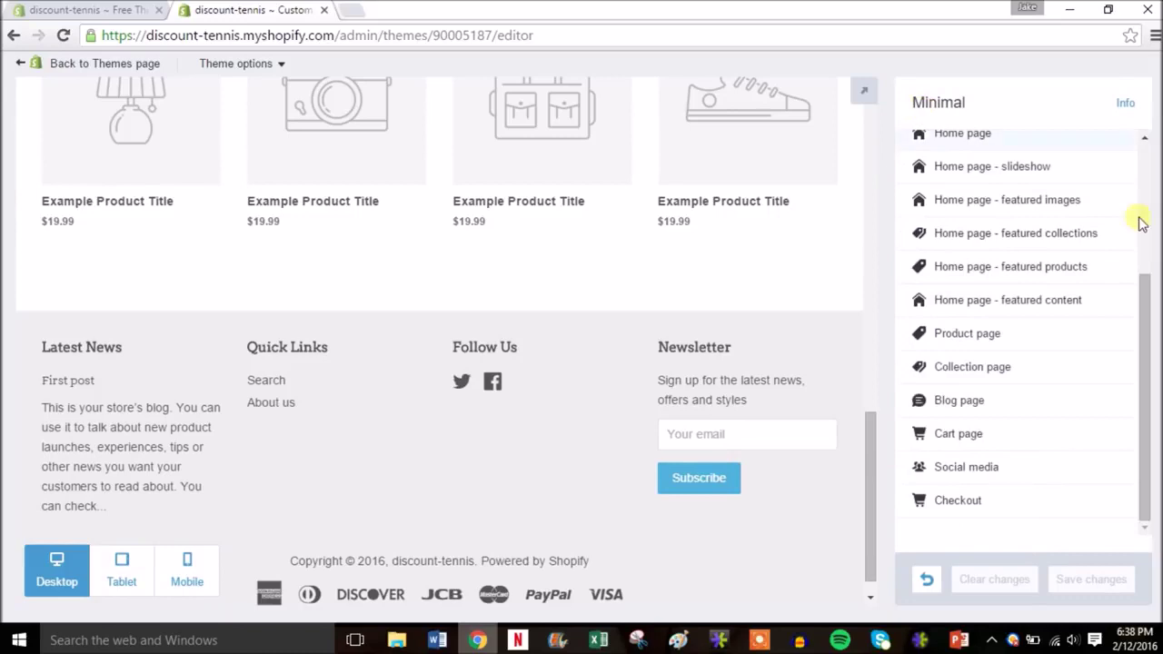
{"action": "left_click_drag", "start_coordinate": [1152, 341], "coordinate": [1140, 148]}
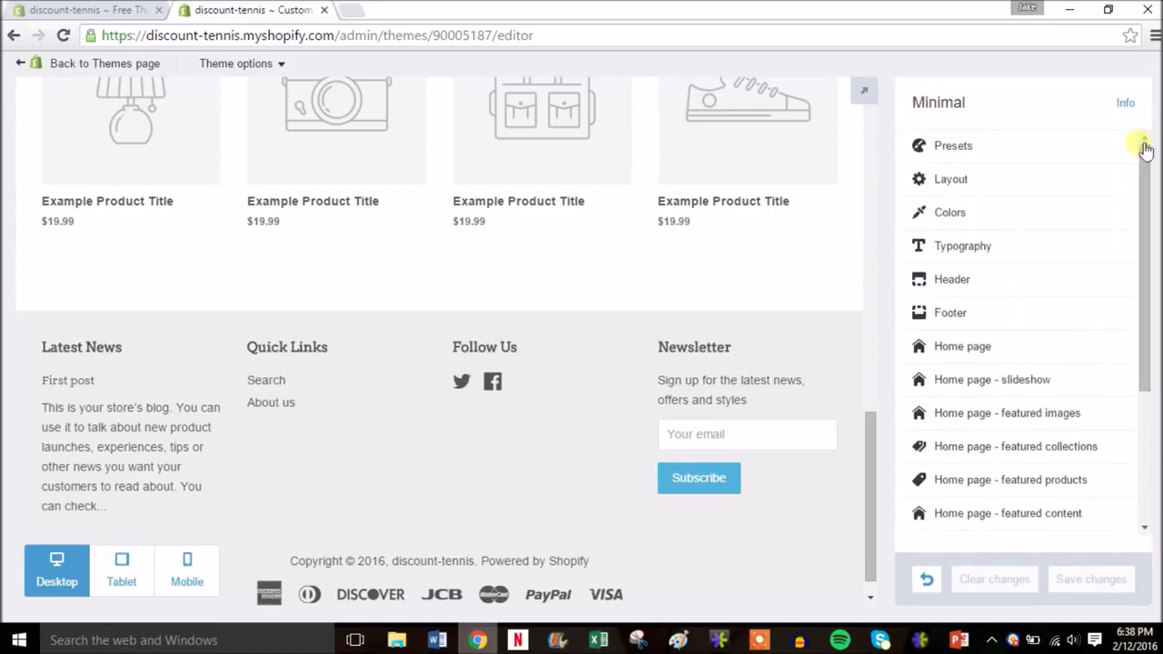
Leave the theme editor and open the store's Payments settings, passing through the General settings
{"action": "left_click", "coordinate": [69, 66]}
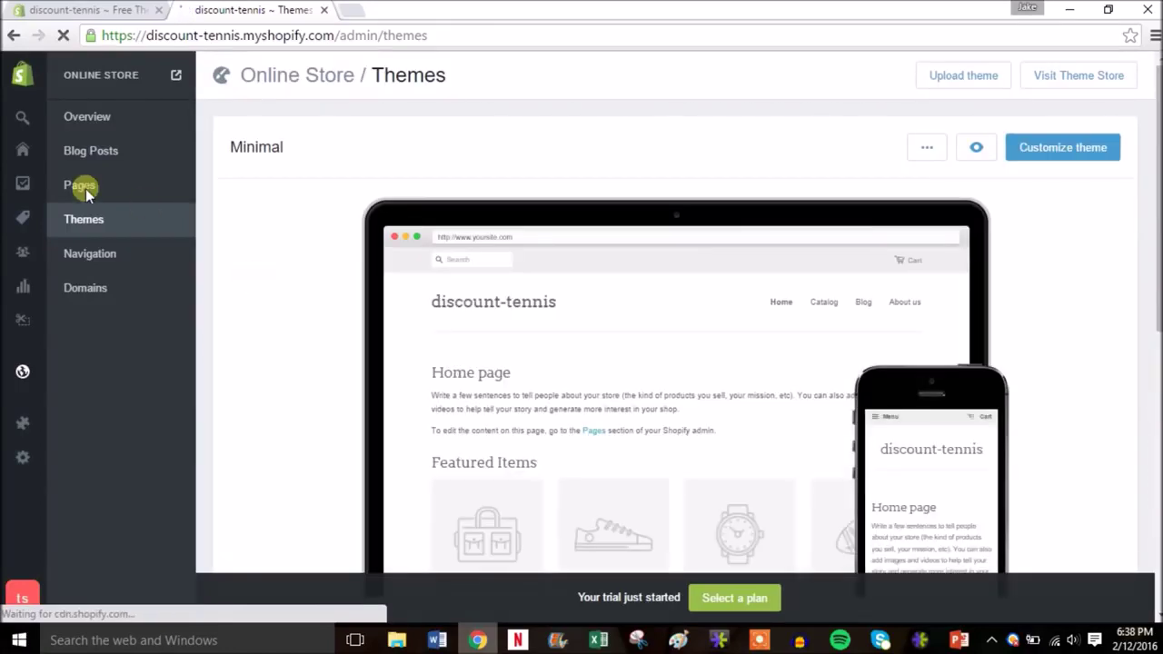
{"action": "mouse_move", "coordinate": [20, 348]}
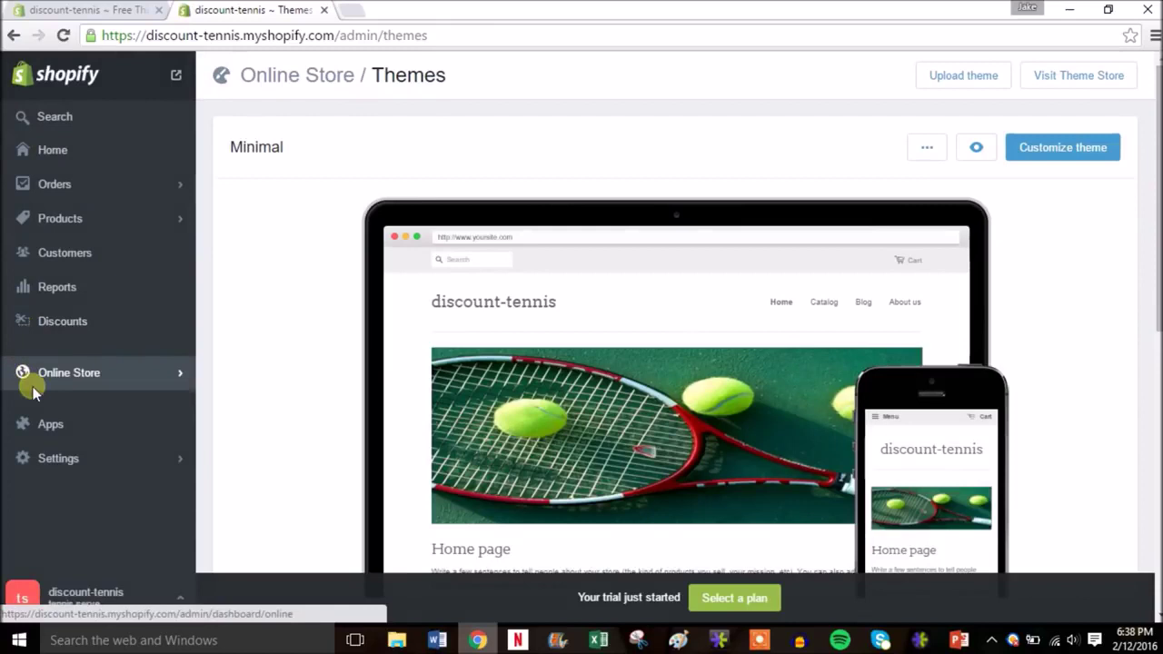
{"action": "left_click", "coordinate": [91, 461]}
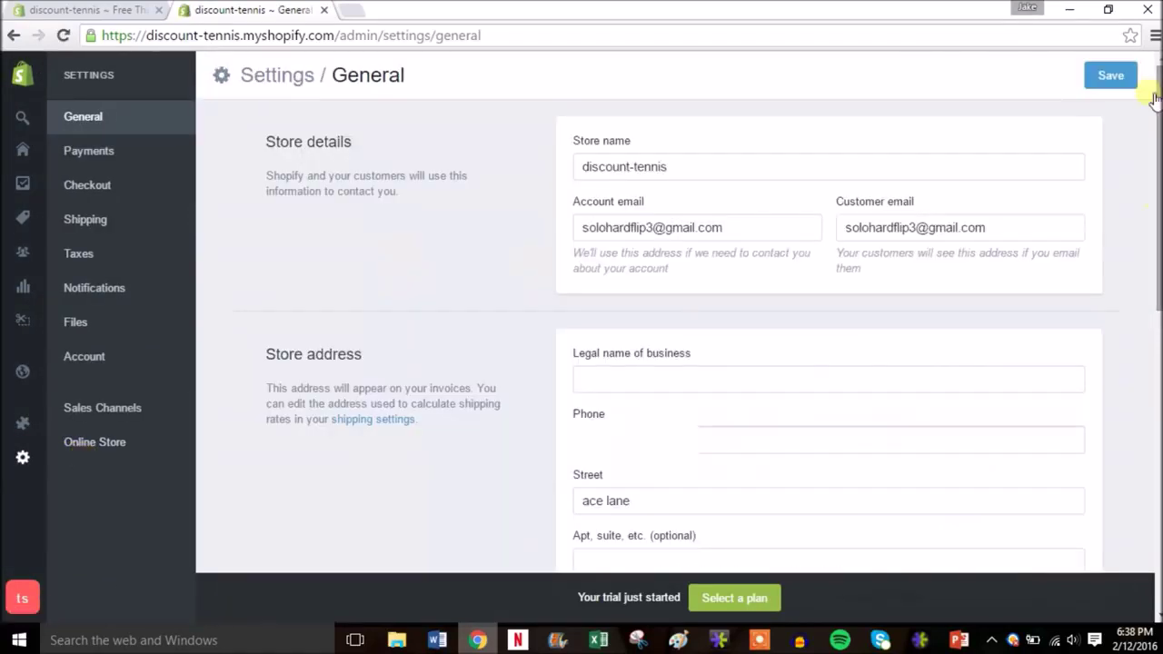
{"action": "left_click", "coordinate": [122, 155]}
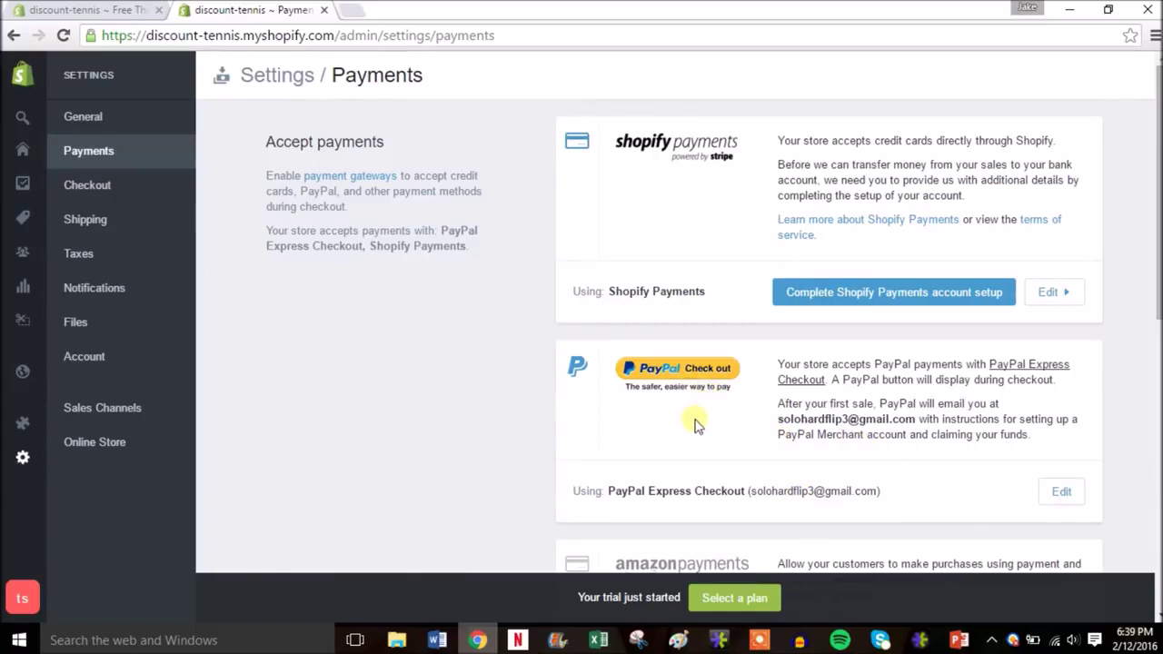
Look through the business details required by the Shopify Payments account setup and return to the Payments settings
{"action": "left_click", "coordinate": [867, 295]}
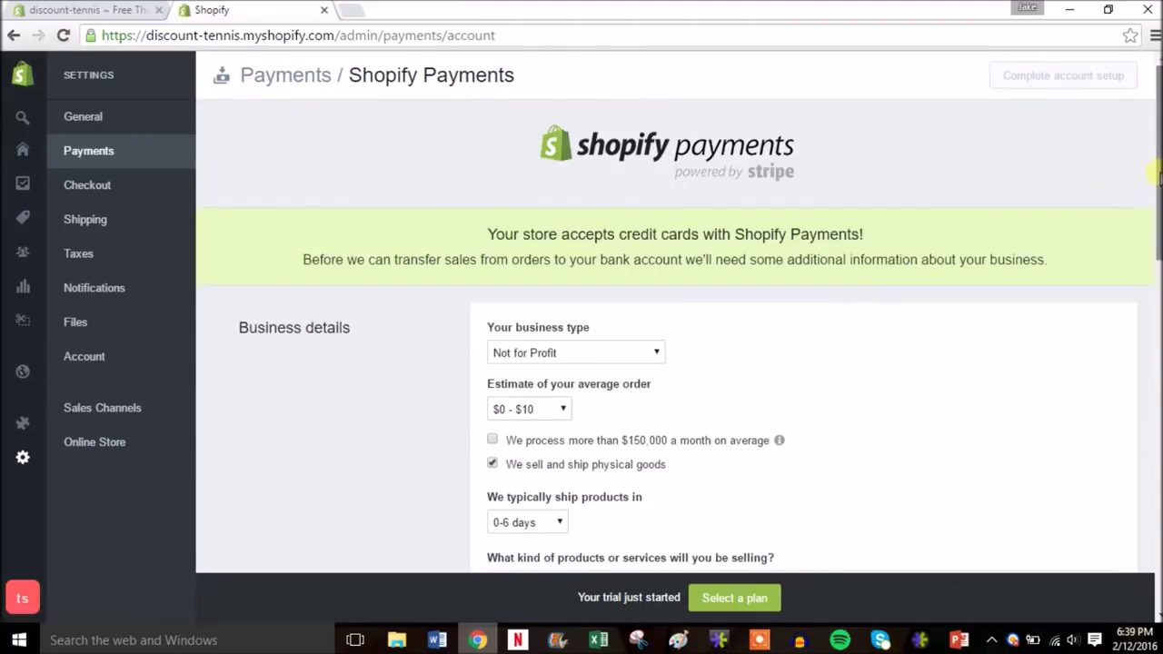
{"action": "scroll", "coordinate": [1159, 220], "scroll_direction": "down", "scroll_amount": 2}
{"action": "left_click_drag", "start_coordinate": [1159, 220], "coordinate": [1157, 244]}
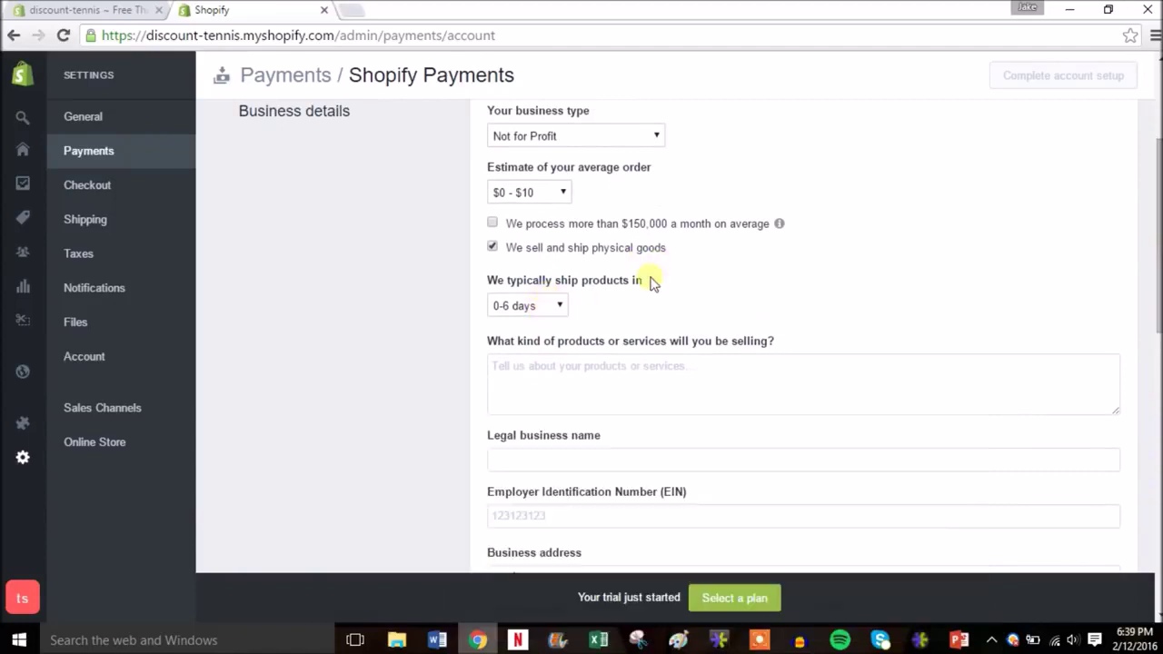
{"action": "left_click_drag", "start_coordinate": [1159, 272], "coordinate": [1159, 213]}
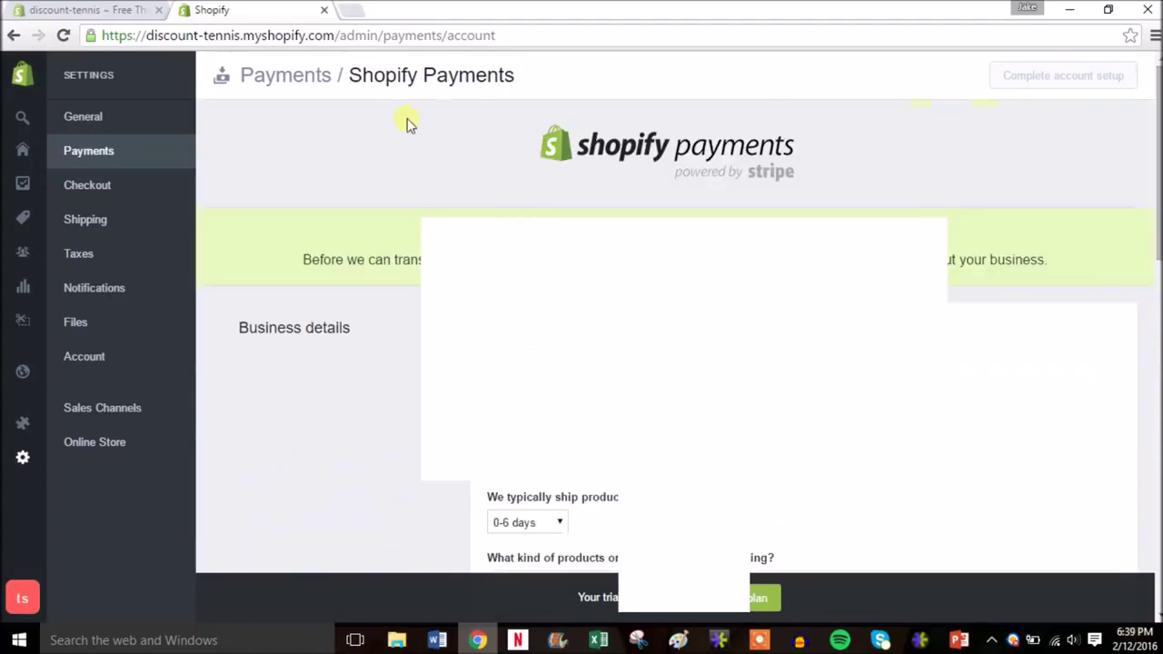
{"action": "left_click", "coordinate": [14, 36]}
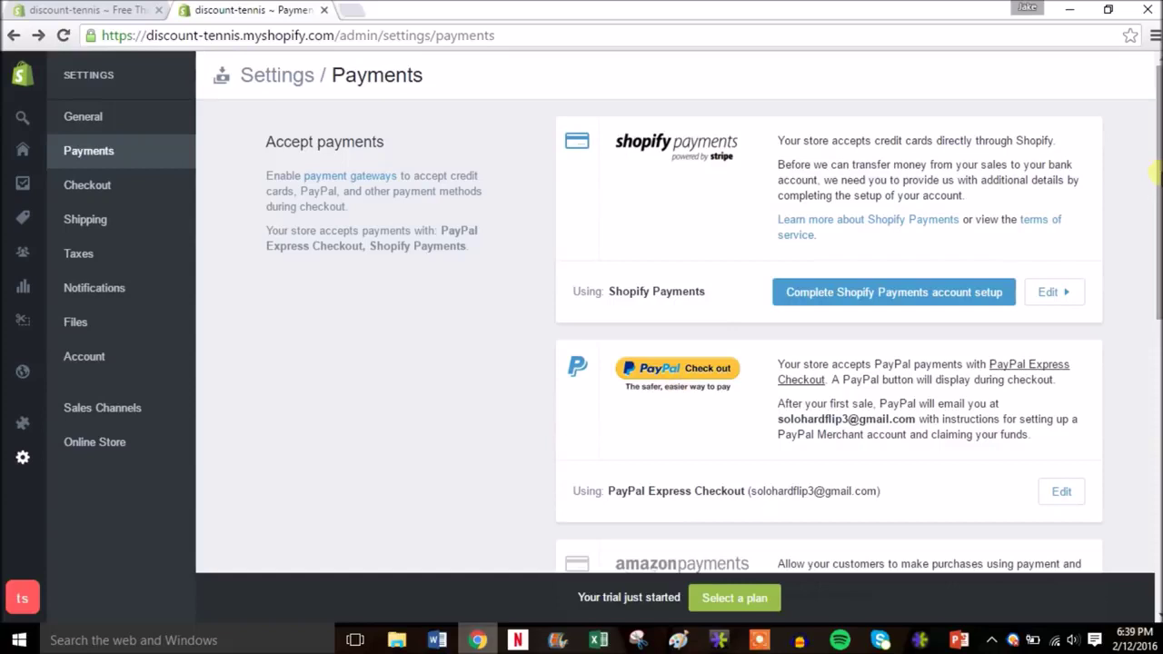
Review the Amazon, alternative and manual payment options, including the list of additional payment methods
{"action": "left_click_drag", "start_coordinate": [1159, 177], "coordinate": [1154, 326]}
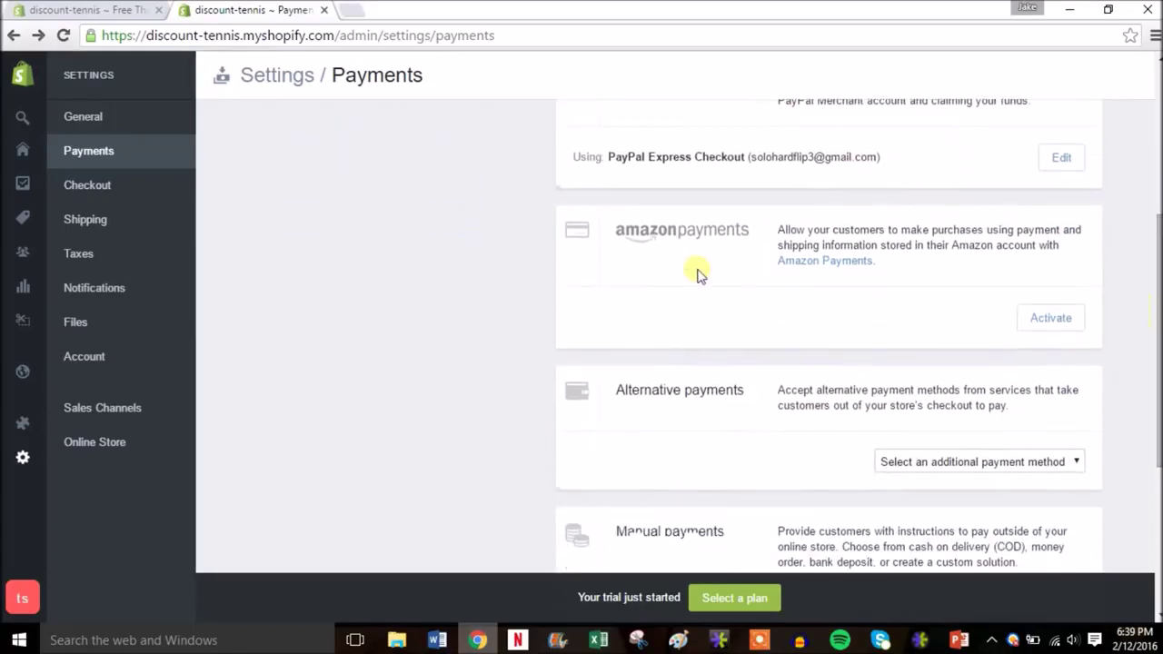
{"action": "left_click", "coordinate": [1048, 460]}
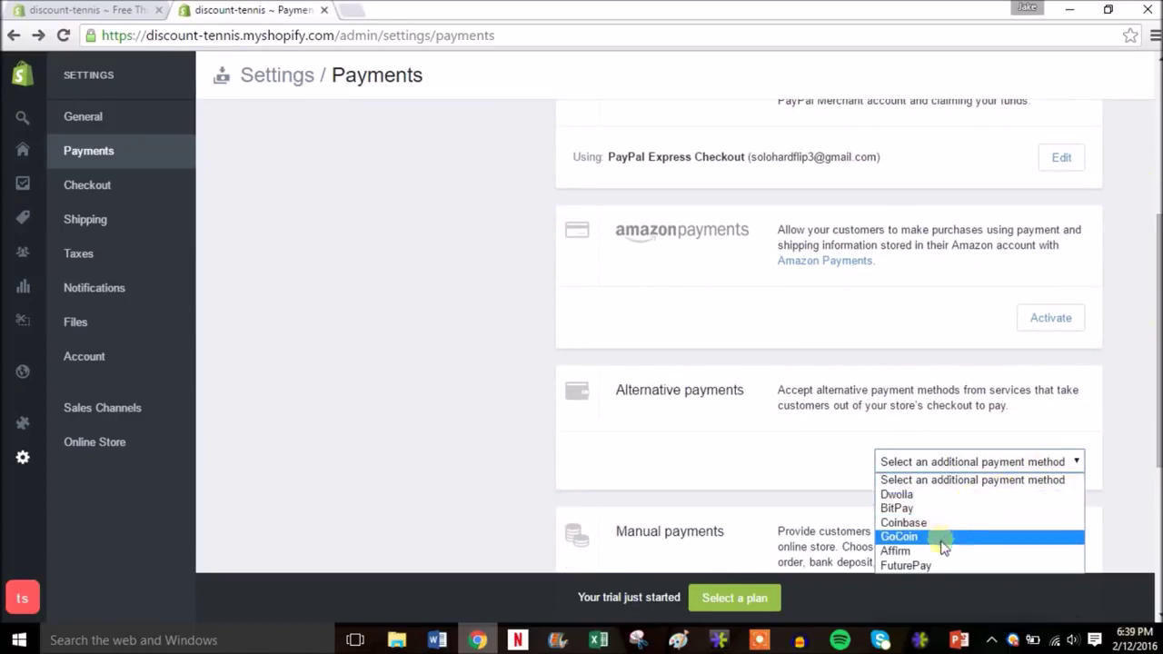
{"action": "left_click", "coordinate": [1111, 389]}
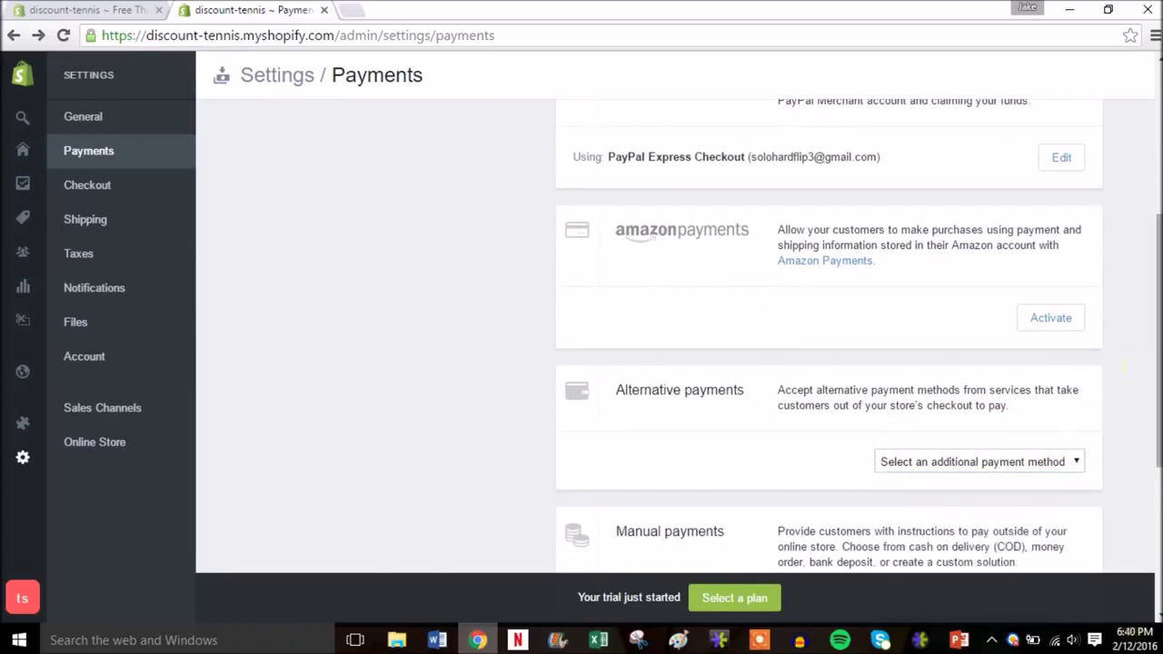
{"action": "scroll", "coordinate": [1126, 382], "scroll_direction": "up", "scroll_amount": 3}
{"action": "scroll", "coordinate": [779, 409], "scroll_direction": "up", "scroll_amount": 1}
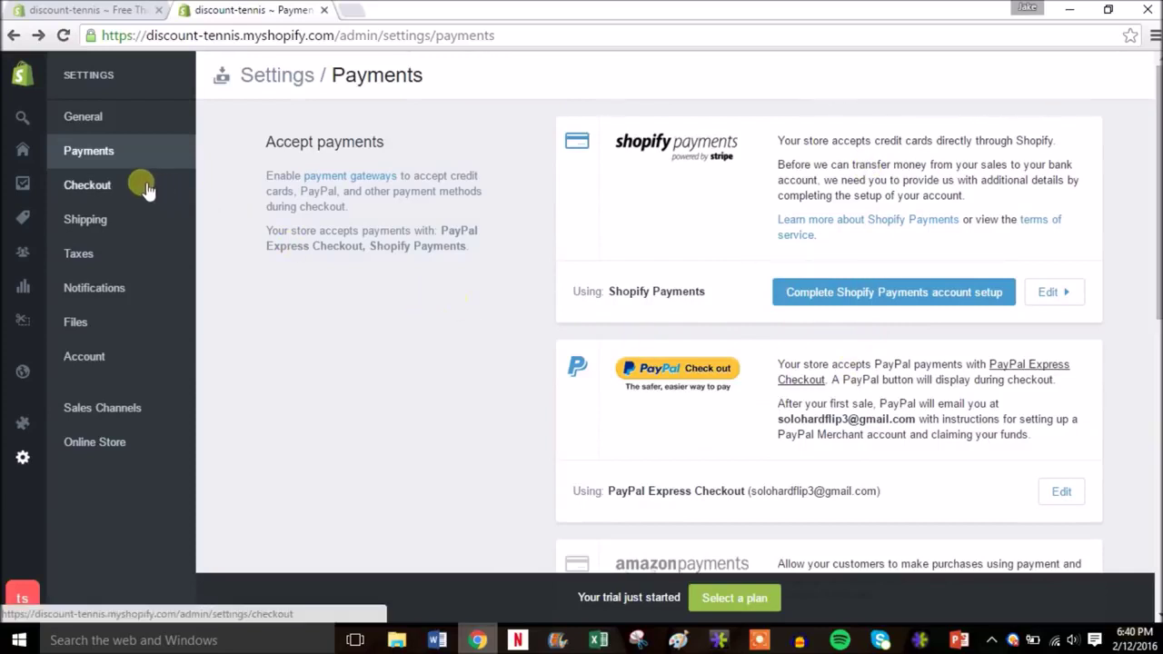
Open the store's Checkout settings and make customer accounts optional
{"action": "left_click", "coordinate": [102, 186]}
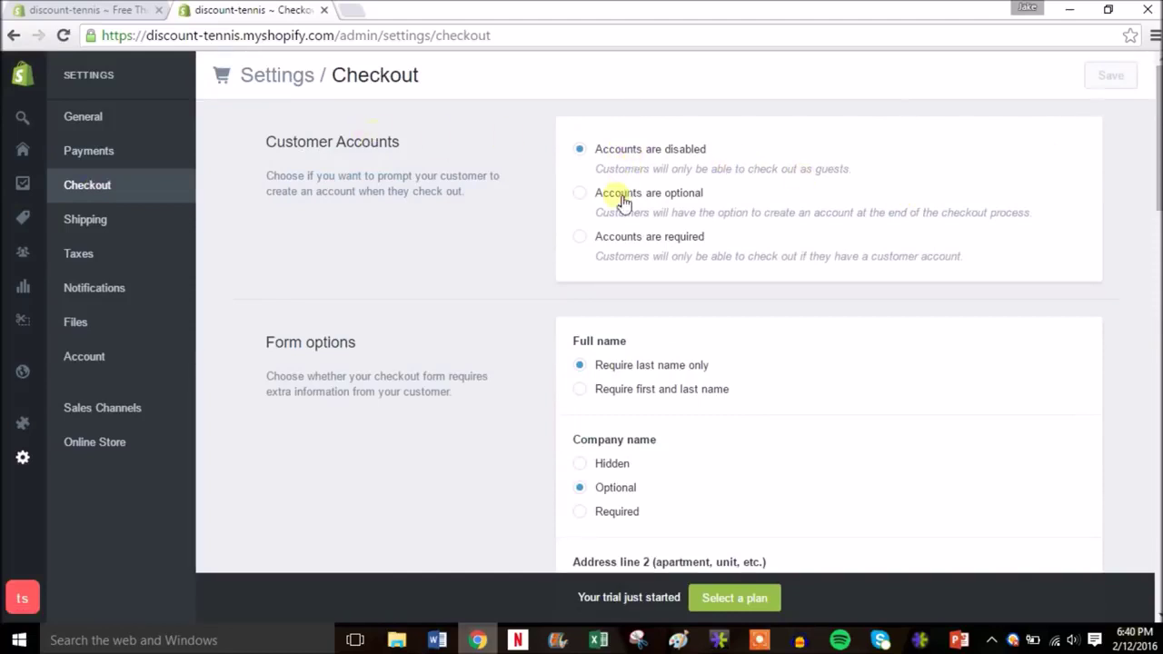
{"action": "left_click", "coordinate": [639, 203]}
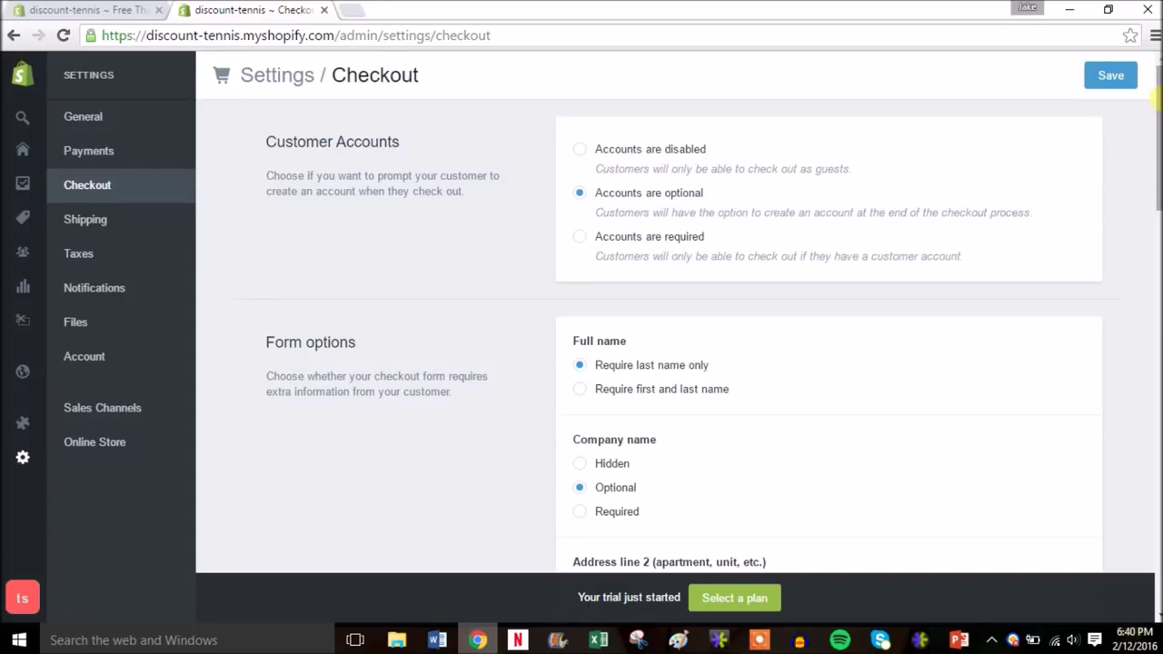
Review the checkout form options, the order processing settings and the additional content and scripts field
{"action": "scroll", "coordinate": [1158, 96], "scroll_direction": "down", "scroll_amount": 2}
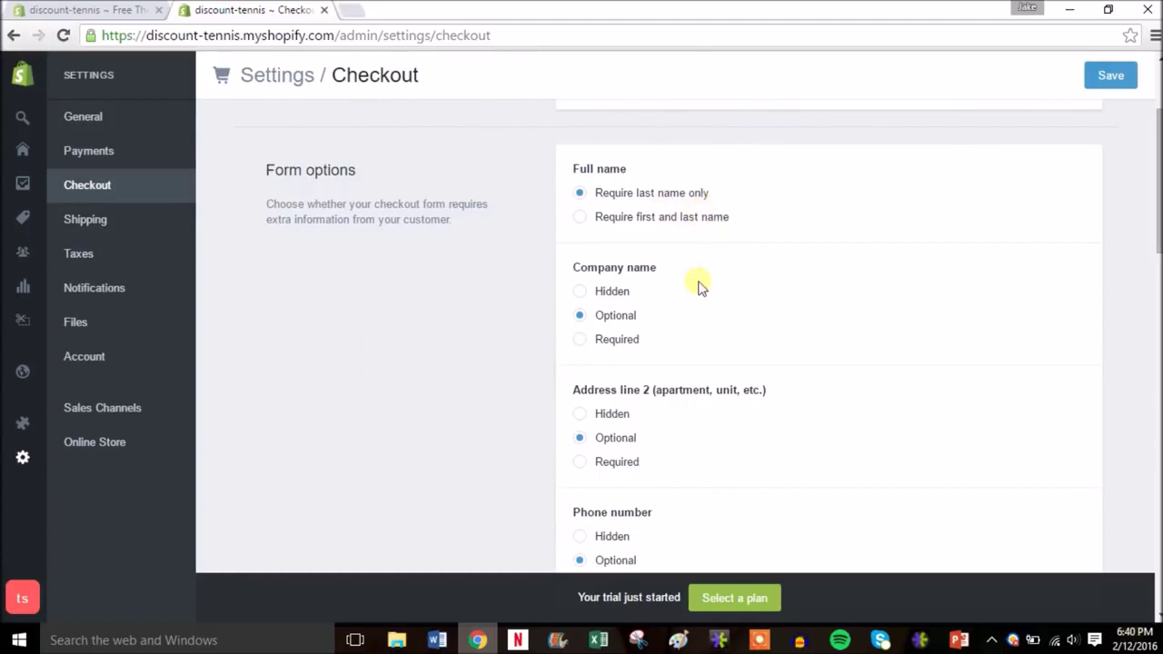
{"action": "scroll", "coordinate": [1159, 181], "scroll_direction": "down", "scroll_amount": 1}
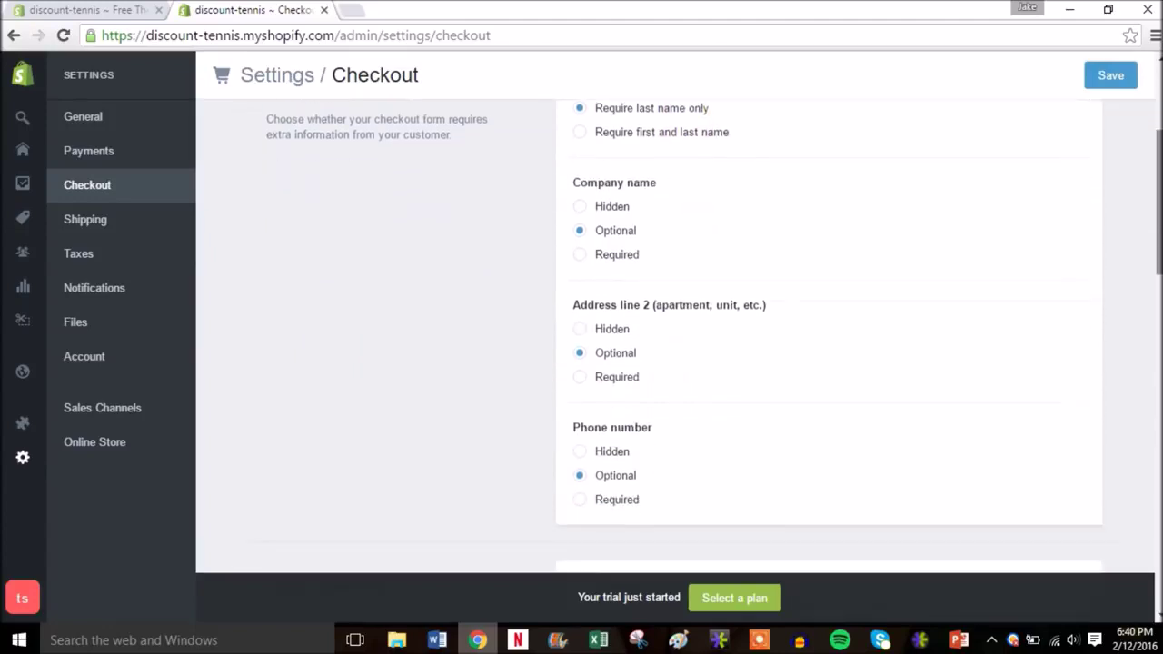
{"action": "scroll", "coordinate": [1159, 181], "scroll_direction": "down", "scroll_amount": 1}
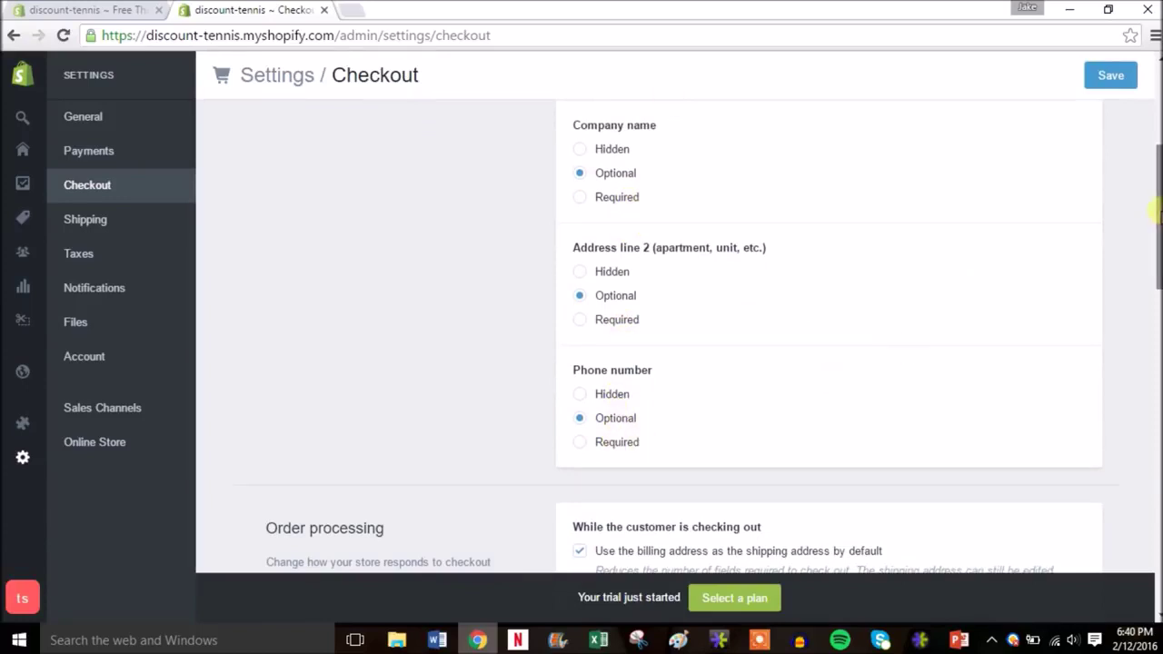
{"action": "scroll", "coordinate": [1156, 211], "scroll_direction": "down", "scroll_amount": 4}
{"action": "scroll", "coordinate": [681, 336], "scroll_direction": "down", "scroll_amount": 3}
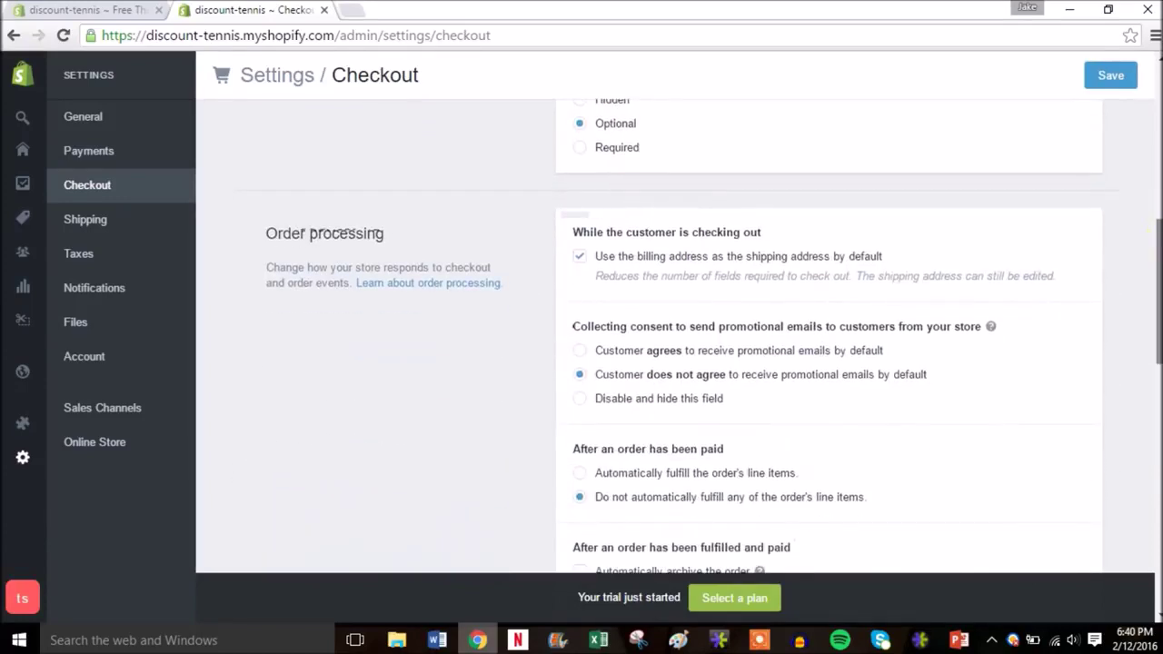
{"action": "scroll", "coordinate": [1155, 397], "scroll_direction": "down", "scroll_amount": 3}
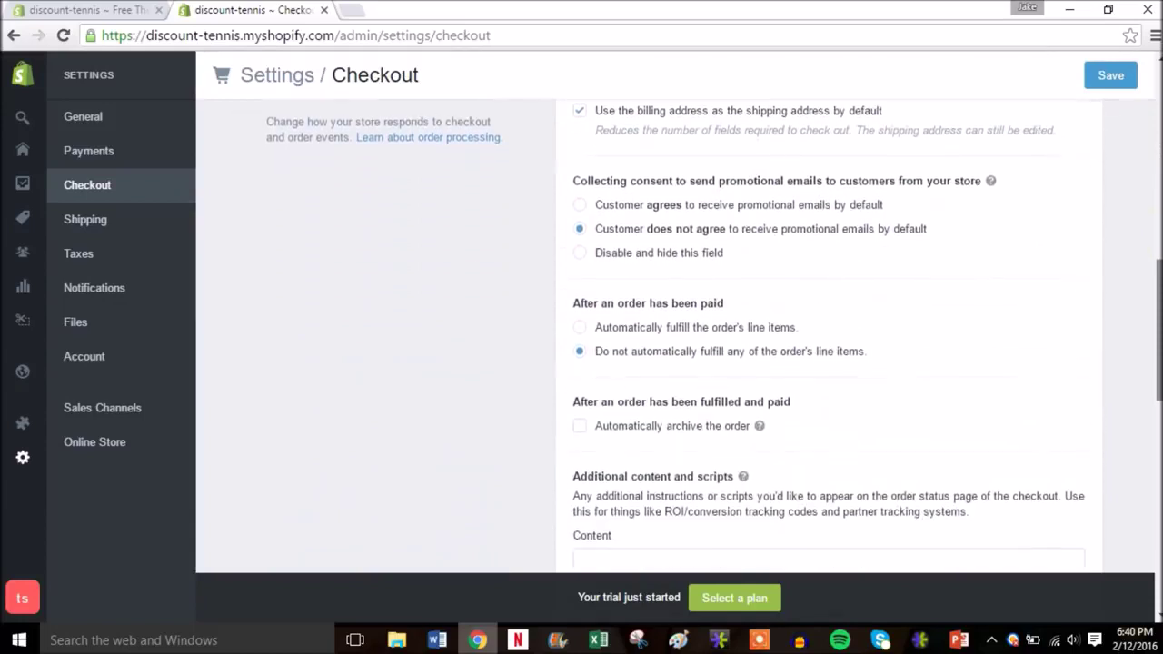
{"action": "scroll", "coordinate": [1156, 397], "scroll_direction": "down", "scroll_amount": 1}
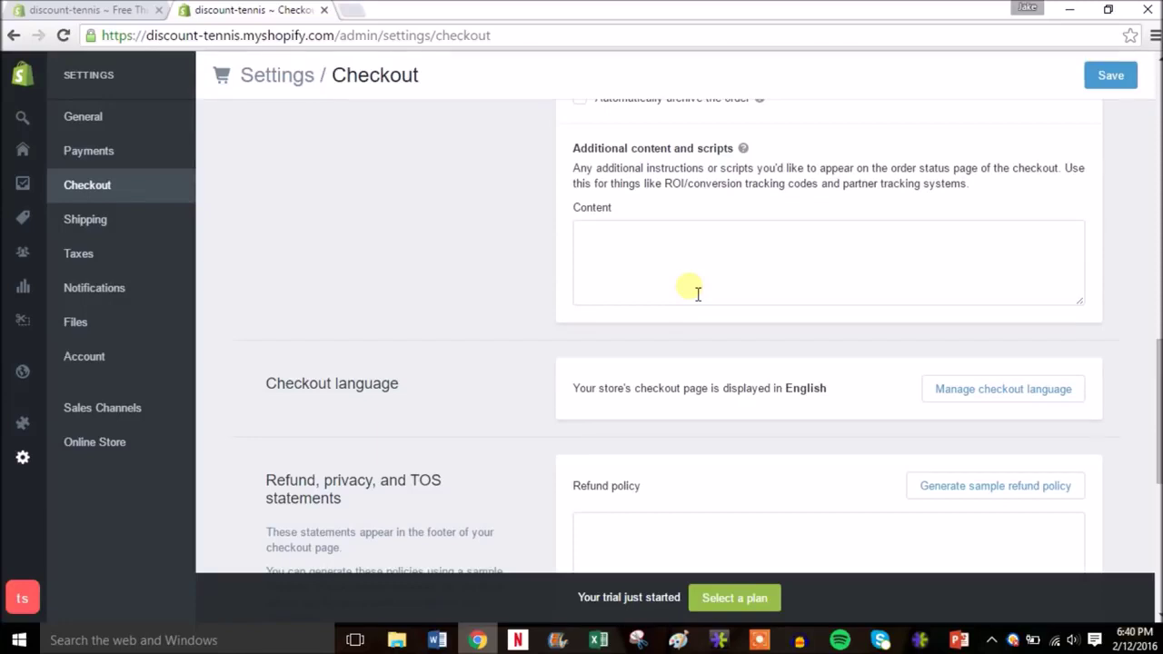
{"action": "left_click", "coordinate": [690, 284]}
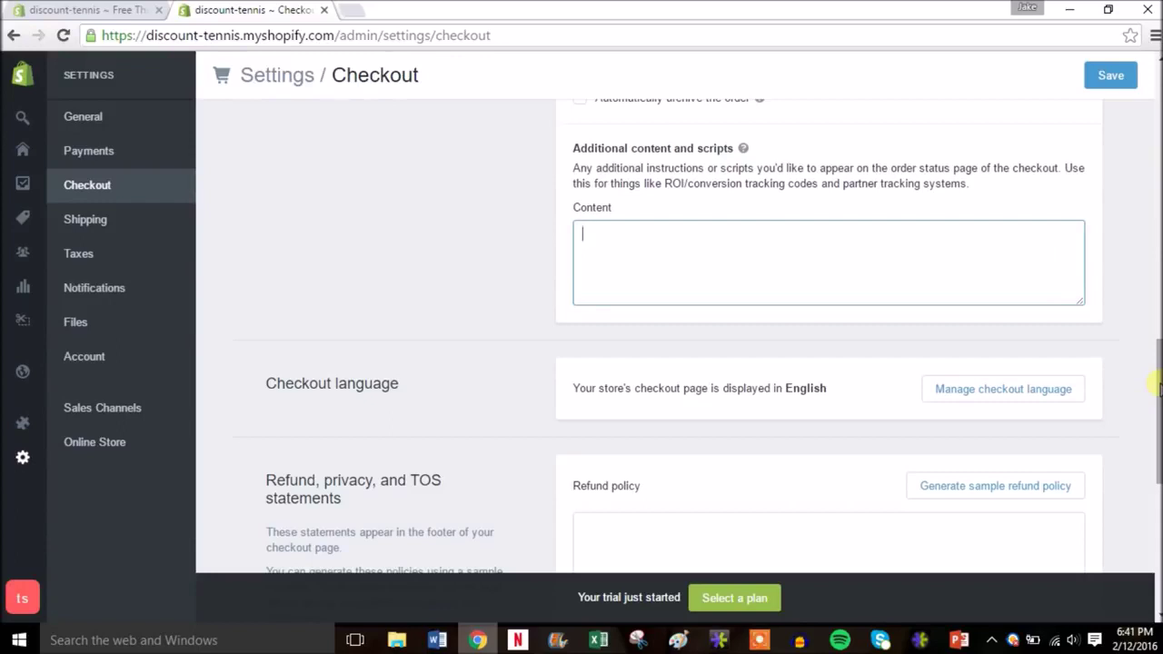
Generate the sample refund policy, privacy policy and terms of service for the checkout page
{"action": "left_click_drag", "start_coordinate": [1159, 387], "coordinate": [1157, 472]}
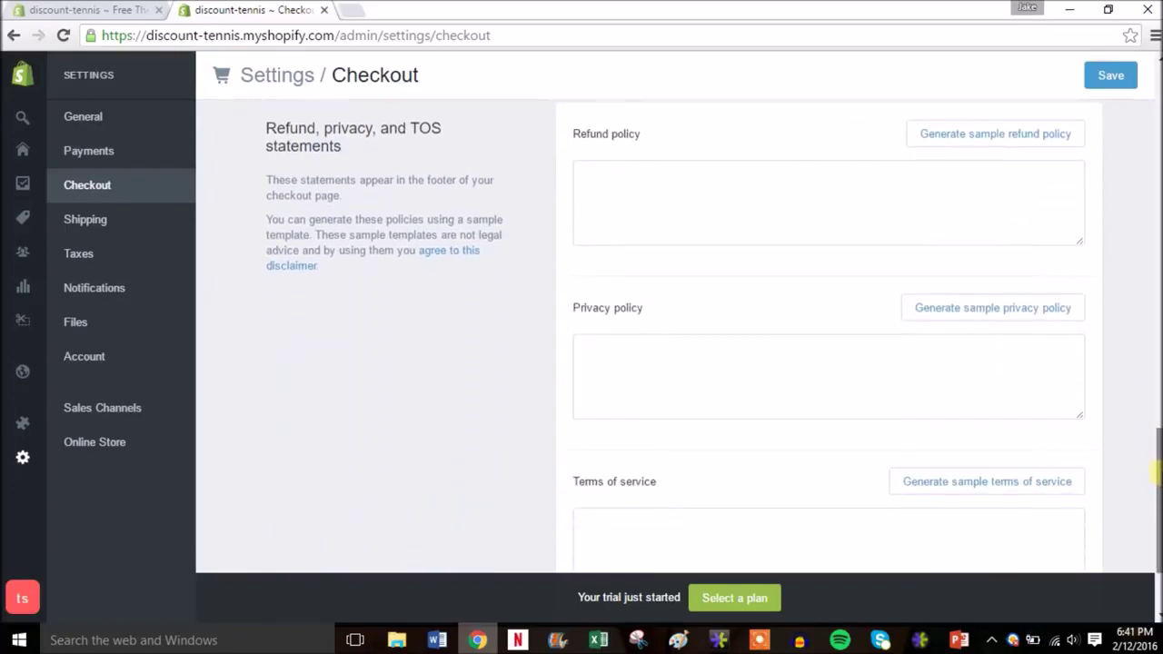
{"action": "left_click", "coordinate": [934, 137]}
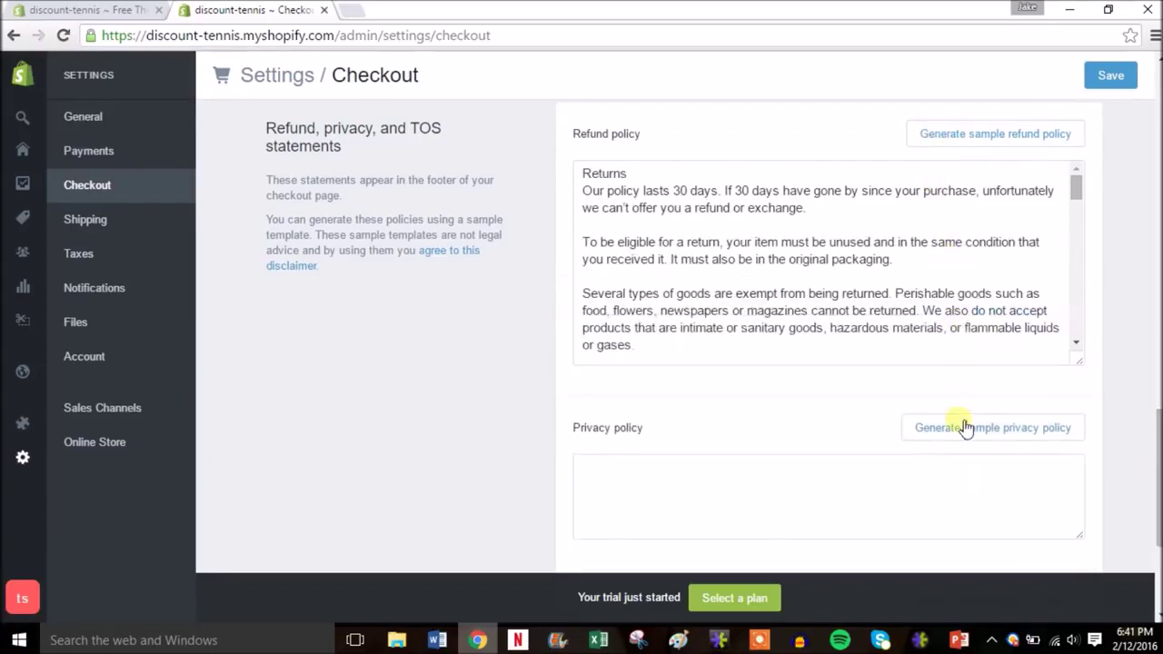
{"action": "left_click", "coordinate": [963, 431]}
{"action": "left_click_drag", "start_coordinate": [1158, 448], "coordinate": [1154, 563]}
{"action": "left_click", "coordinate": [981, 376]}
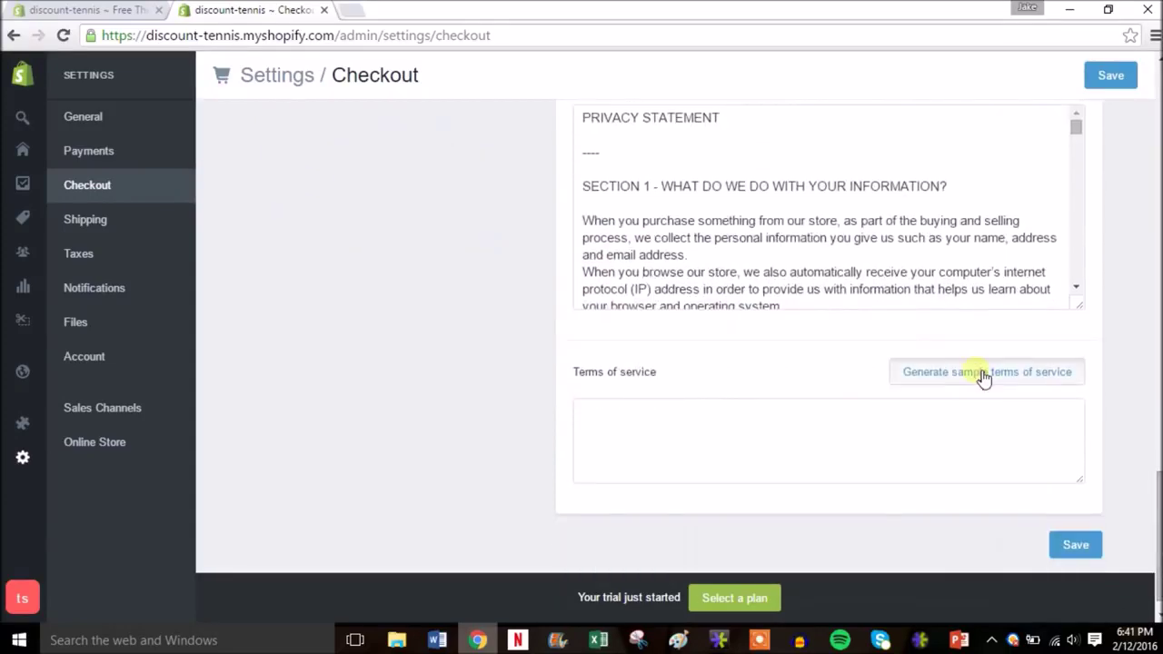
Copy the whole generated privacy policy text and save the checkout settings
{"action": "left_click_drag", "start_coordinate": [1159, 490], "coordinate": [1154, 416]}
{"action": "scroll", "coordinate": [1113, 376], "scroll_direction": "down", "scroll_amount": 2}
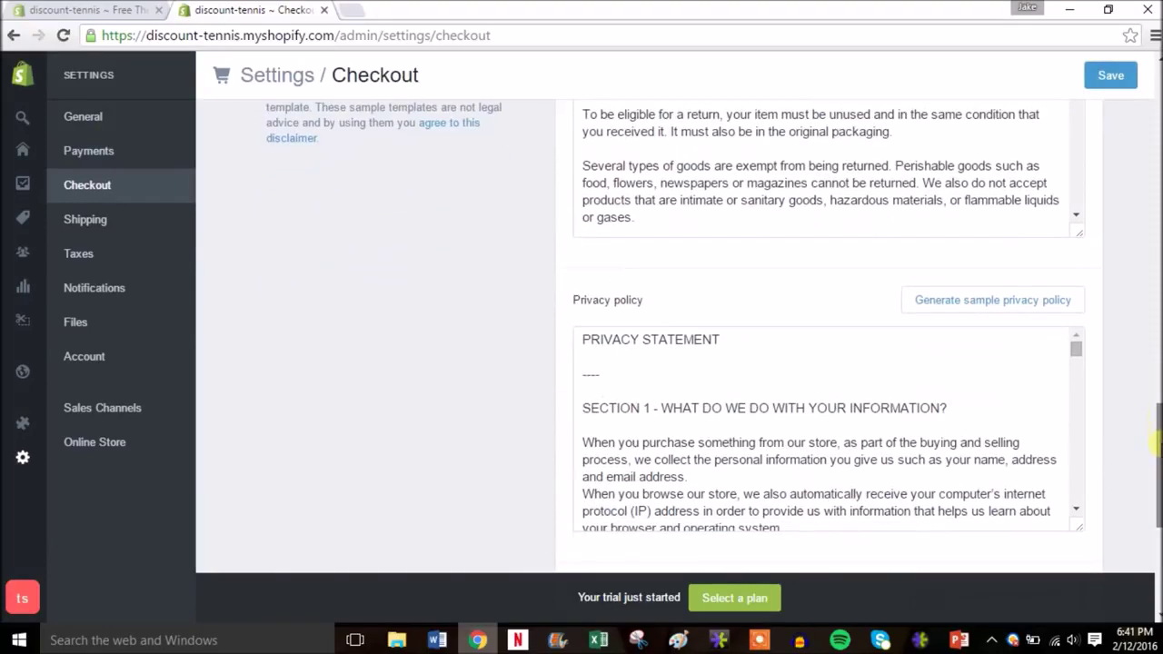
{"action": "mouse_move", "coordinate": [1076, 345]}
{"action": "left_mouse_down"}
{"action": "mouse_move", "coordinate": [1075, 488]}
{"action": "mouse_move", "coordinate": [1088, 331]}
{"action": "left_mouse_up"}
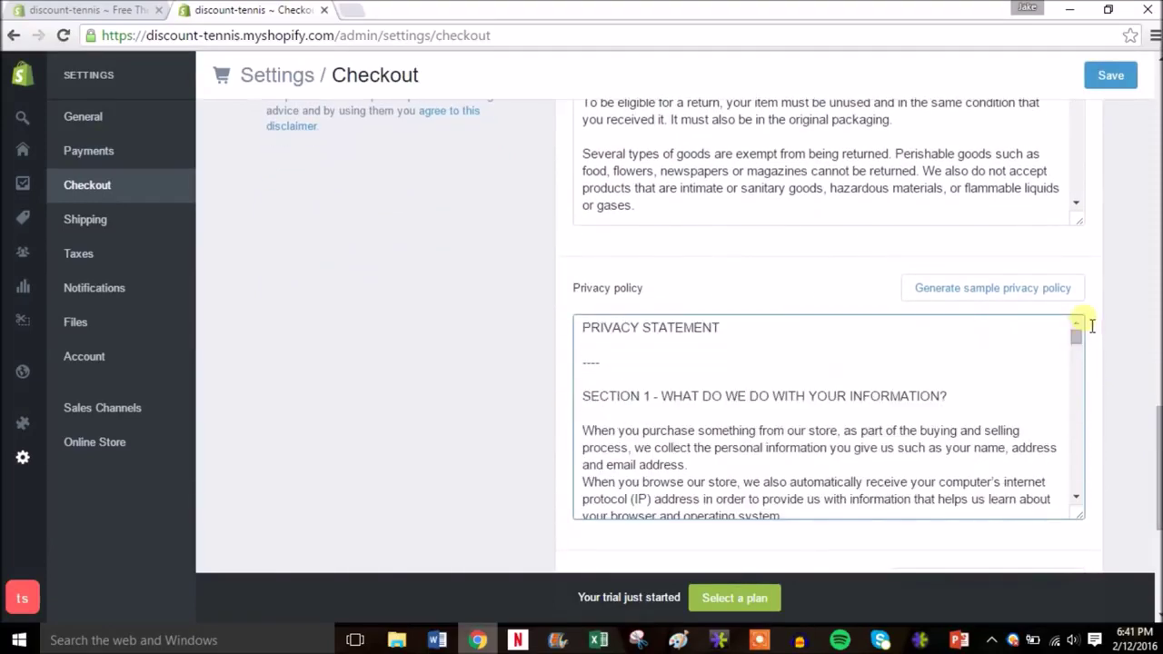
{"action": "left_click_drag", "start_coordinate": [586, 334], "coordinate": [771, 421]}
{"action": "left_click_drag", "start_coordinate": [1159, 463], "coordinate": [1154, 338]}
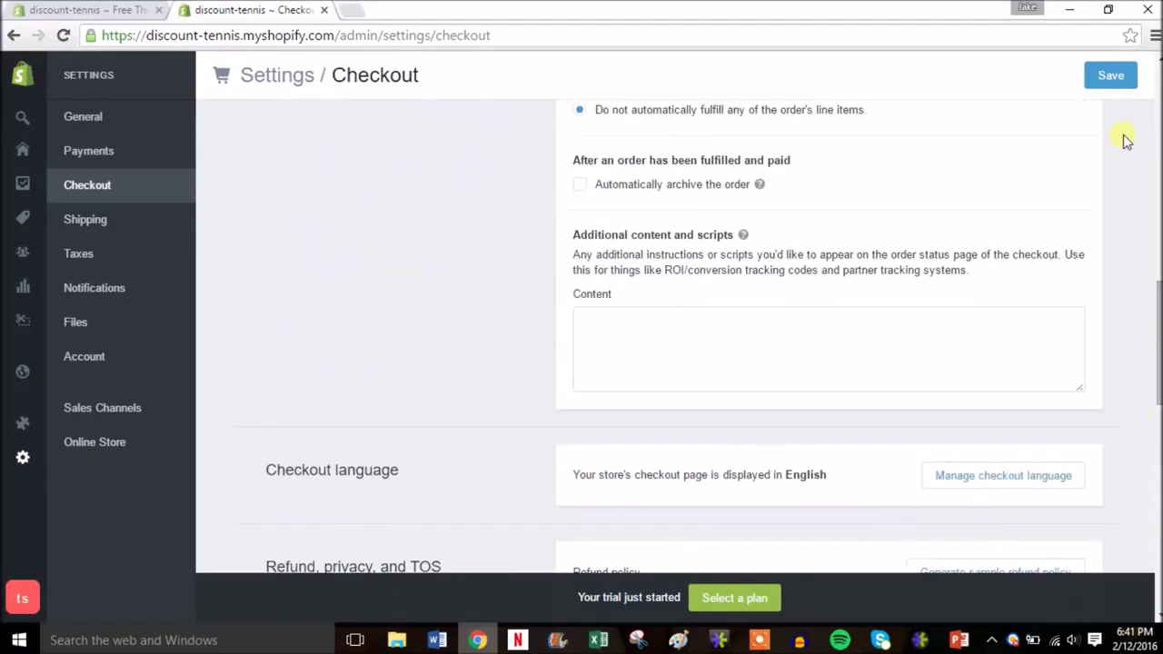
{"action": "left_click", "coordinate": [1121, 79]}
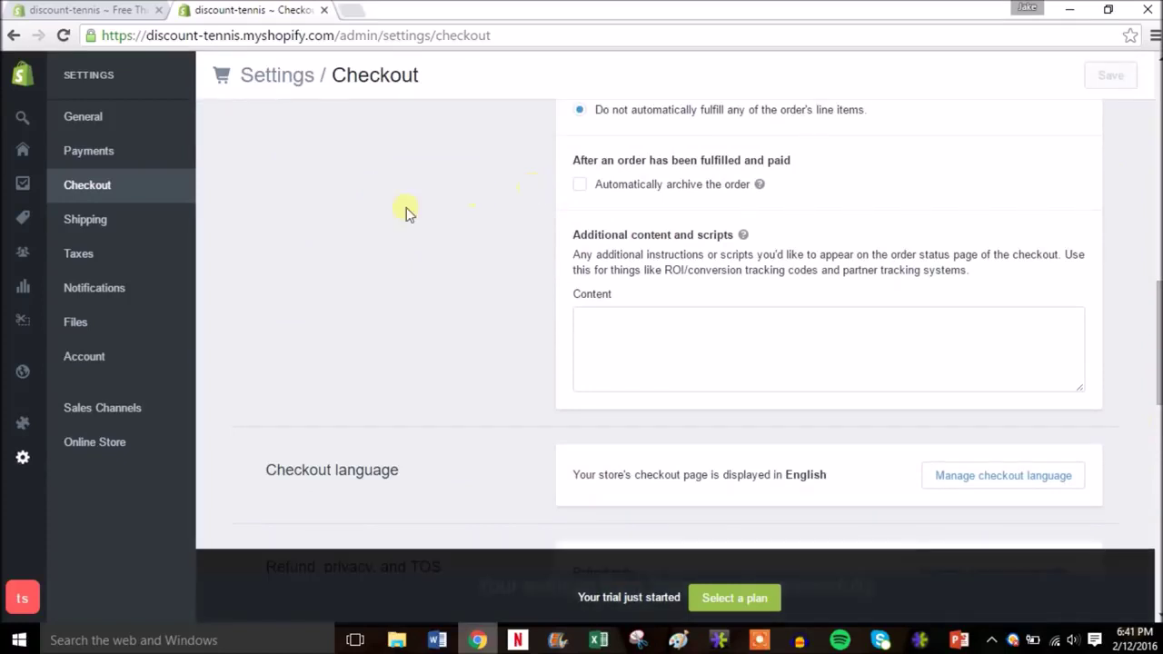
Add a new page to the online store and title it Privacy Policy
{"action": "mouse_move", "coordinate": [26, 384]}
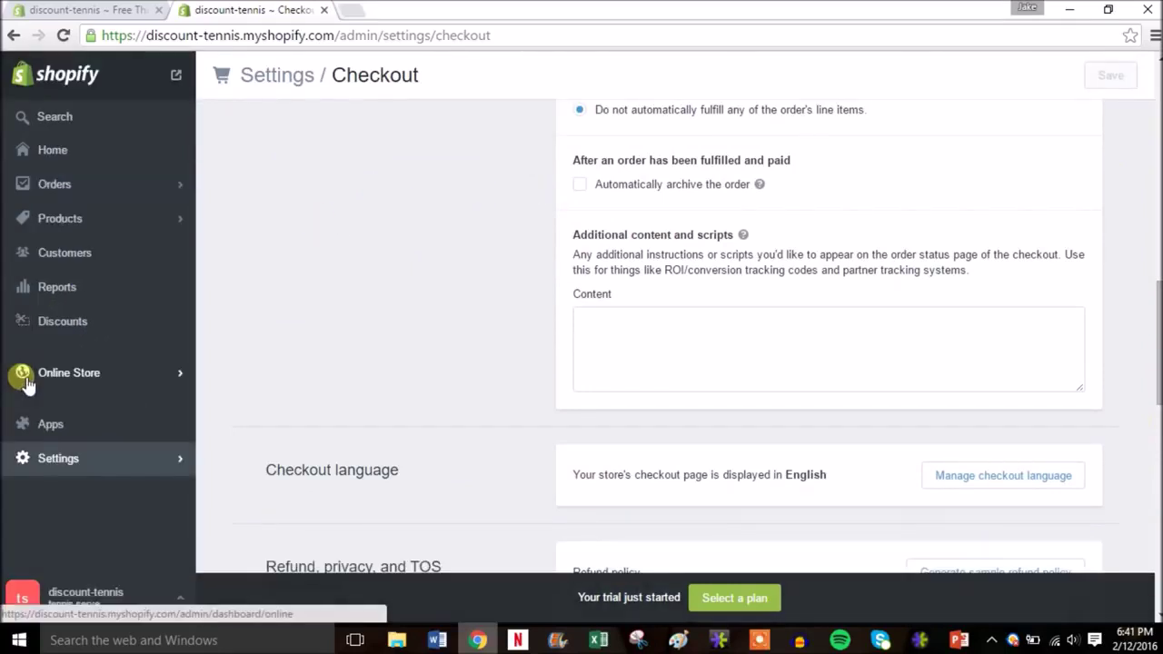
{"action": "left_click", "coordinate": [27, 381]}
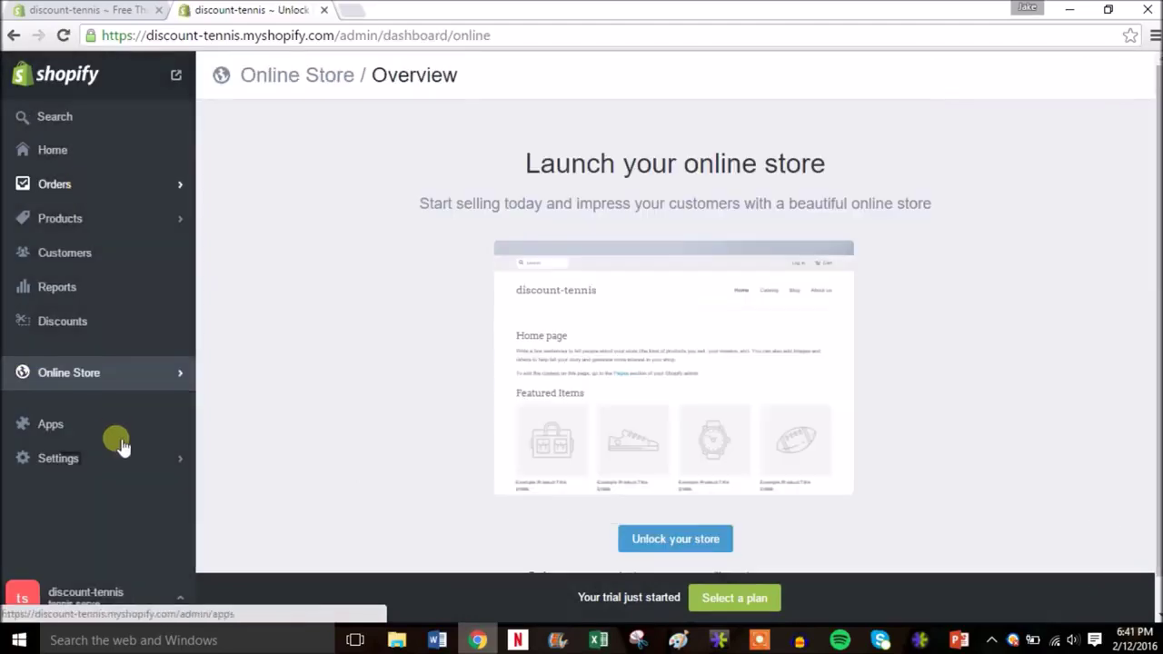
{"action": "left_click", "coordinate": [177, 378]}
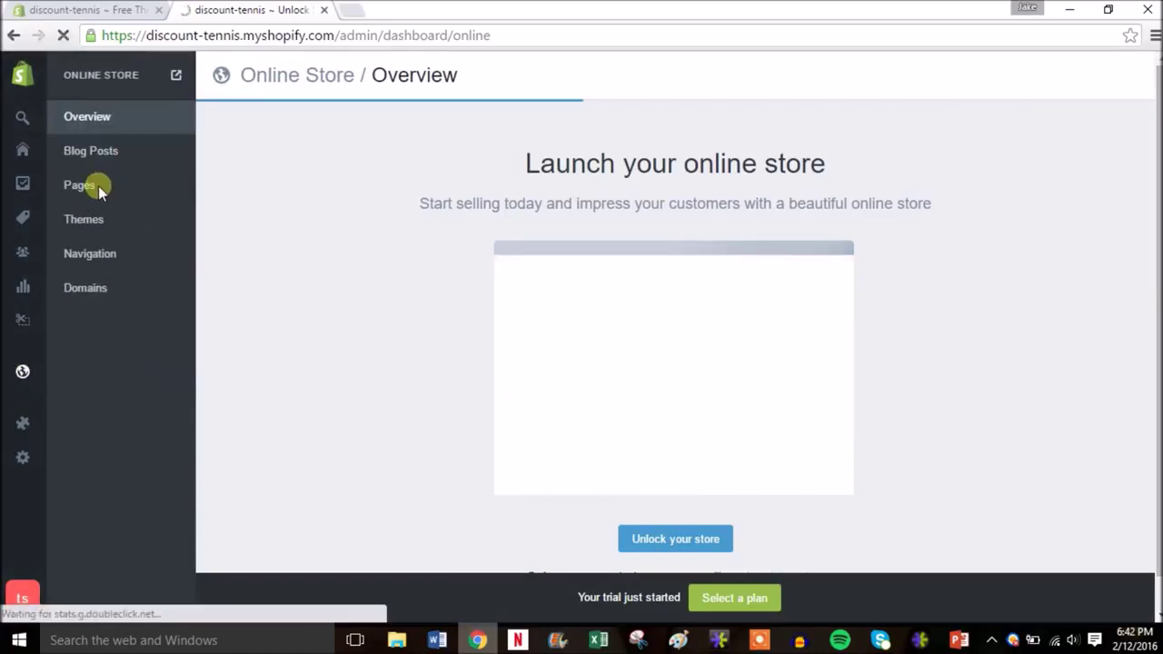
{"action": "left_click", "coordinate": [84, 187]}
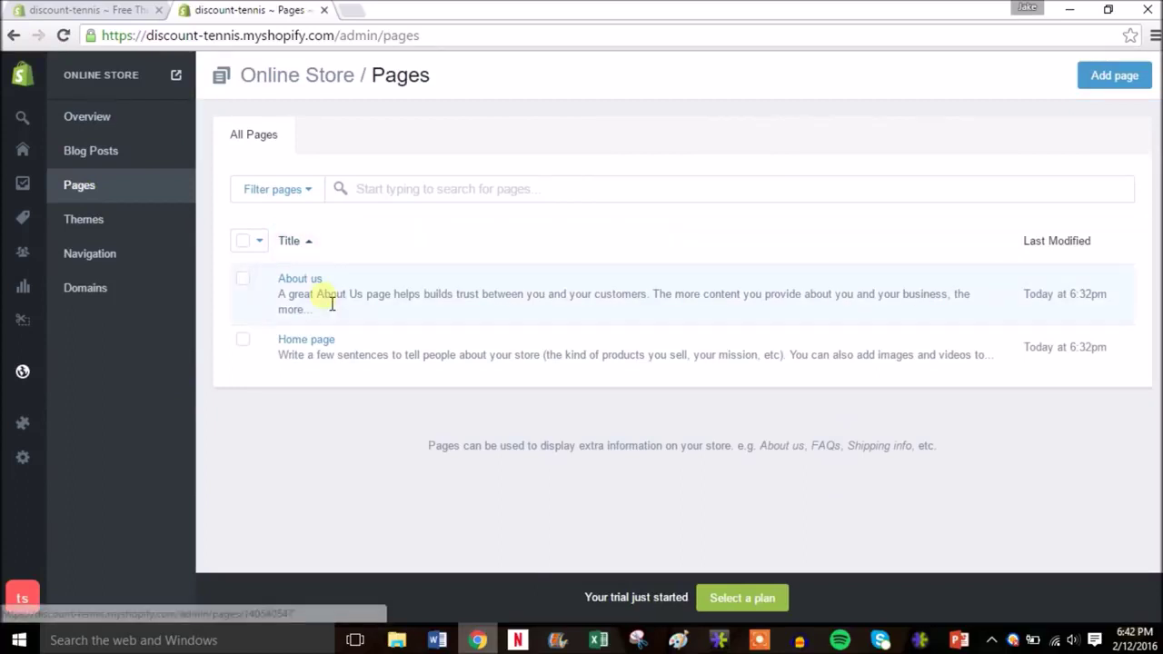
{"action": "left_click", "coordinate": [1118, 75]}
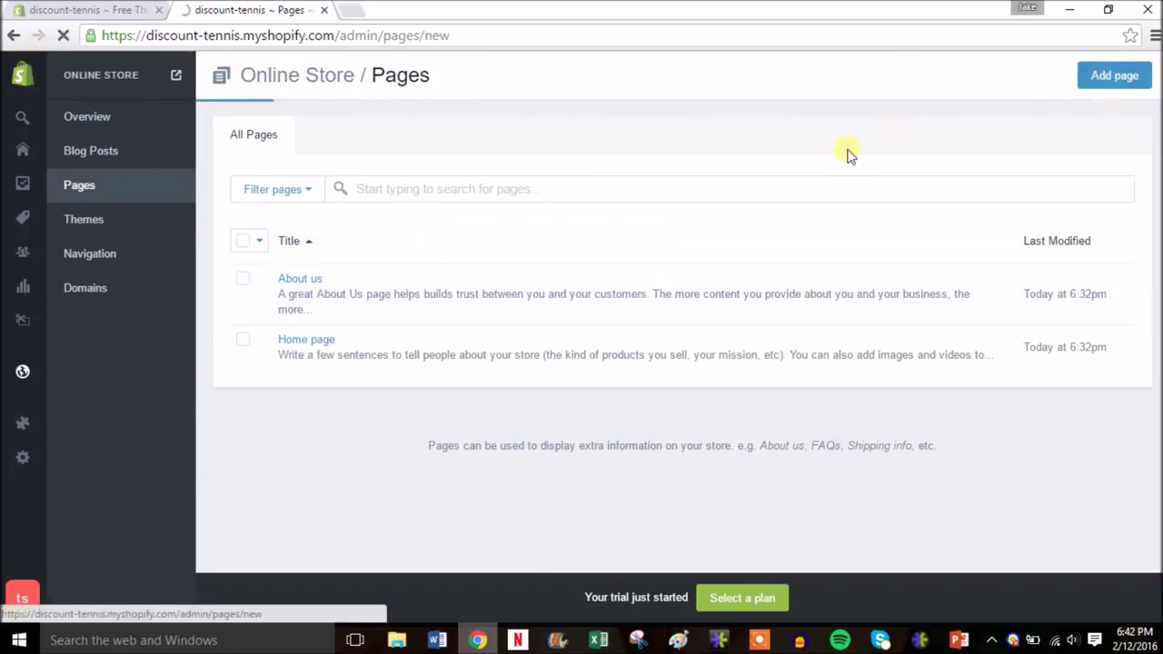
{"action": "left_click", "coordinate": [537, 205]}
{"action": "type", "text": "Pr"}
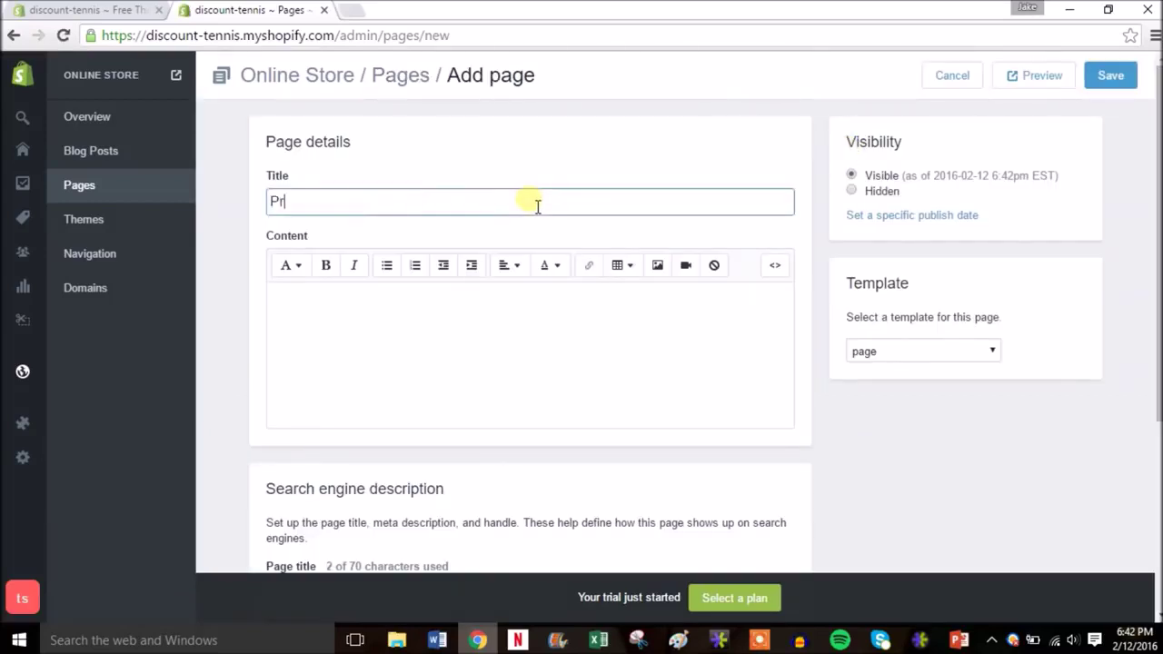
{"action": "type", "text": "ivacy Policy"}
Paste the copied privacy policy as the page's content, check its ending and save the page
{"action": "left_click", "coordinate": [434, 341]}
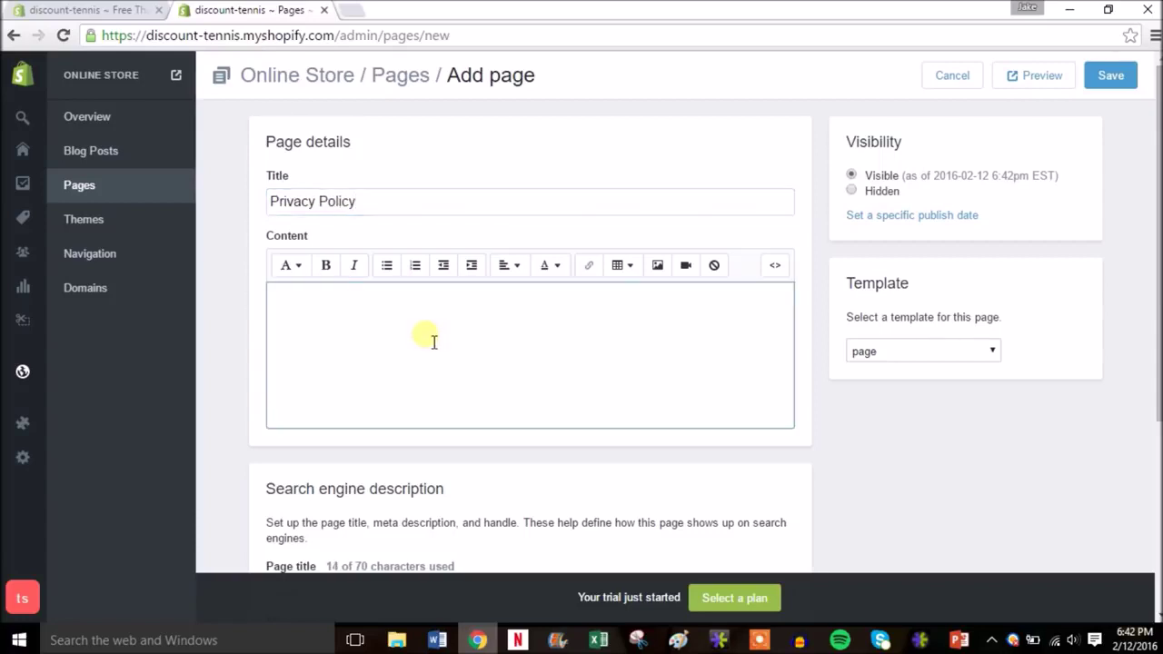
{"action": "key", "text": "ctrl+v"}
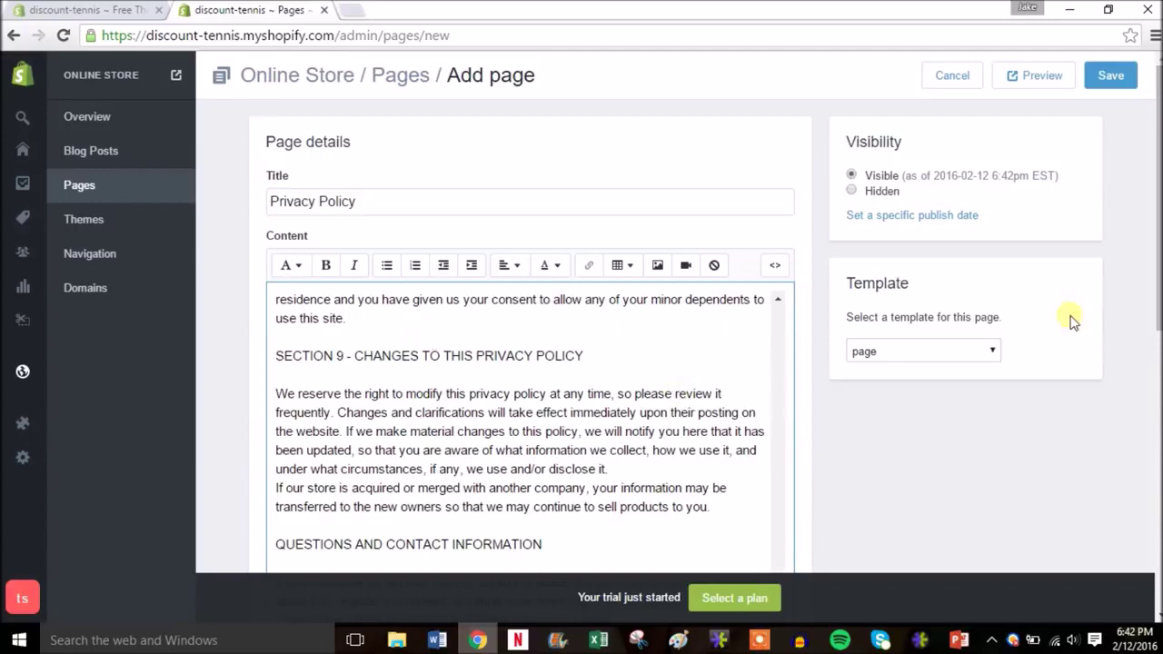
{"action": "scroll", "coordinate": [1158, 200], "scroll_direction": "down", "scroll_amount": 1}
{"action": "scroll", "coordinate": [446, 313], "scroll_direction": "down", "scroll_amount": 1}
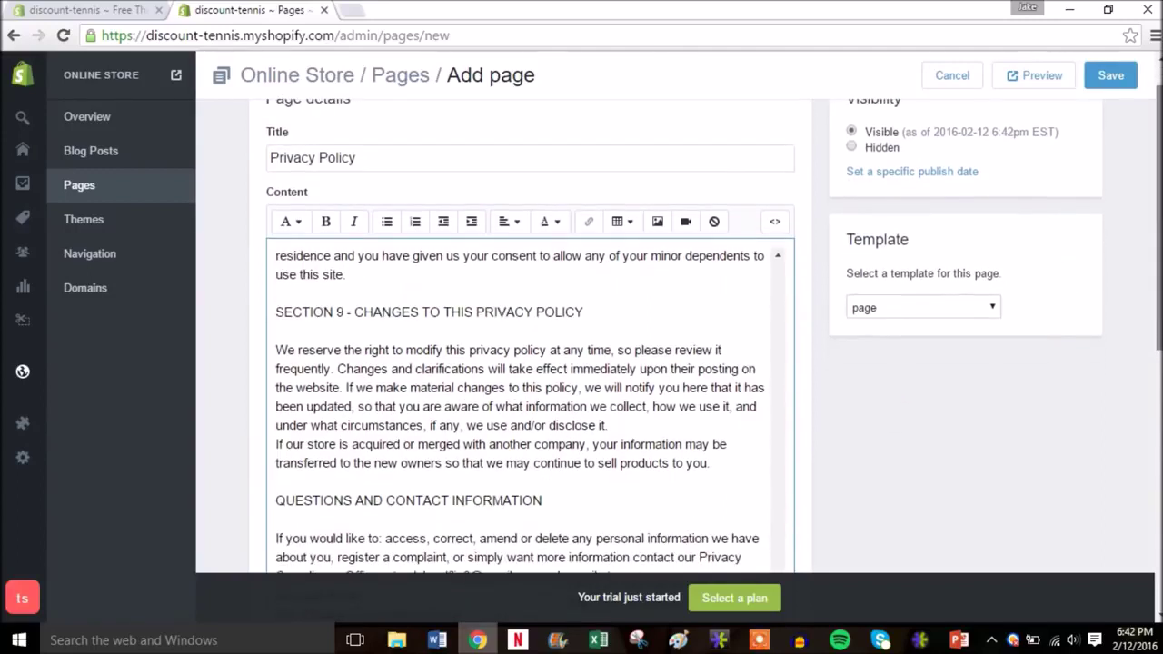
{"action": "scroll", "coordinate": [528, 275], "scroll_direction": "down", "scroll_amount": 2}
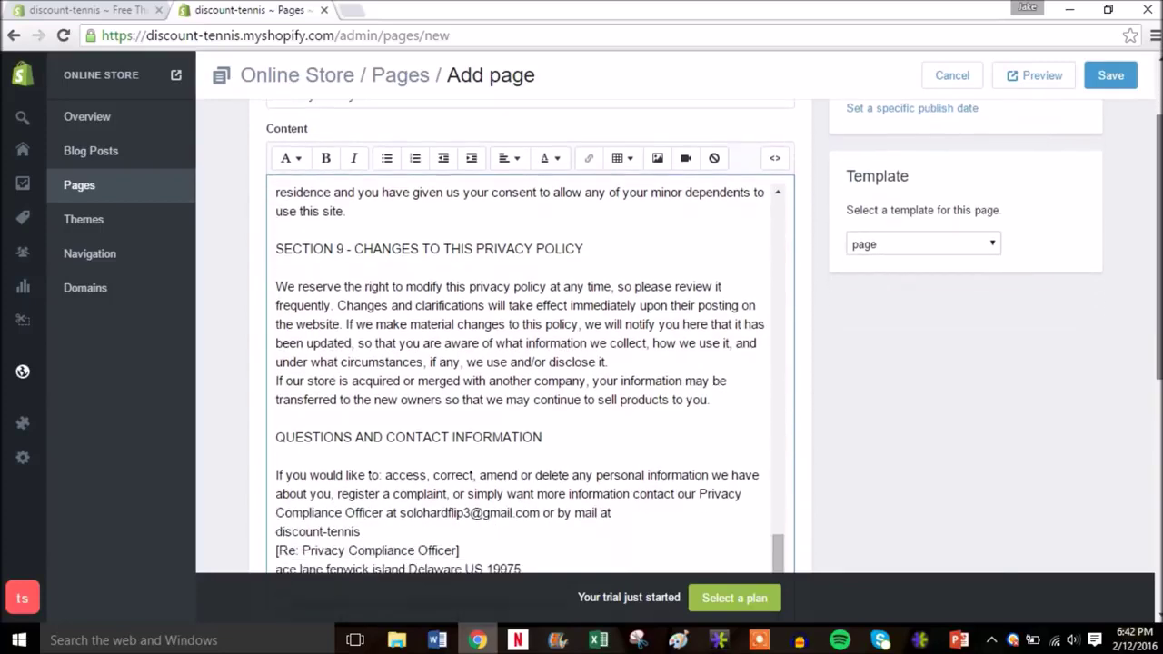
{"action": "key", "text": "BackSpace"}
{"action": "scroll", "coordinate": [530, 275], "scroll_direction": "up", "scroll_amount": 3}
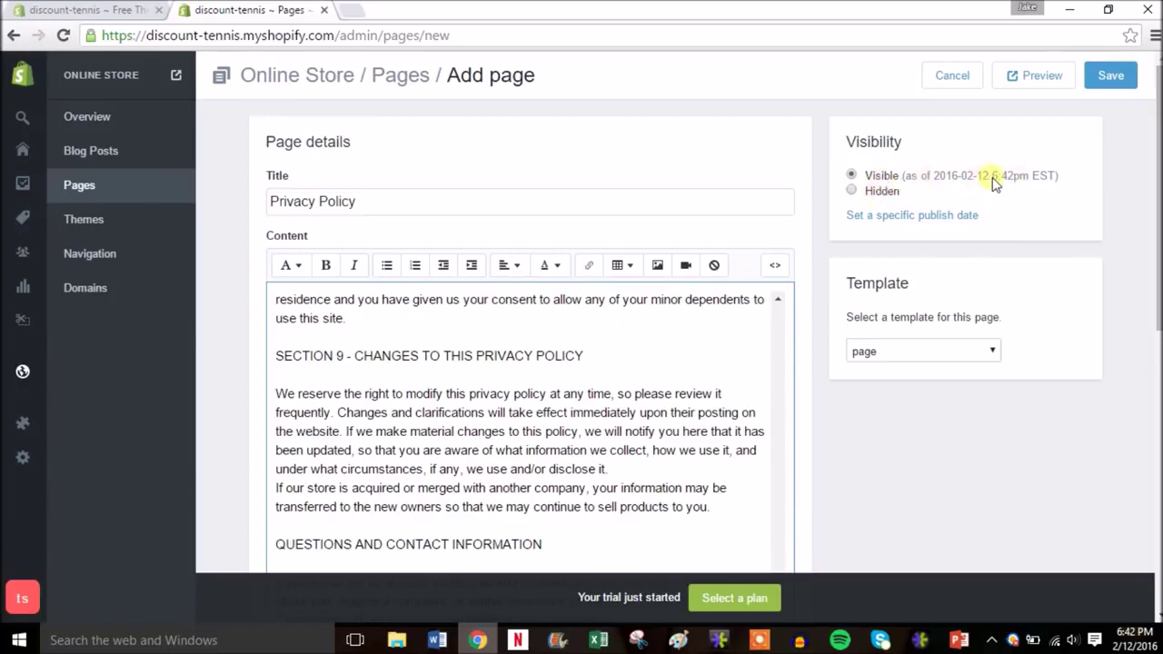
{"action": "left_click", "coordinate": [1117, 80]}
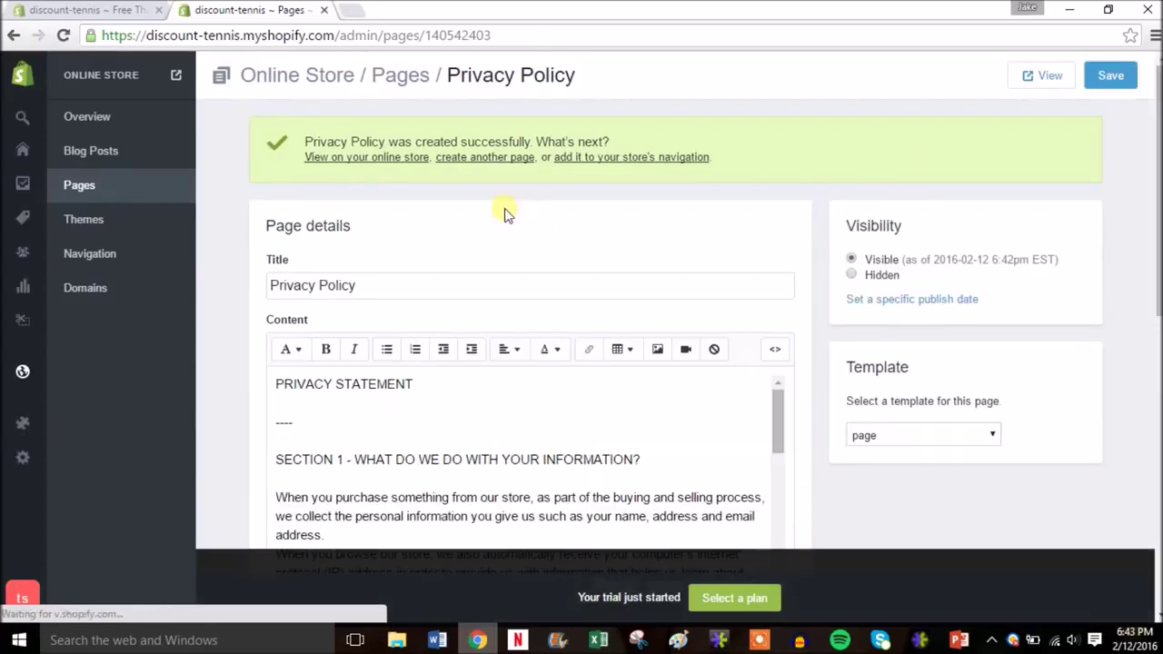
View the Privacy Policy page on the online store in a new browser tab, and close that tab
{"action": "right_click", "coordinate": [1036, 76]}
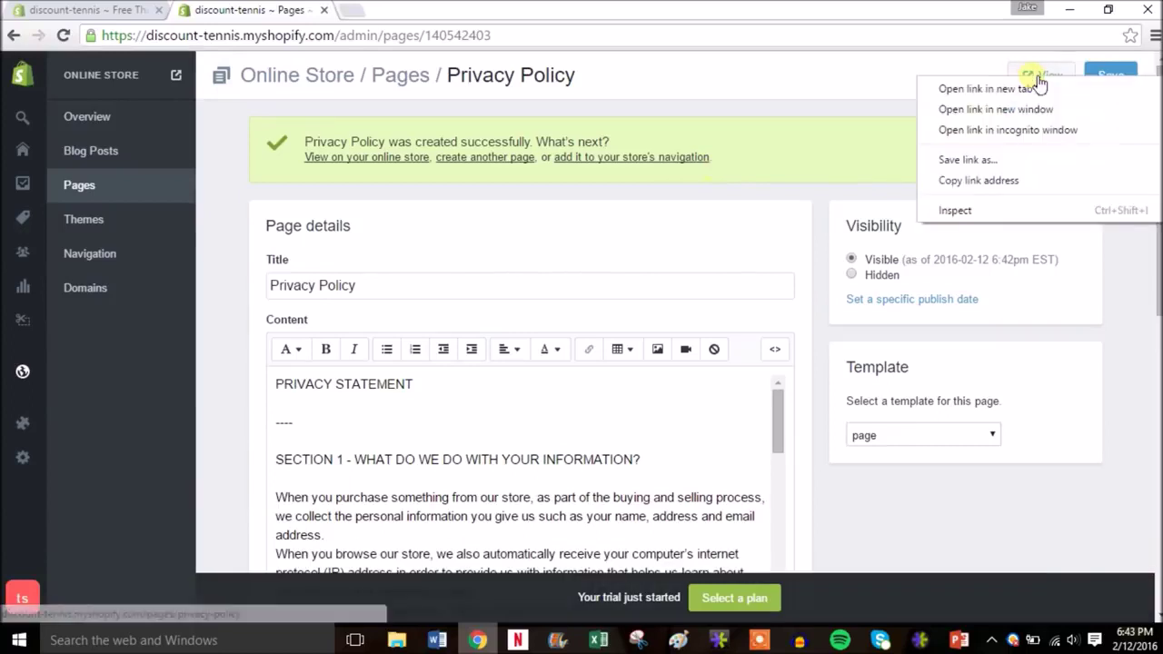
{"action": "left_click", "coordinate": [1019, 88]}
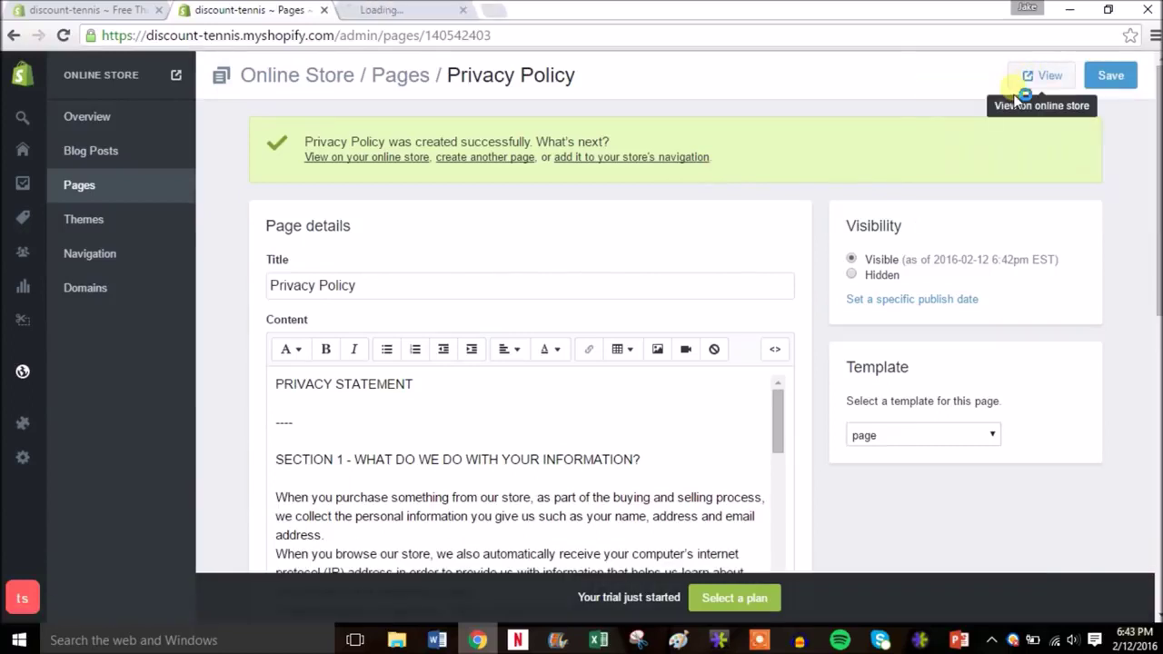
{"action": "left_click", "coordinate": [400, 14]}
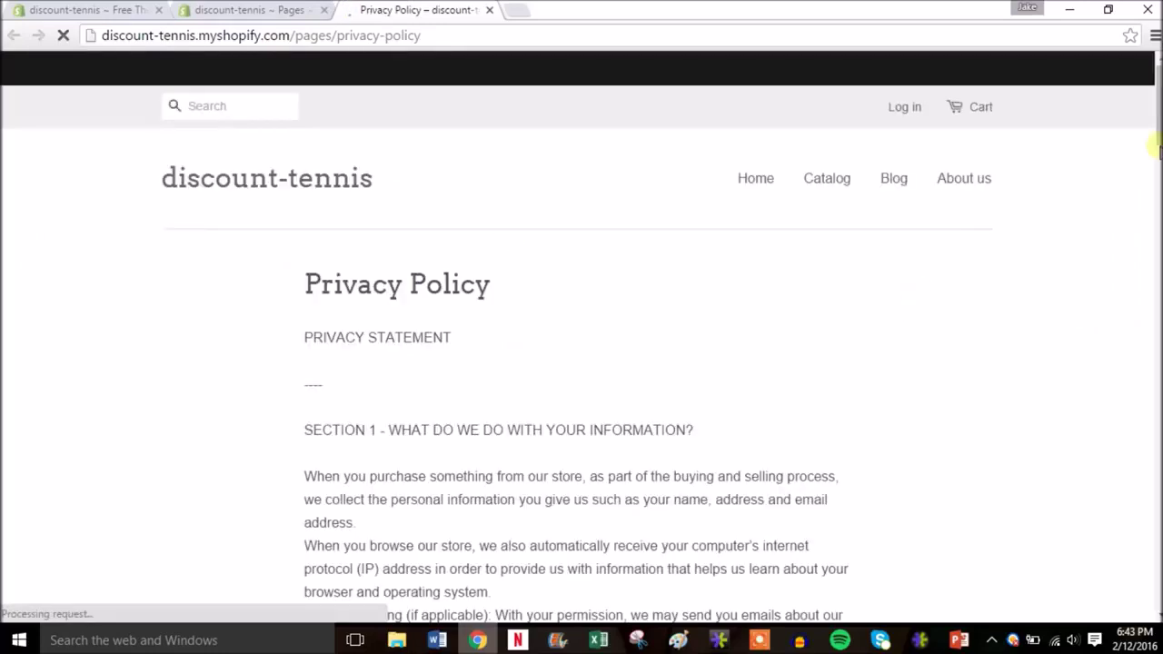
{"action": "mouse_move", "coordinate": [1157, 91]}
{"action": "left_mouse_down"}
{"action": "mouse_move", "coordinate": [1157, 355]}
{"action": "mouse_move", "coordinate": [1155, 86]}
{"action": "left_mouse_up"}
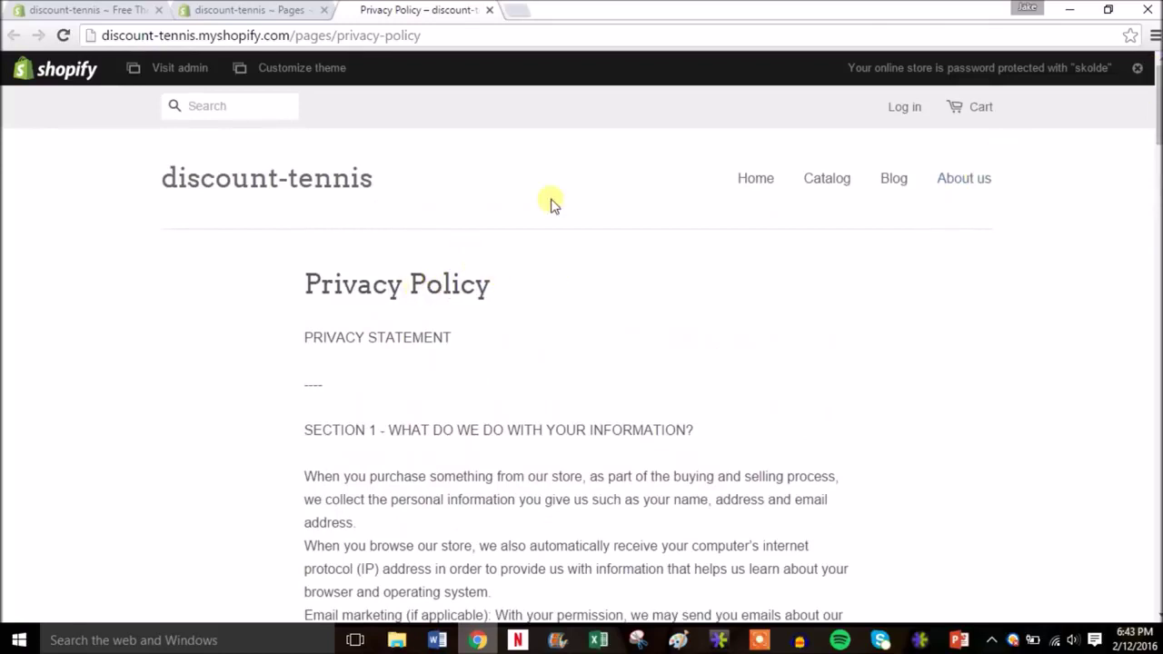
{"action": "left_click", "coordinate": [489, 10]}
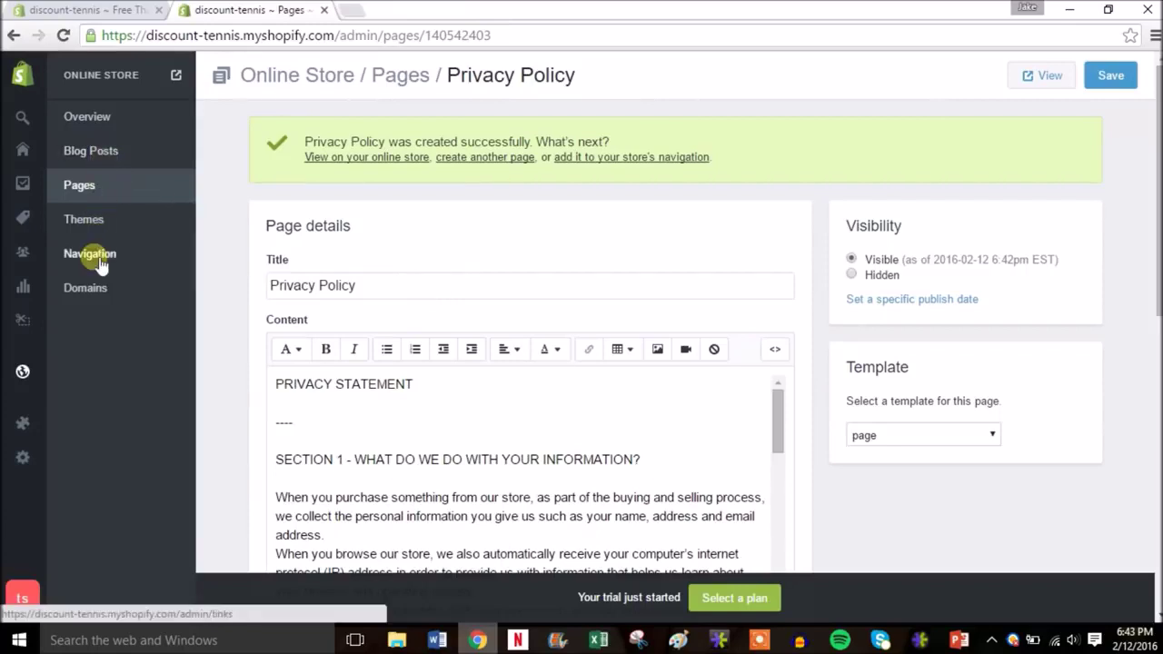
Set the shipping cost of the domestic Standard Shipping rate to $5.00 in the store's shipping settings and save it
{"action": "mouse_move", "coordinate": [32, 468]}
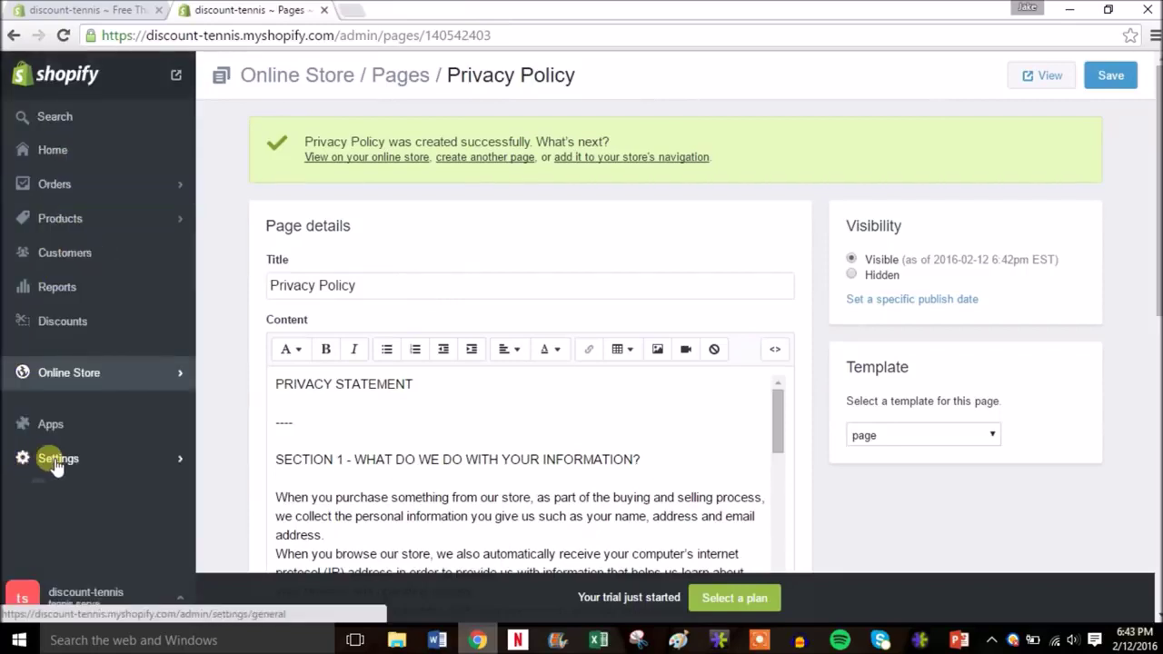
{"action": "left_click", "coordinate": [55, 462]}
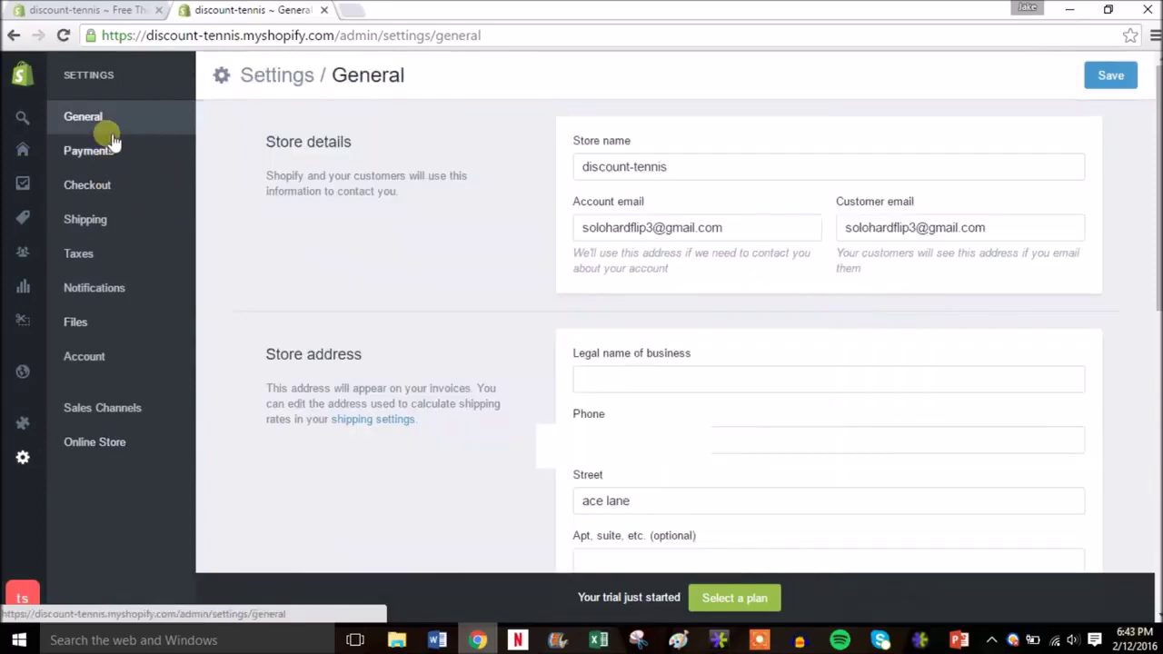
{"action": "left_click", "coordinate": [103, 229]}
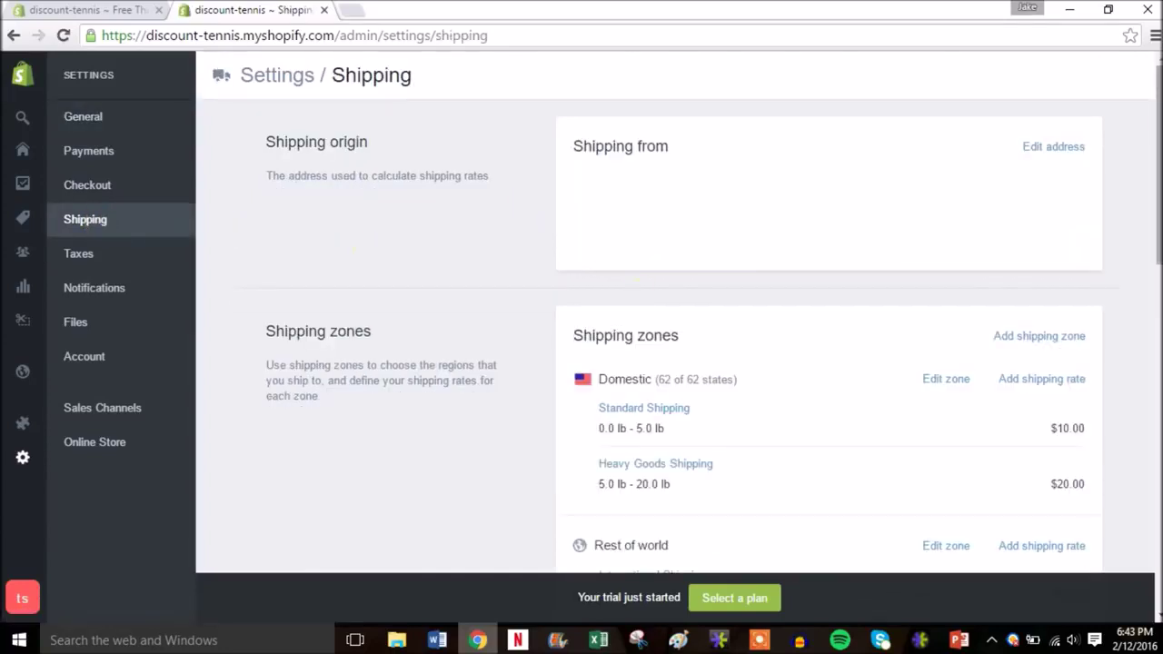
{"action": "scroll", "coordinate": [639, 300], "scroll_direction": "down", "scroll_amount": 2}
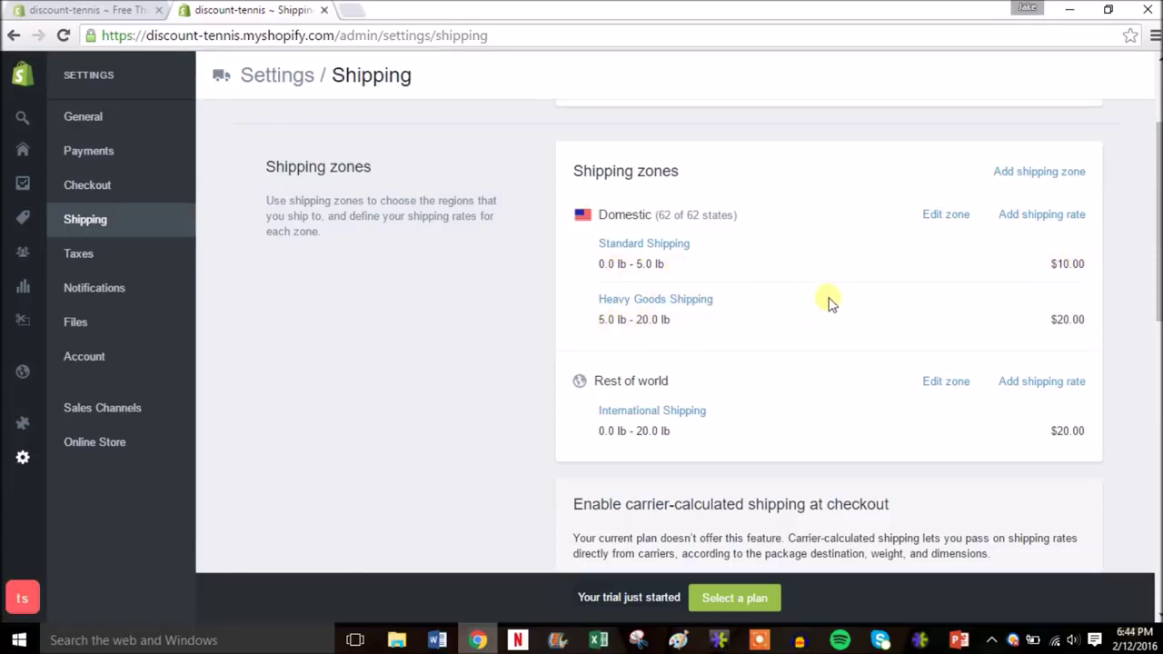
{"action": "left_click", "coordinate": [672, 246]}
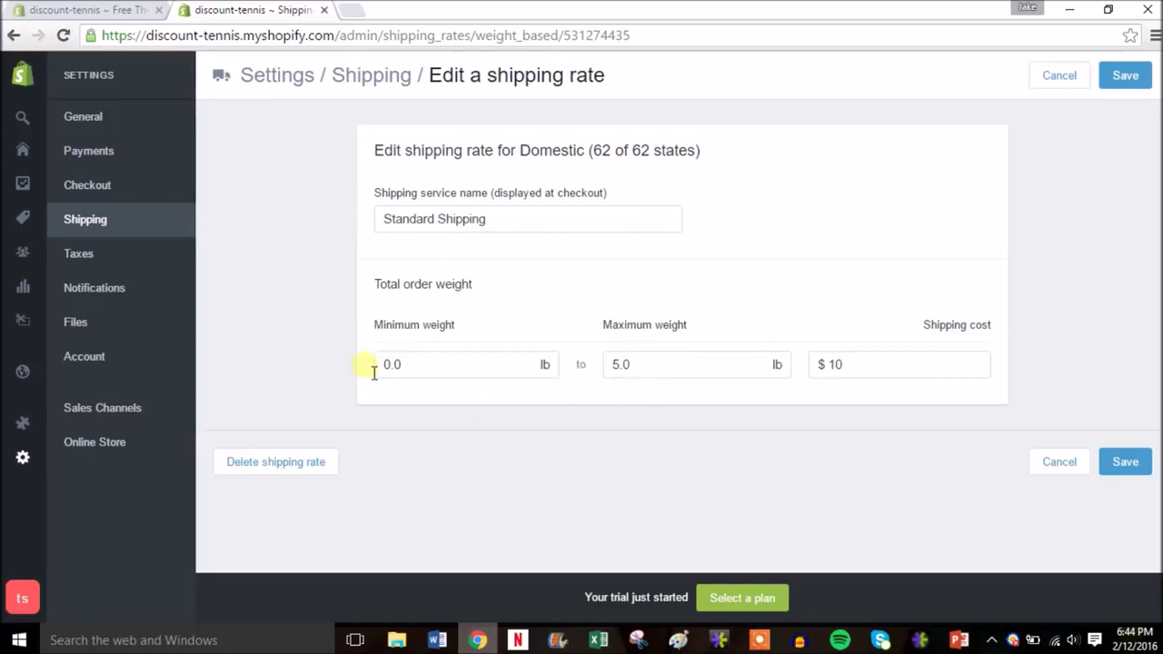
{"action": "left_click", "coordinate": [859, 373]}
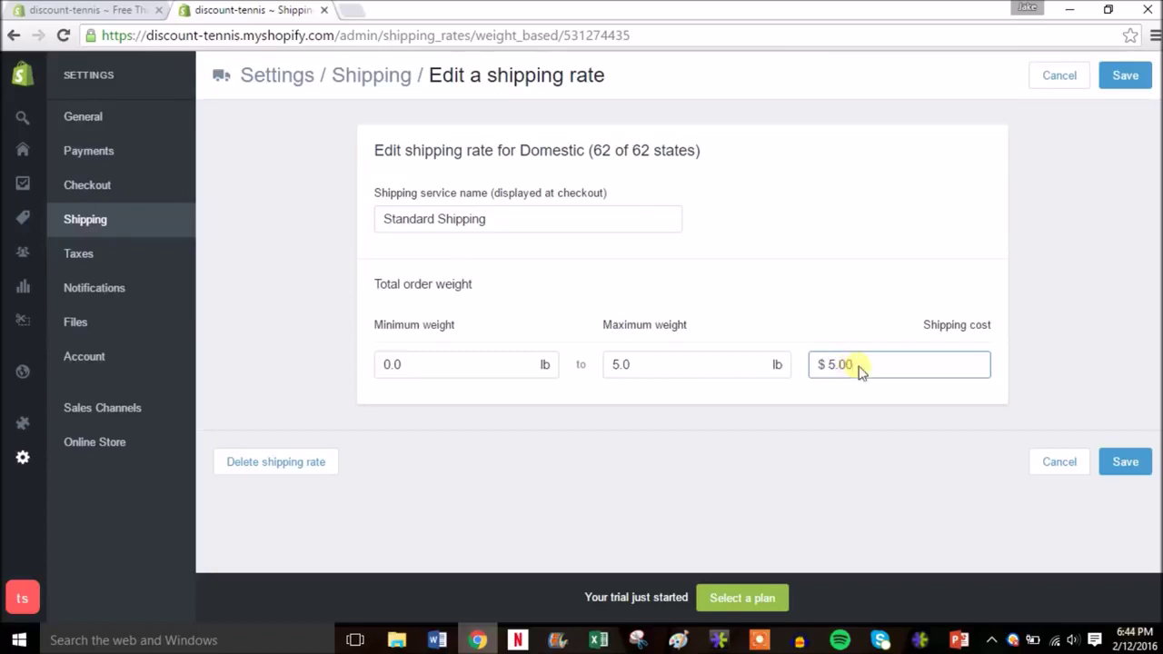
{"action": "left_click", "coordinate": [1127, 464]}
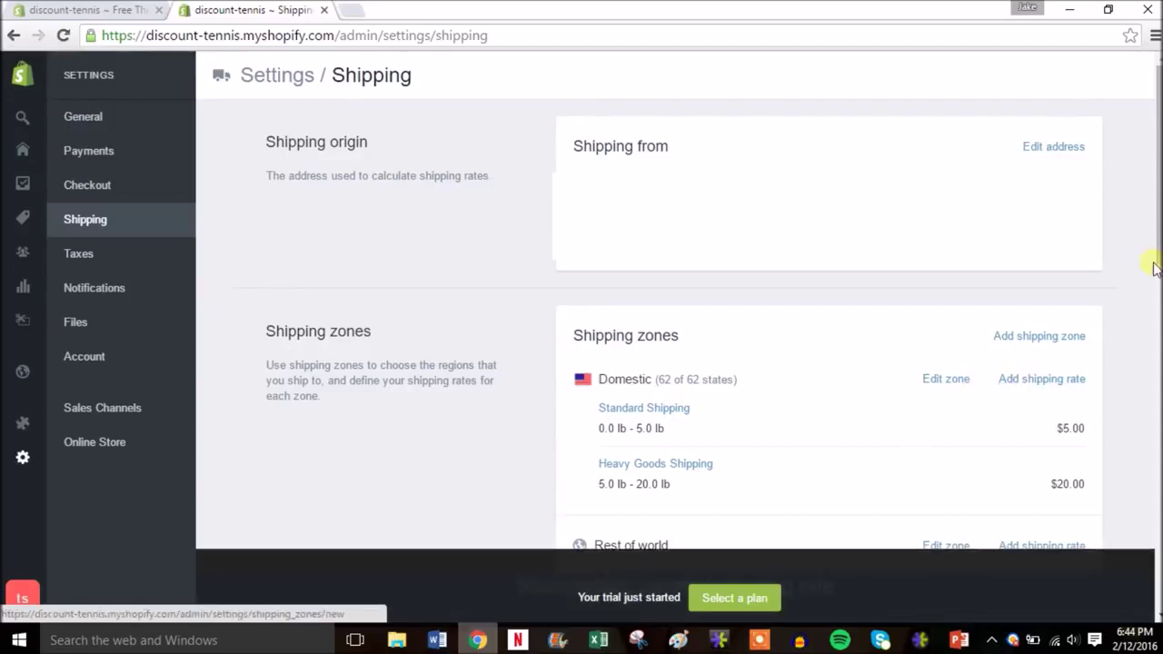
Review the shipping zones and label printer options, and look over the store's tax settings and tax rates
{"action": "scroll", "coordinate": [1155, 259], "scroll_direction": "down", "scroll_amount": 2}
{"action": "scroll", "coordinate": [1156, 260], "scroll_direction": "down", "scroll_amount": 1}
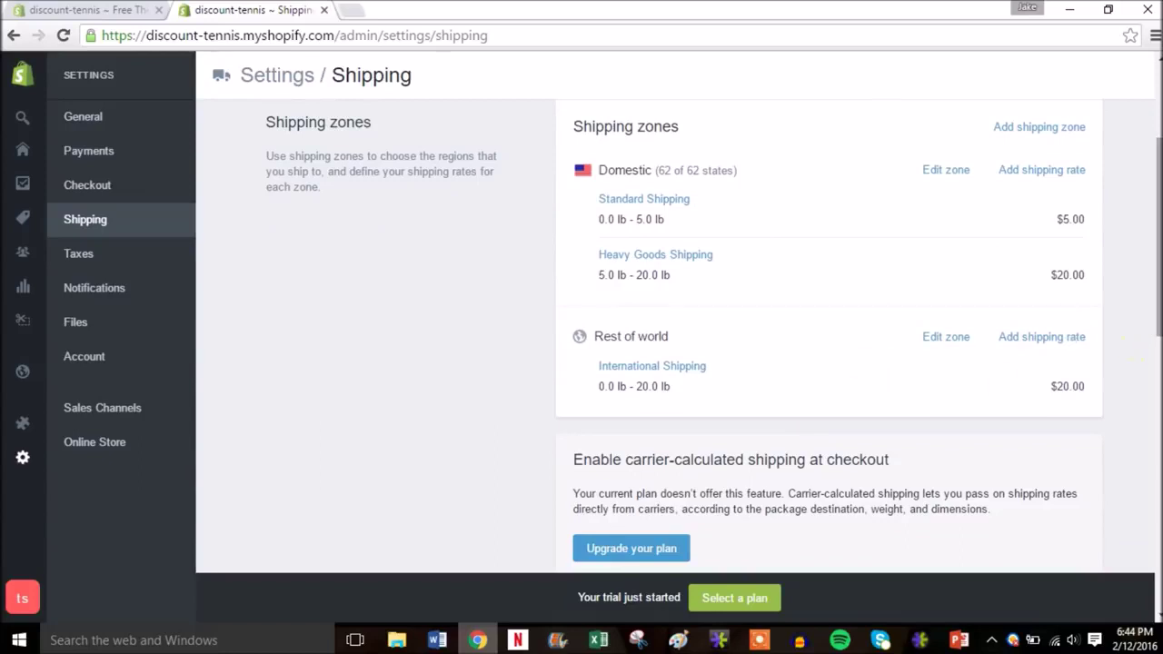
{"action": "scroll", "coordinate": [1157, 332], "scroll_direction": "down", "scroll_amount": 2}
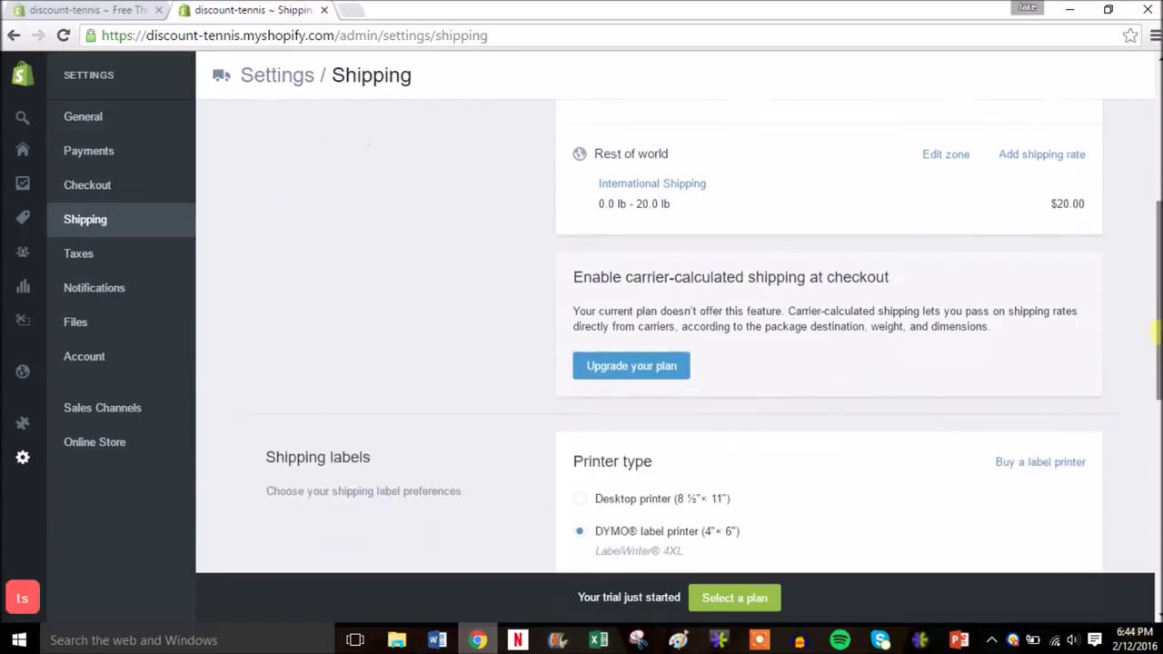
{"action": "left_click_drag", "start_coordinate": [1156, 355], "coordinate": [1156, 425]}
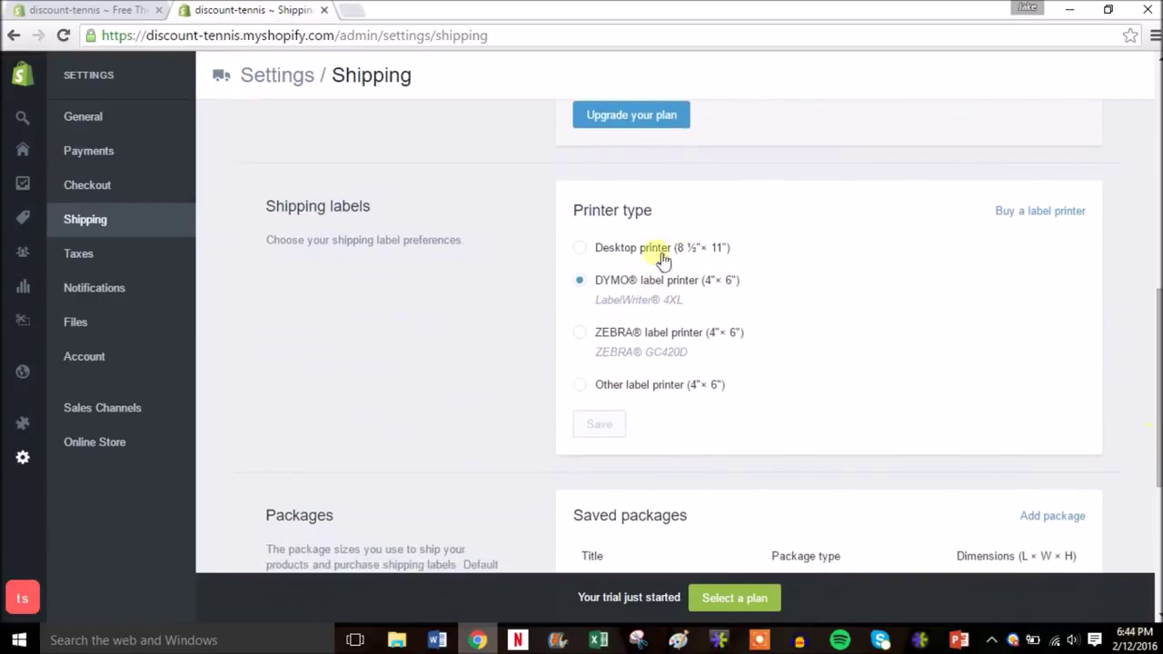
{"action": "left_click_drag", "start_coordinate": [1156, 342], "coordinate": [1151, 174]}
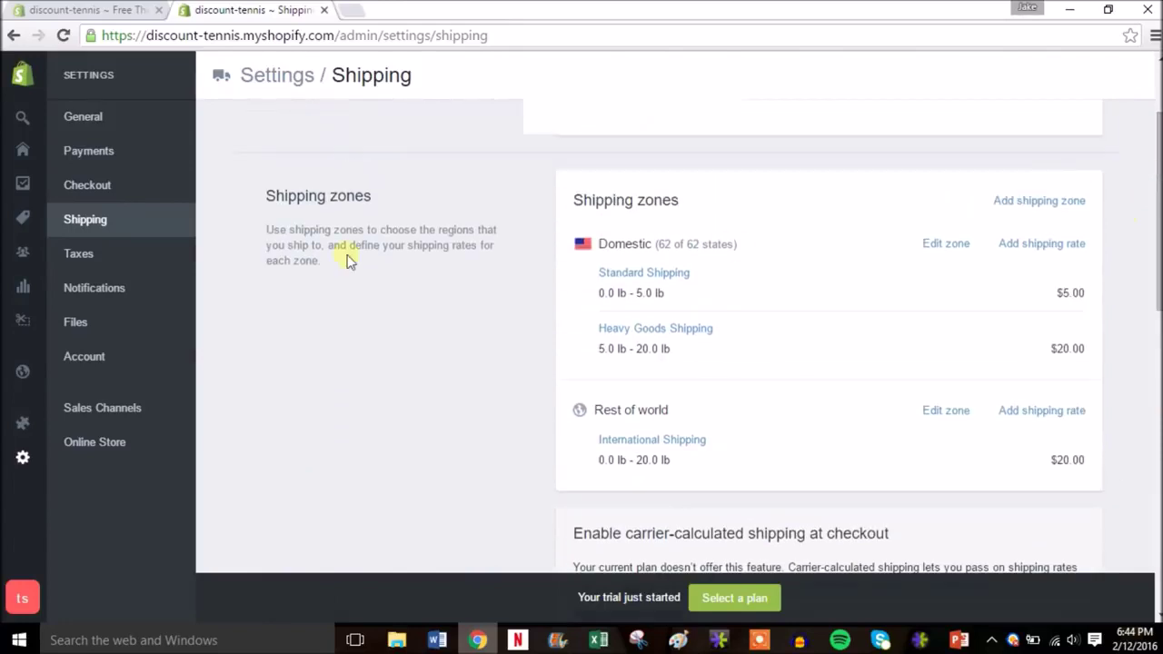
{"action": "left_click", "coordinate": [102, 262]}
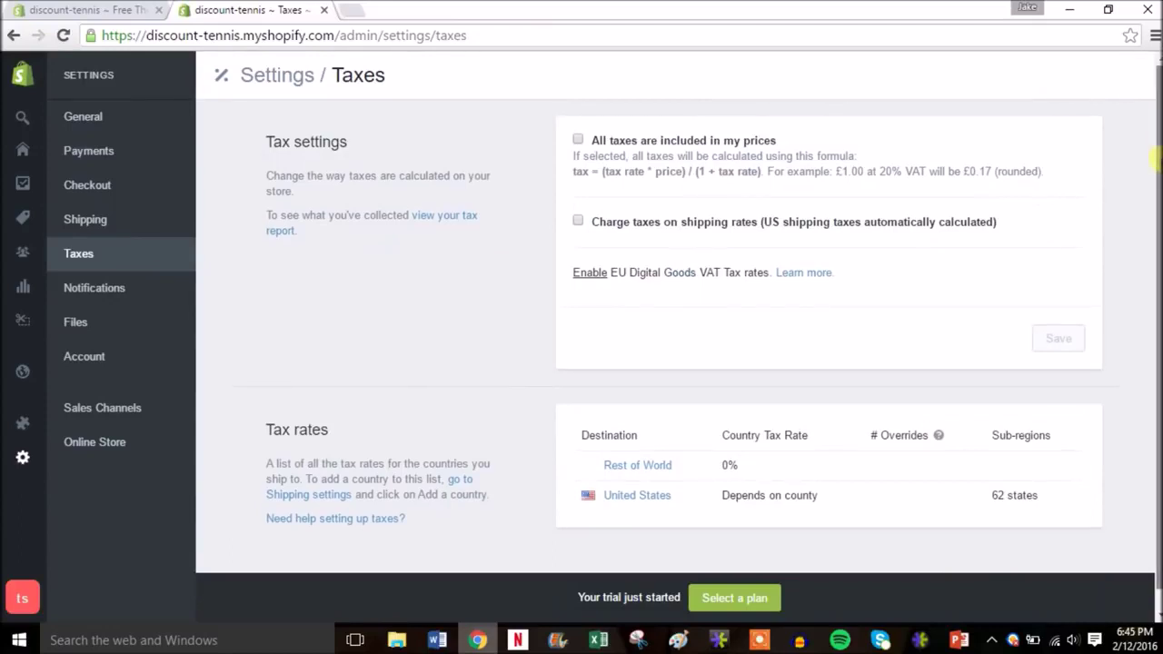
{"action": "mouse_move", "coordinate": [1157, 159]}
{"action": "left_mouse_down"}
{"action": "mouse_move", "coordinate": [1158, 223]}
{"action": "mouse_move", "coordinate": [1159, 180]}
{"action": "left_mouse_up"}
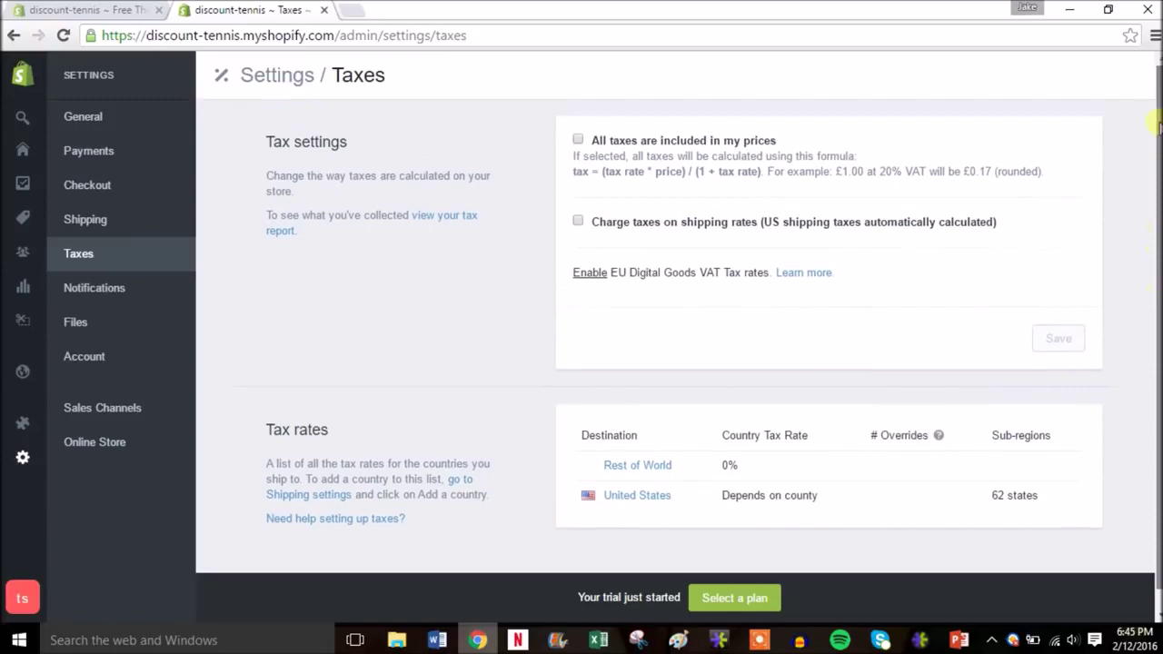
Look through the notification templates and order notifications, the Files section, and the account's plan, billing and staff settings
{"action": "left_click", "coordinate": [97, 297]}
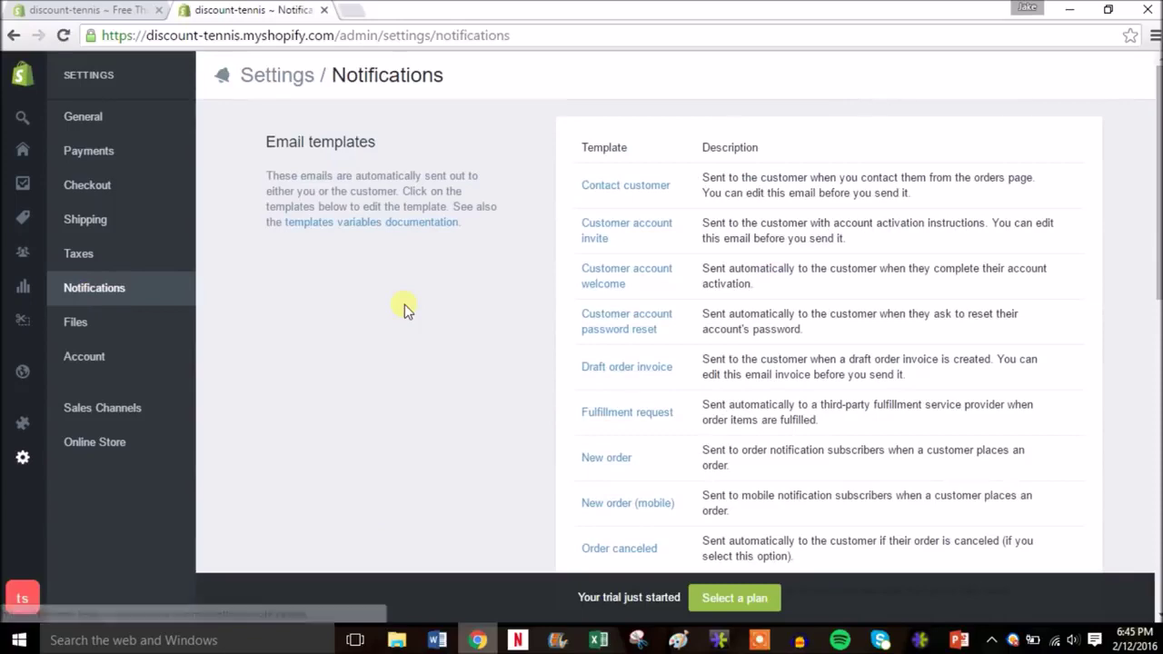
{"action": "left_click_drag", "start_coordinate": [1158, 109], "coordinate": [1156, 341]}
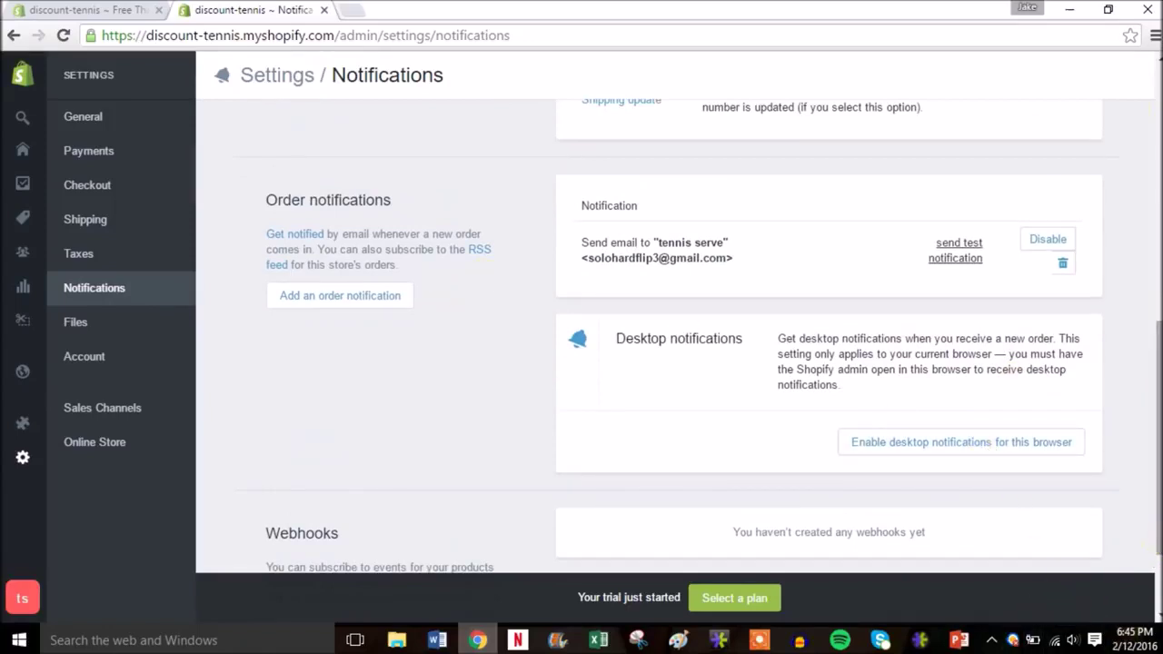
{"action": "left_click_drag", "start_coordinate": [1156, 547], "coordinate": [1156, 288]}
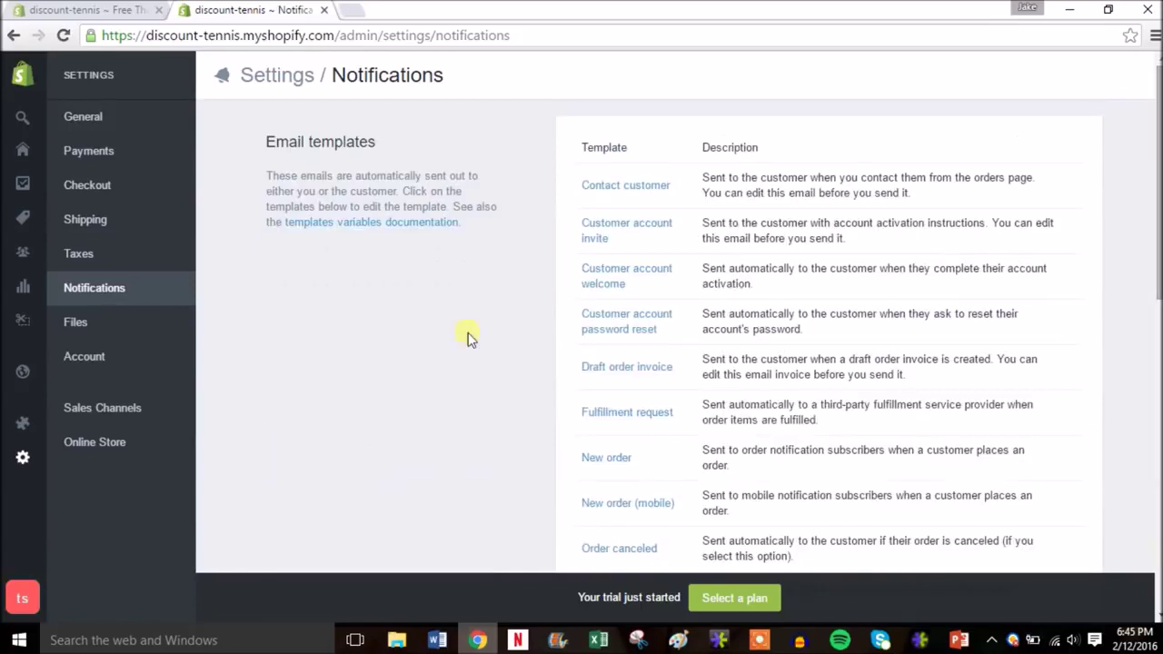
{"action": "left_click", "coordinate": [106, 323]}
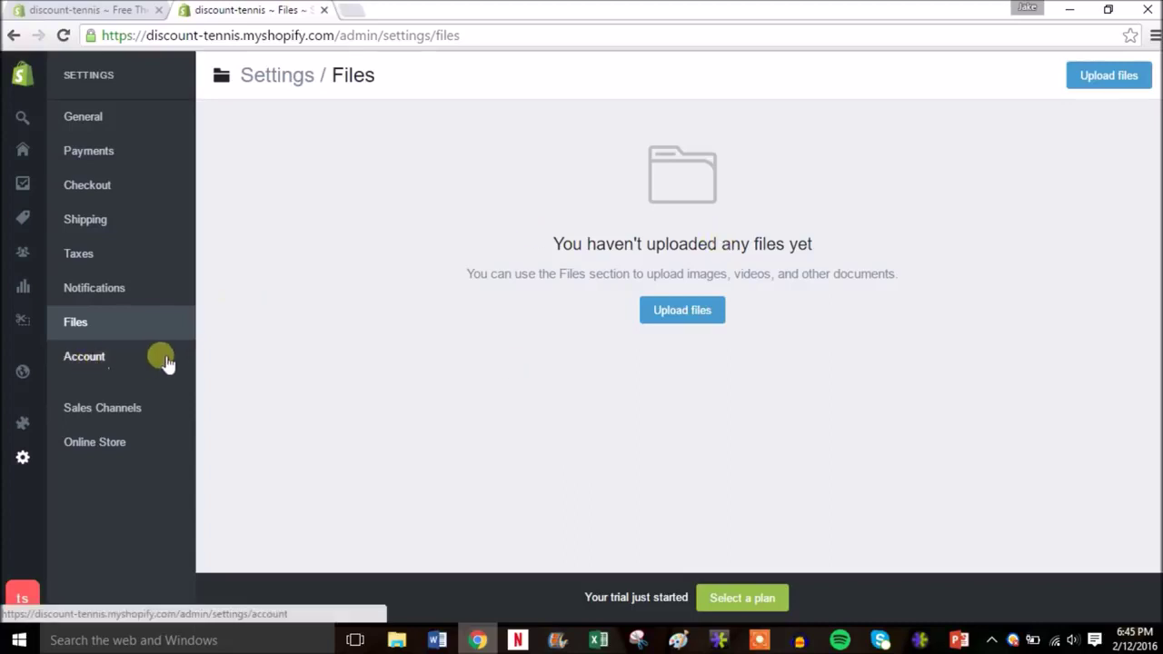
{"action": "left_click", "coordinate": [134, 360]}
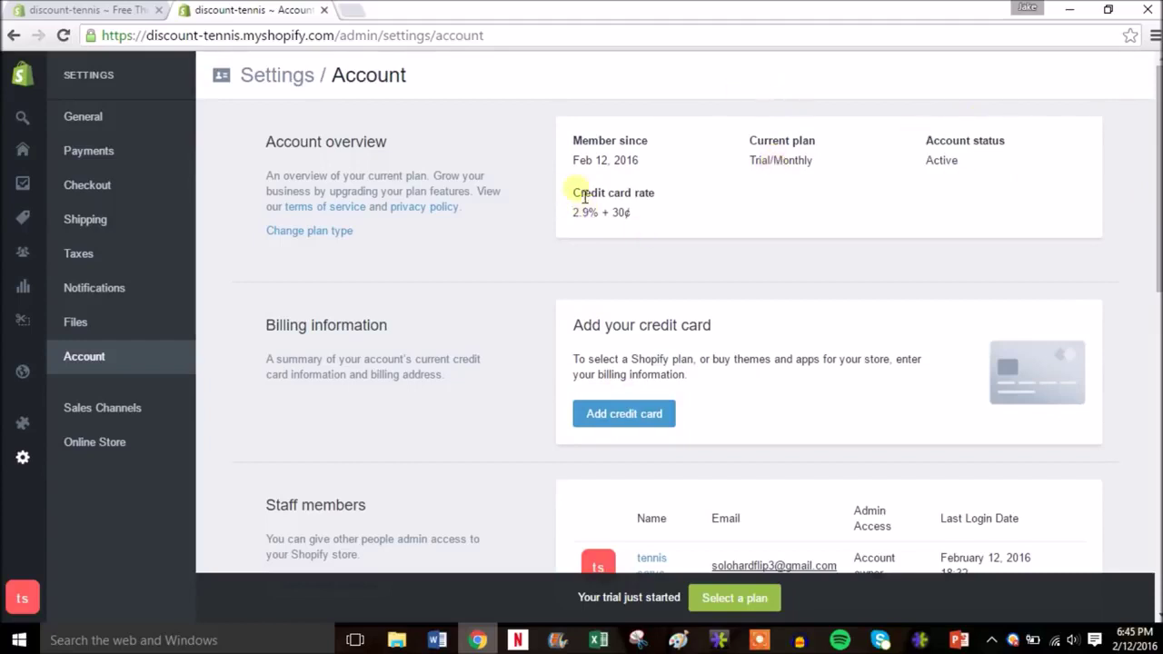
{"action": "scroll", "coordinate": [998, 289], "scroll_direction": "down", "scroll_amount": 3}
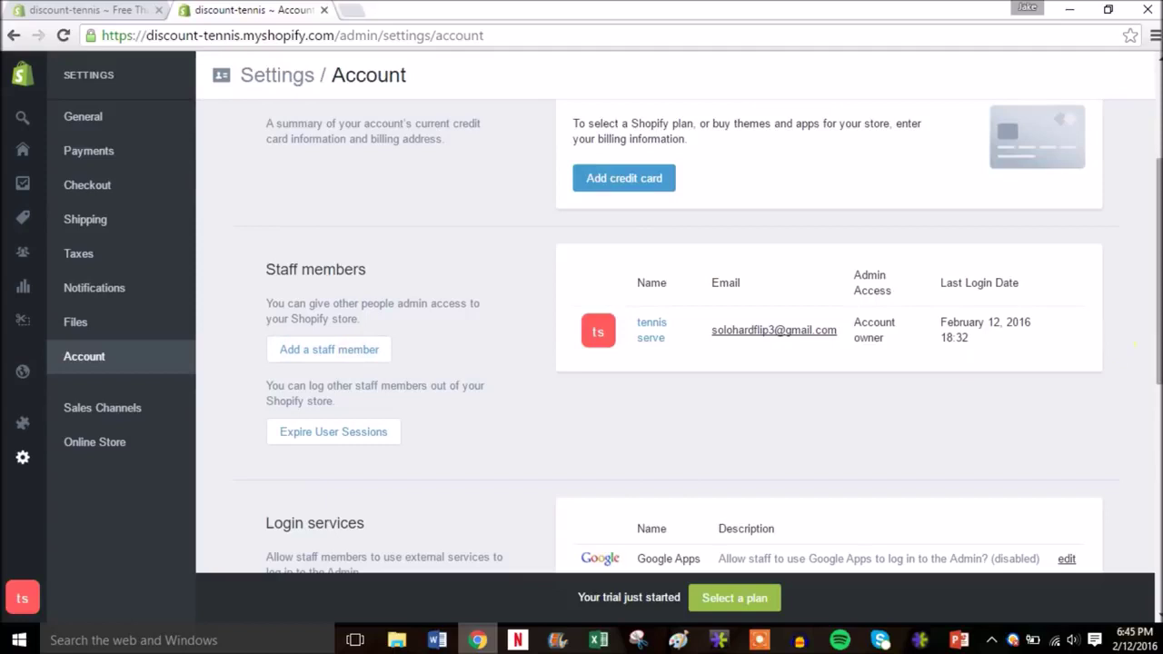
{"action": "scroll", "coordinate": [714, 336], "scroll_direction": "down", "scroll_amount": 3}
{"action": "scroll", "coordinate": [715, 336], "scroll_direction": "up", "scroll_amount": 2}
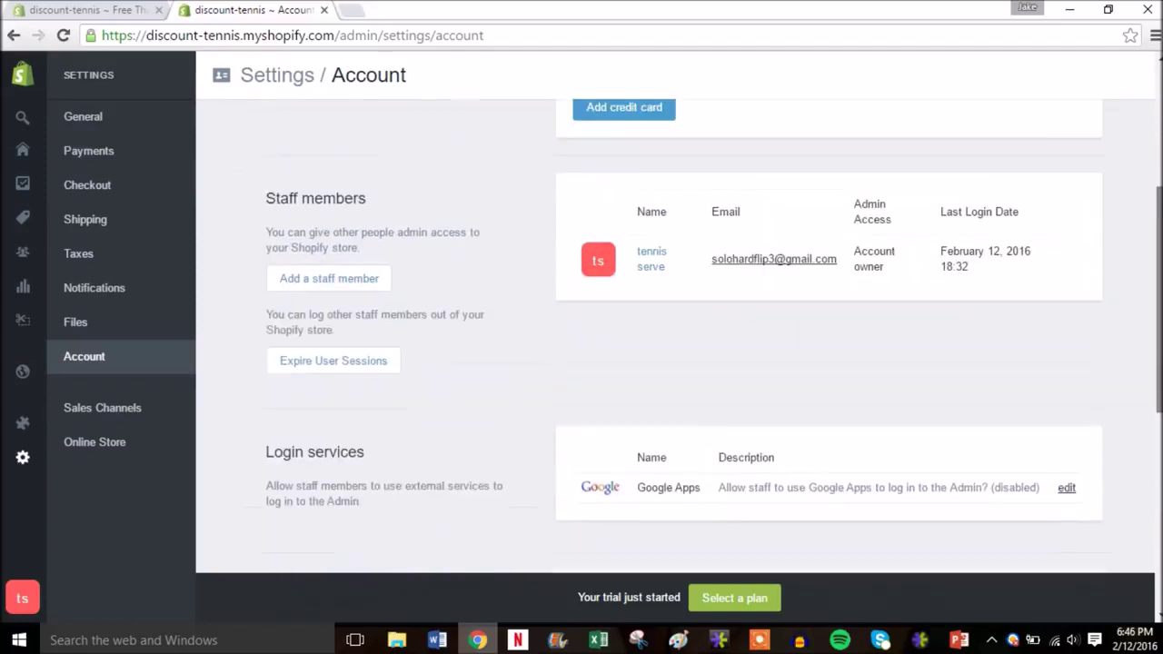
{"action": "scroll", "coordinate": [1154, 140], "scroll_direction": "up", "scroll_amount": 4}
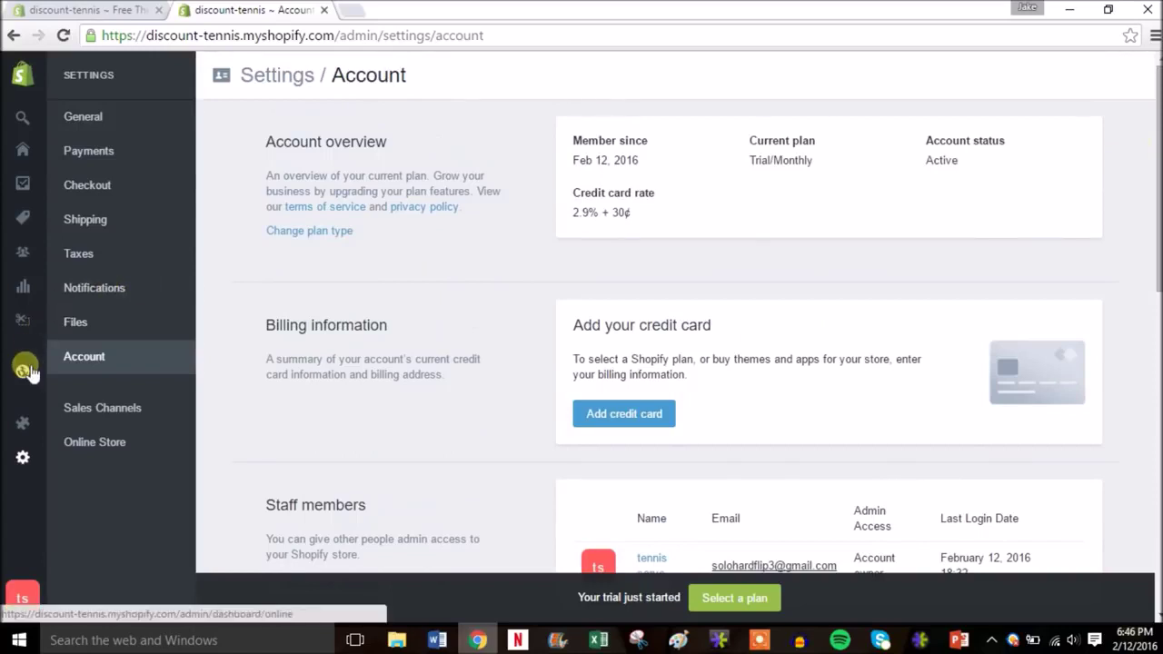
Start adding the store's first product and title it Tennis Ball Bucket
{"action": "mouse_move", "coordinate": [29, 381]}
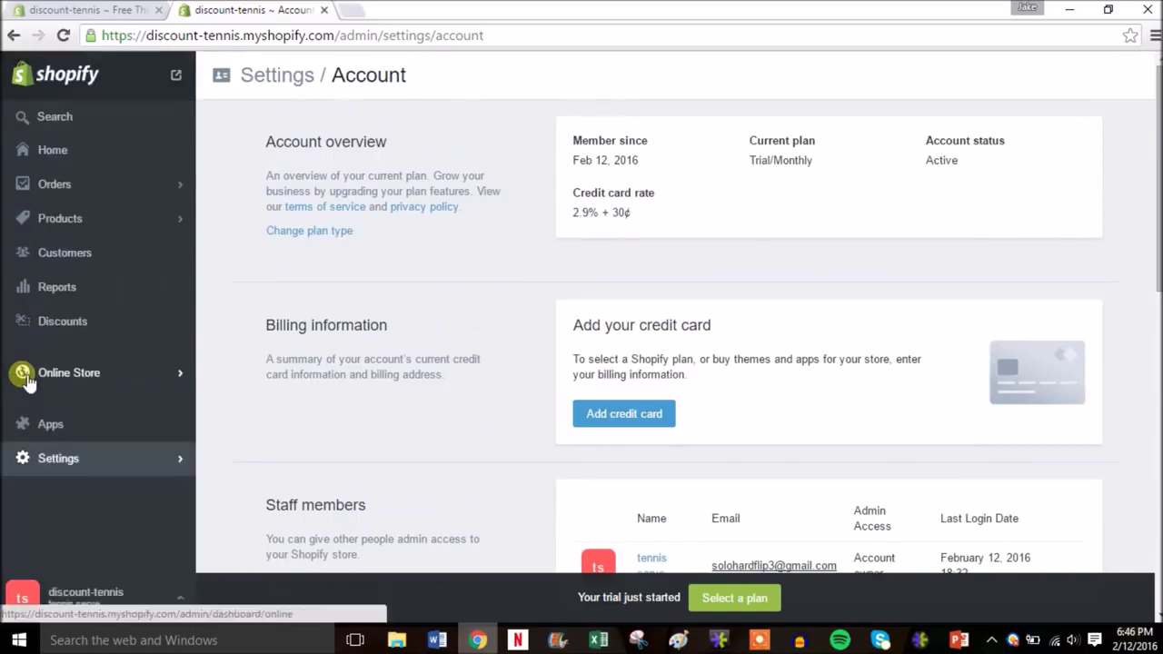
{"action": "left_click", "coordinate": [131, 382]}
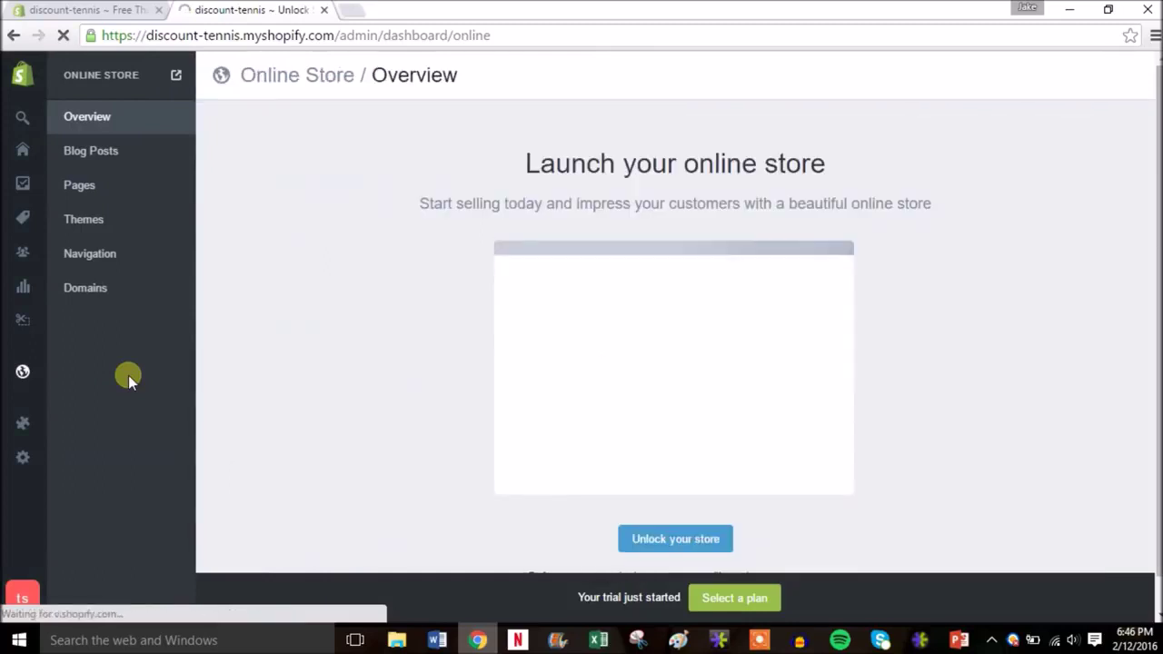
{"action": "mouse_move", "coordinate": [27, 228]}
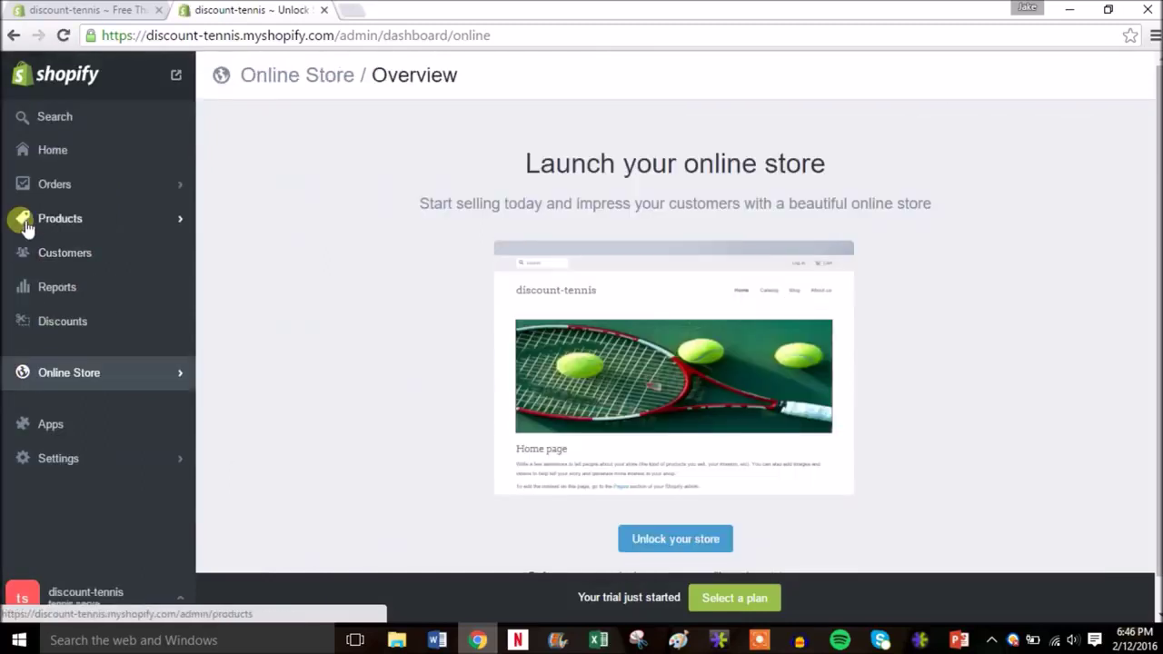
{"action": "left_click", "coordinate": [59, 220]}
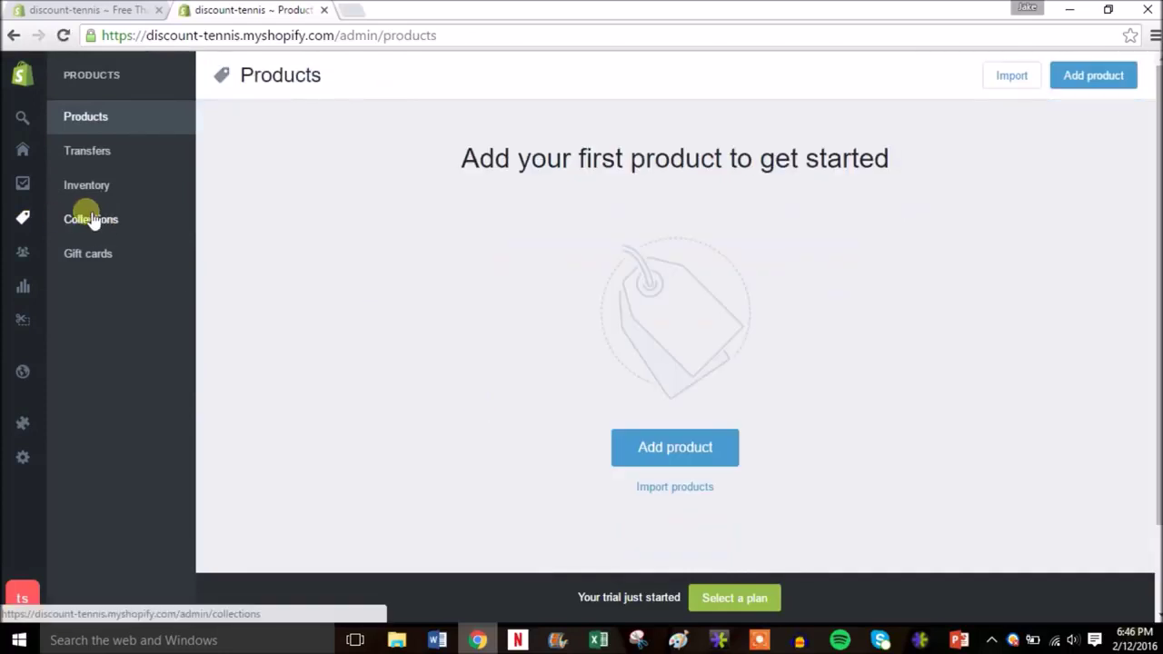
{"action": "left_click", "coordinate": [658, 450]}
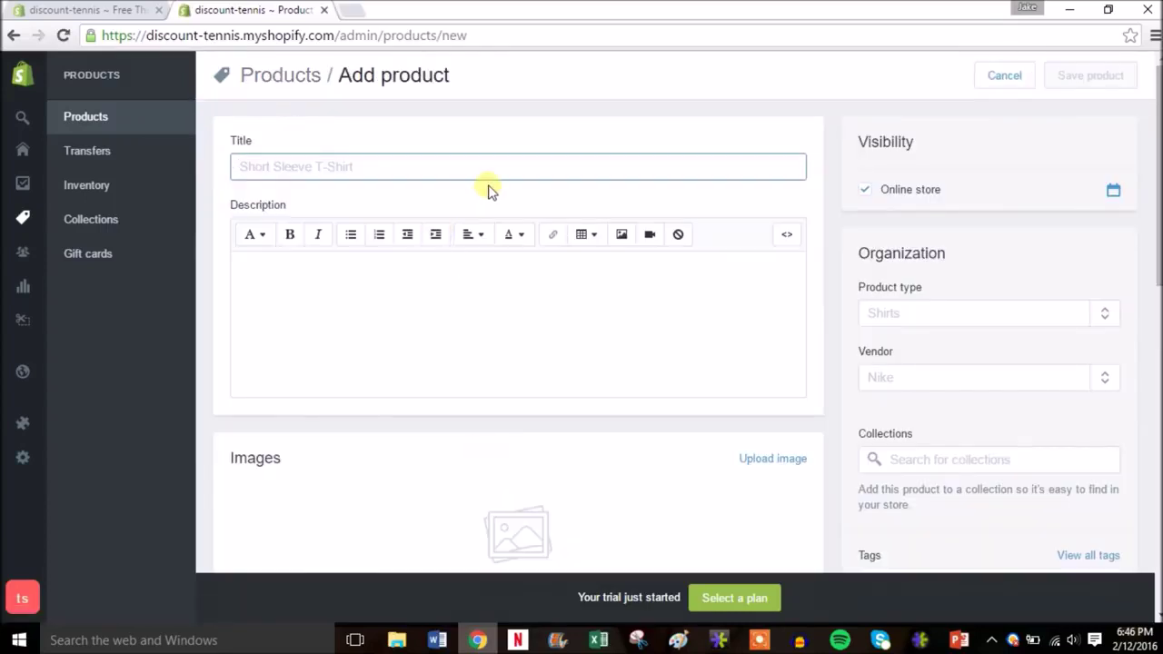
{"action": "type", "text": "Tenn"}
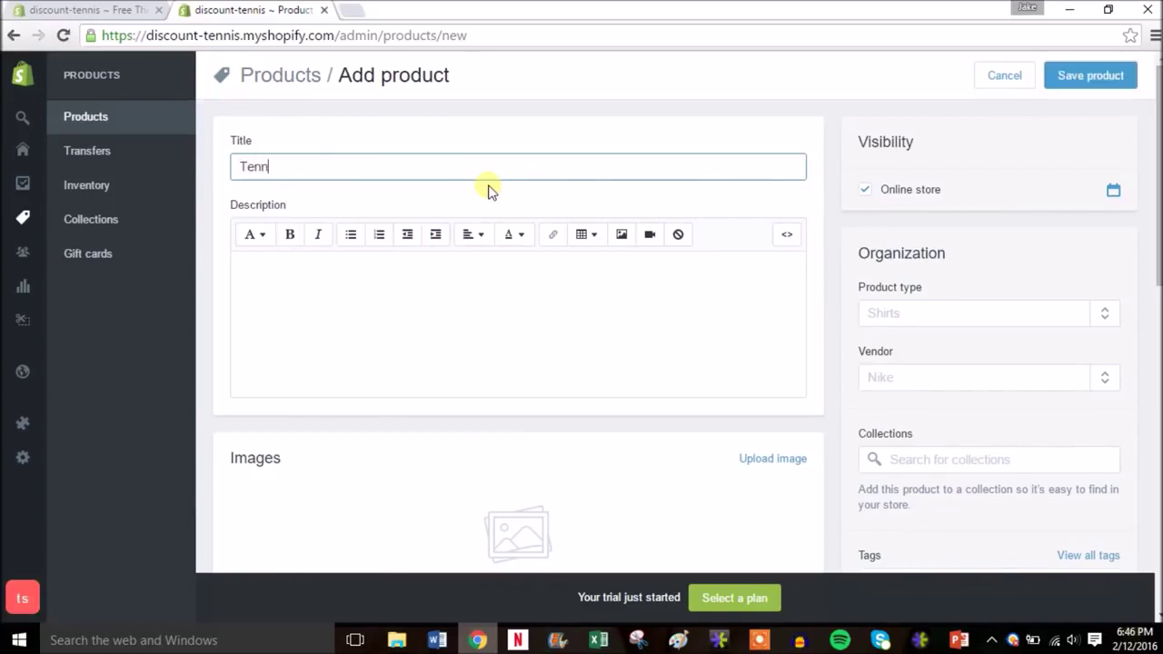
{"action": "type", "text": "is Ball Bucket"}
Enter the product description "Bucket of tennis balls perfect for practice."
{"action": "left_click", "coordinate": [386, 332]}
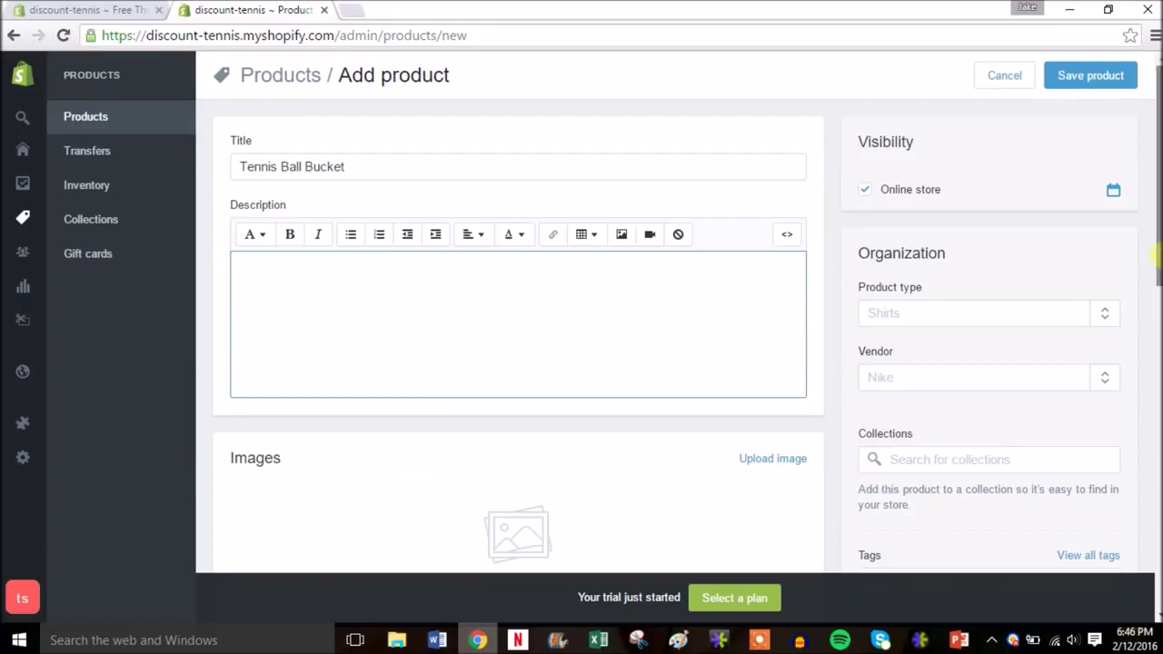
{"action": "scroll", "coordinate": [1158, 257], "scroll_direction": "down", "scroll_amount": 1}
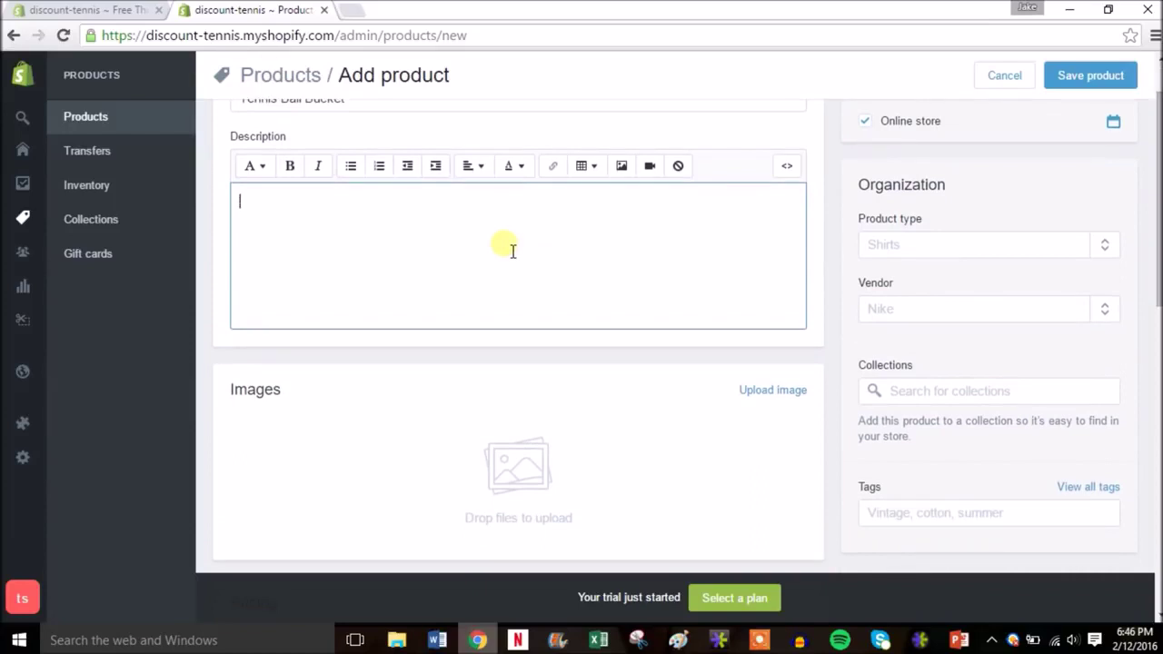
{"action": "left_click", "coordinate": [233, 194]}
{"action": "type", "text": "Bucket of tennis balls perfect for pratic"}
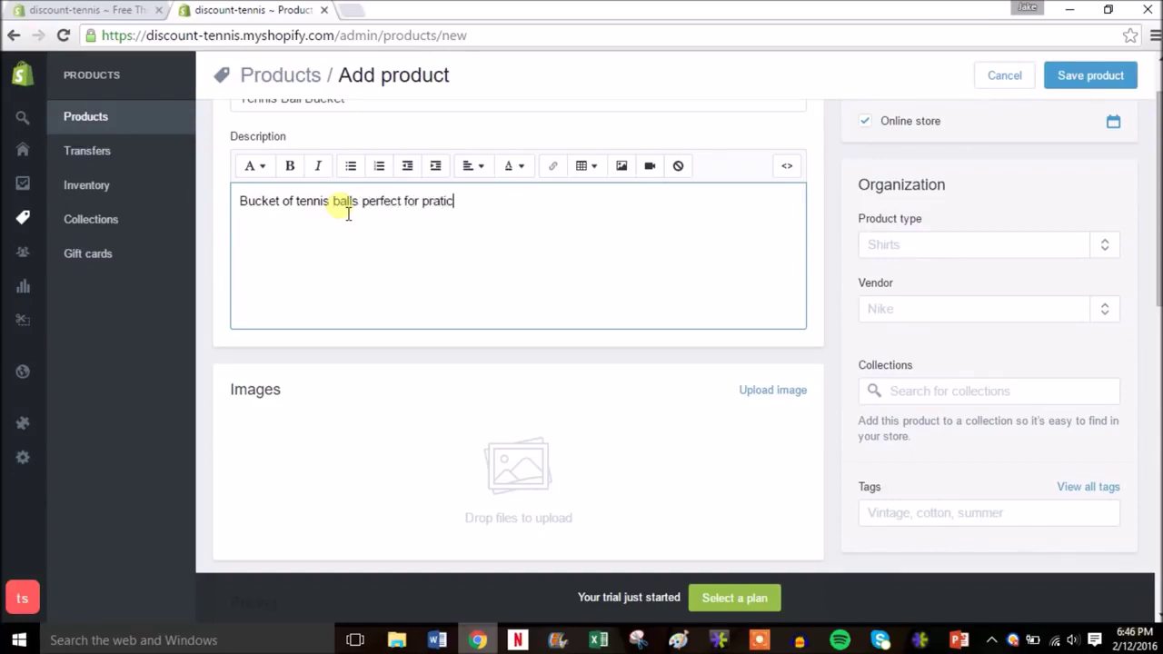
{"action": "key", "text": "BackSpace"}
{"action": "key", "text": "BackSpace"}
{"action": "key", "text": "BackSpace"}
{"action": "type", "text": "ctice."}
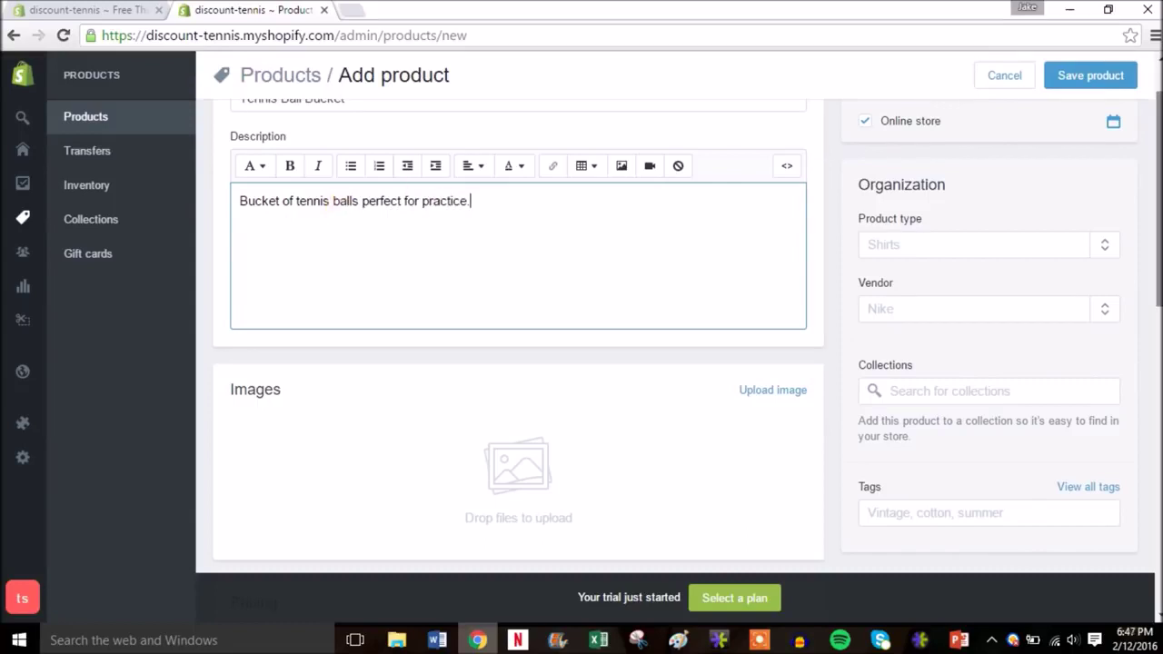
Upload the Tennis Ball Bucket picture from the Shopify Sample Site folder as the product's image
{"action": "scroll", "coordinate": [688, 343], "scroll_direction": "down", "scroll_amount": 2}
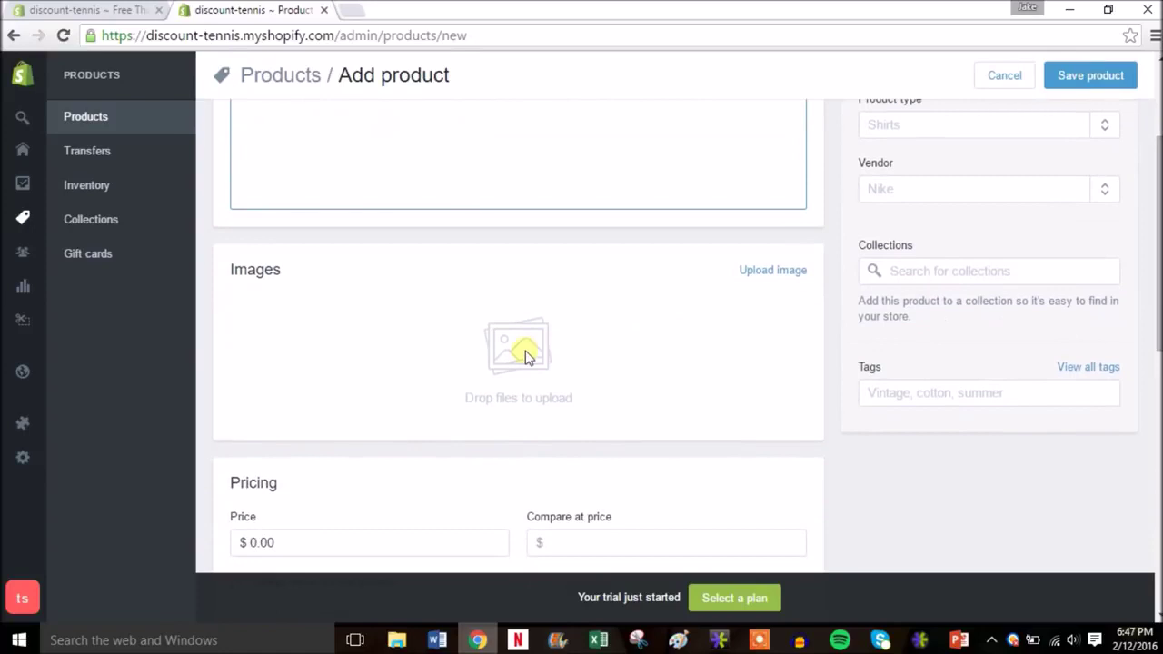
{"action": "left_click", "coordinate": [793, 272]}
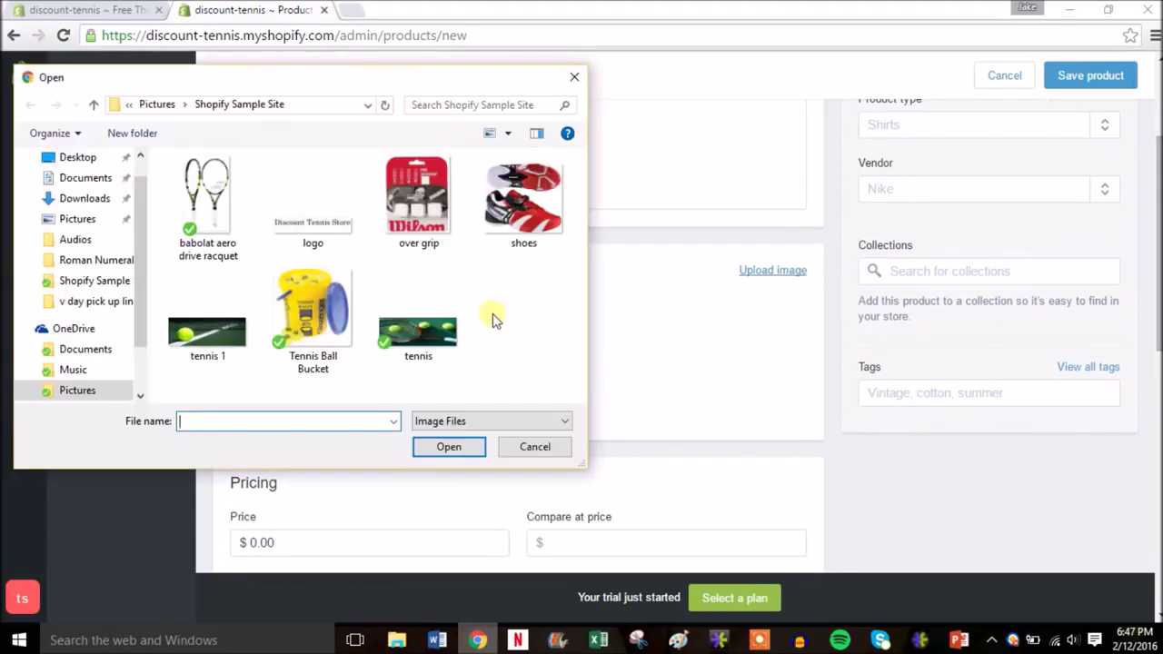
{"action": "left_click", "coordinate": [307, 325]}
{"action": "double_click", "coordinate": [306, 326]}
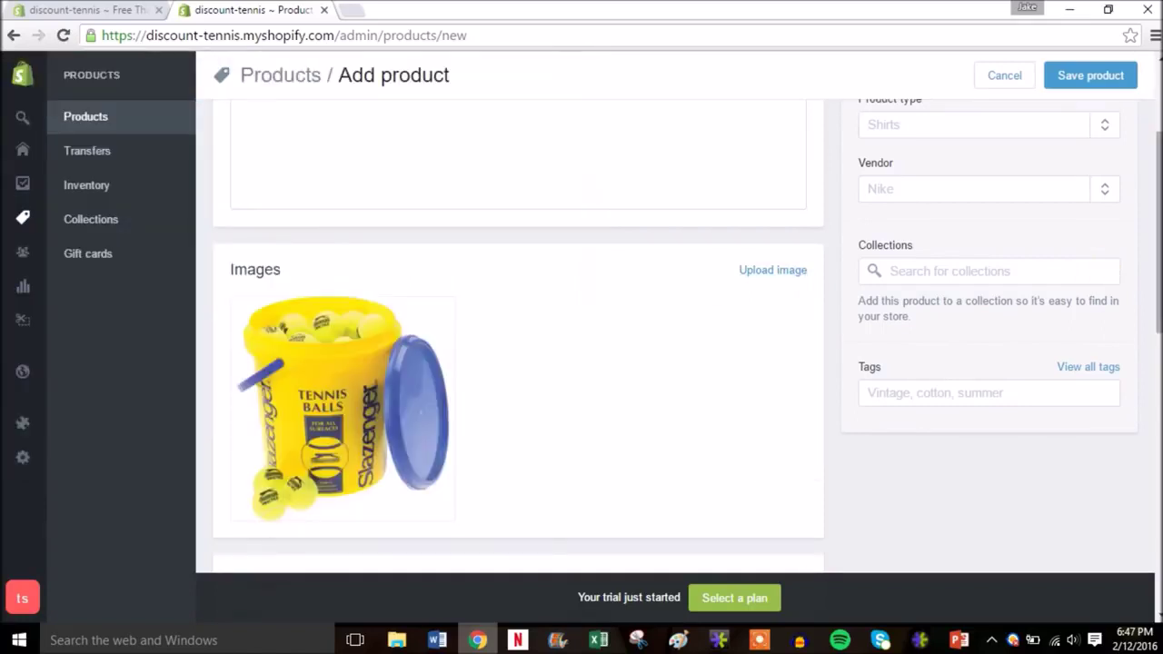
{"action": "scroll", "coordinate": [1156, 234], "scroll_direction": "down", "scroll_amount": 3}
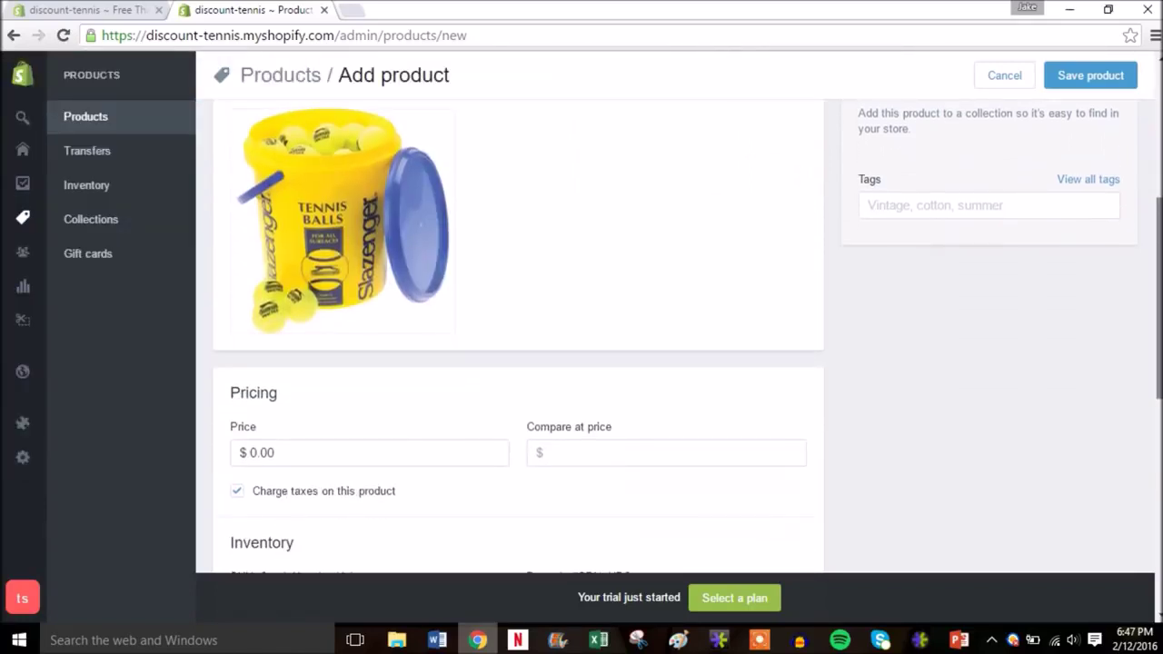
Set the product's price to $59.99 and its compare at price to $89.99
{"action": "left_click_drag", "start_coordinate": [280, 367], "coordinate": [224, 376]}
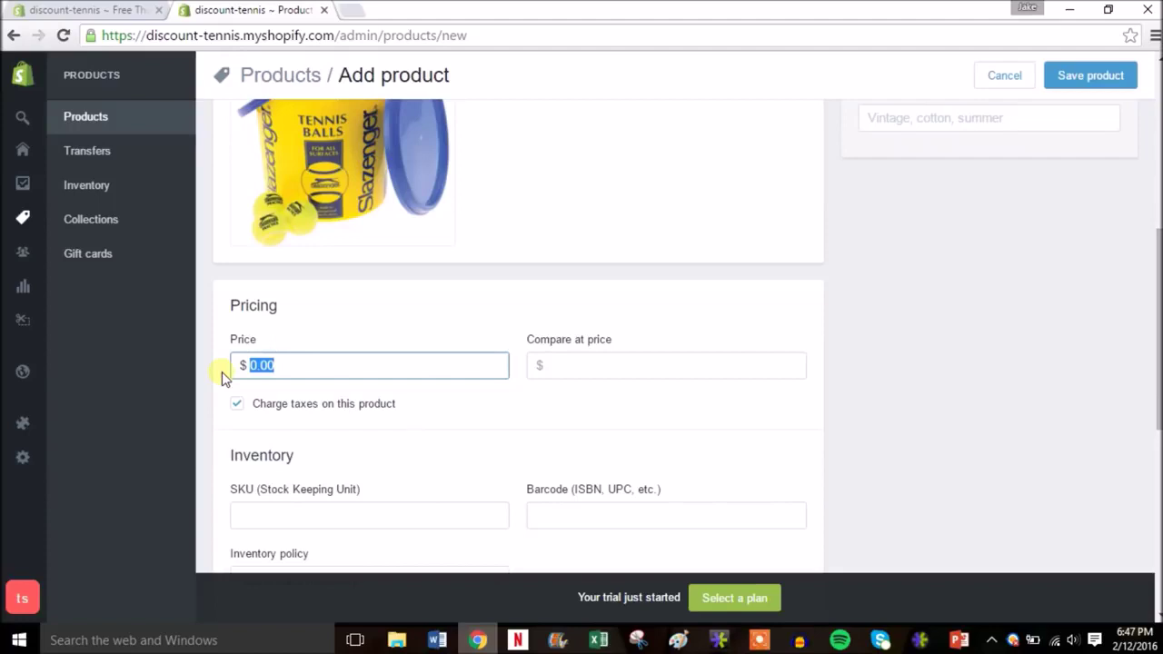
{"action": "type", "text": "59.99"}
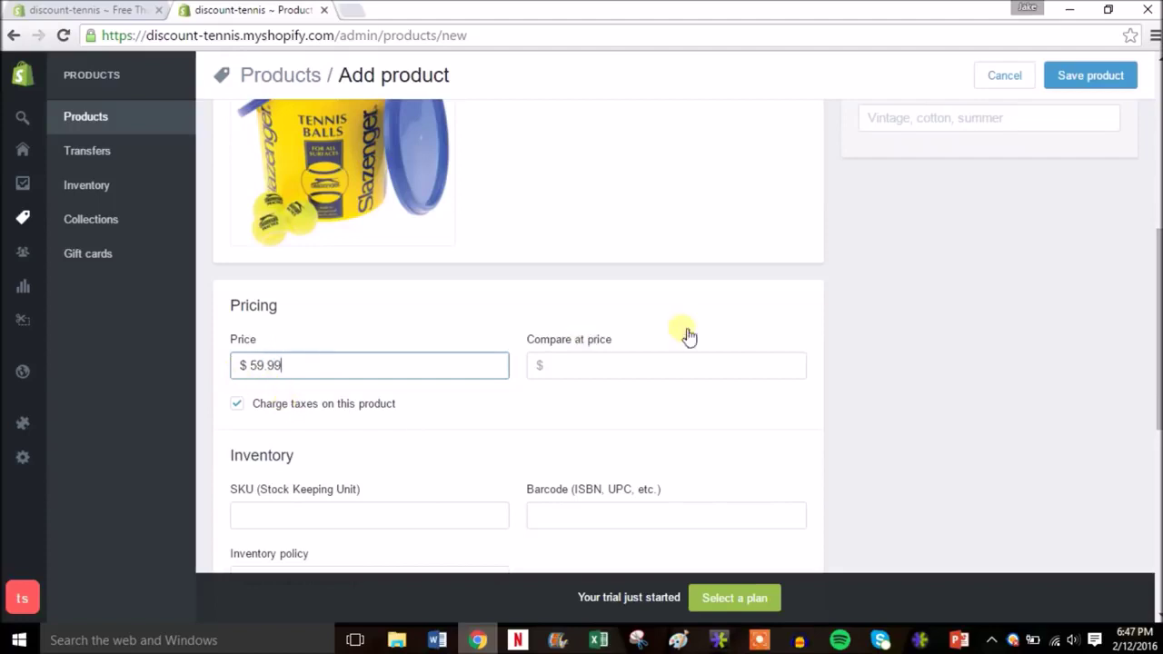
{"action": "left_click", "coordinate": [614, 370]}
{"action": "type", "text": "89.99"}
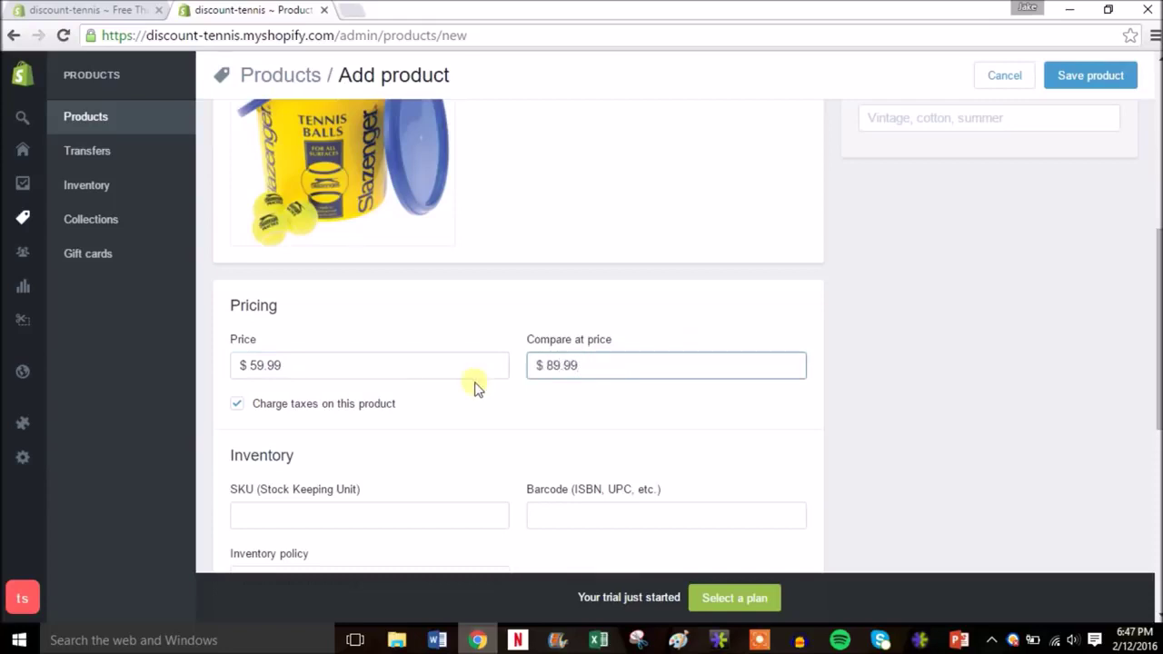
{"action": "left_click", "coordinate": [719, 406]}
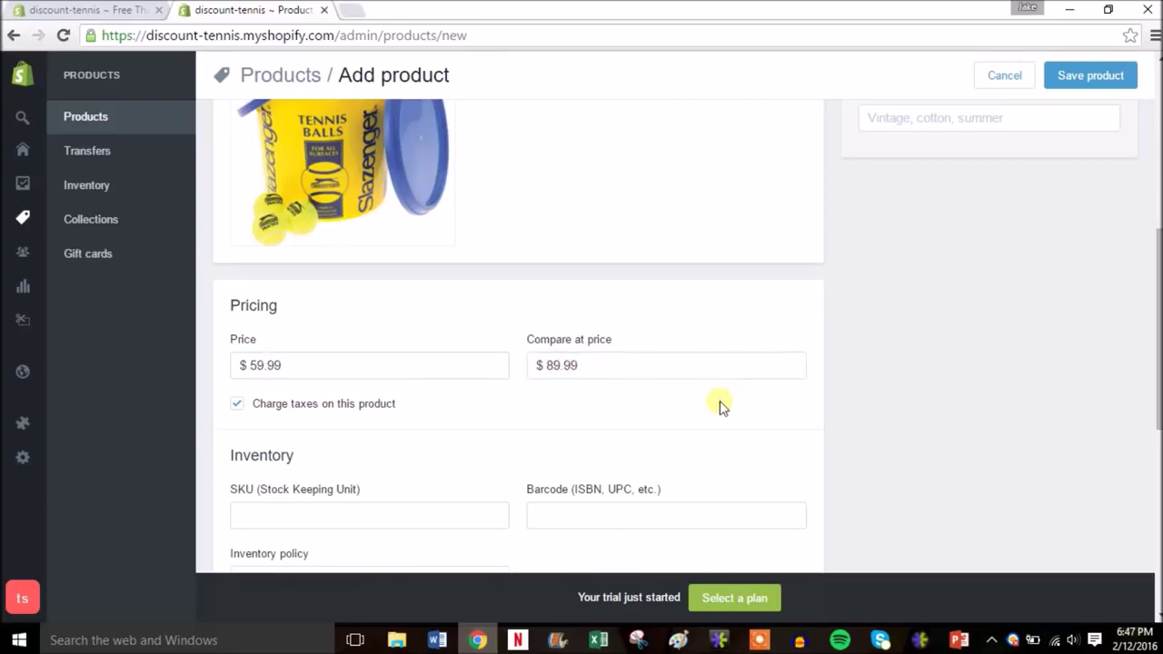
Fill in the product's inventory with SKU 1, have Shopify track this product's inventory, and set the quantity to 5
{"action": "scroll", "coordinate": [1154, 327], "scroll_direction": "down", "scroll_amount": 1}
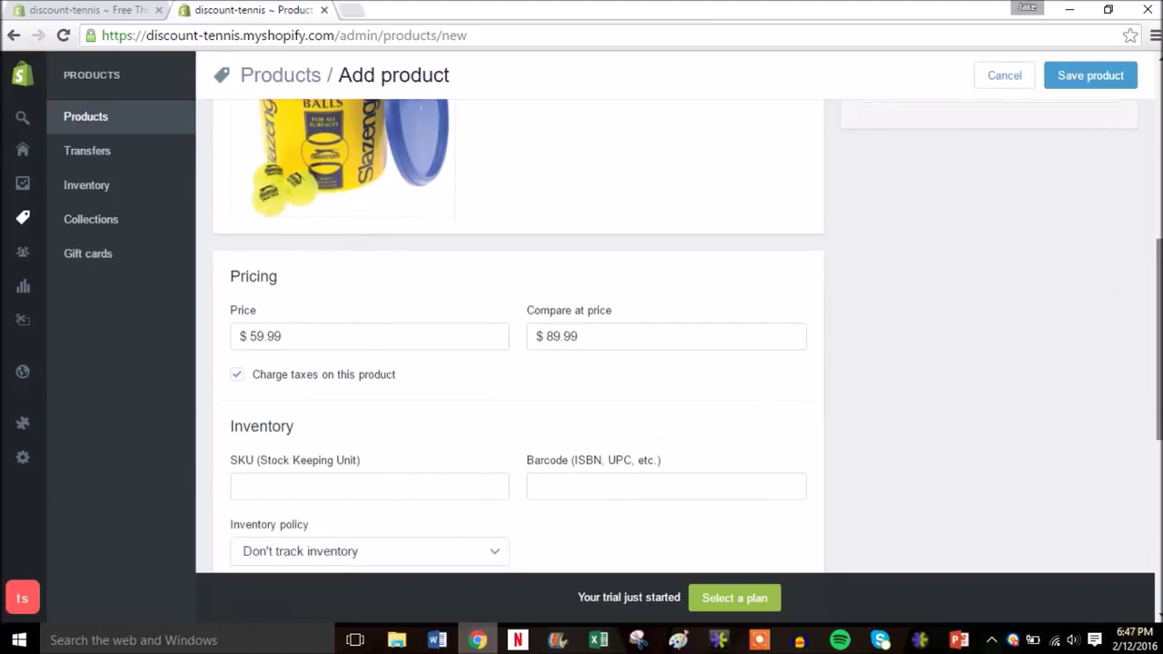
{"action": "scroll", "coordinate": [518, 364], "scroll_direction": "down", "scroll_amount": 2}
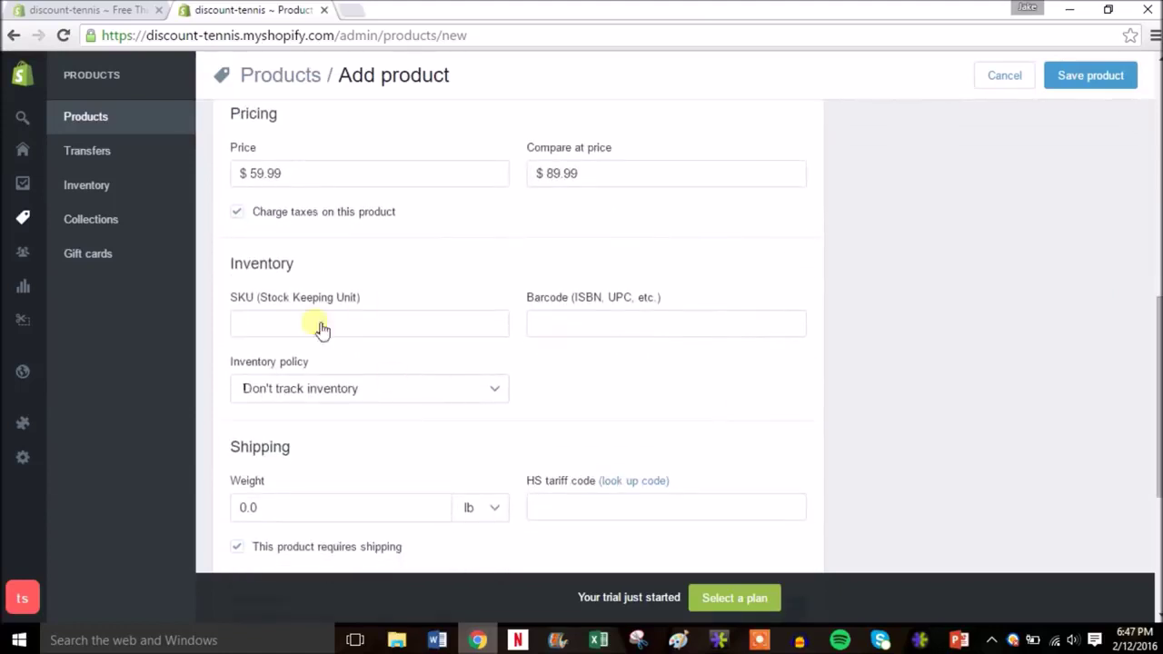
{"action": "left_click", "coordinate": [422, 338]}
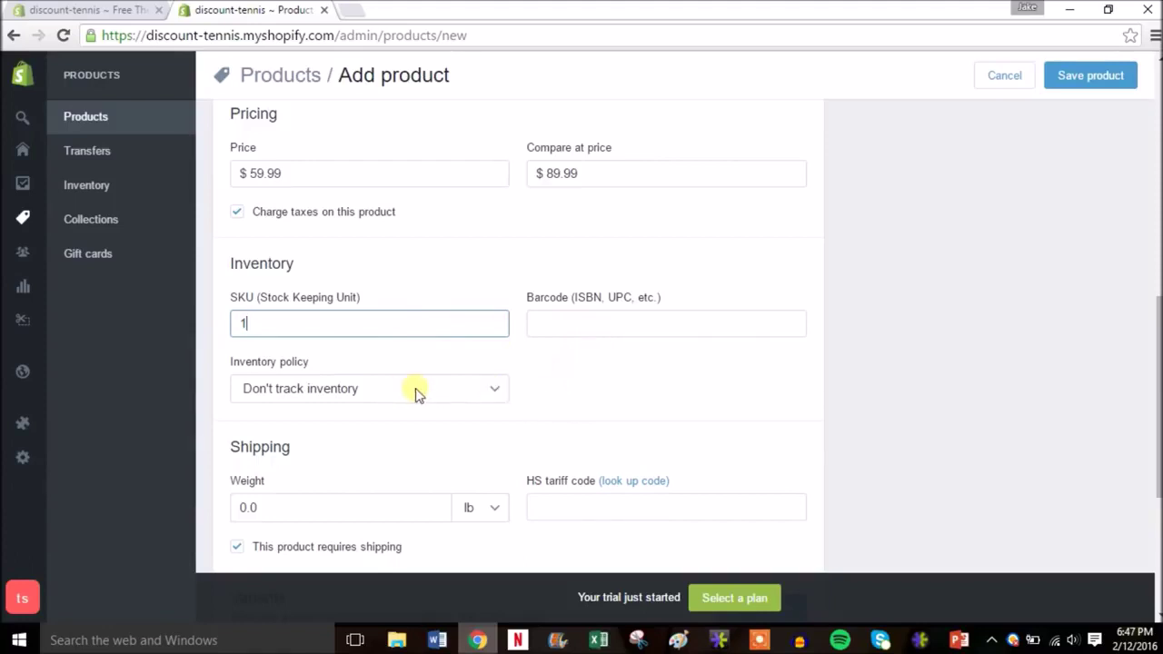
{"action": "left_click", "coordinate": [500, 398]}
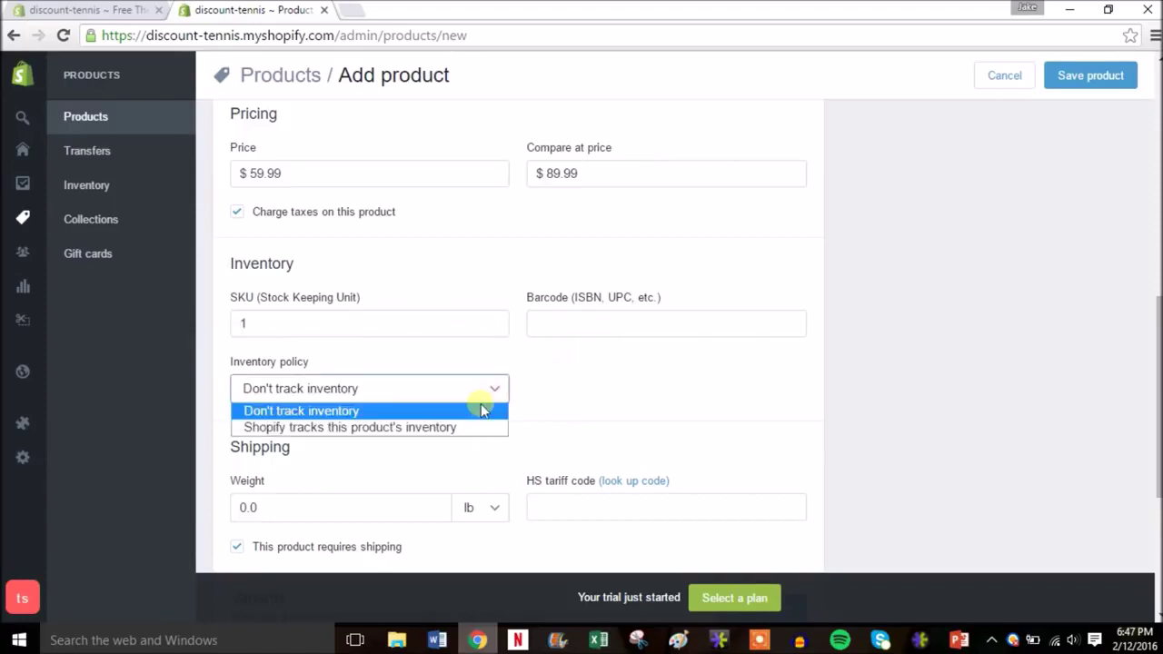
{"action": "left_click", "coordinate": [415, 428]}
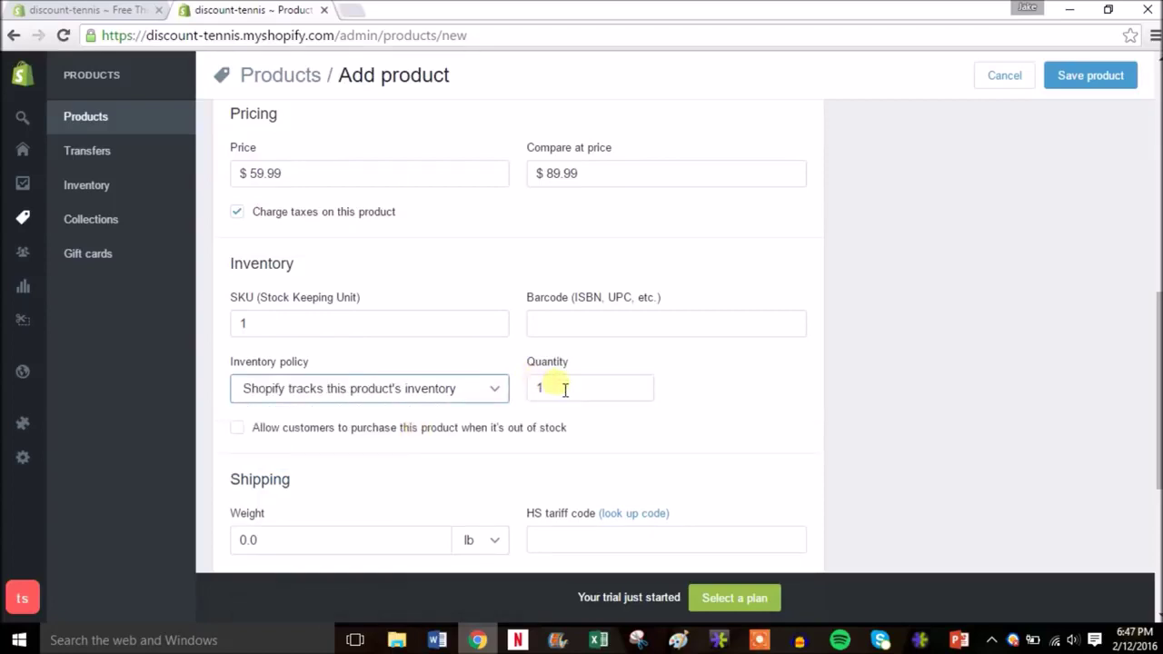
{"action": "left_click", "coordinate": [564, 389]}
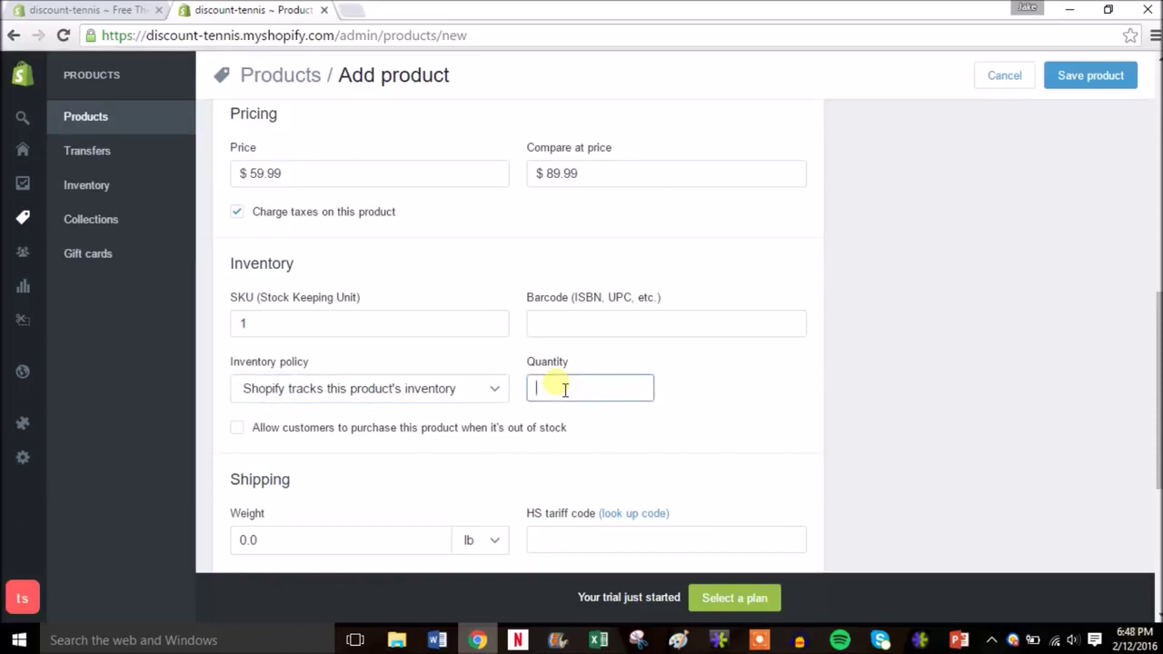
{"action": "type", "text": "5"}
{"action": "left_click", "coordinate": [700, 395]}
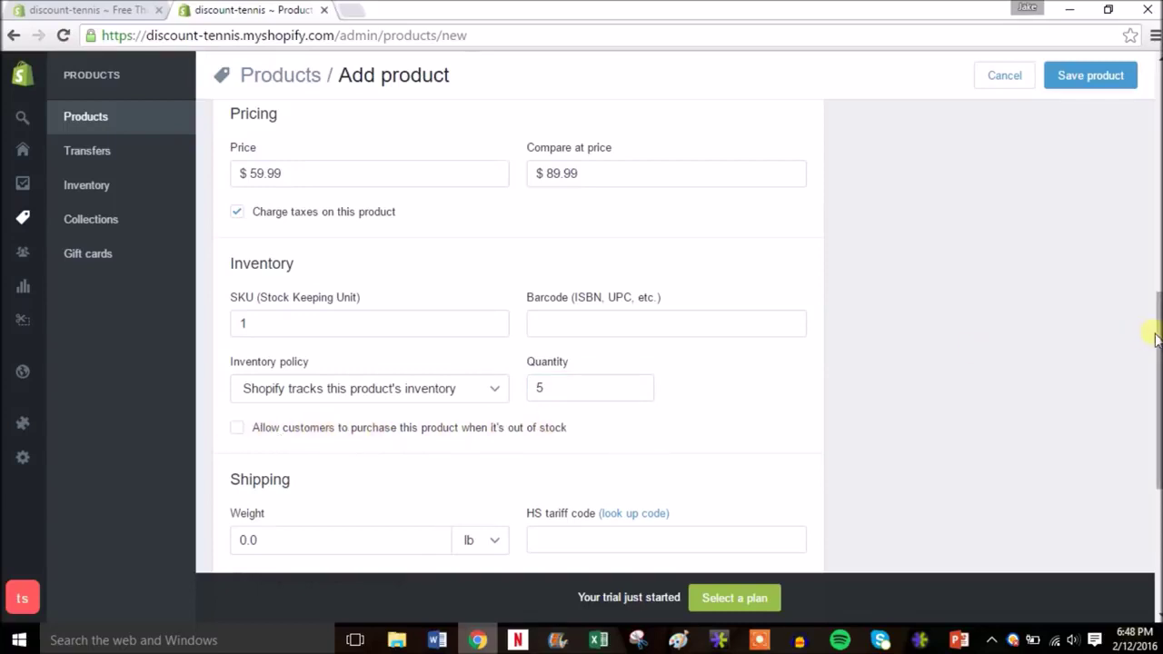
Set the product's shipping weight to 10 lb
{"action": "left_click_drag", "start_coordinate": [1155, 339], "coordinate": [1156, 411]}
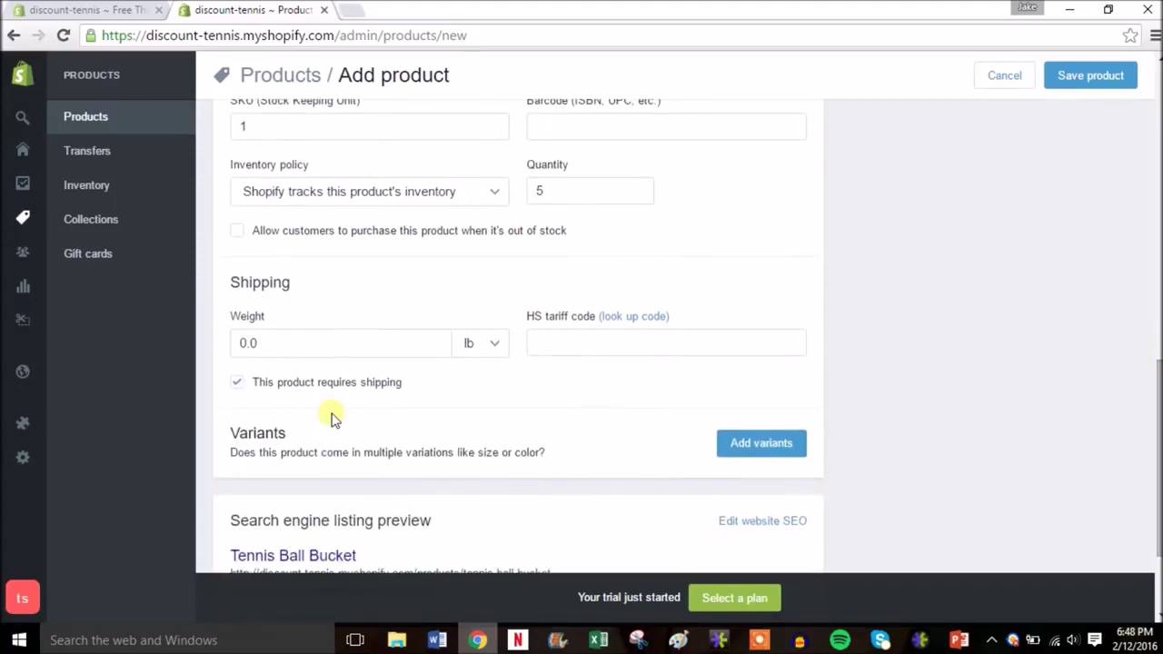
{"action": "left_click", "coordinate": [281, 357]}
{"action": "key", "text": "BackSpace"}
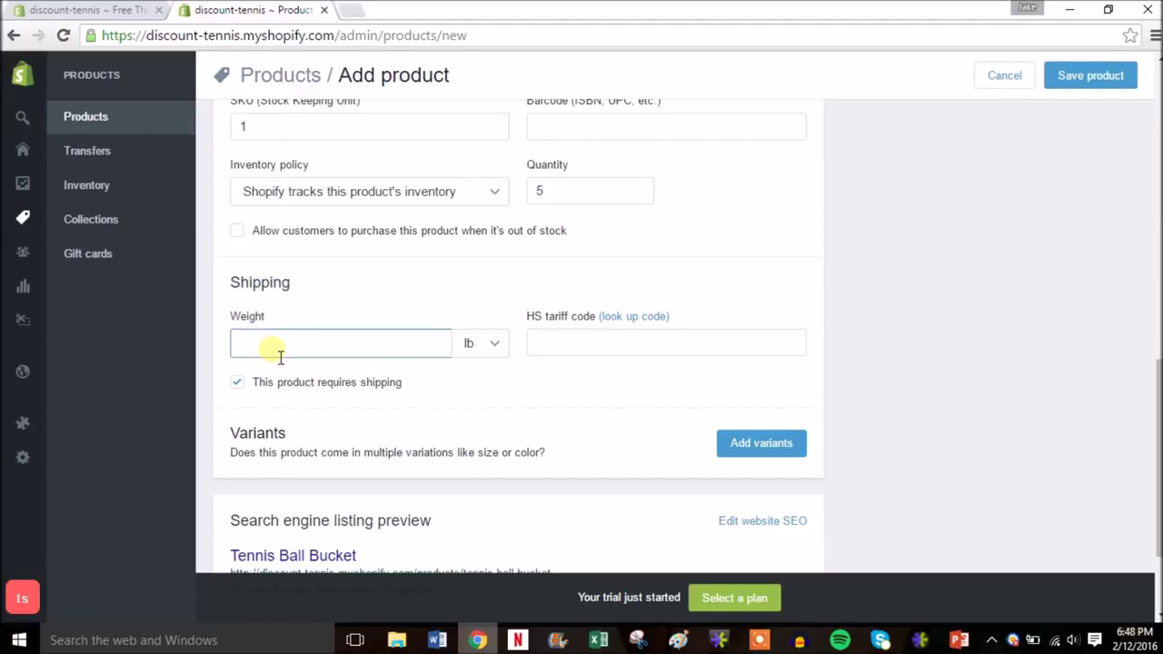
{"action": "type", "text": "10"}
{"action": "left_click", "coordinate": [457, 389]}
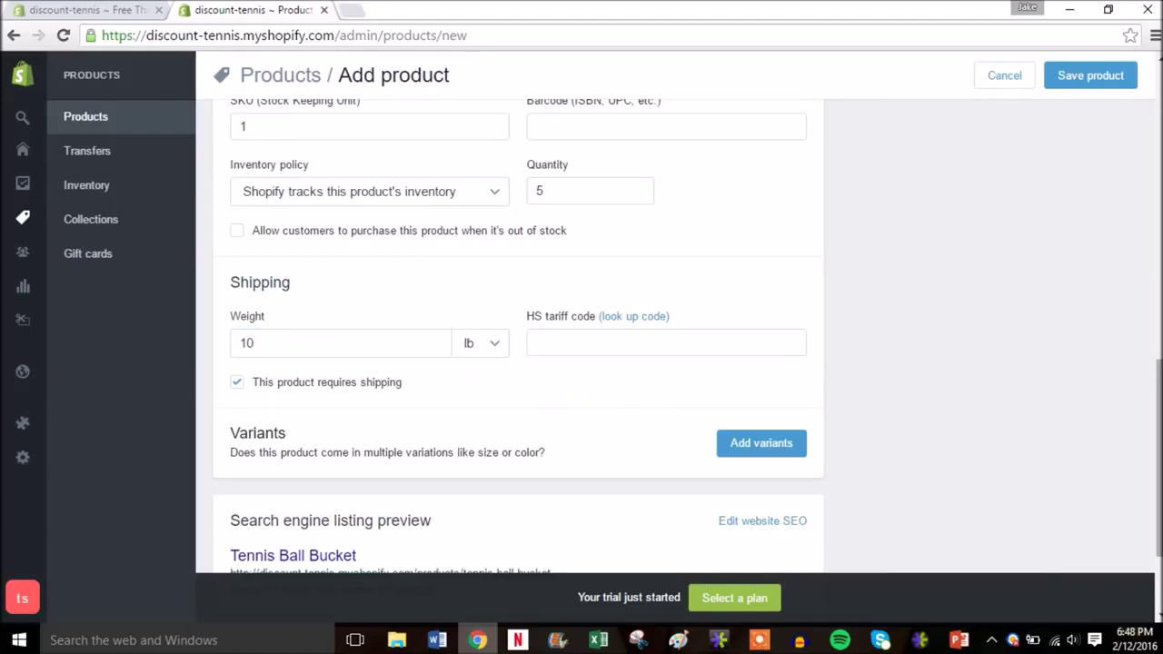
Enter "Tennis Balls" as the product type in the product's organization details
{"action": "scroll", "coordinate": [1156, 397], "scroll_direction": "down", "scroll_amount": 2}
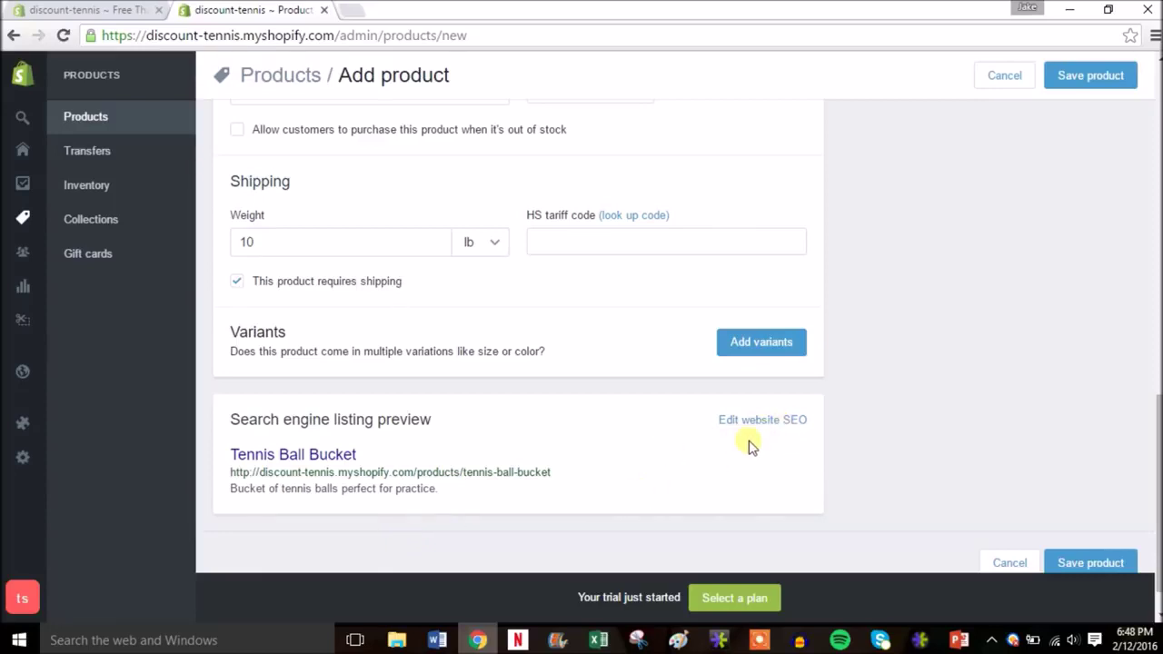
{"action": "left_click_drag", "start_coordinate": [1159, 464], "coordinate": [1158, 463]}
{"action": "scroll", "coordinate": [1159, 465], "scroll_direction": "up", "scroll_amount": 1}
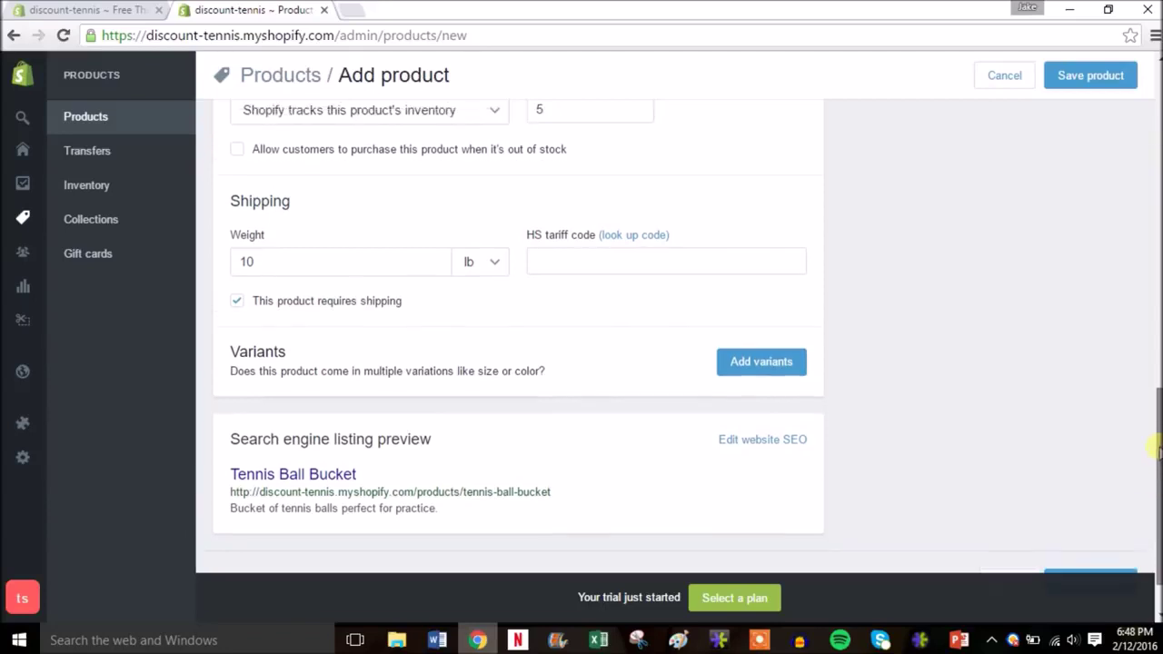
{"action": "left_click_drag", "start_coordinate": [1158, 416], "coordinate": [1159, 155]}
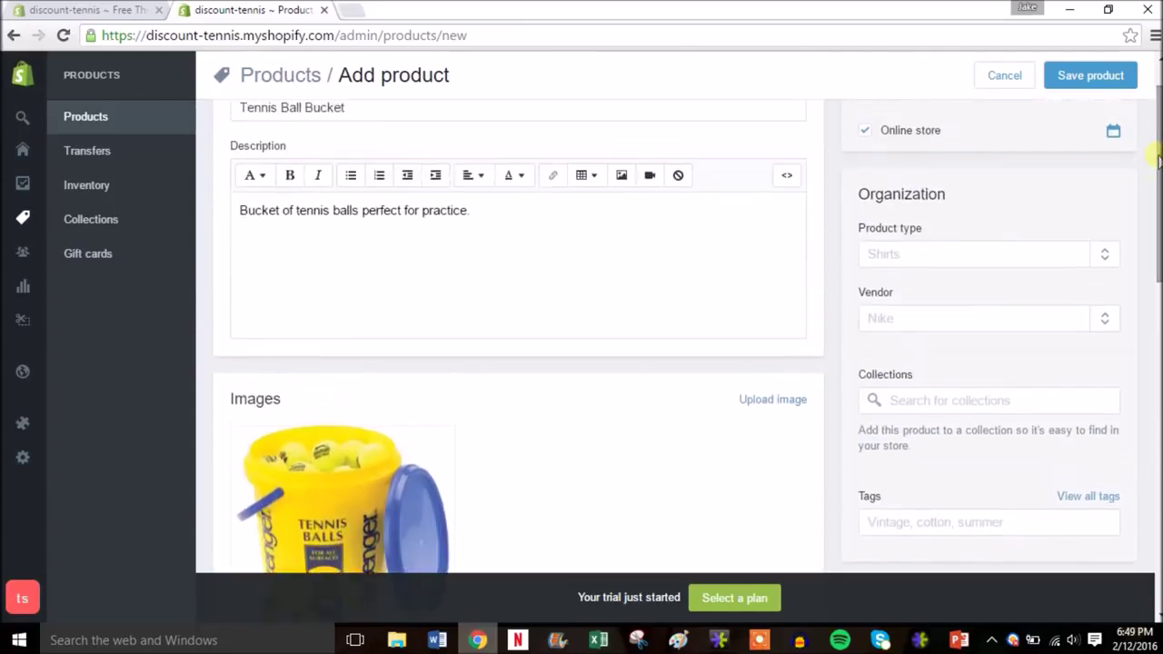
{"action": "left_click", "coordinate": [949, 262]}
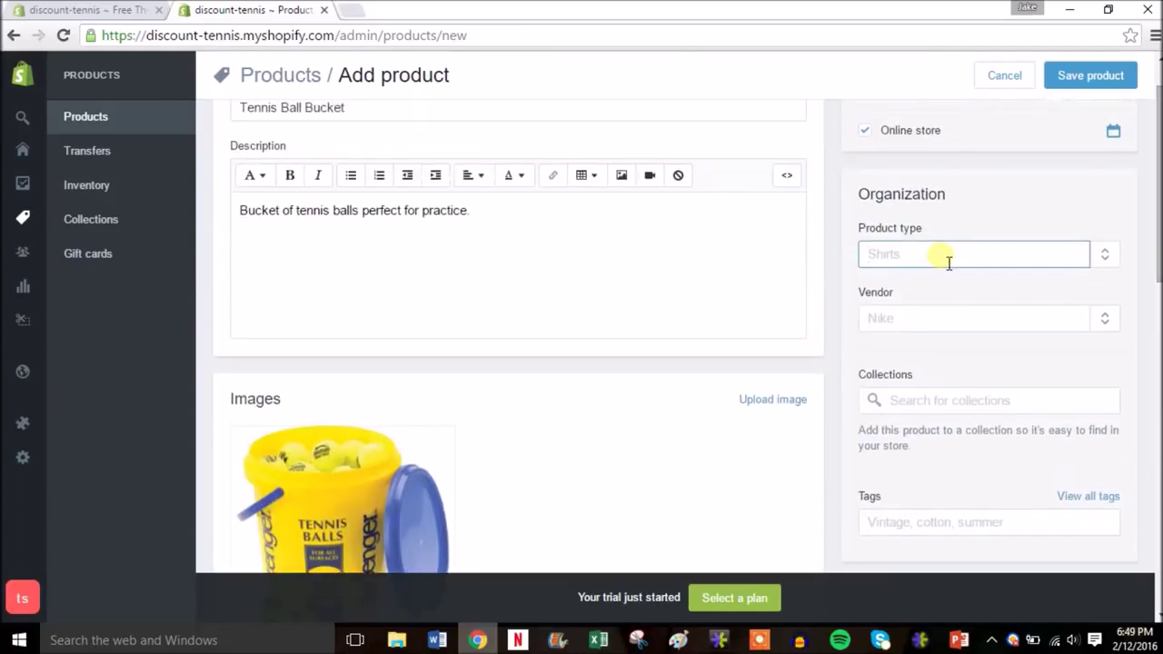
{"action": "type", "text": "T"}
{"action": "key", "text": "BackSpace"}
{"action": "type", "text": "Tennis Balls"}
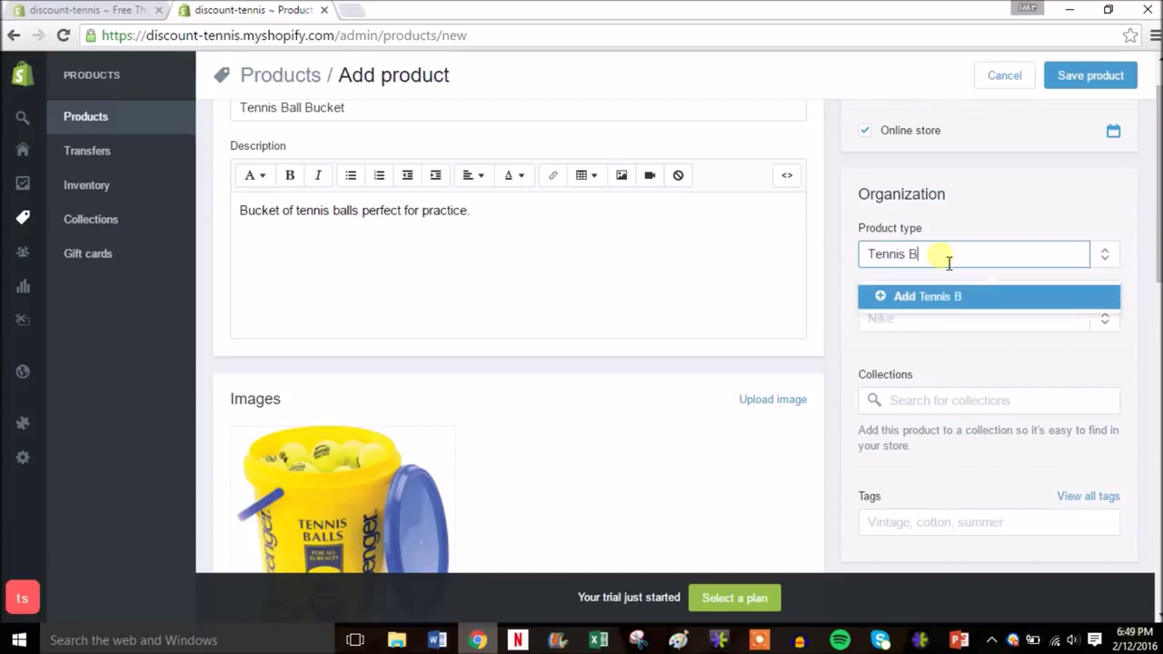
Add Slazenger as the product's vendor
{"action": "left_click", "coordinate": [909, 331]}
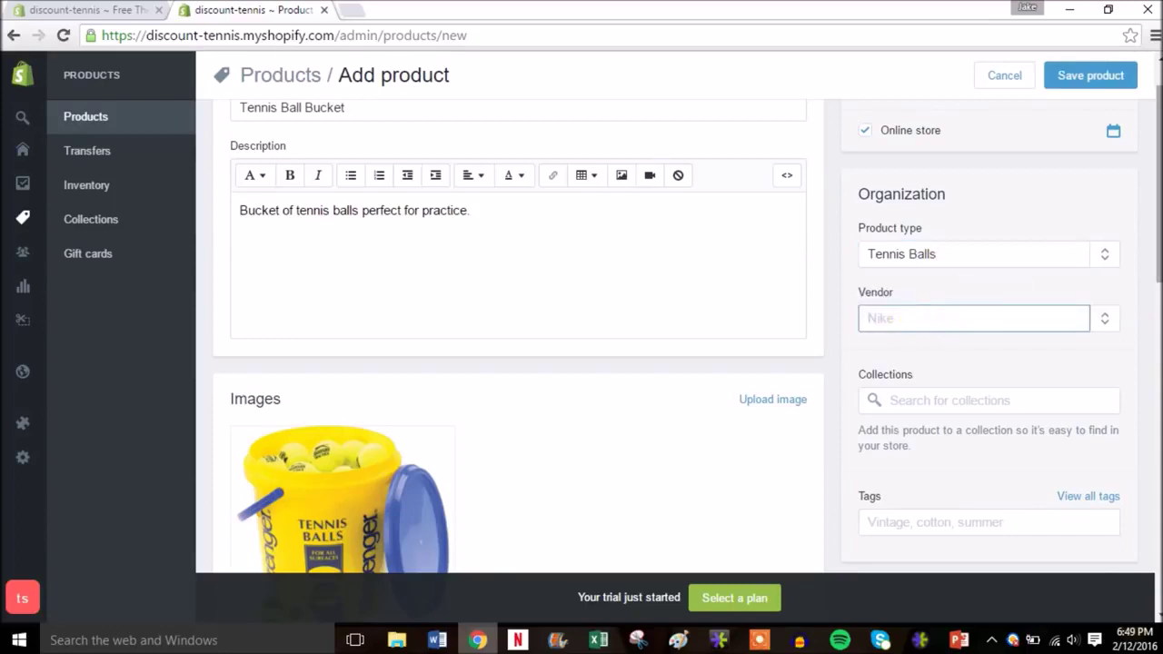
{"action": "left_click_drag", "start_coordinate": [1159, 261], "coordinate": [1159, 277]}
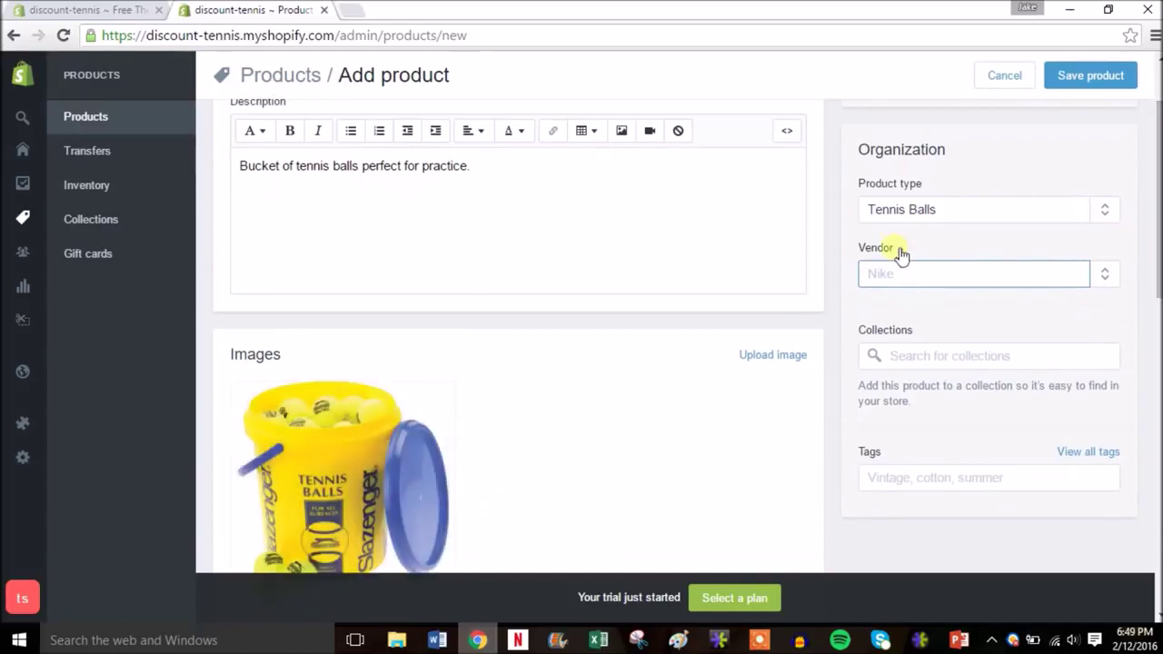
{"action": "type", "text": "Slazenger"}
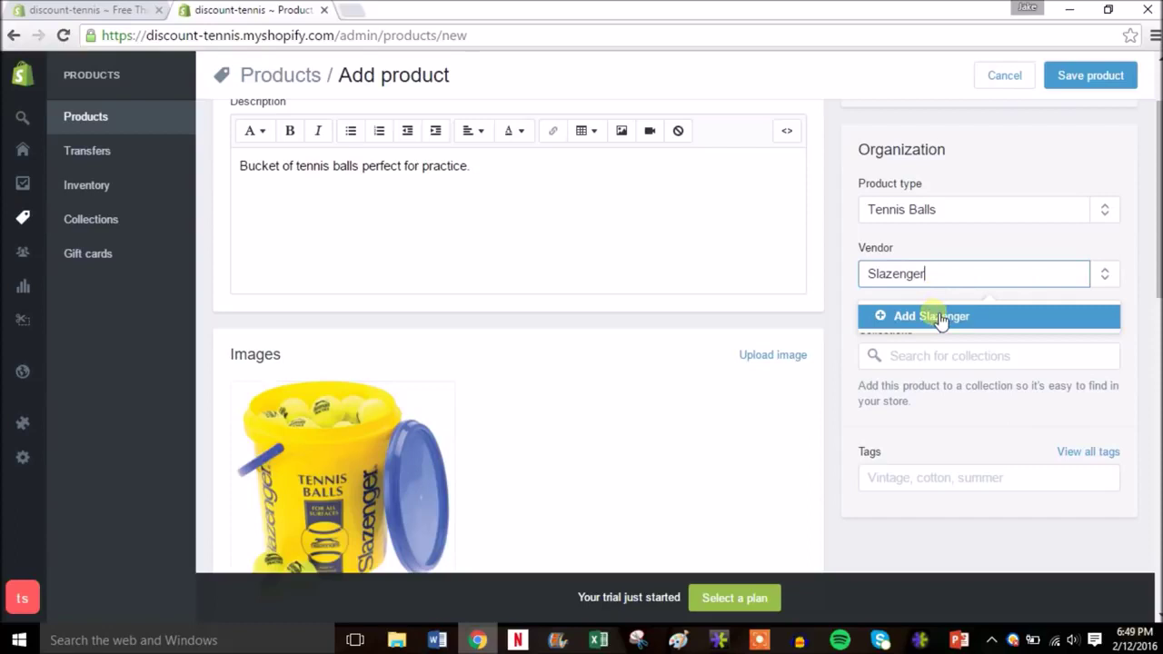
{"action": "left_click", "coordinate": [932, 312]}
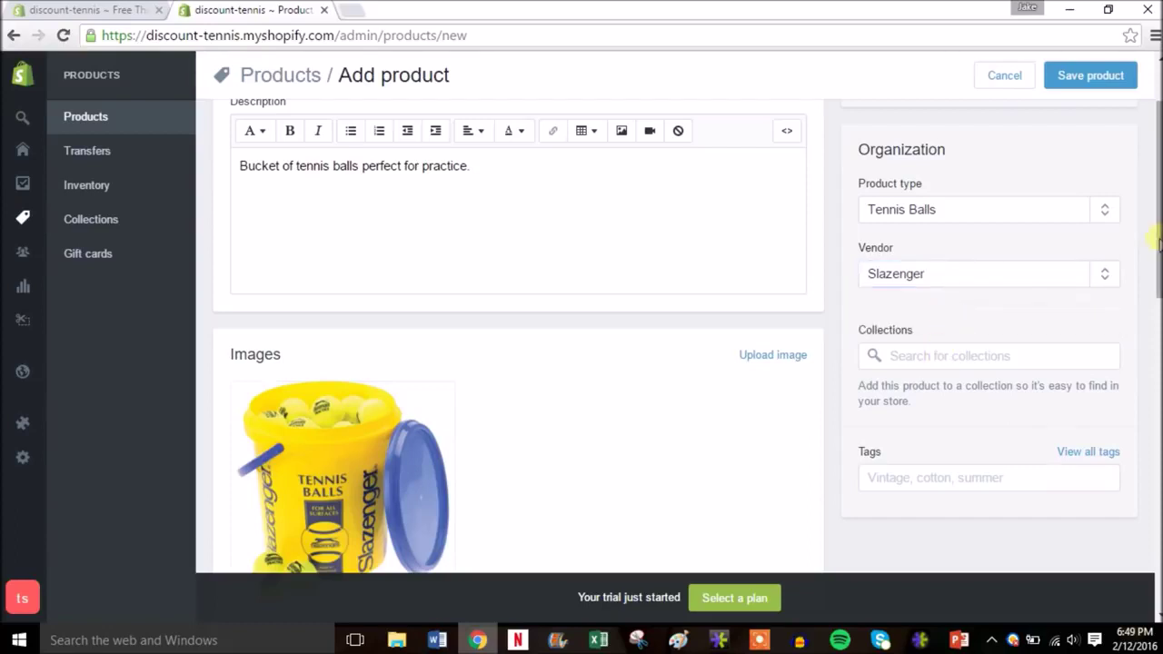
Tag the product with "tennis" and "balls"
{"action": "left_click_drag", "start_coordinate": [1160, 238], "coordinate": [1157, 252]}
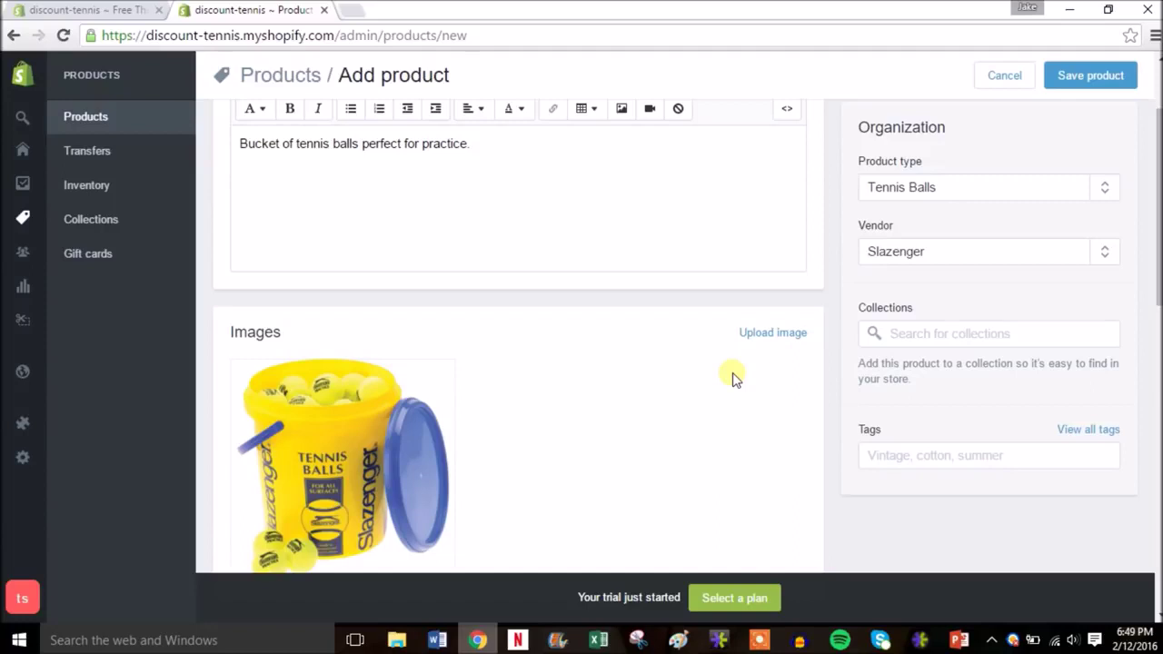
{"action": "left_click", "coordinate": [919, 461]}
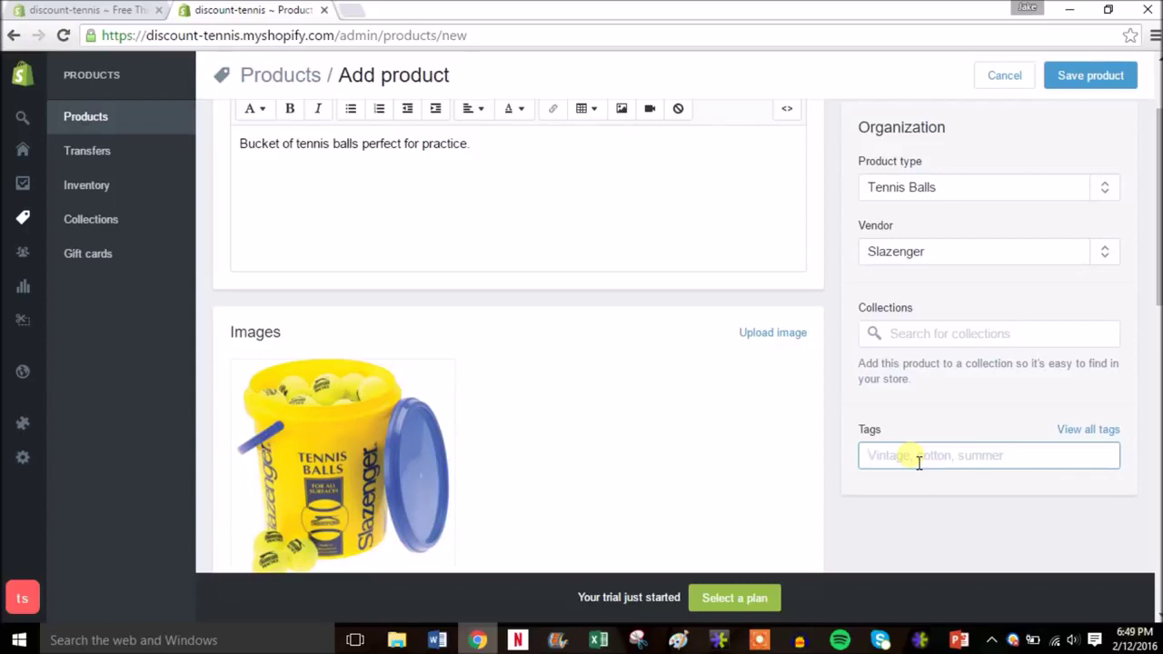
{"action": "type", "text": "tennis"}
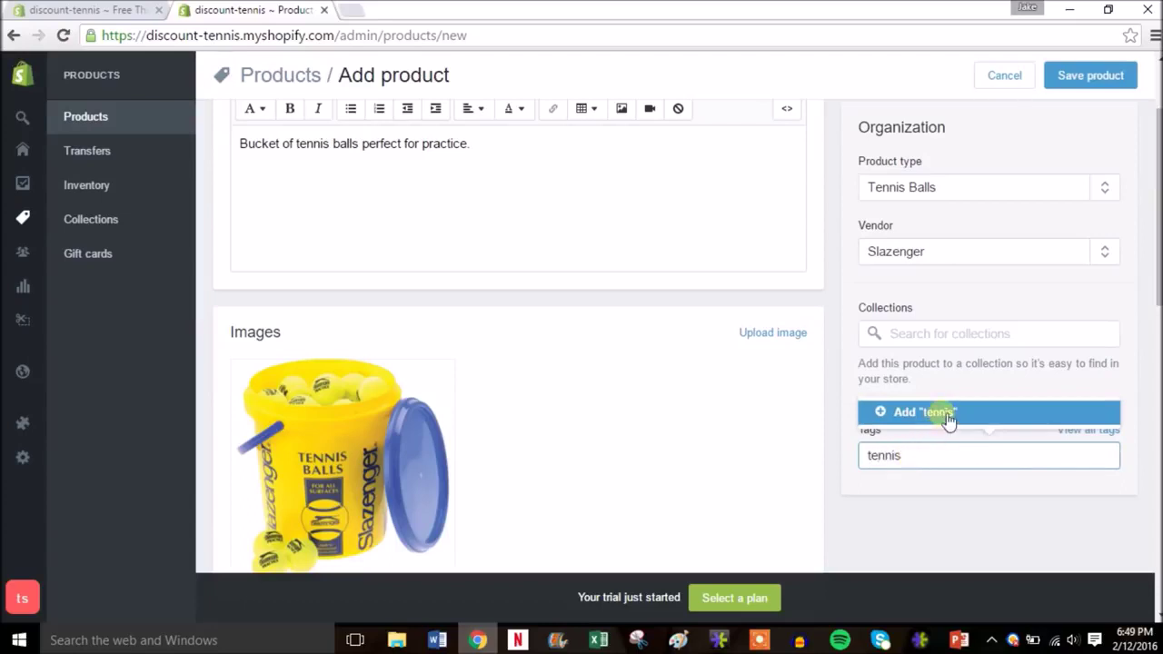
{"action": "left_click", "coordinate": [948, 416]}
{"action": "left_click", "coordinate": [961, 460]}
{"action": "type", "text": "balls"}
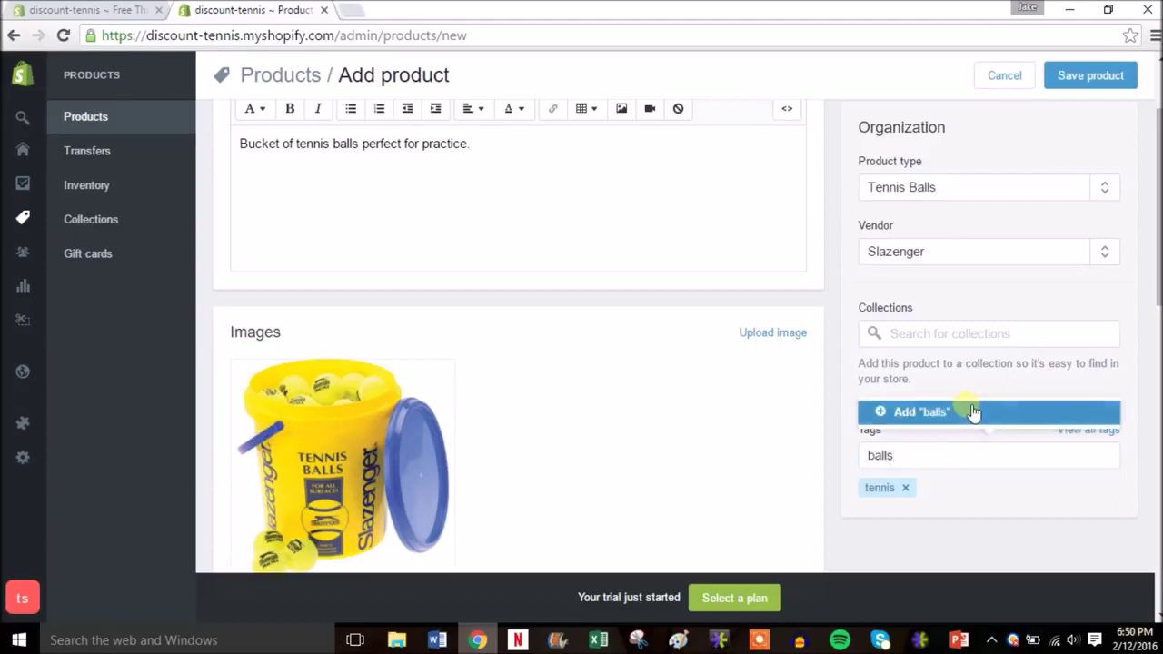
{"action": "left_click", "coordinate": [973, 413]}
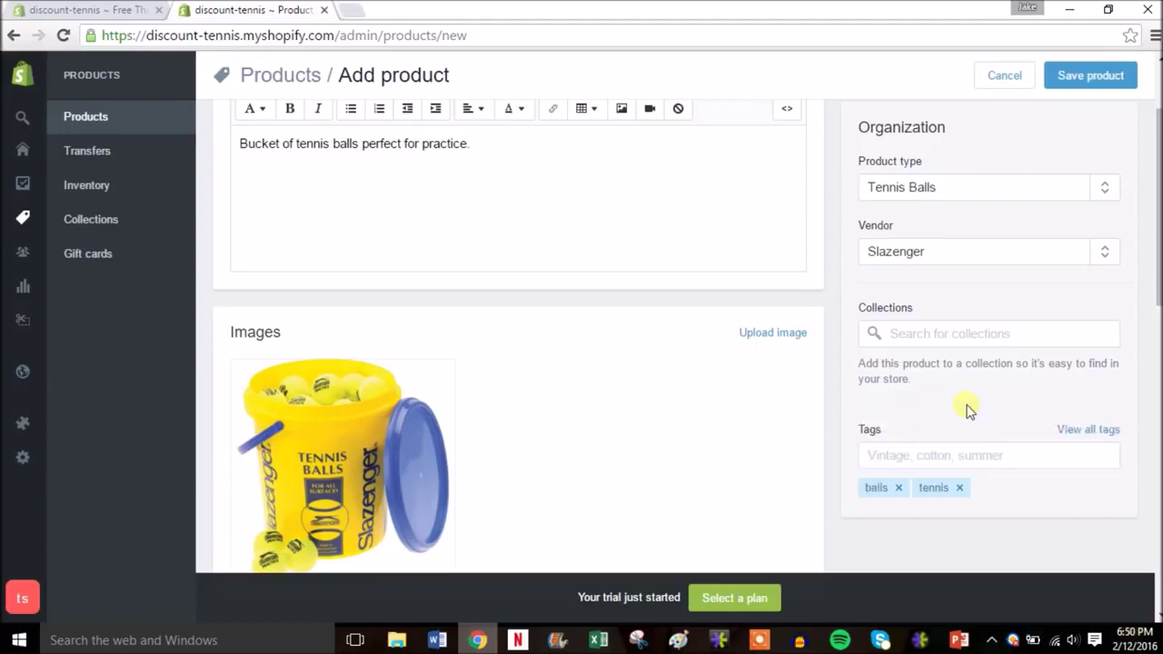
Save the completed Tennis Ball Bucket product to the store
{"action": "key", "text": "slash"}
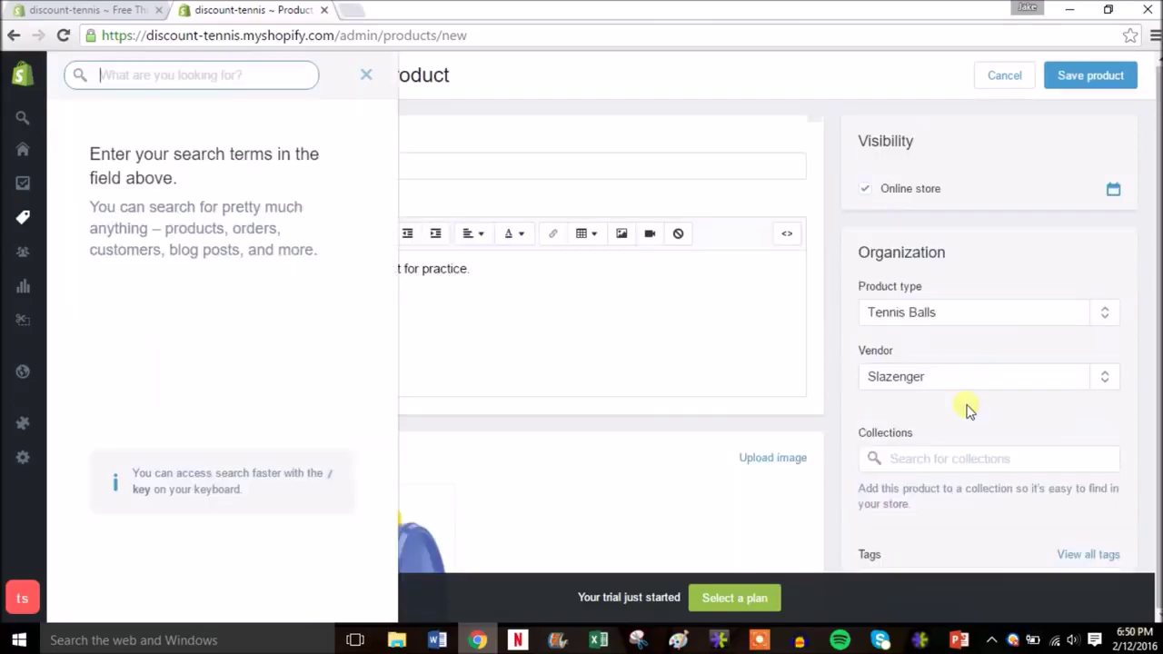
{"action": "left_click", "coordinate": [367, 78]}
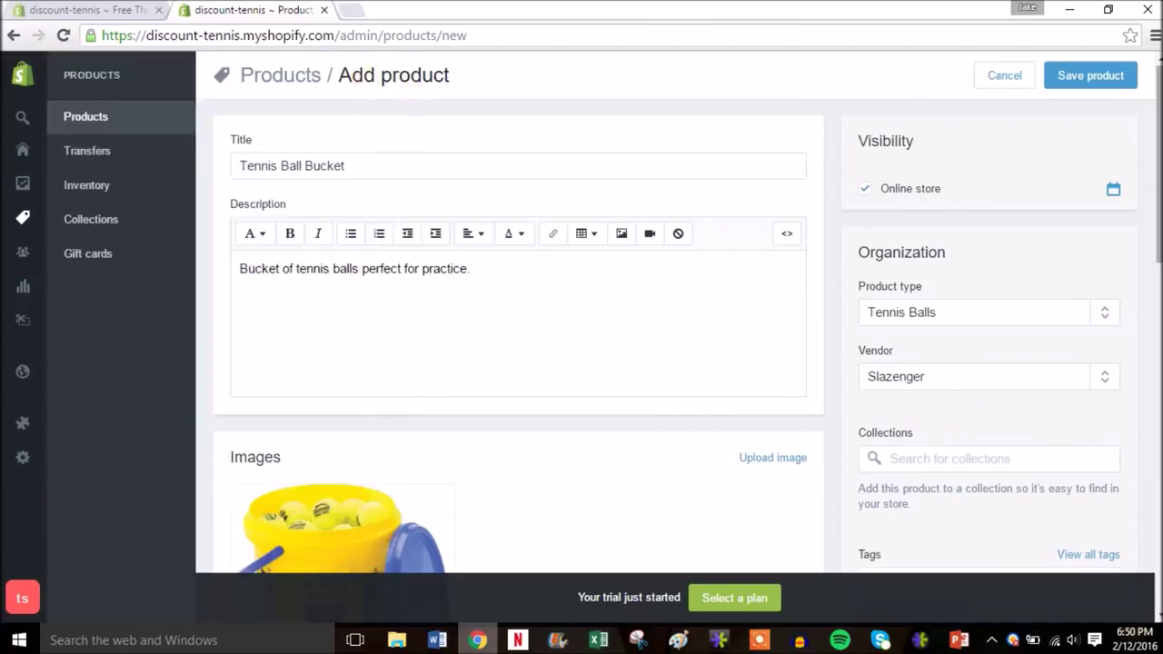
{"action": "left_click_drag", "start_coordinate": [1157, 273], "coordinate": [1158, 150]}
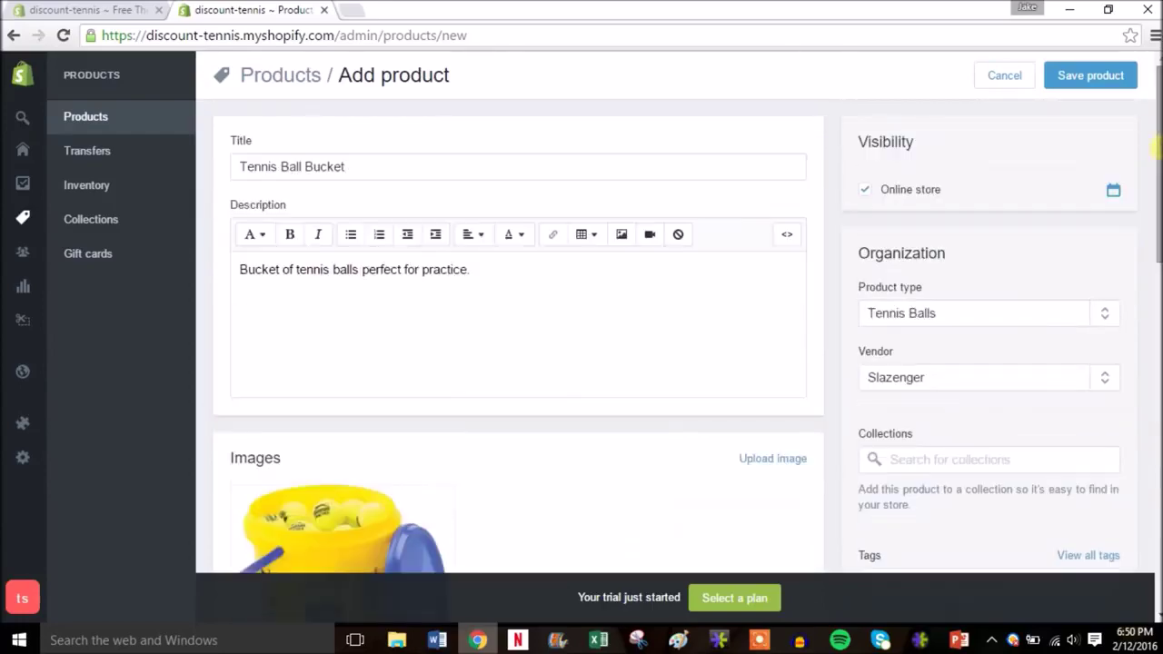
{"action": "left_click", "coordinate": [1070, 76]}
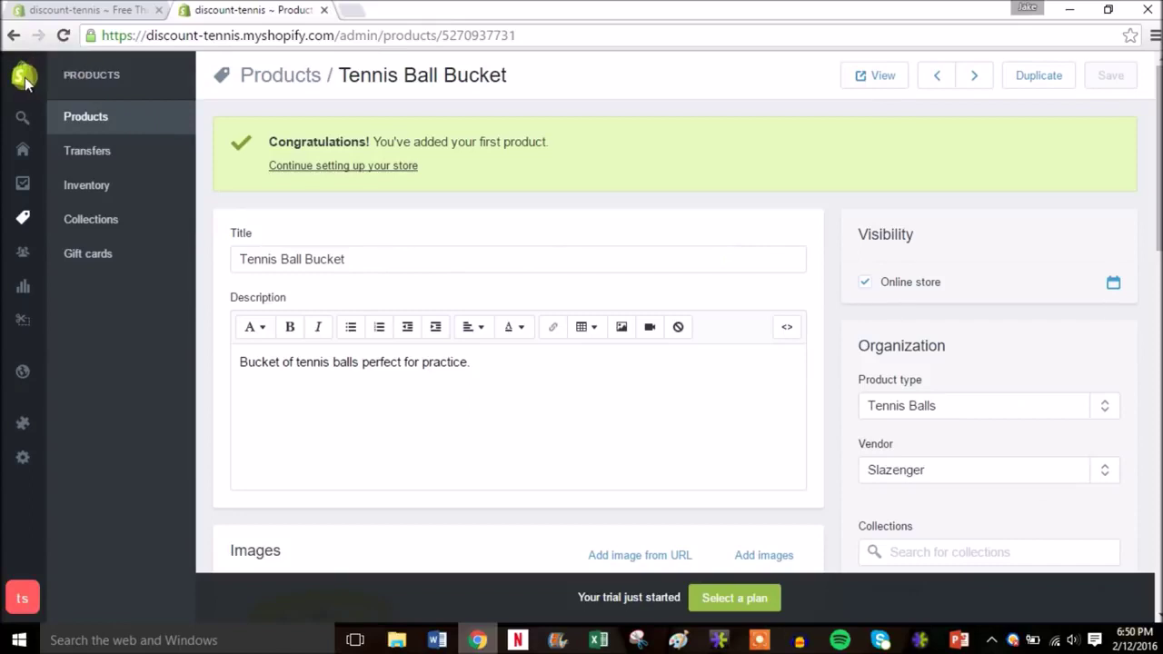
Open the online store's front page in a new browser tab and switch to it
{"action": "mouse_move", "coordinate": [24, 82]}
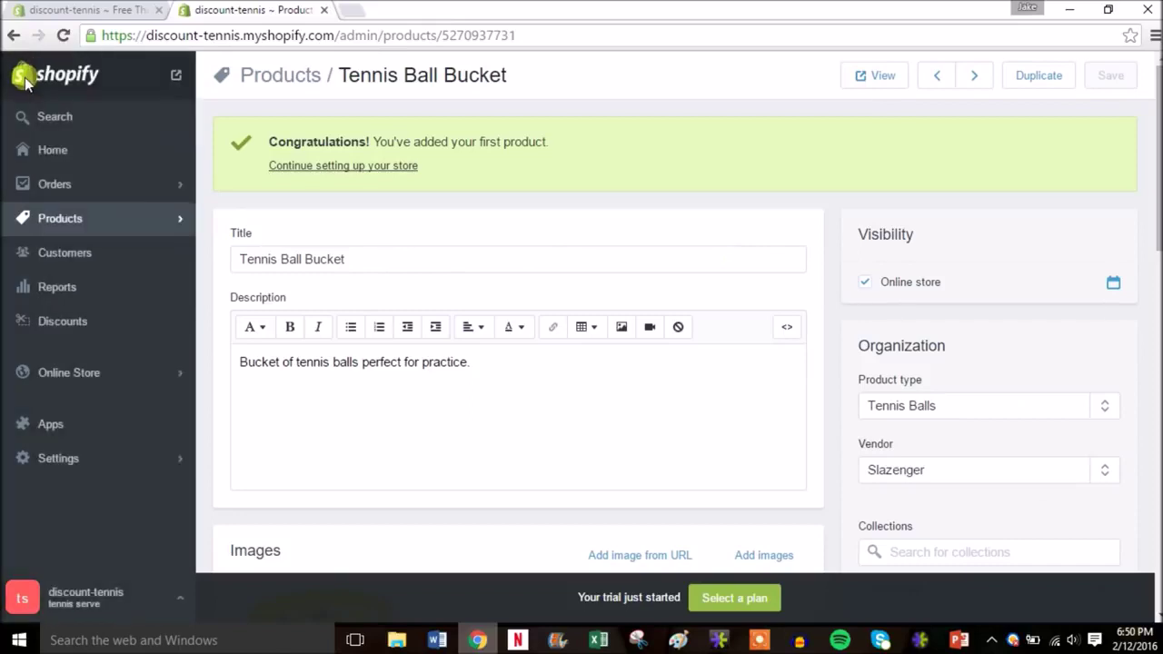
{"action": "right_click", "coordinate": [177, 82]}
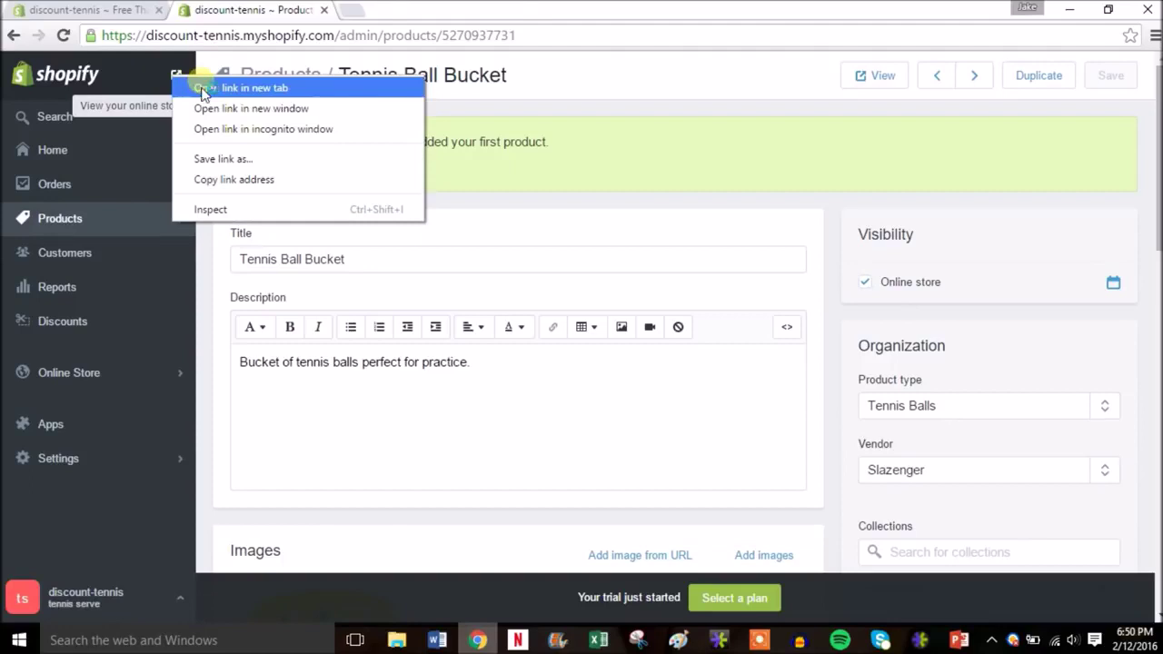
{"action": "left_click", "coordinate": [204, 85]}
{"action": "left_click", "coordinate": [422, 11]}
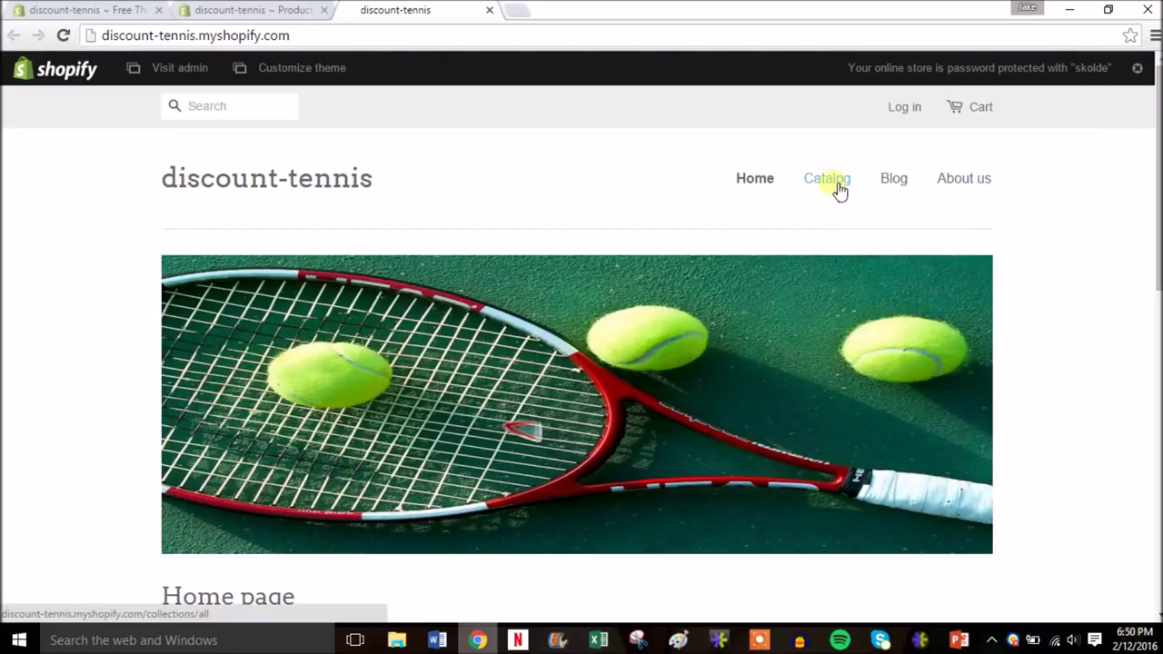
Examine the storefront's home page down to the featured items and return to its beginning
{"action": "left_click_drag", "start_coordinate": [1156, 182], "coordinate": [979, 358]}
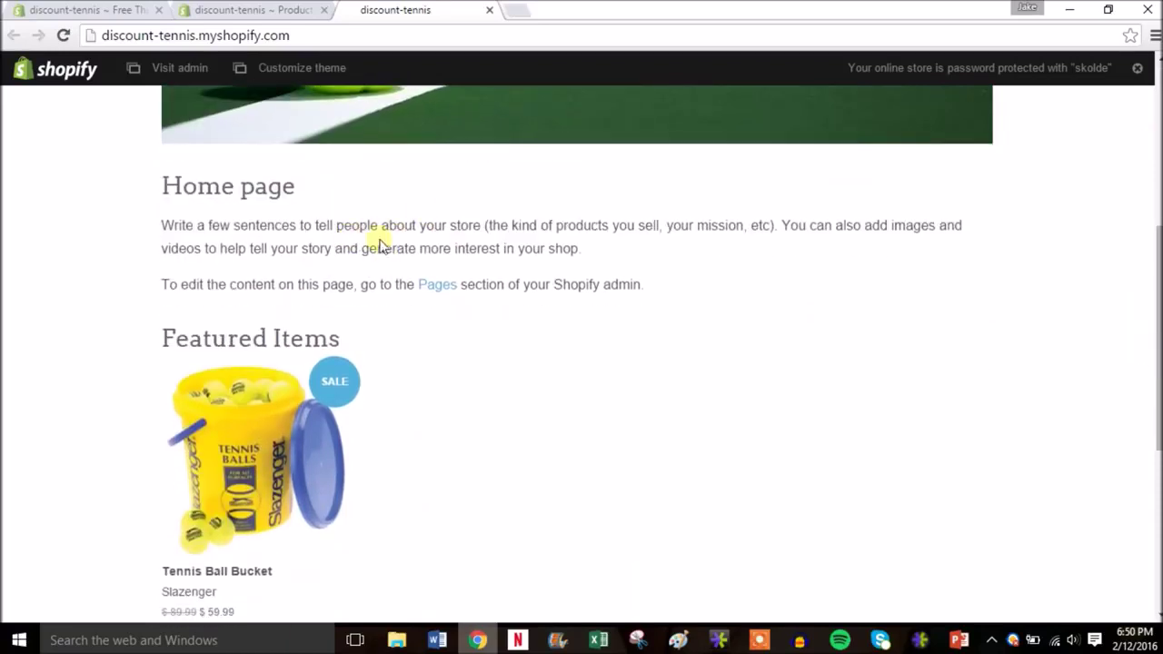
{"action": "scroll", "coordinate": [582, 354], "scroll_direction": "down", "scroll_amount": 1}
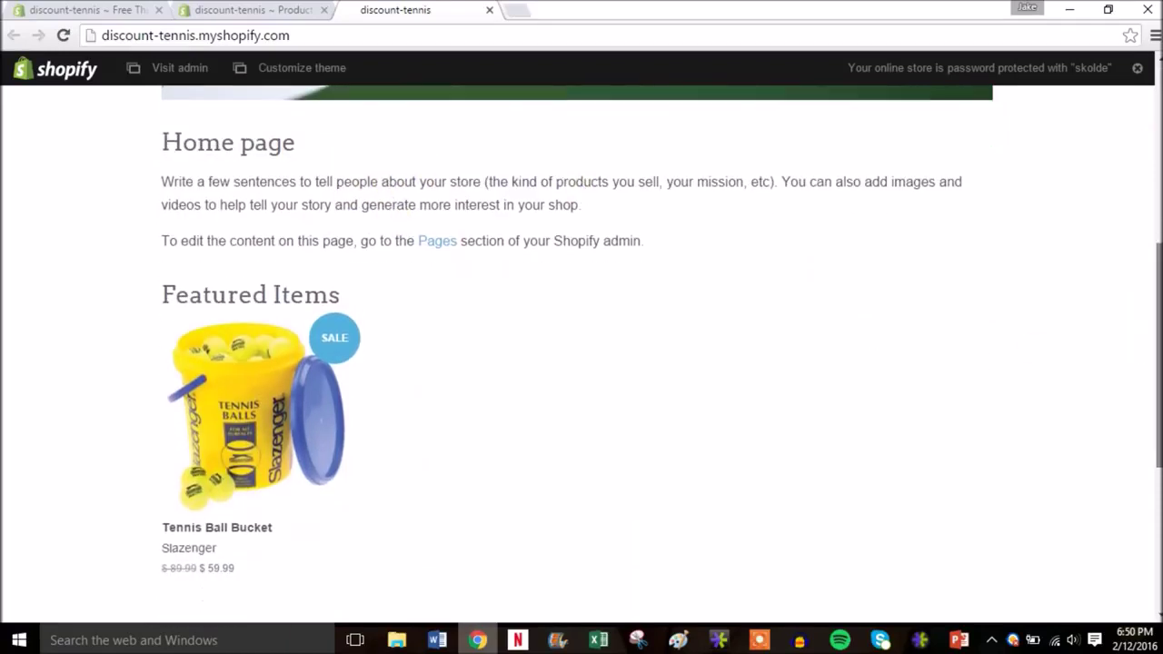
{"action": "scroll", "coordinate": [582, 354], "scroll_direction": "down", "scroll_amount": 1}
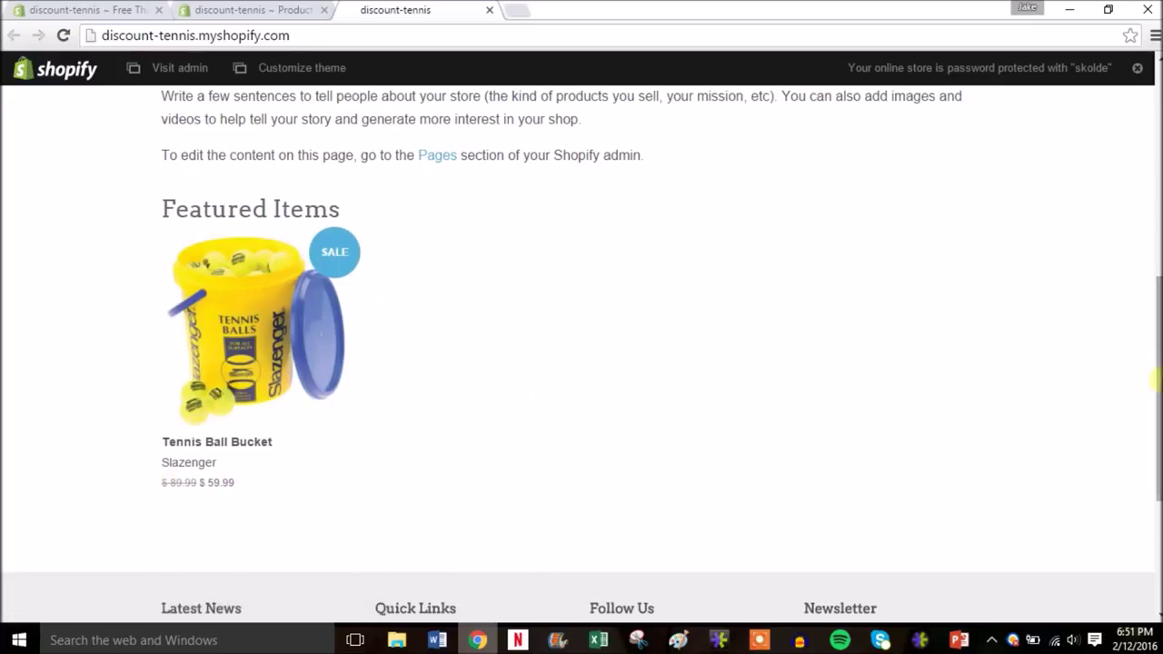
{"action": "scroll", "coordinate": [1156, 303], "scroll_direction": "up", "scroll_amount": 2}
{"action": "scroll", "coordinate": [1155, 303], "scroll_direction": "up", "scroll_amount": 4}
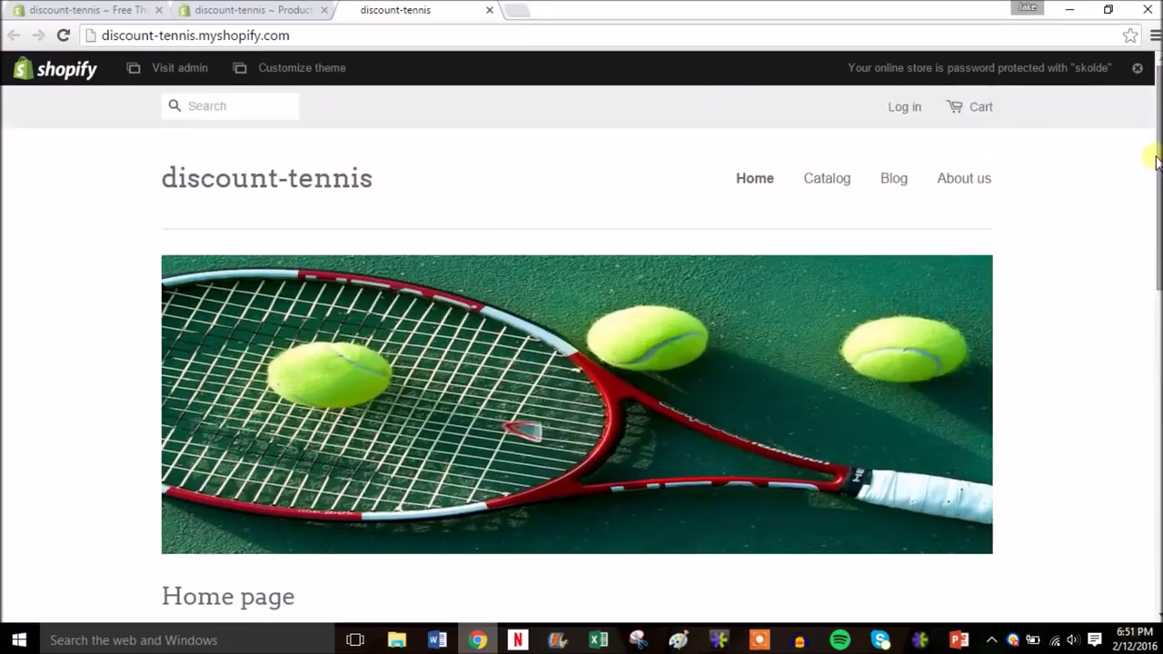
View the storefront's product catalog, then close the storefront page to return to the store admin
{"action": "left_click", "coordinate": [836, 180]}
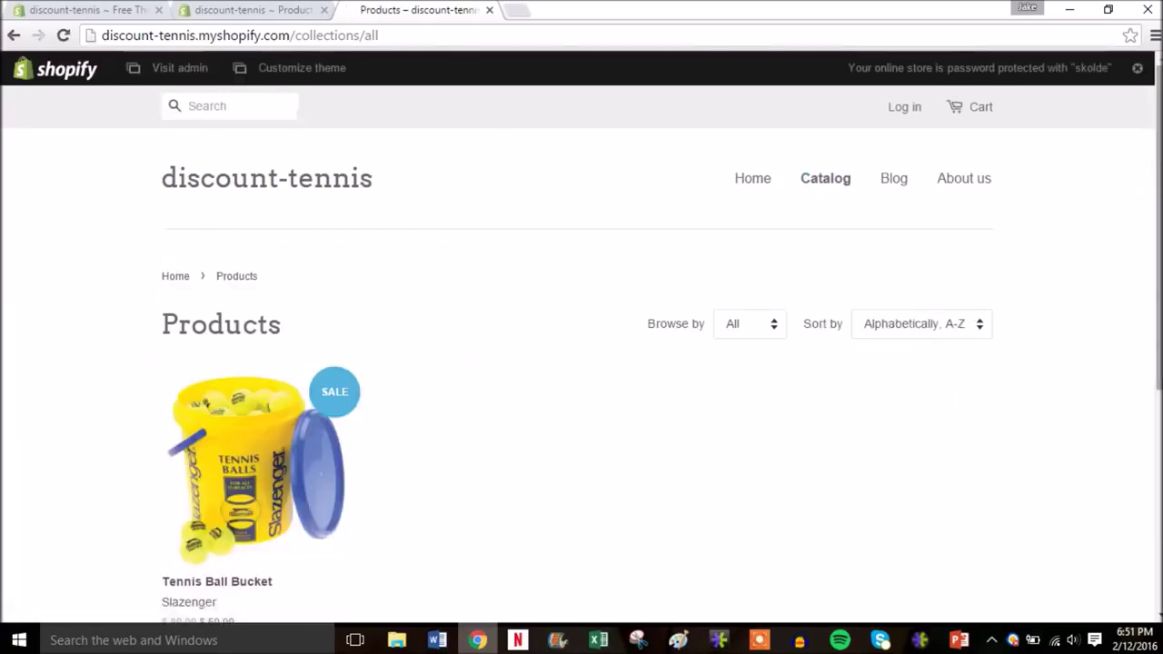
{"action": "scroll", "coordinate": [582, 338], "scroll_direction": "down", "scroll_amount": 3}
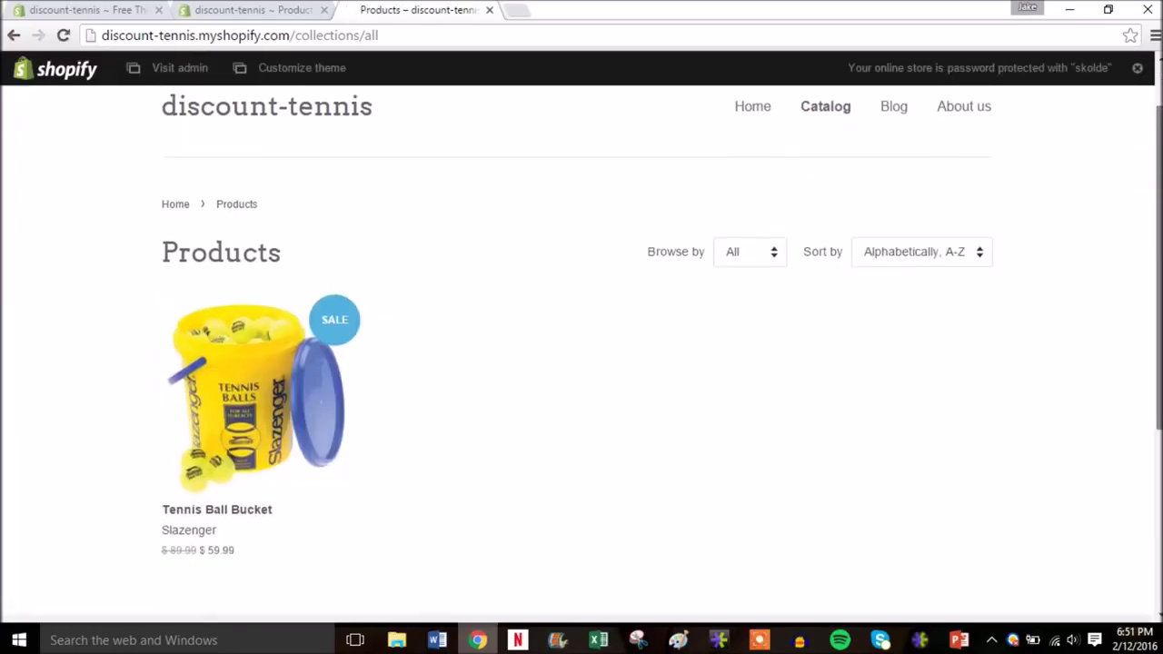
{"action": "scroll", "coordinate": [582, 364], "scroll_direction": "up", "scroll_amount": 3}
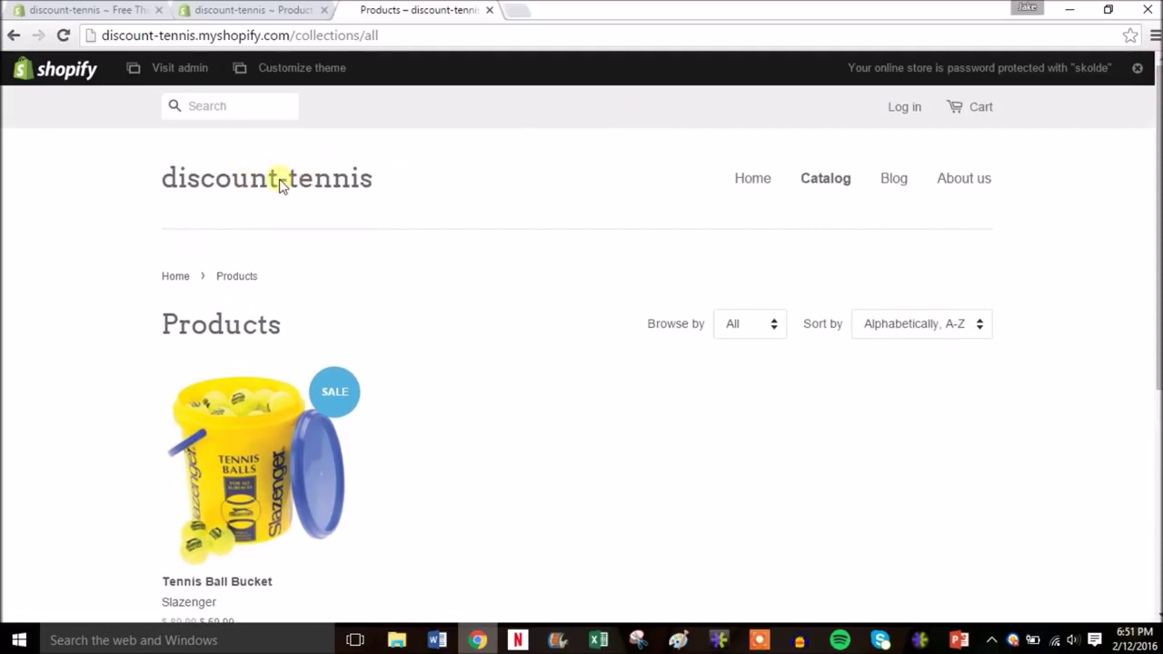
{"action": "left_click", "coordinate": [489, 10]}
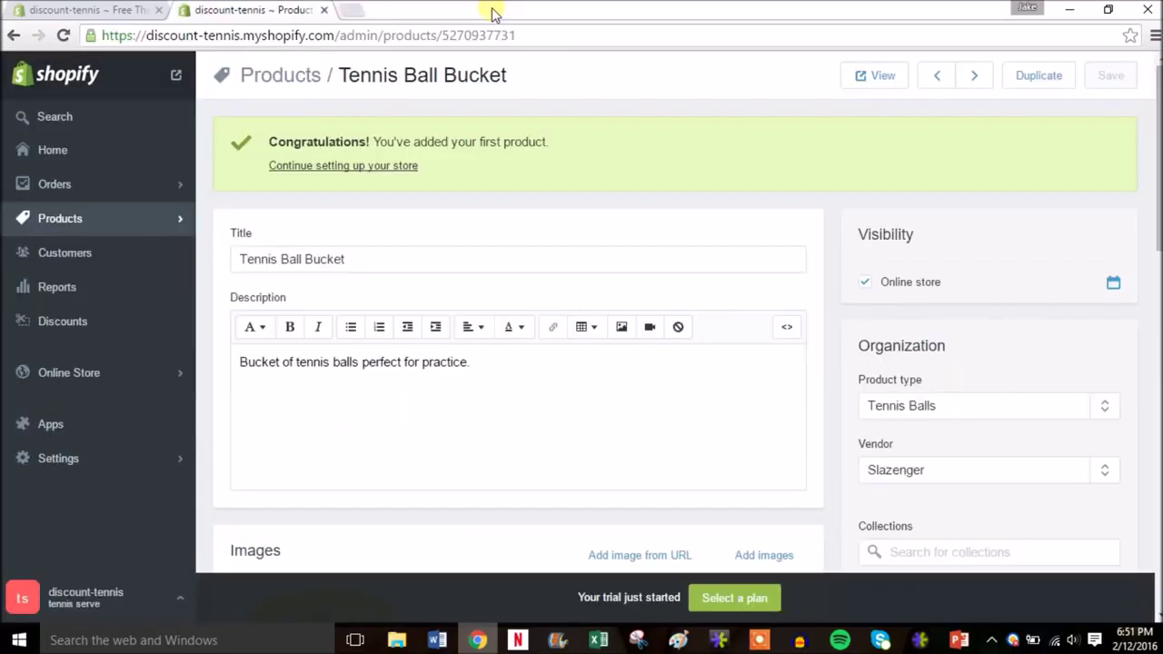
Start a new product in the store's product list and title it "Babolat Aero Drive Tennis Racquet"
{"action": "left_click", "coordinate": [153, 224]}
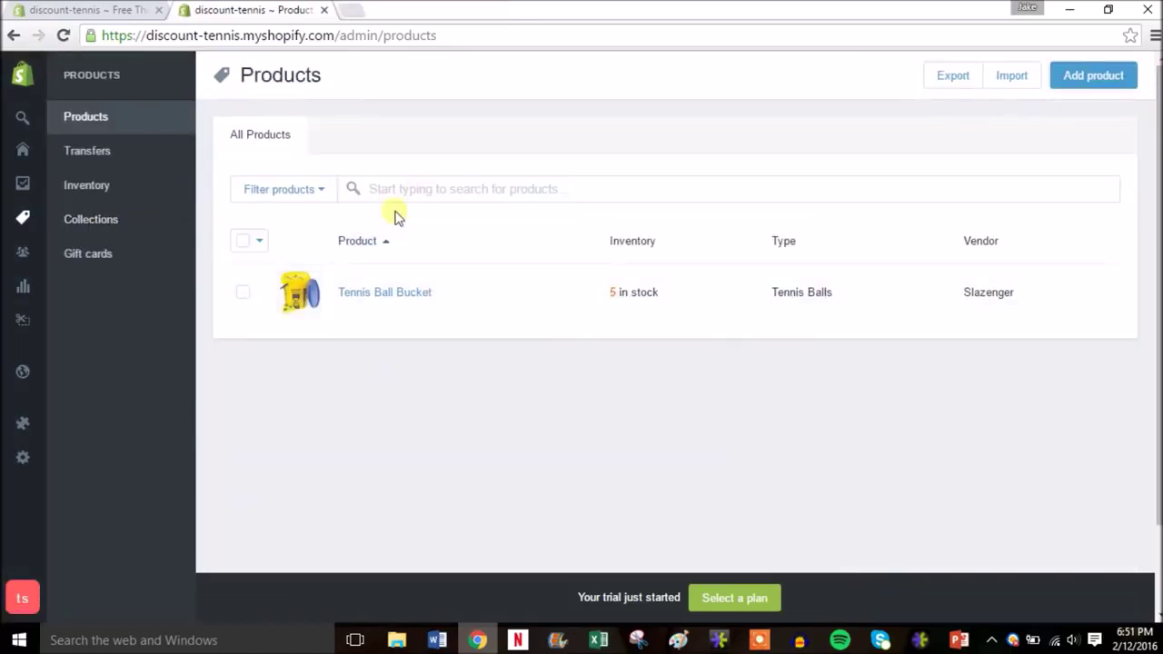
{"action": "left_click", "coordinate": [1084, 78]}
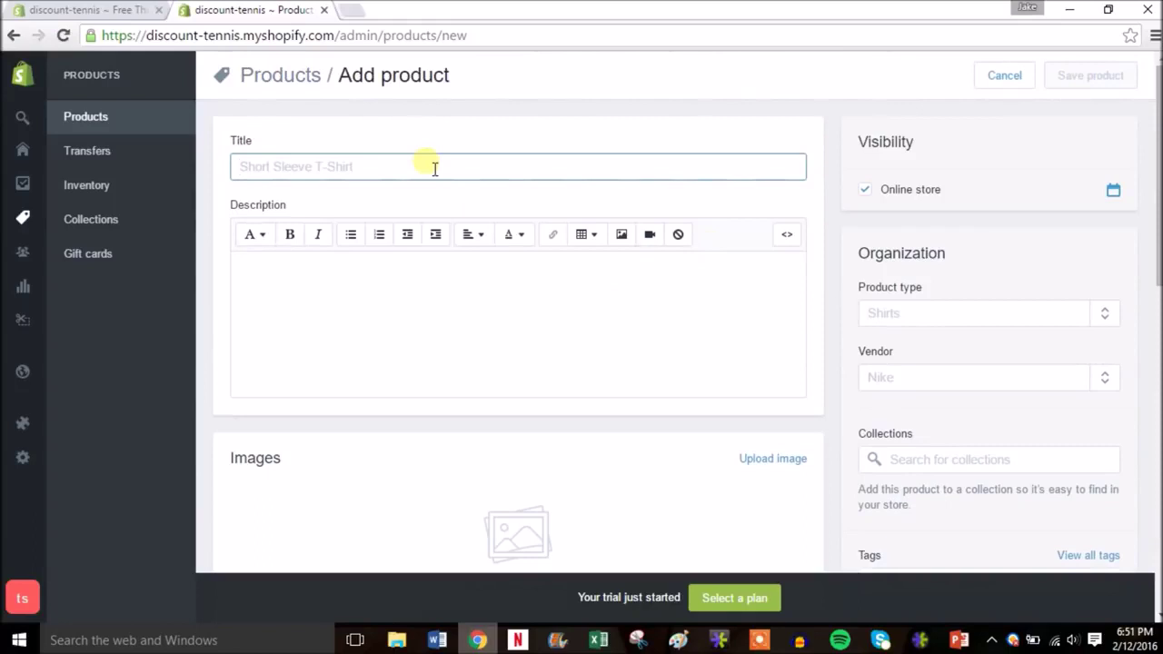
{"action": "type", "text": "T"}
{"action": "key", "text": "BackSpace"}
{"action": "type", "text": "Babo"}
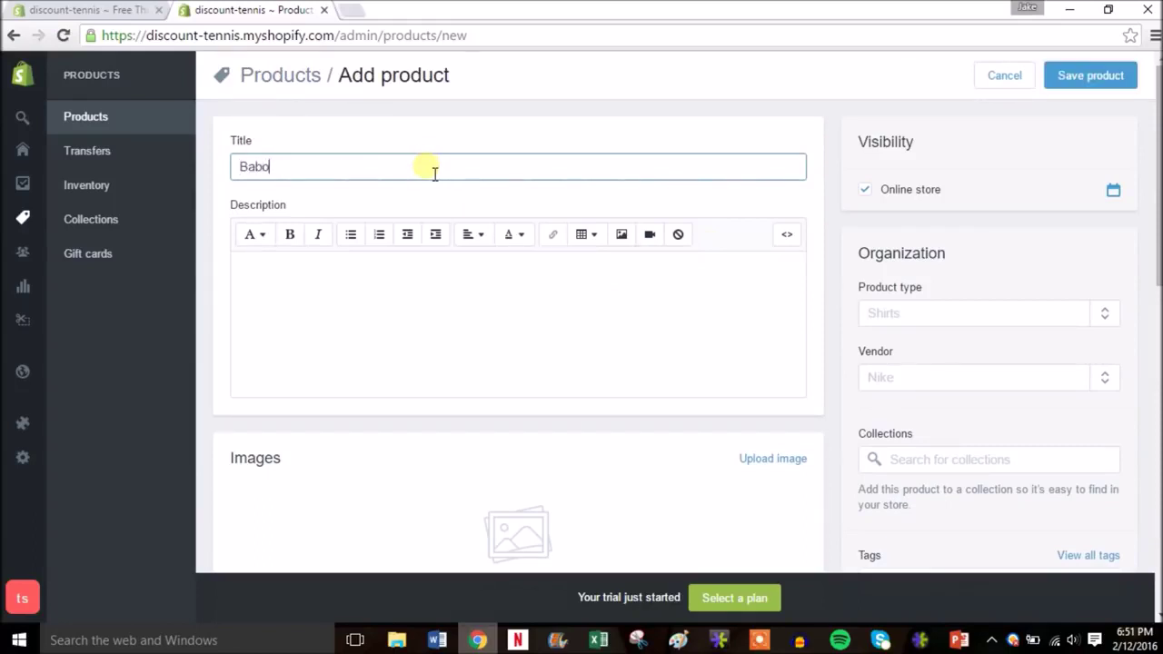
{"action": "type", "text": "lat Aero Drive Tennis R"}
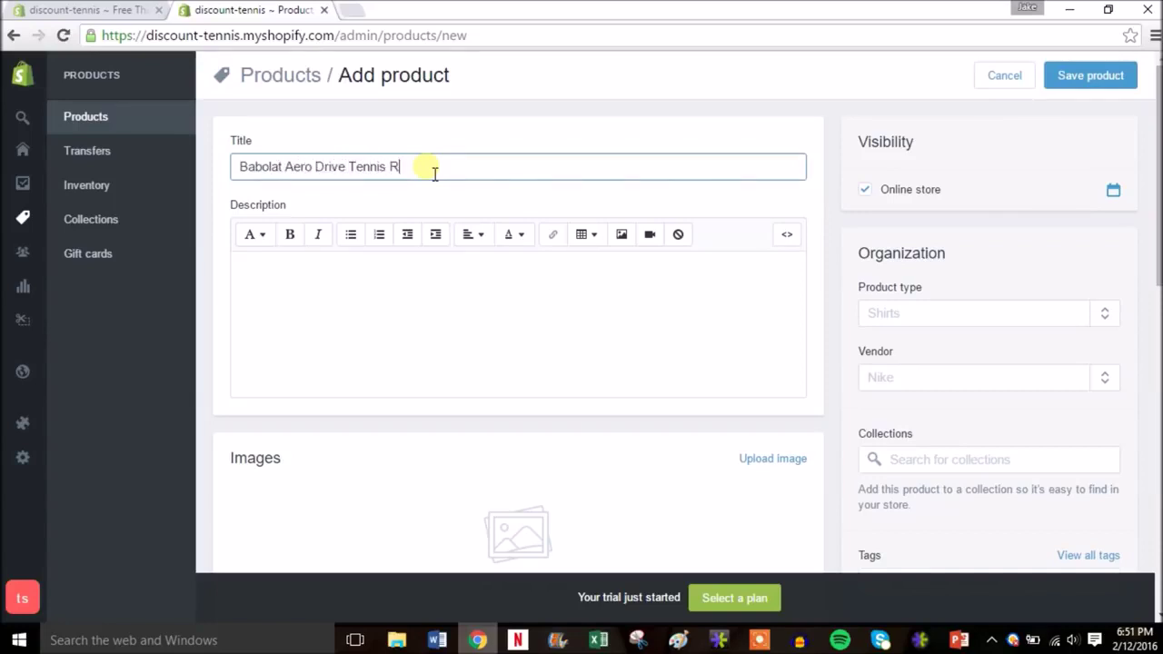
{"action": "type", "text": "acquet"}
Enter the product description "Step up your game with the racquet of choice by professionals Rafael Nadal and Caroline Wozniacki."
{"action": "left_click", "coordinate": [396, 307]}
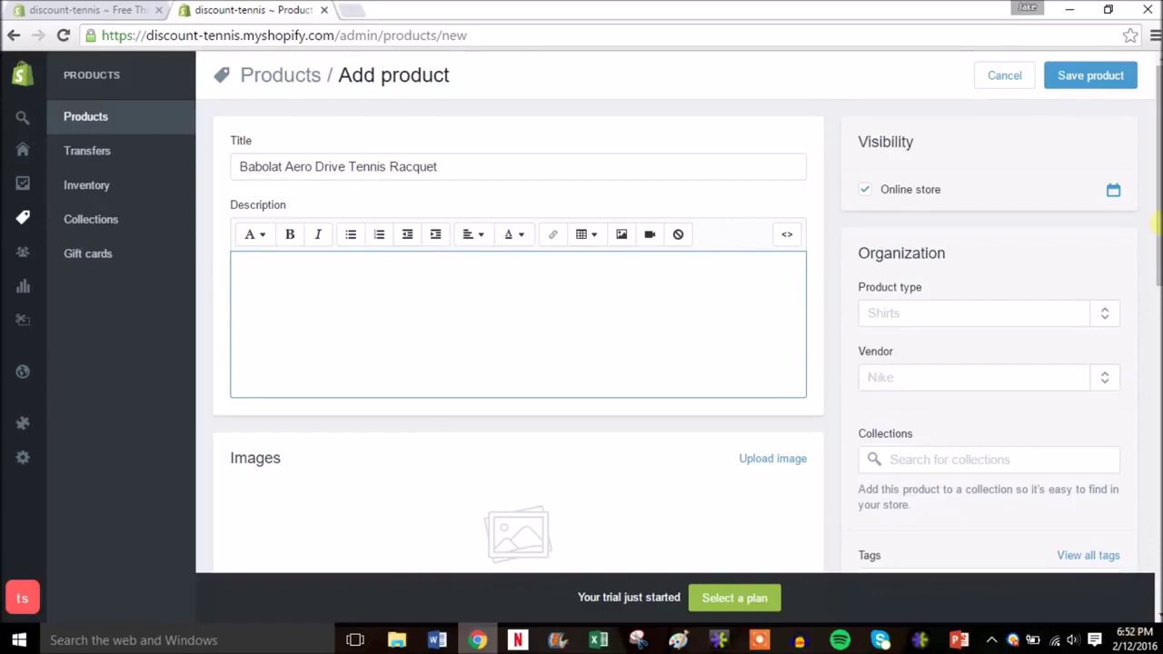
{"action": "type", "text": "STep S"}
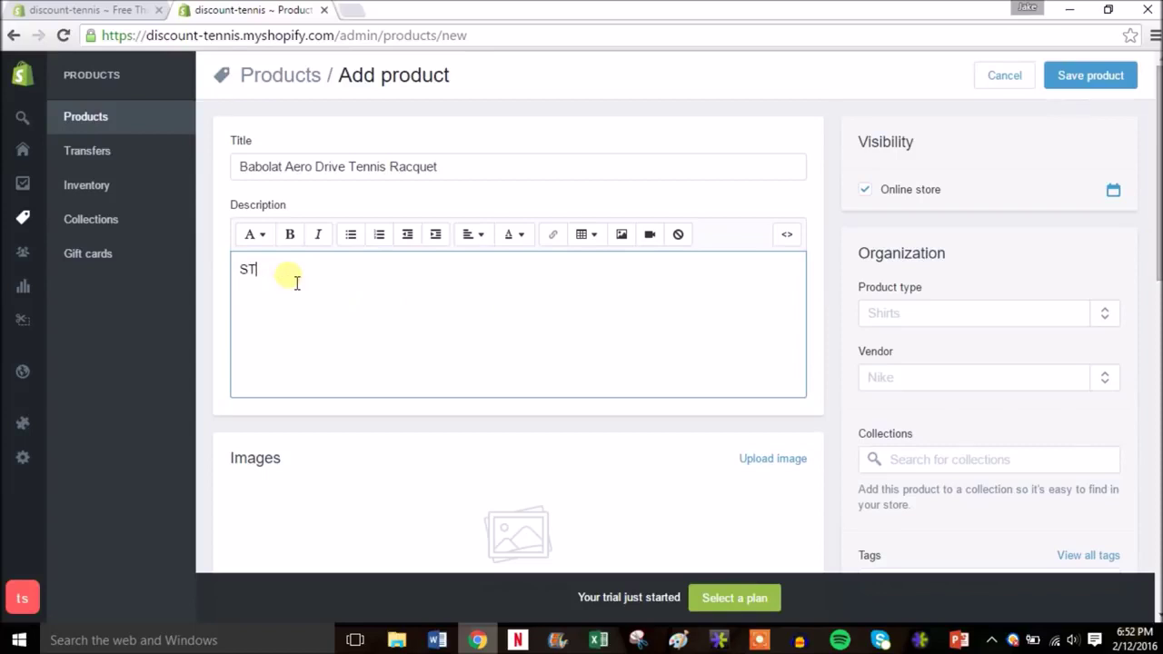
{"action": "type", "text": "p your game with the r"}
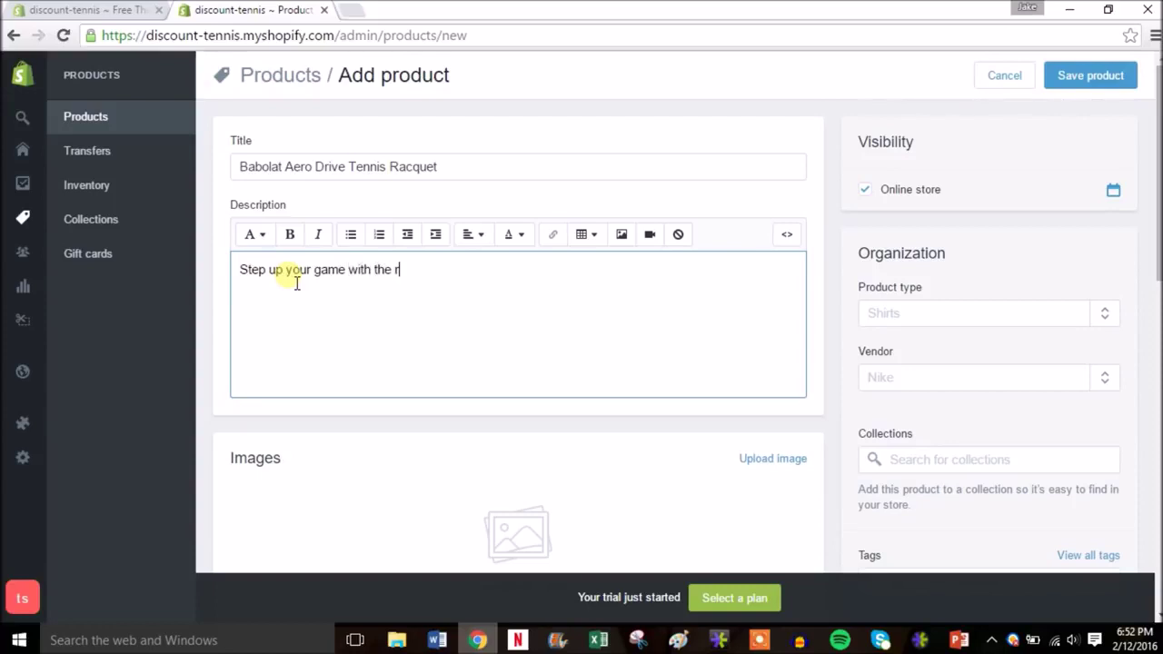
{"action": "type", "text": "acquet of choice b"}
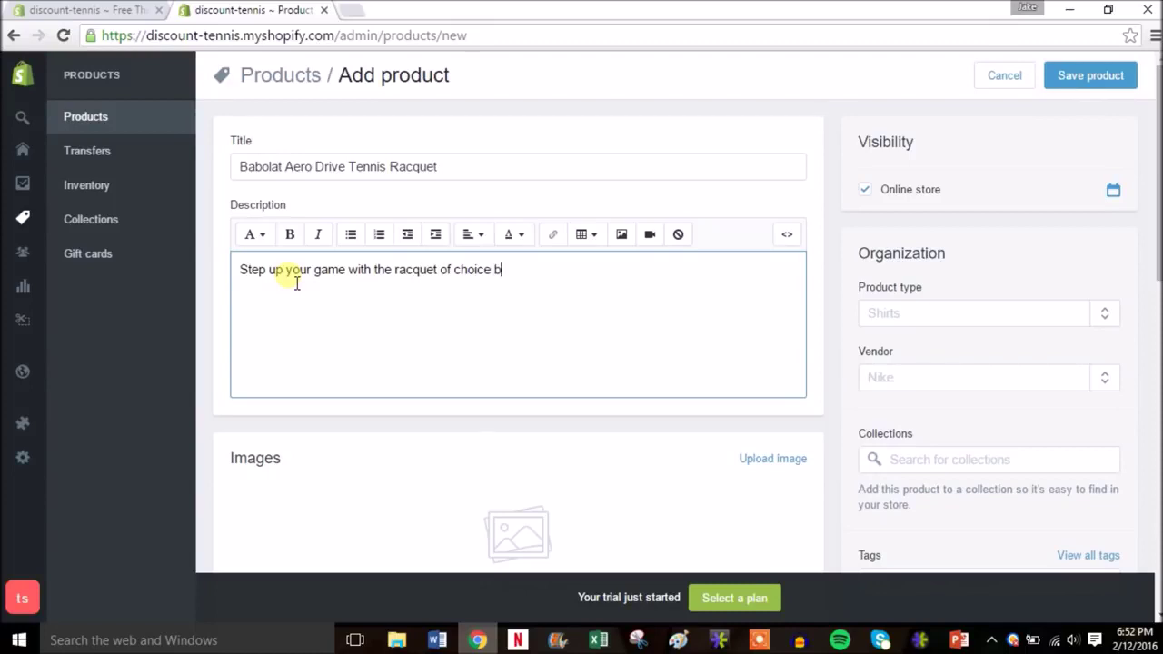
{"action": "type", "text": "y professionals Rafel"}
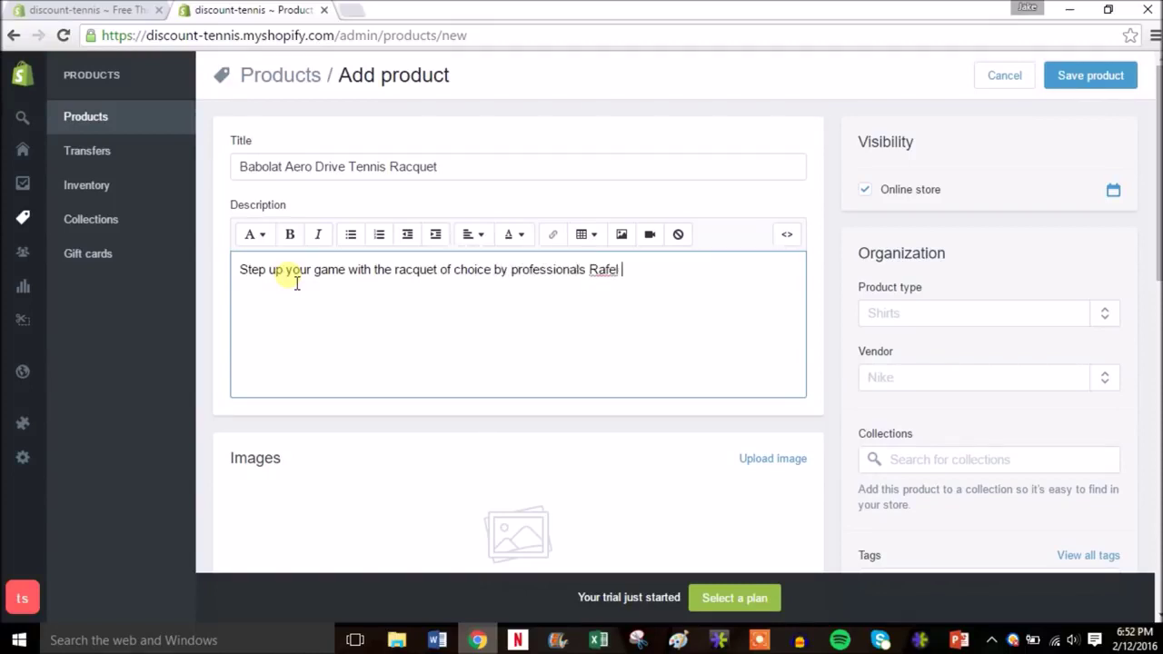
{"action": "key", "text": "BackSpace"}
{"action": "key", "text": "BackSpace"}
{"action": "key", "text": "BackSpace"}
{"action": "type", "text": "ael Nadal and Caroline Woz"}
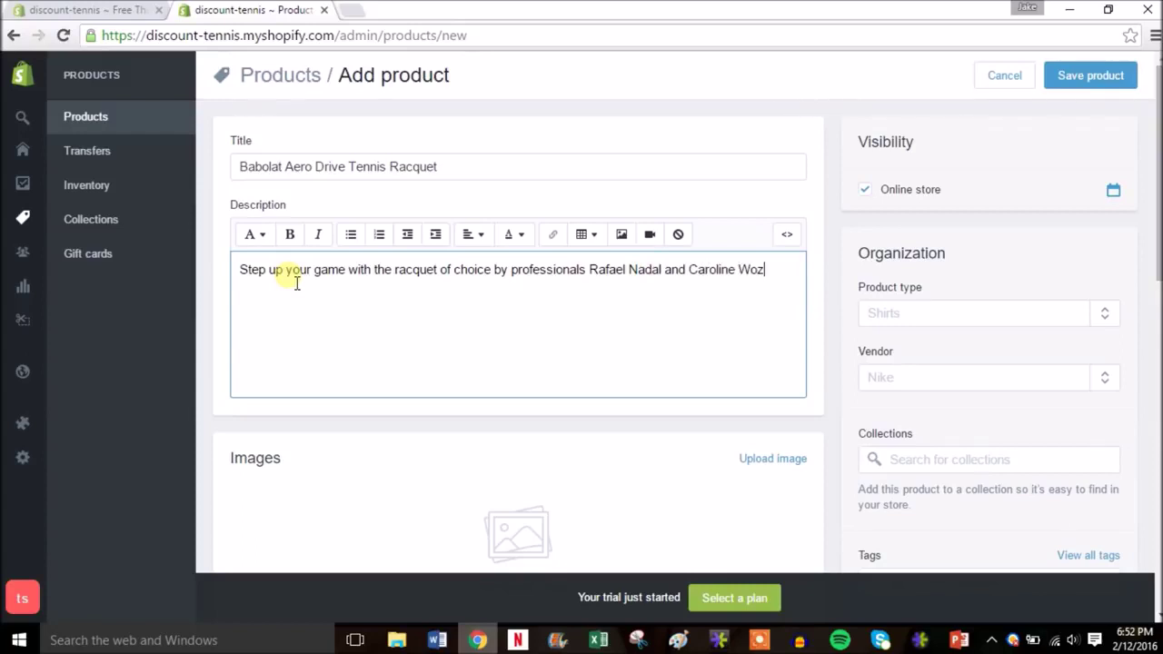
{"action": "type", "text": "niacki."}
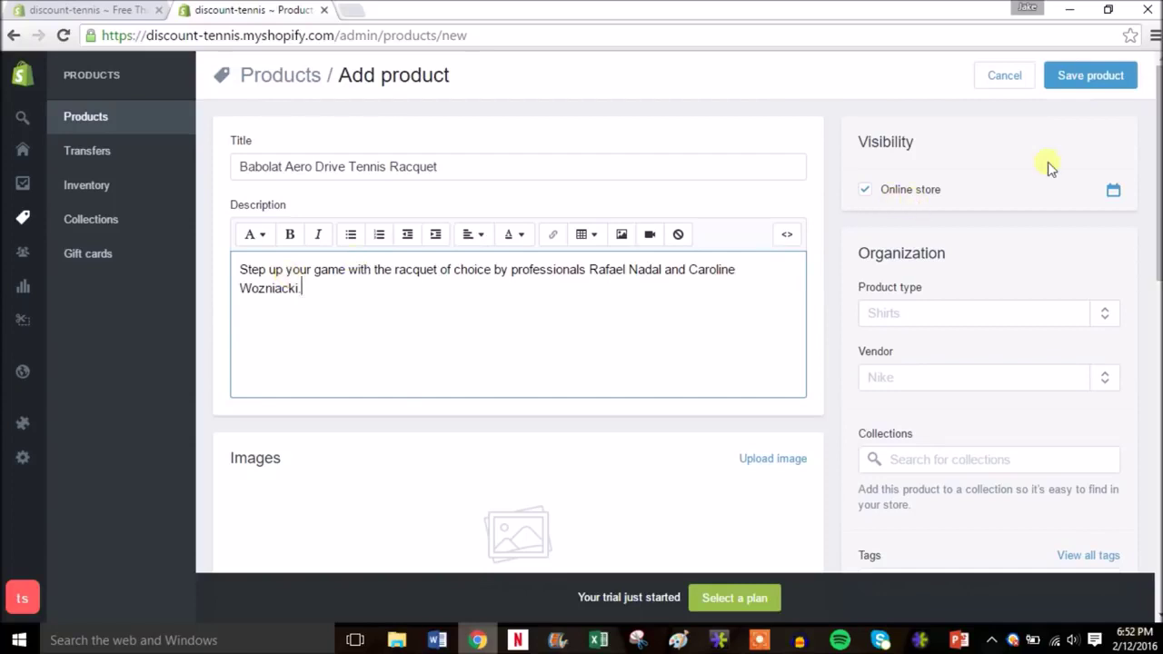
Upload the picture "babolat aero drive racquet" from the Shopify Sample Site folder as the product image
{"action": "left_click_drag", "start_coordinate": [1157, 159], "coordinate": [1157, 240]}
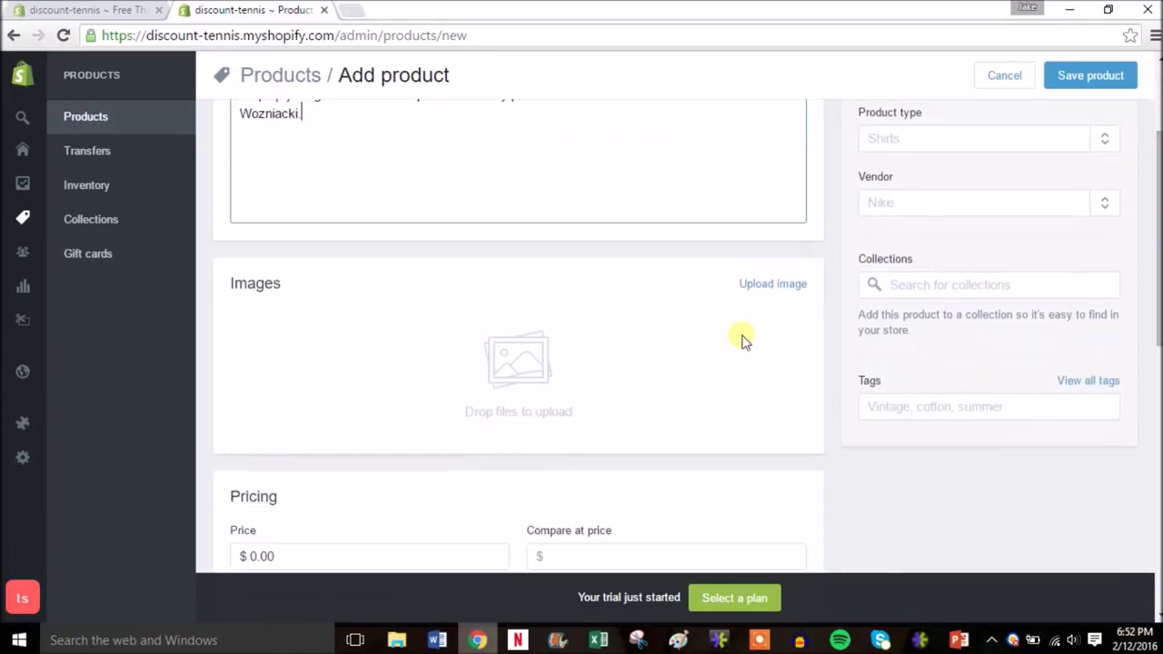
{"action": "left_click", "coordinate": [775, 285]}
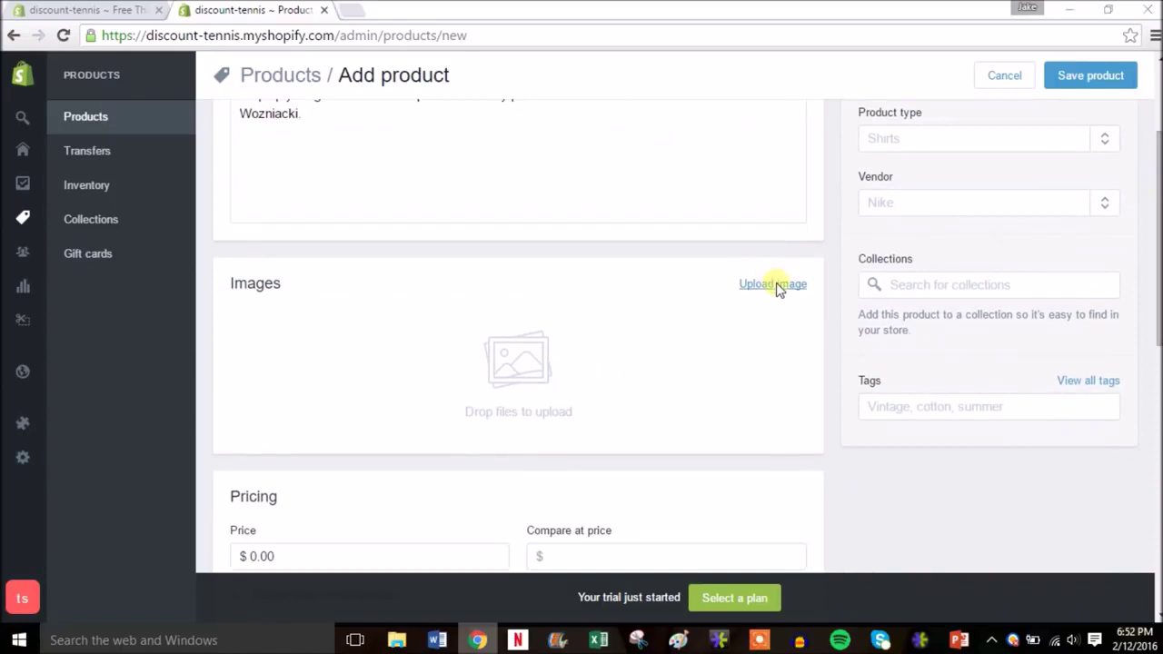
{"action": "left_click", "coordinate": [207, 209]}
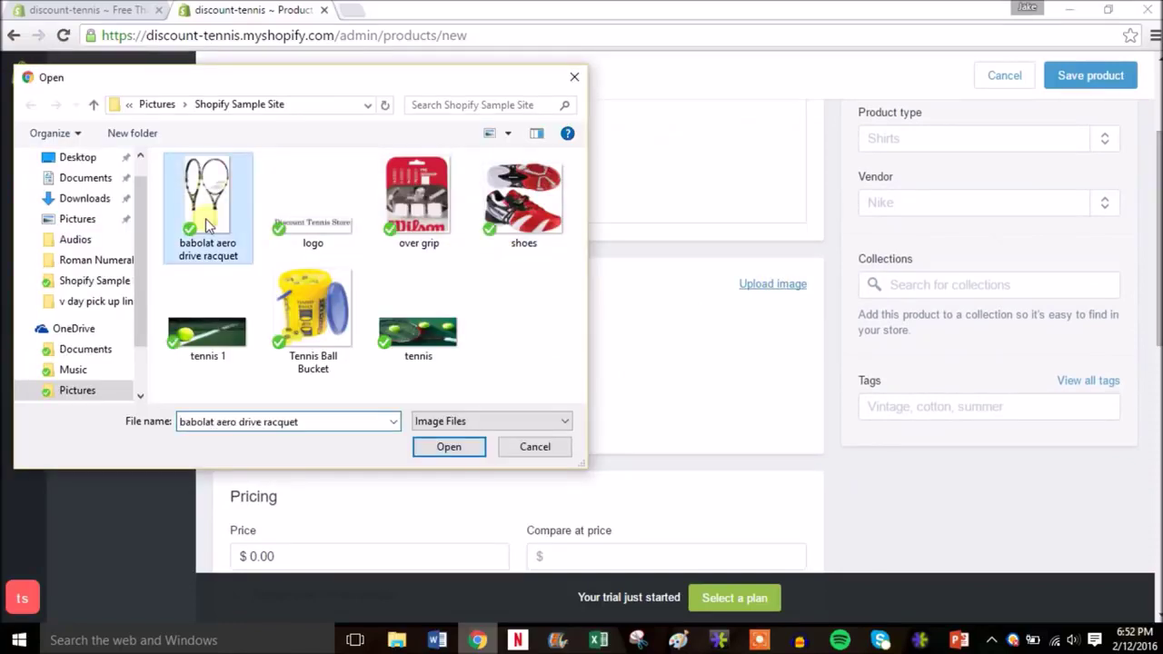
{"action": "left_click", "coordinate": [449, 446]}
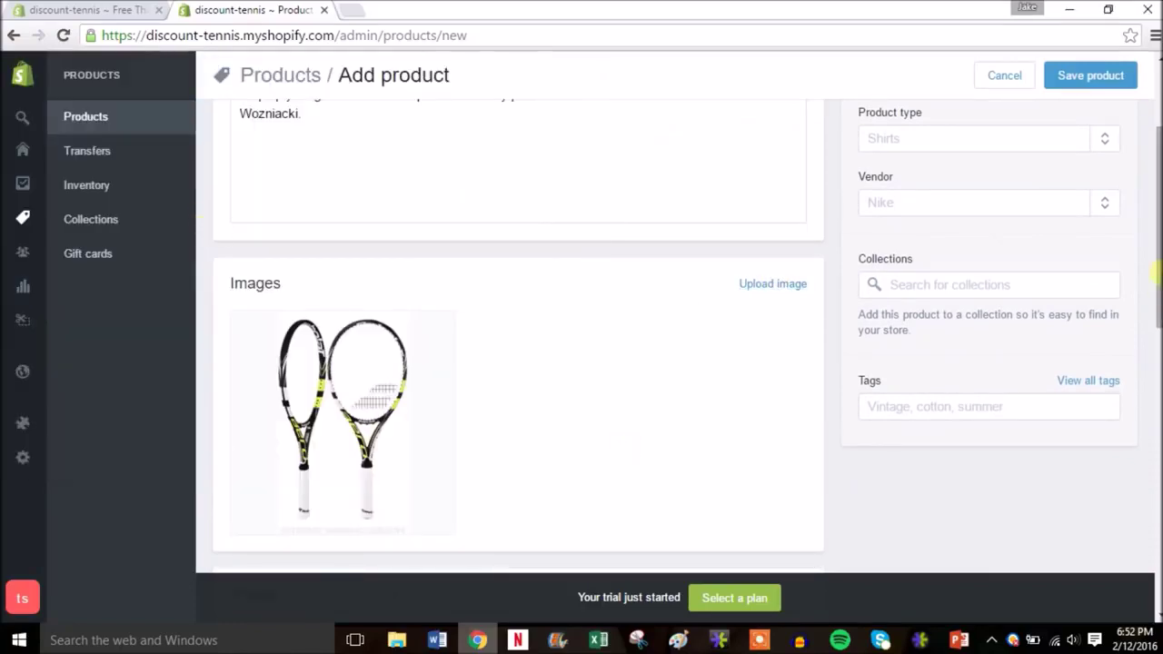
Add Racquets as the racquet's product type and Babolat as its vendor
{"action": "left_click_drag", "start_coordinate": [1158, 272], "coordinate": [1158, 220]}
{"action": "left_click", "coordinate": [968, 263]}
{"action": "type", "text": "Racquets"}
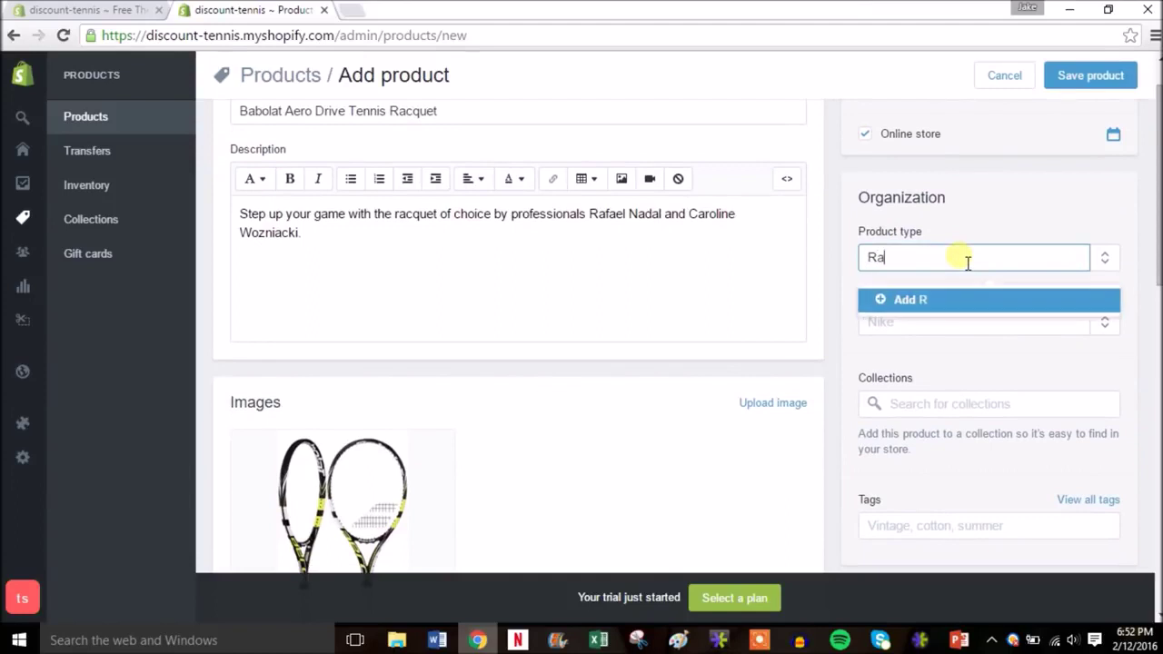
{"action": "left_click", "coordinate": [914, 300]}
{"action": "left_click", "coordinate": [914, 326]}
{"action": "type", "text": "Bablo"}
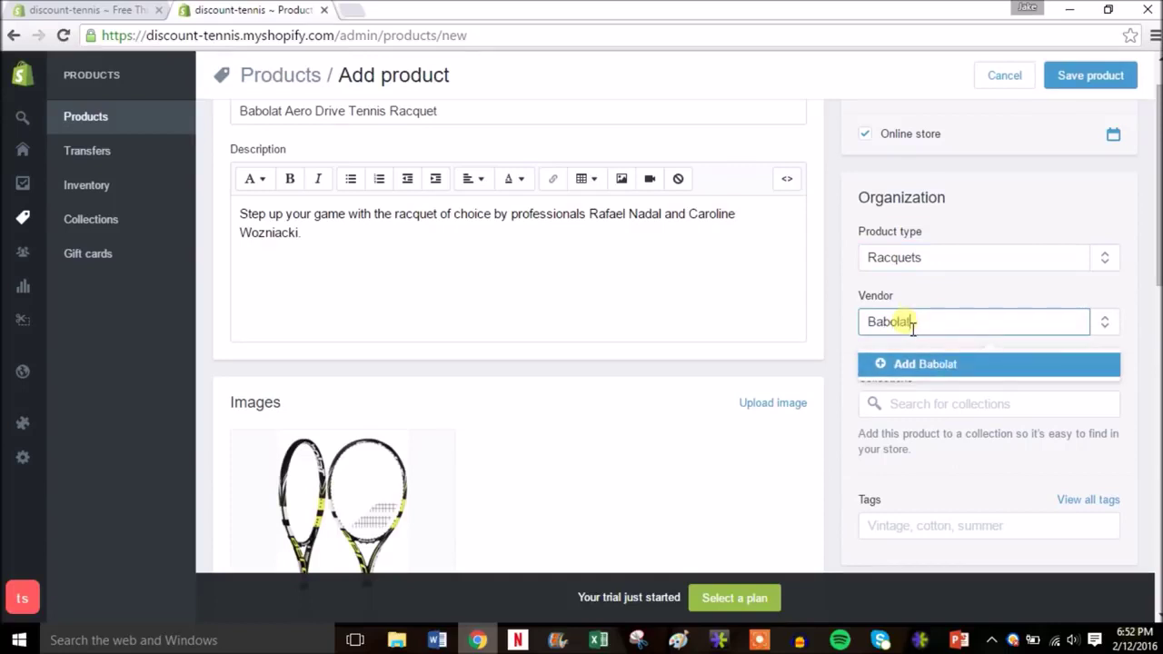
{"action": "left_click", "coordinate": [909, 364]}
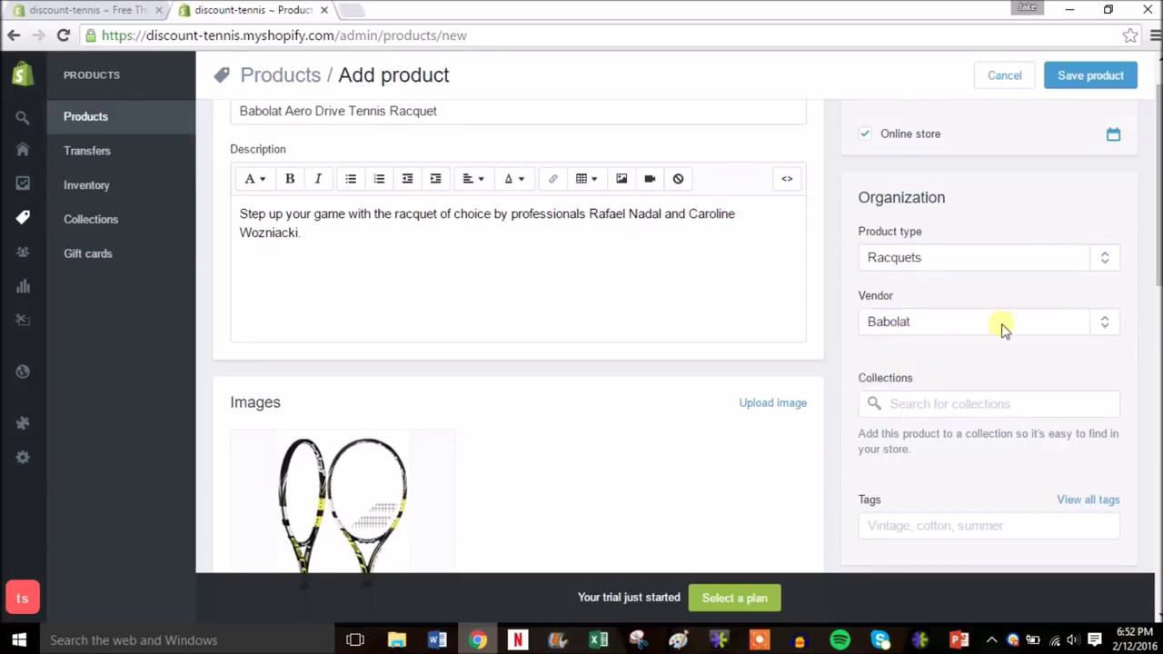
Tag the racquet product with the existing tag "tennis" and a new tag "racquet"
{"action": "scroll", "coordinate": [1152, 321], "scroll_direction": "down", "scroll_amount": 2}
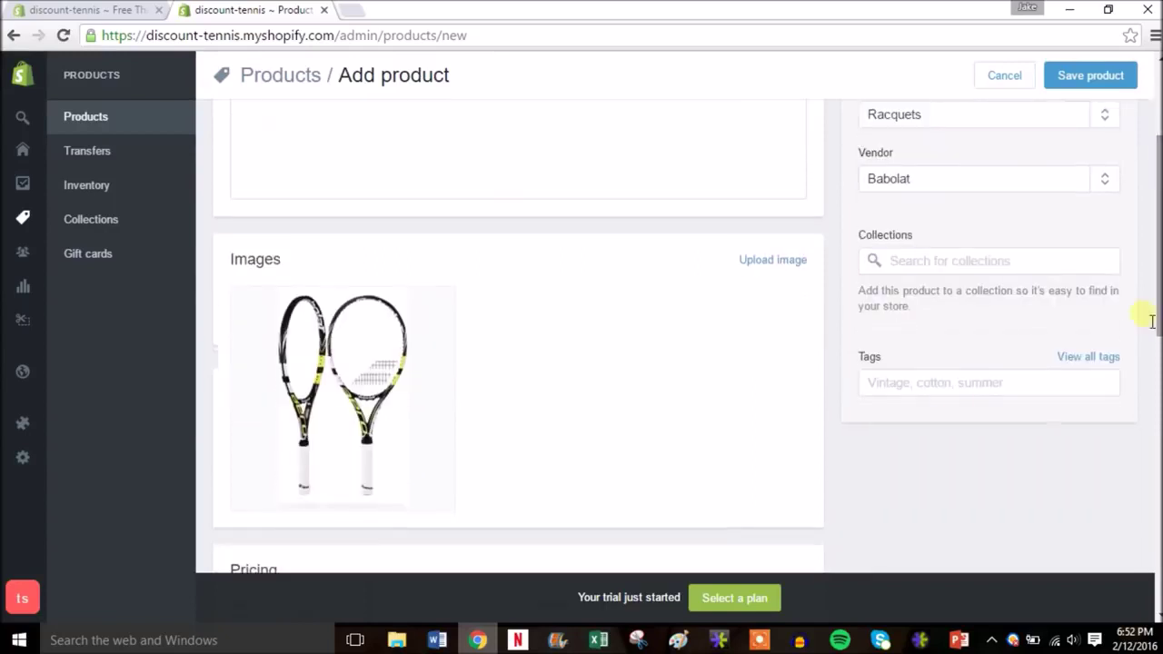
{"action": "left_click", "coordinate": [945, 397]}
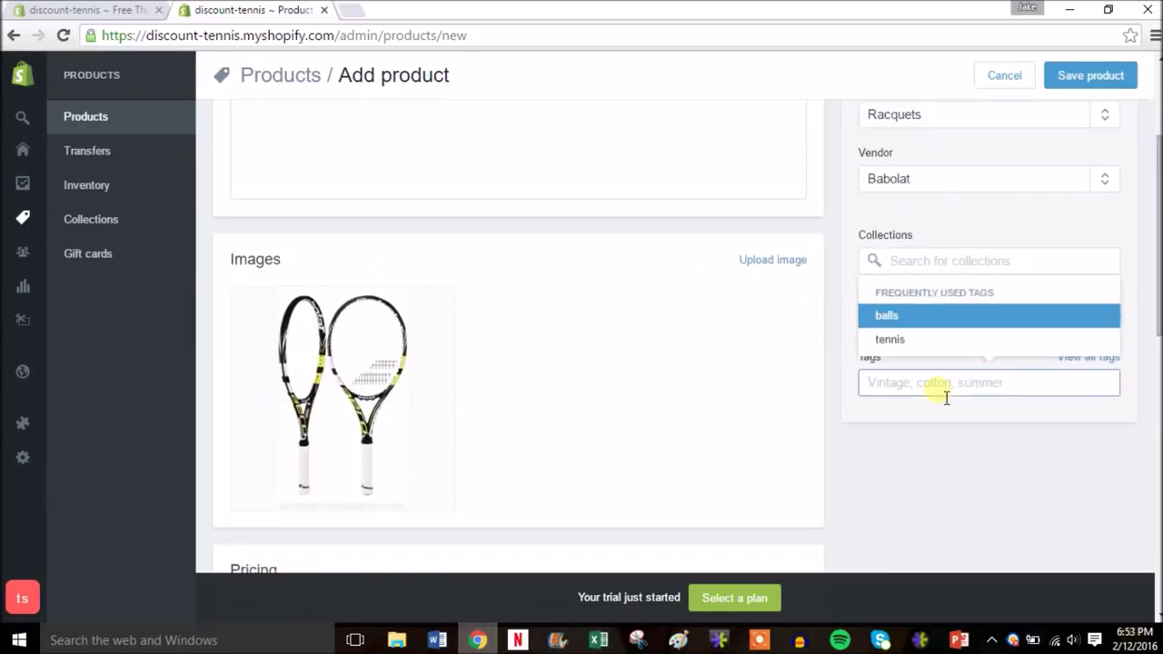
{"action": "type", "text": "te"}
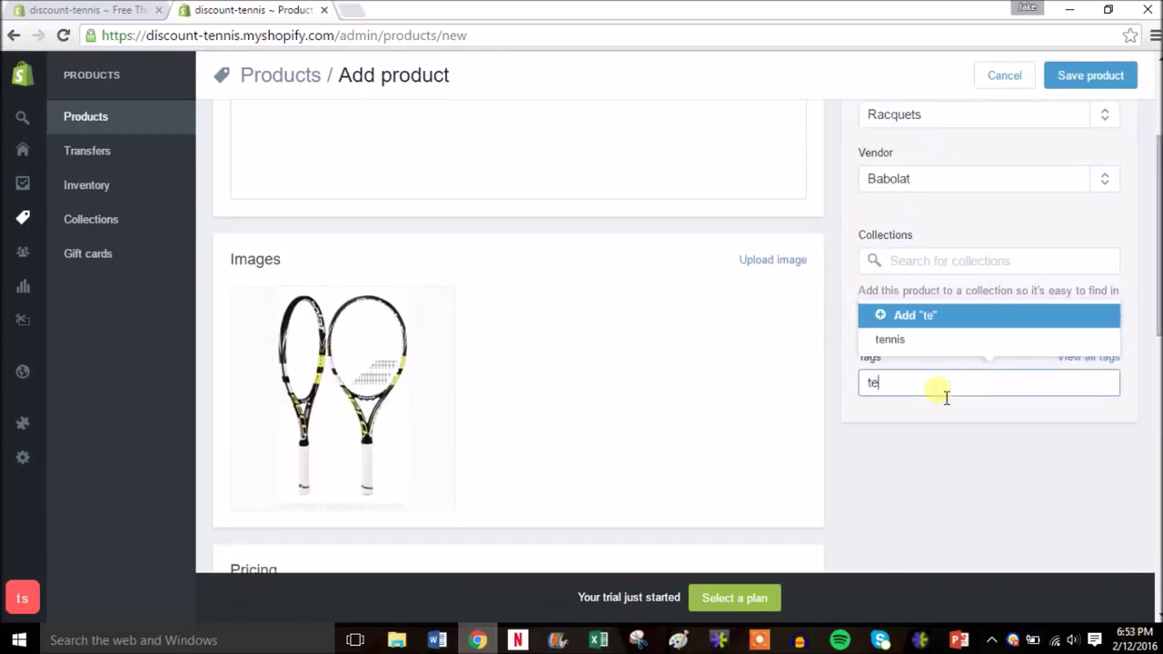
{"action": "left_click", "coordinate": [903, 338]}
{"action": "left_click", "coordinate": [954, 388]}
{"action": "type", "text": "racquet"}
{"action": "left_click", "coordinate": [952, 344]}
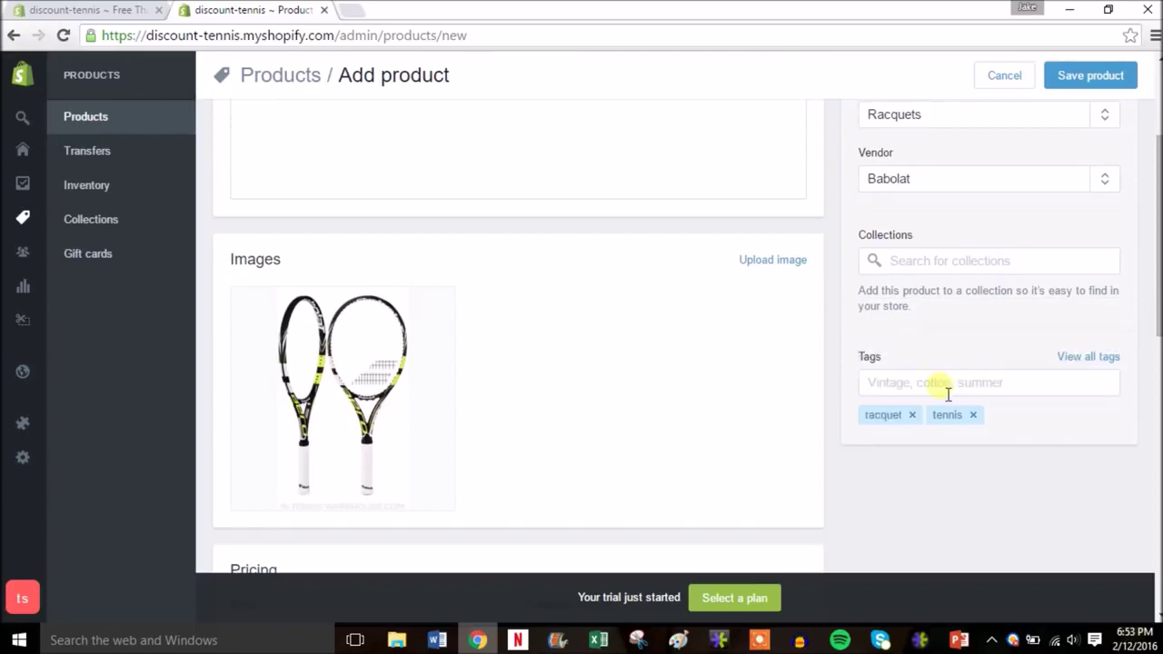
Add the tags "babolat" and "aero drive" to the racquet product
{"action": "left_click", "coordinate": [948, 393]}
{"action": "type", "text": "babol"}
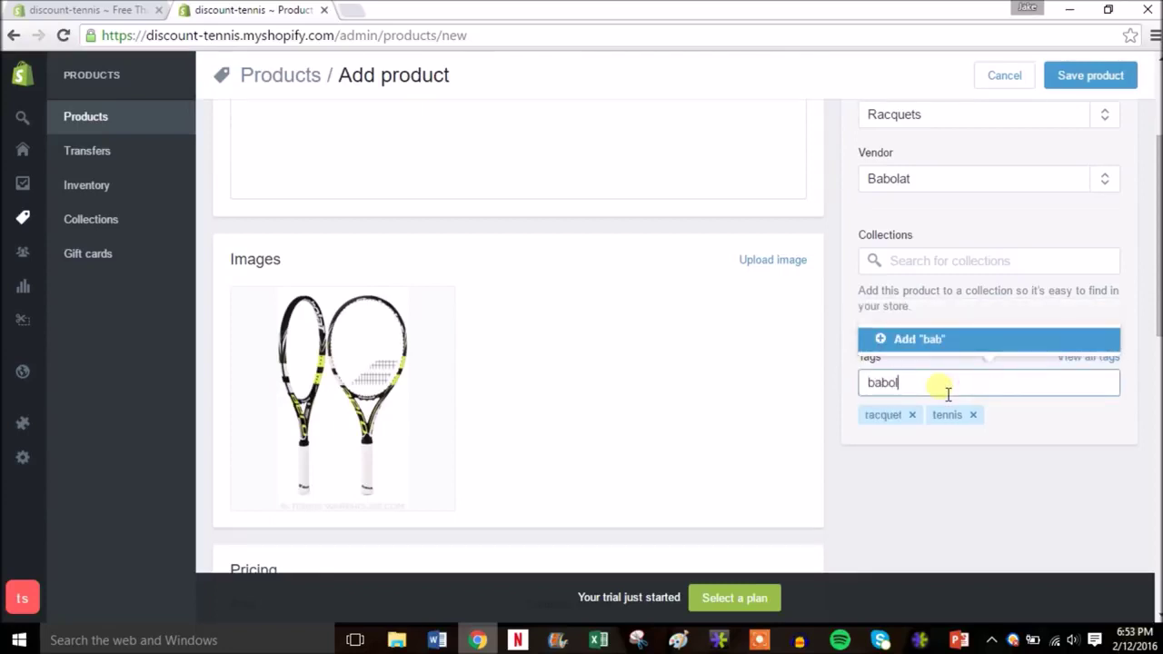
{"action": "type", "text": "at"}
{"action": "key", "text": "Return"}
{"action": "type", "text": "a"}
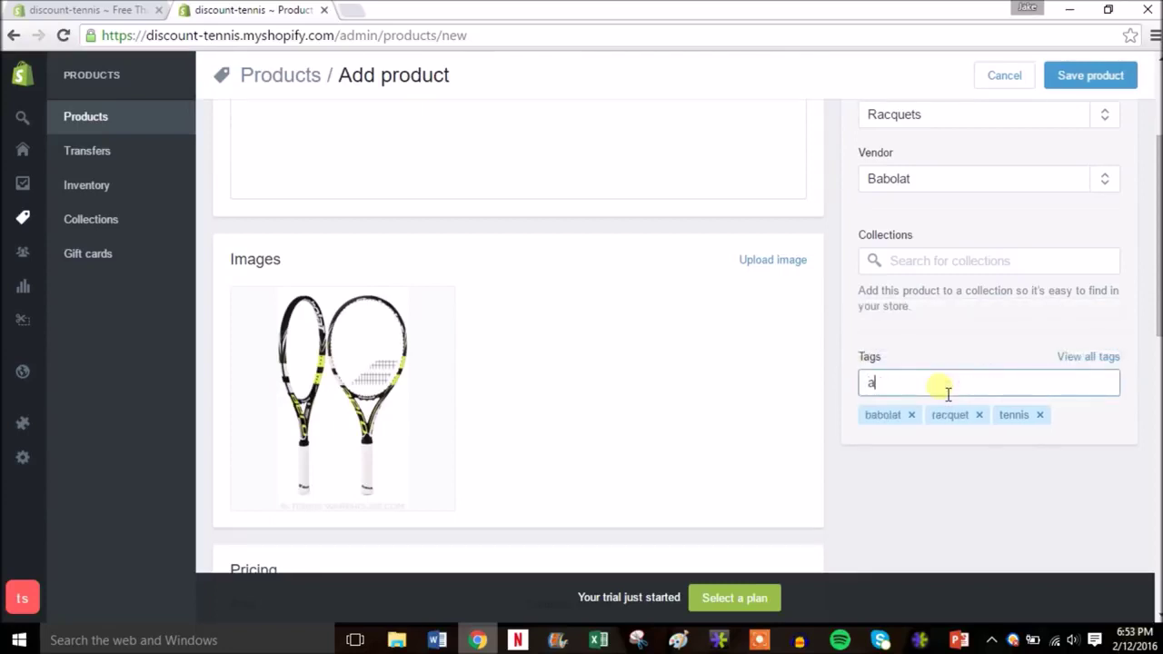
{"action": "type", "text": "ero drive"}
{"action": "key", "text": "Return"}
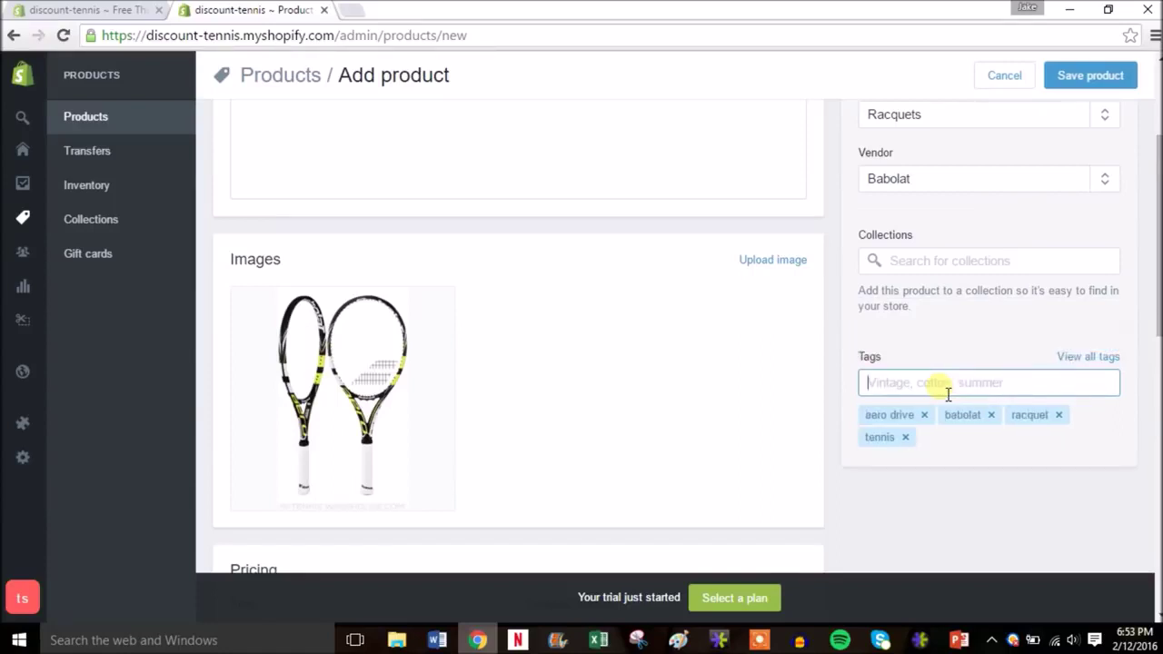
Set the racquet's price to $199.99 and its compare-at price to $249.99
{"action": "scroll", "coordinate": [1155, 254], "scroll_direction": "down", "scroll_amount": 3}
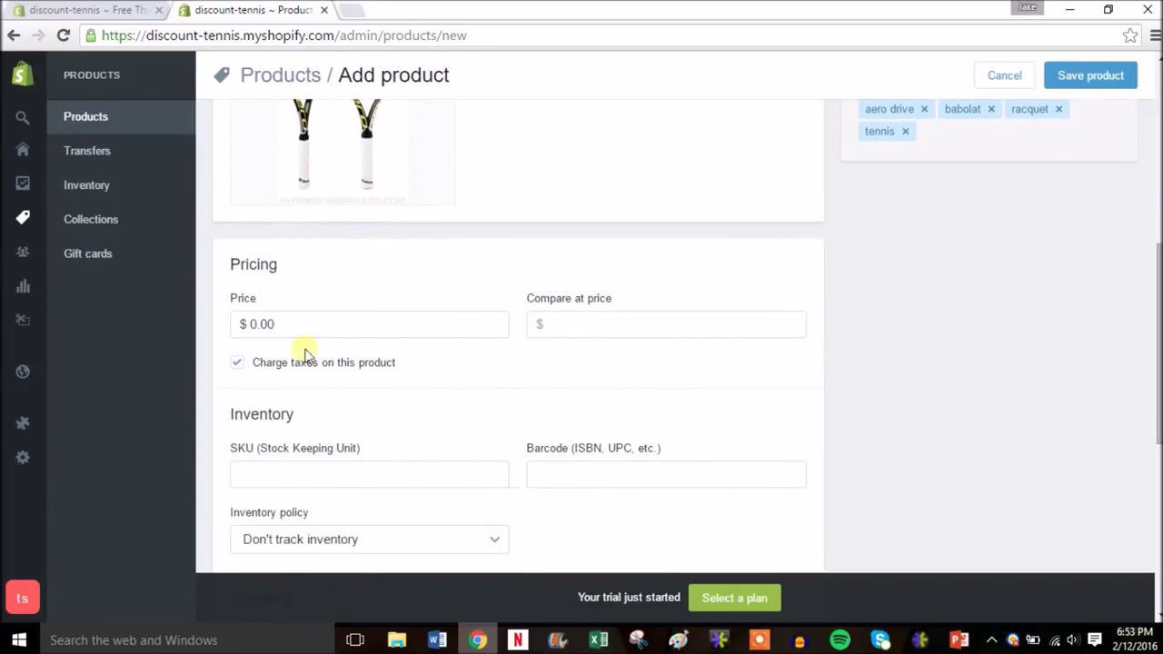
{"action": "left_click", "coordinate": [242, 329]}
{"action": "type", "text": "199.99"}
{"action": "left_click", "coordinate": [624, 336]}
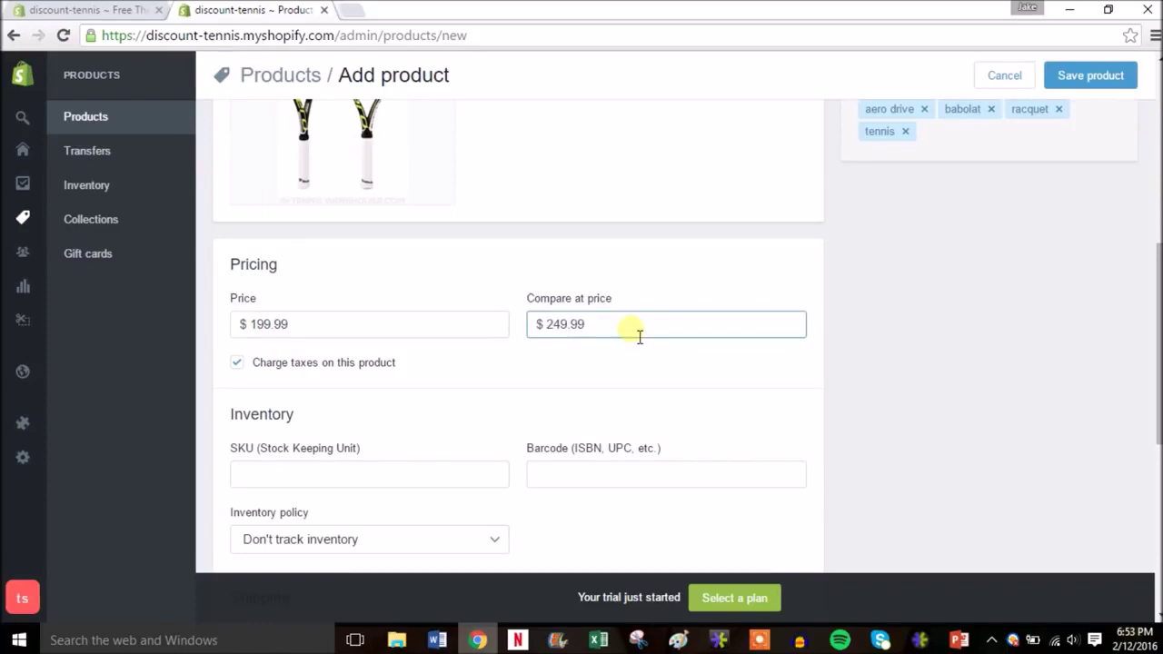
Fill in the racquet's inventory and shipping details: SKU 2, inventory tracked by Shopify with quantity 10, weight 3.0 lb
{"action": "left_click_drag", "start_coordinate": [1158, 299], "coordinate": [1155, 343]}
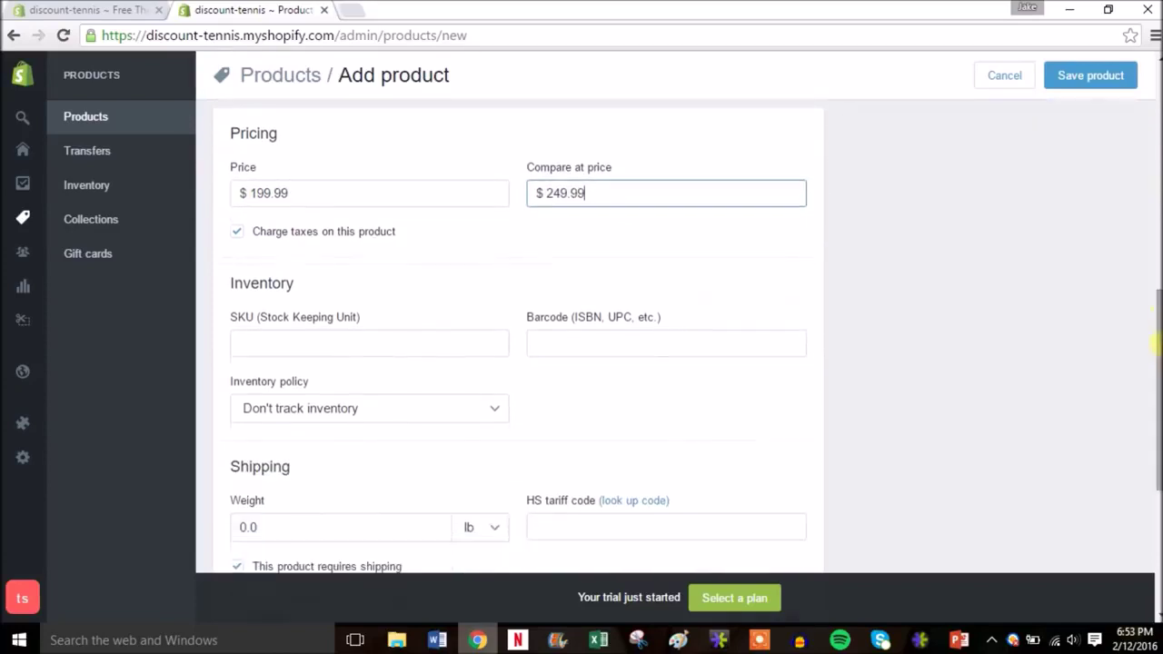
{"action": "left_click", "coordinate": [406, 345]}
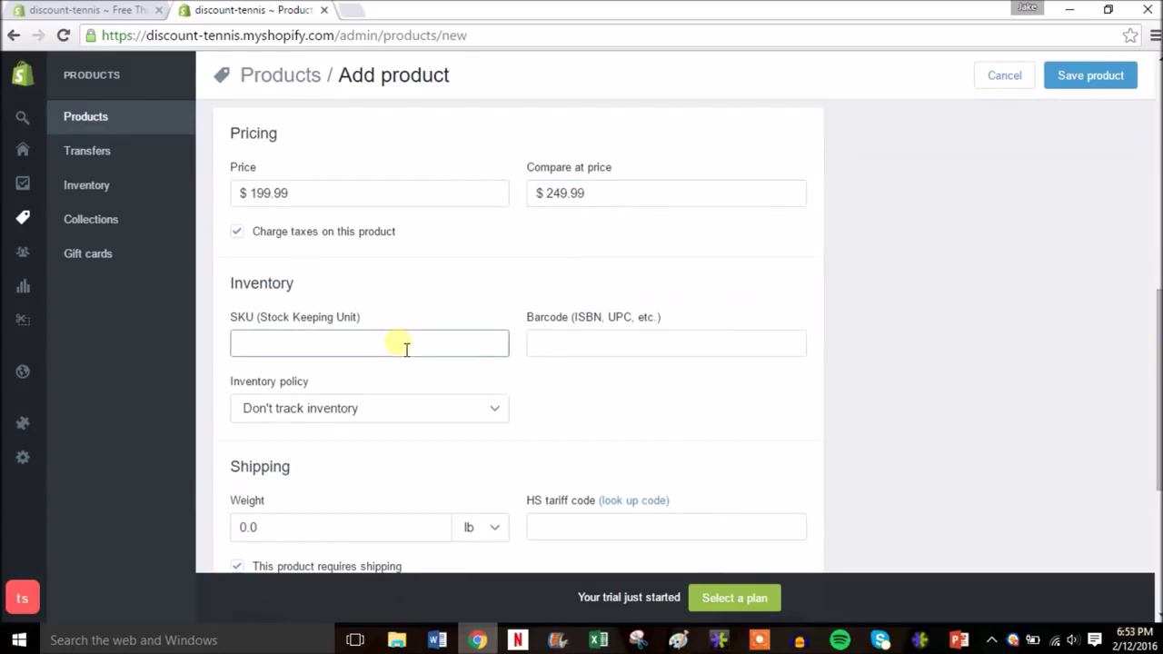
{"action": "left_click", "coordinate": [478, 410]}
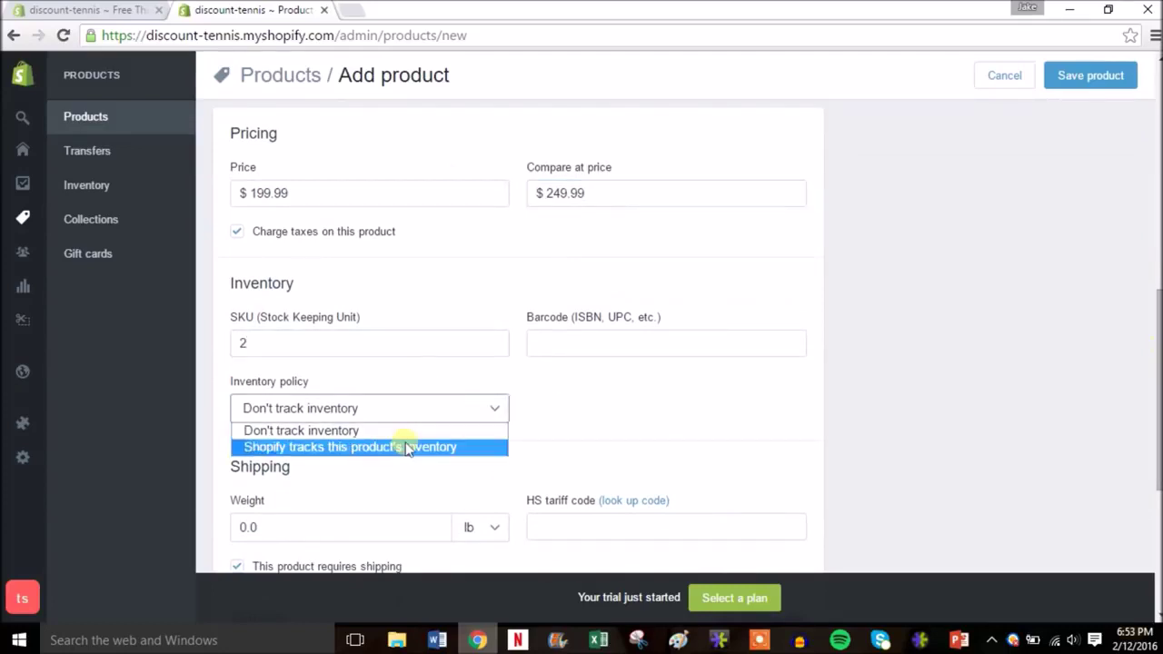
{"action": "left_click", "coordinate": [395, 448]}
{"action": "left_click", "coordinate": [579, 410]}
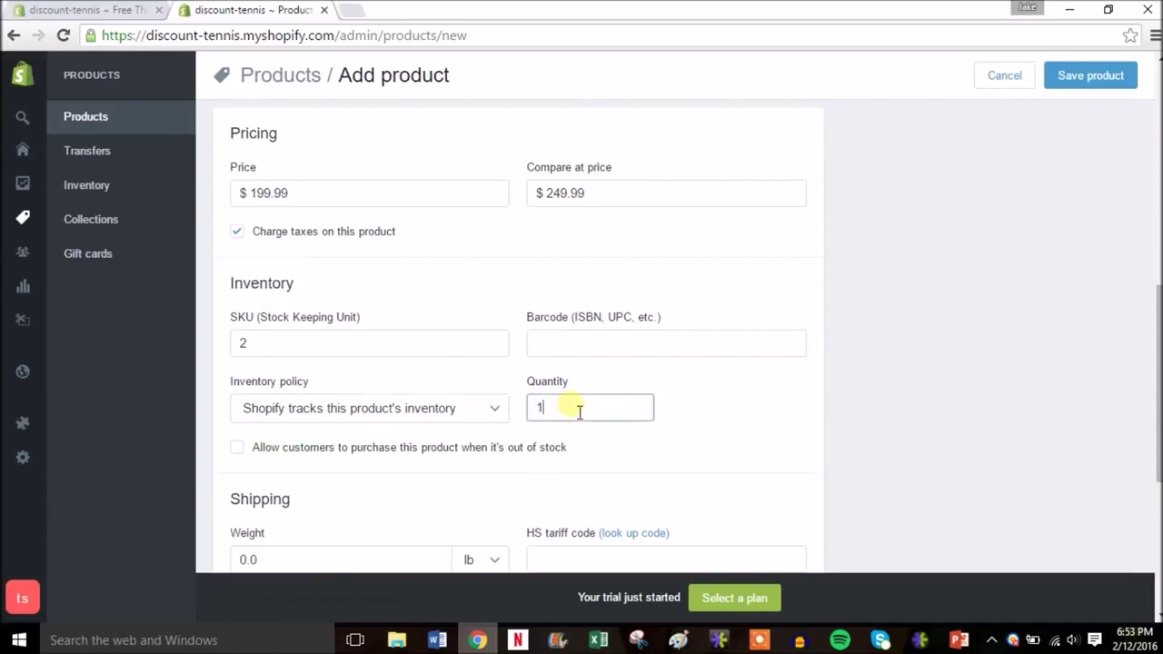
{"action": "type", "text": "0"}
{"action": "left_click_drag", "start_coordinate": [1157, 415], "coordinate": [1155, 493]}
{"action": "left_click", "coordinate": [291, 328]}
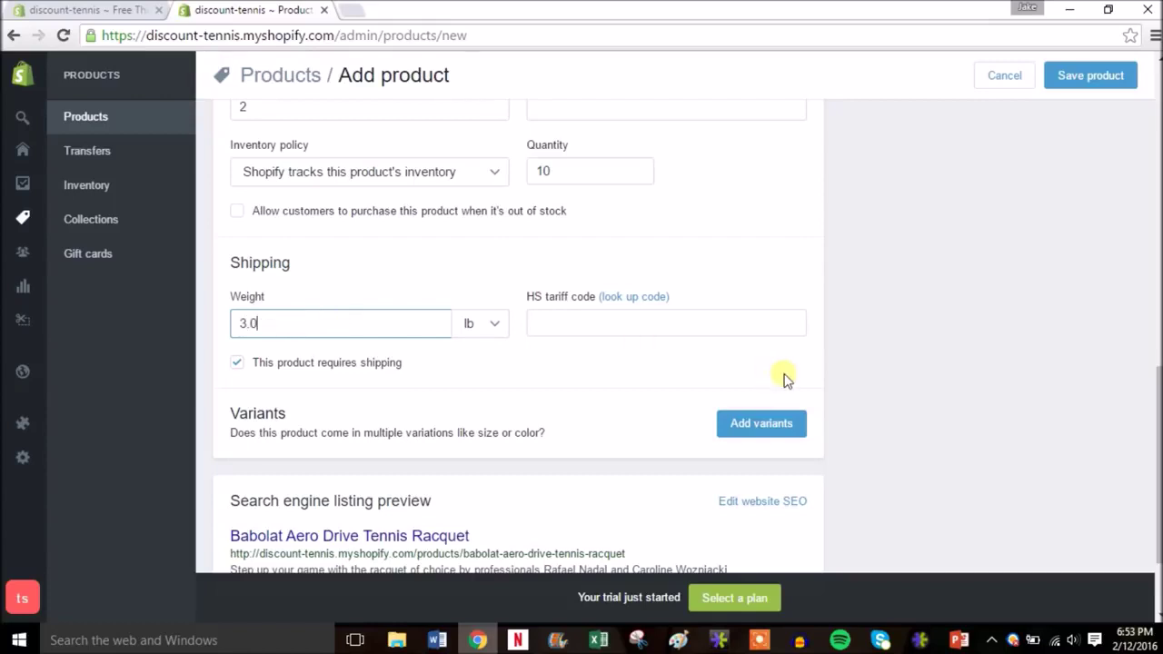
Add size variants to the racquet with the values 7 1/2, 7 3/4 and 7 1/8
{"action": "left_click", "coordinate": [779, 431]}
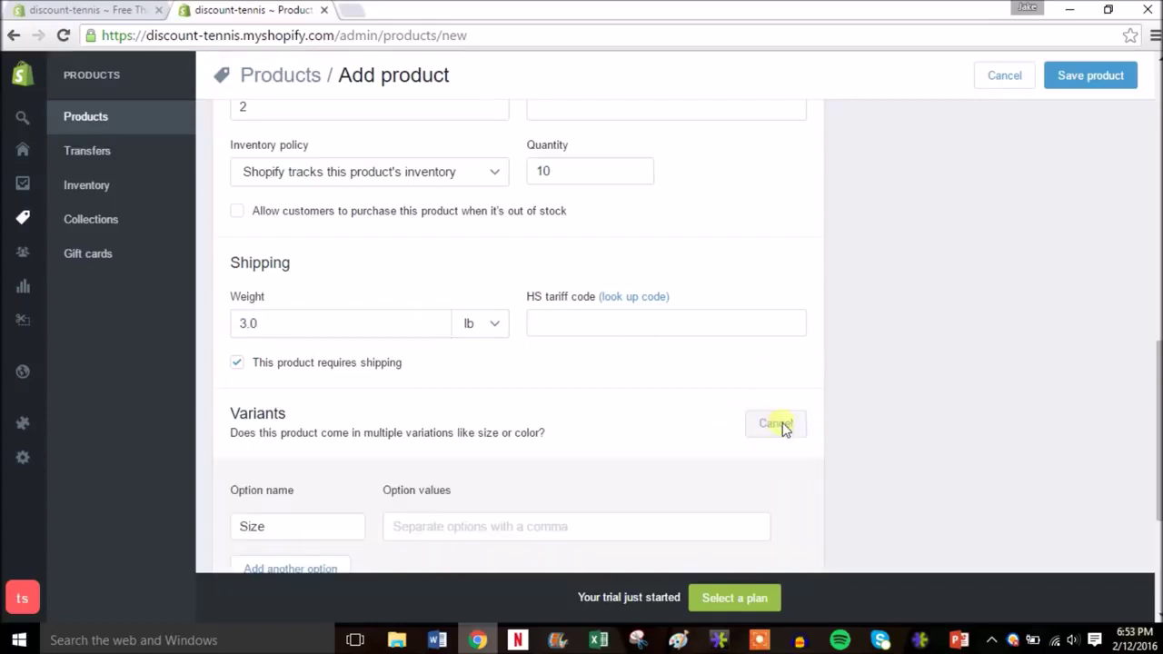
{"action": "left_click_drag", "start_coordinate": [1156, 394], "coordinate": [1156, 471]}
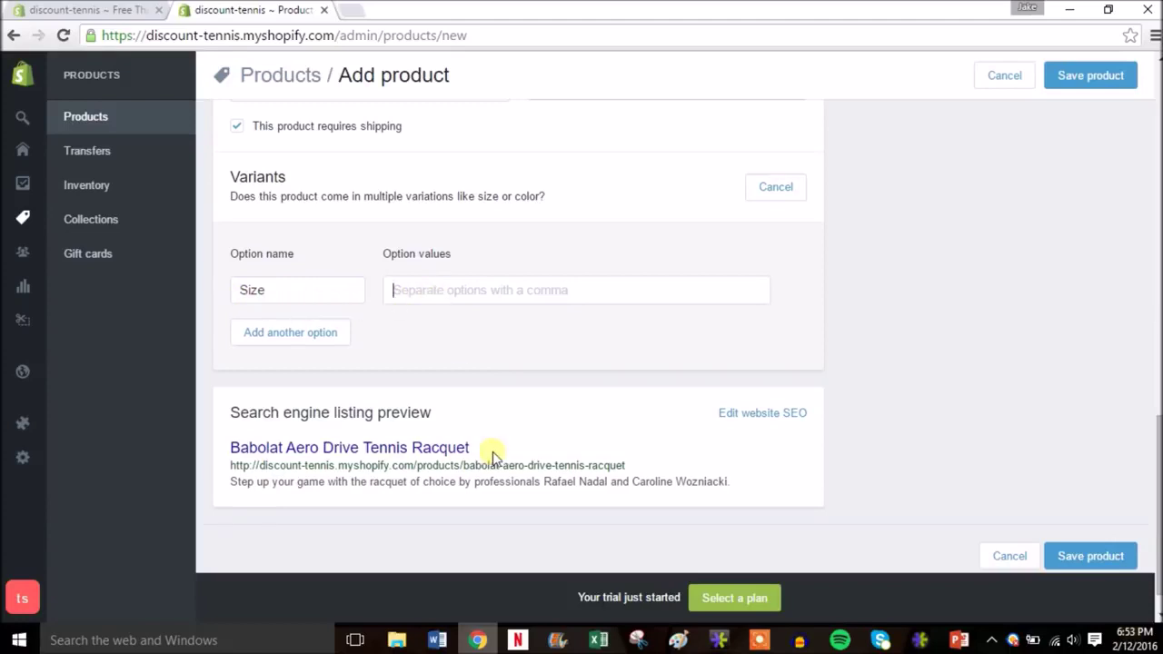
{"action": "type", "text": "7 1"}
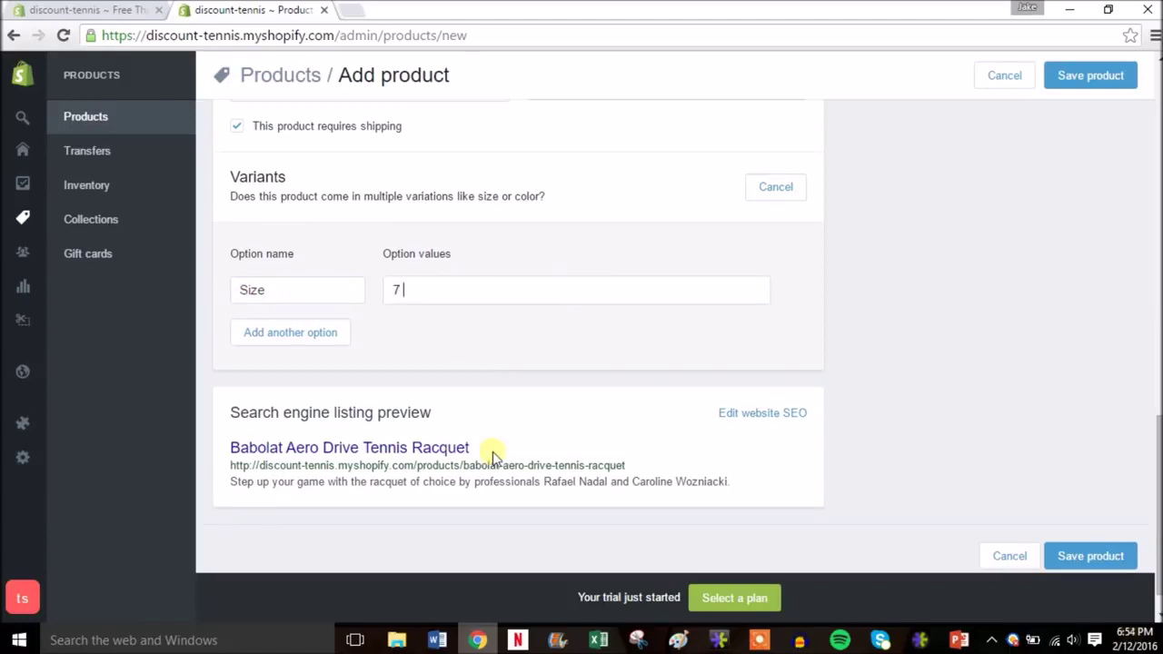
{"action": "type", "text": "/2"}
{"action": "key", "text": "Return"}
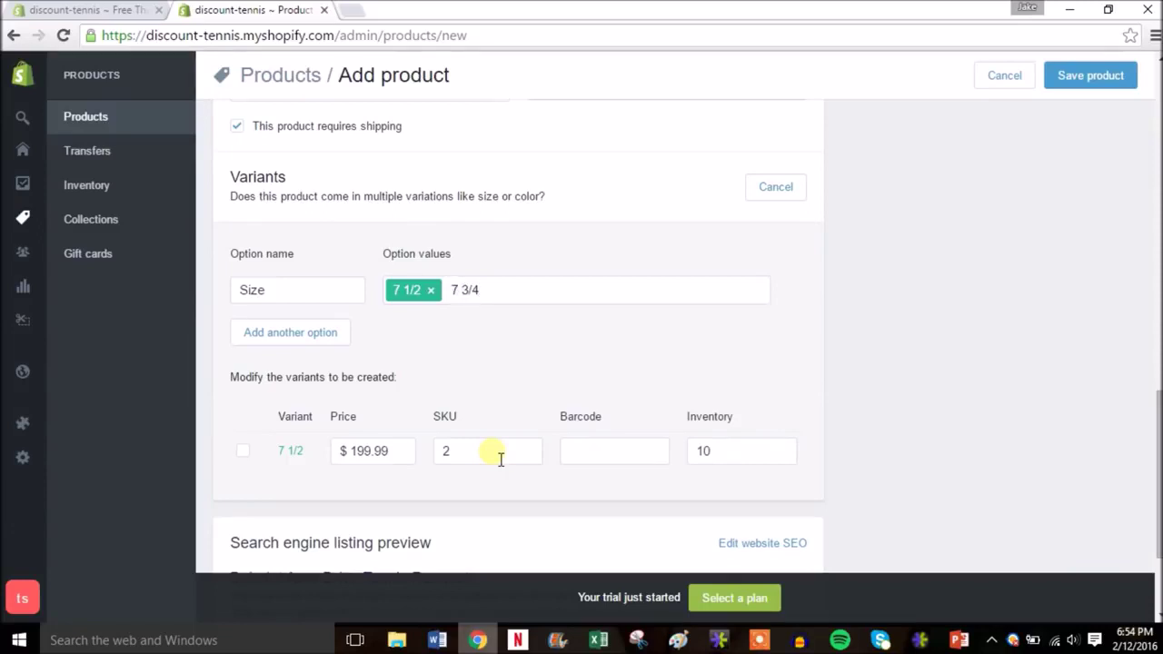
{"action": "key", "text": "Return"}
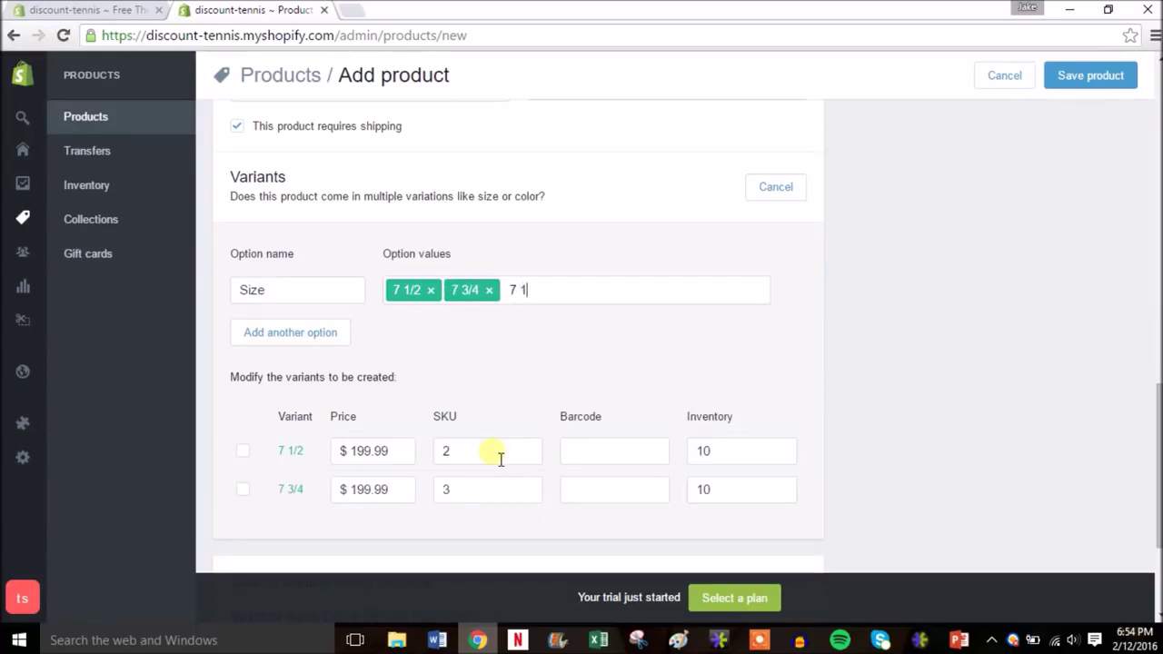
{"action": "key", "text": "Return"}
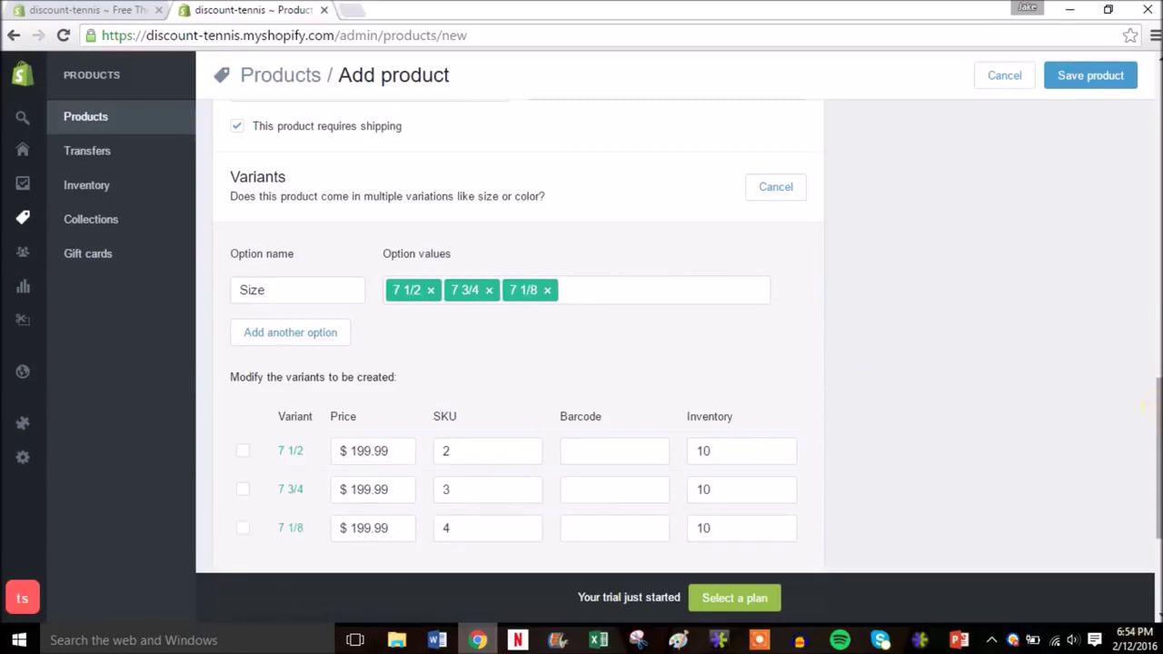
{"action": "scroll", "coordinate": [1158, 455], "scroll_direction": "down", "scroll_amount": 1}
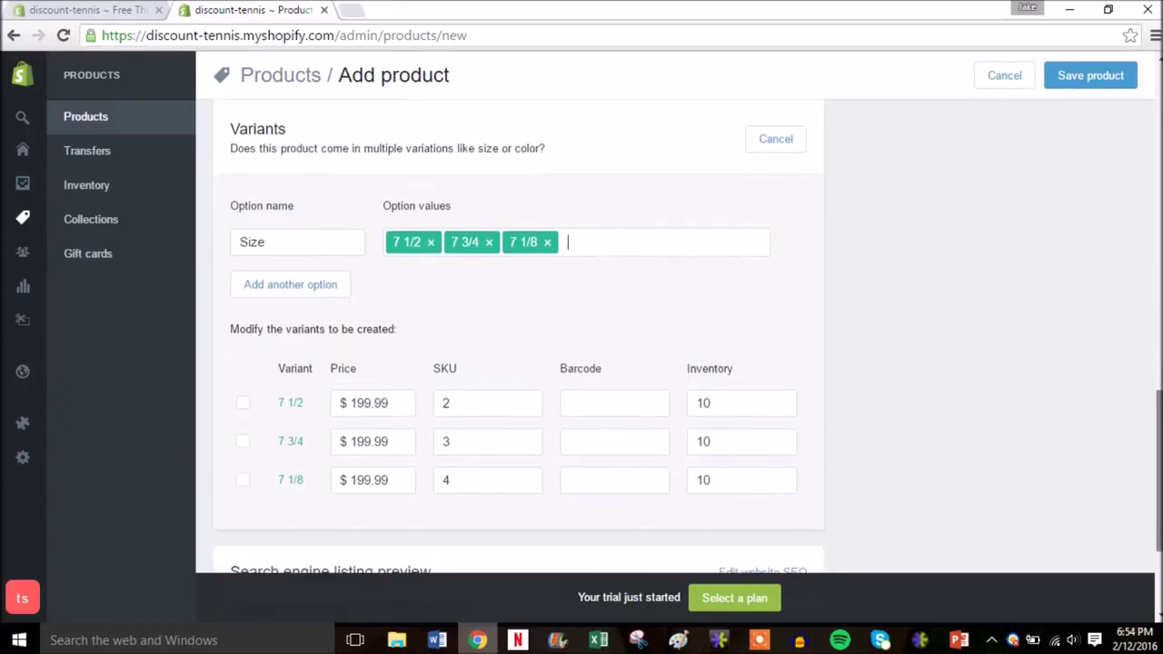
{"action": "left_click", "coordinate": [311, 271]}
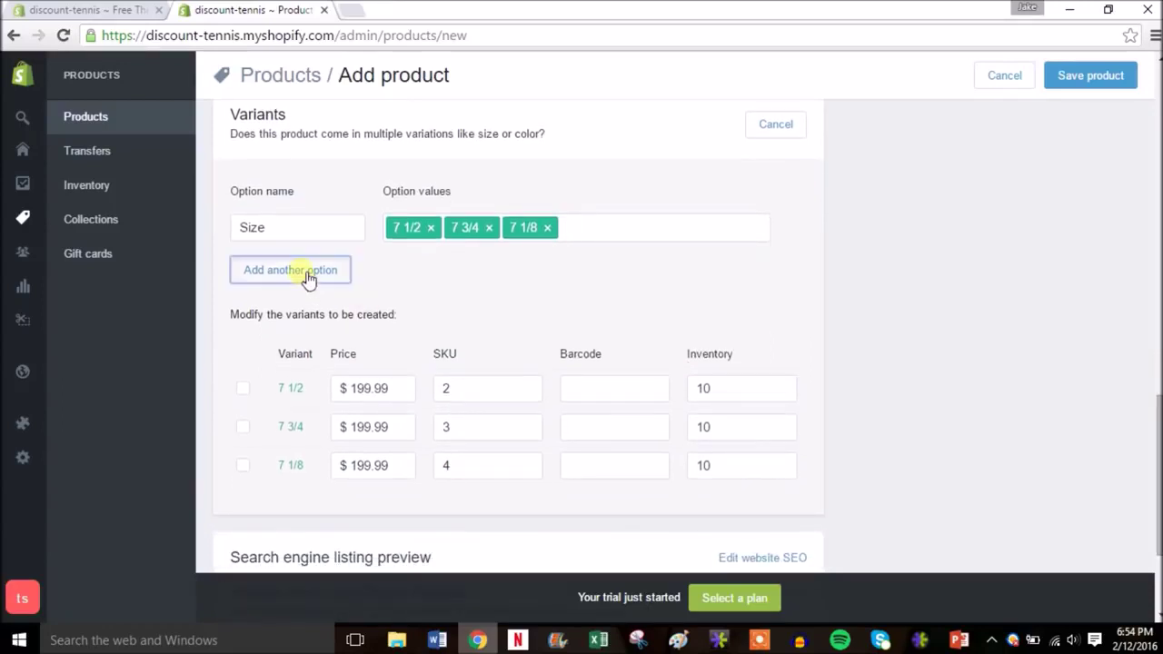
{"action": "left_click", "coordinate": [418, 276]}
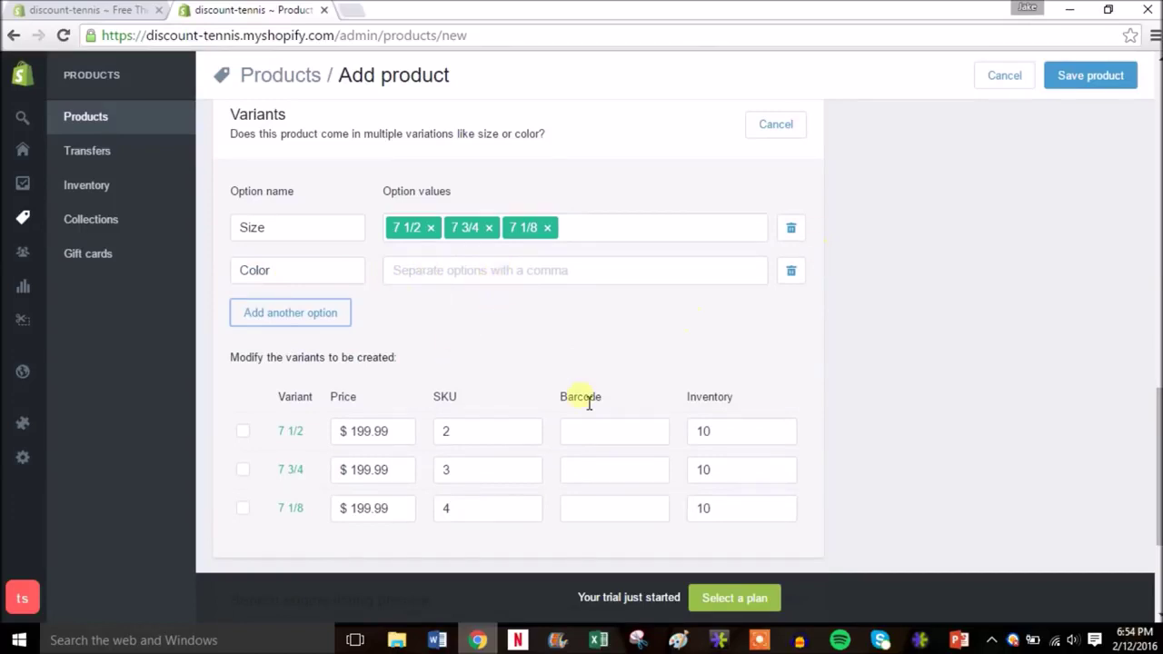
{"action": "scroll", "coordinate": [631, 397], "scroll_direction": "down", "scroll_amount": 2}
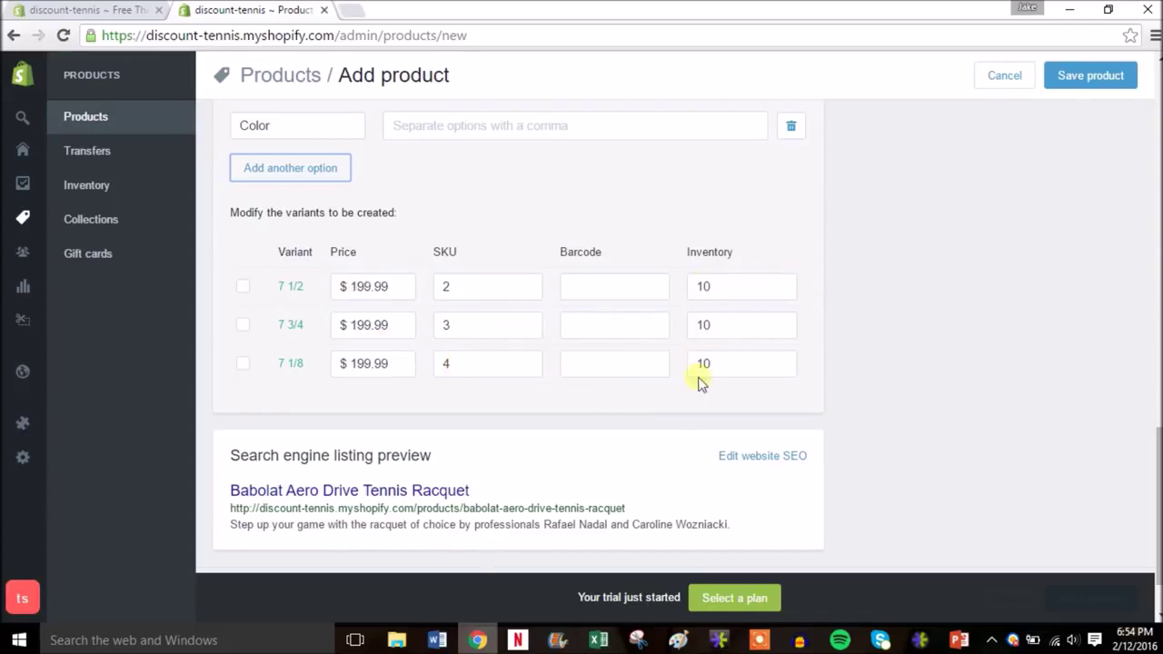
{"action": "left_click_drag", "start_coordinate": [1156, 472], "coordinate": [1158, 82]}
{"action": "left_click", "coordinate": [1107, 80]}
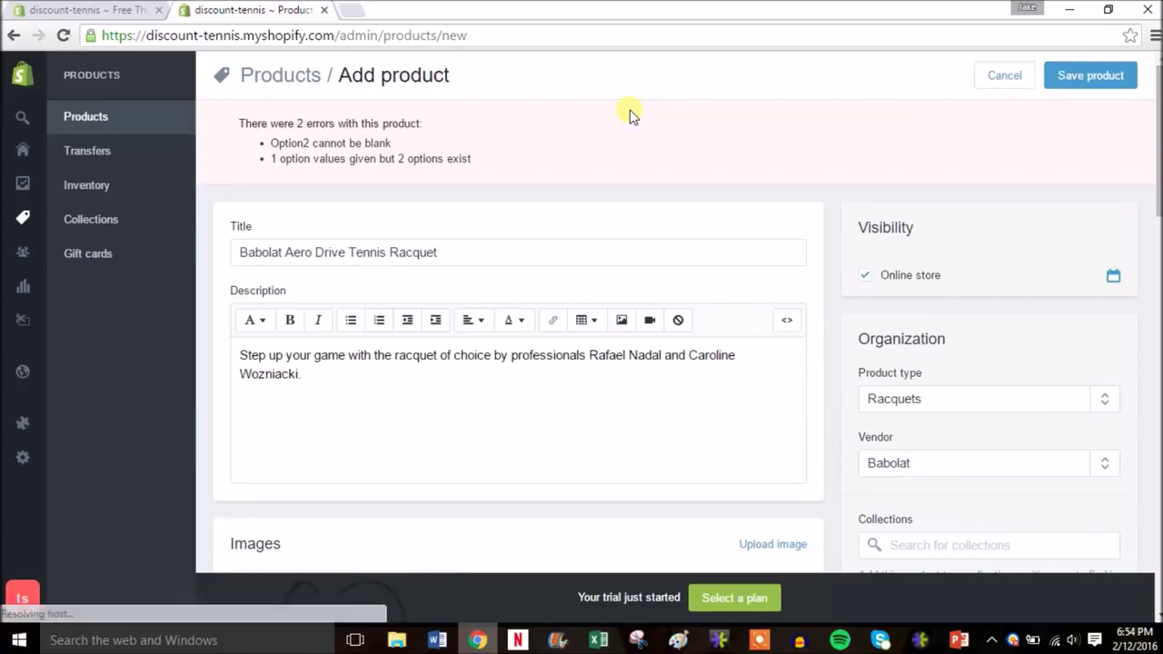
{"action": "left_click_drag", "start_coordinate": [1159, 118], "coordinate": [1153, 436]}
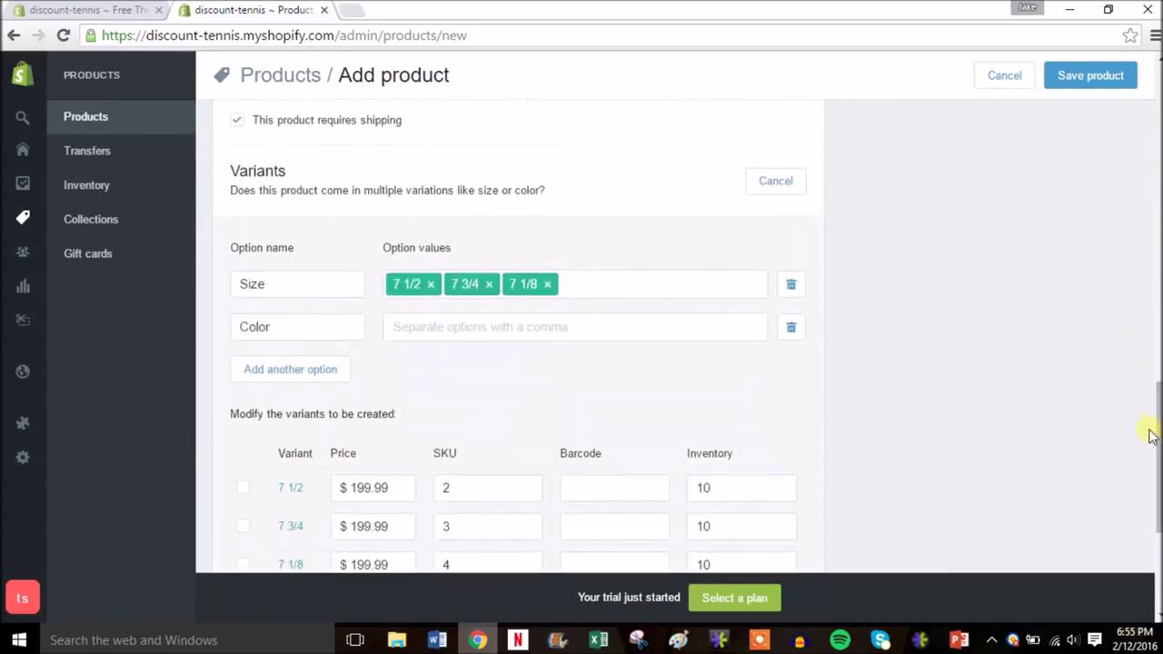
{"action": "left_click", "coordinate": [796, 330]}
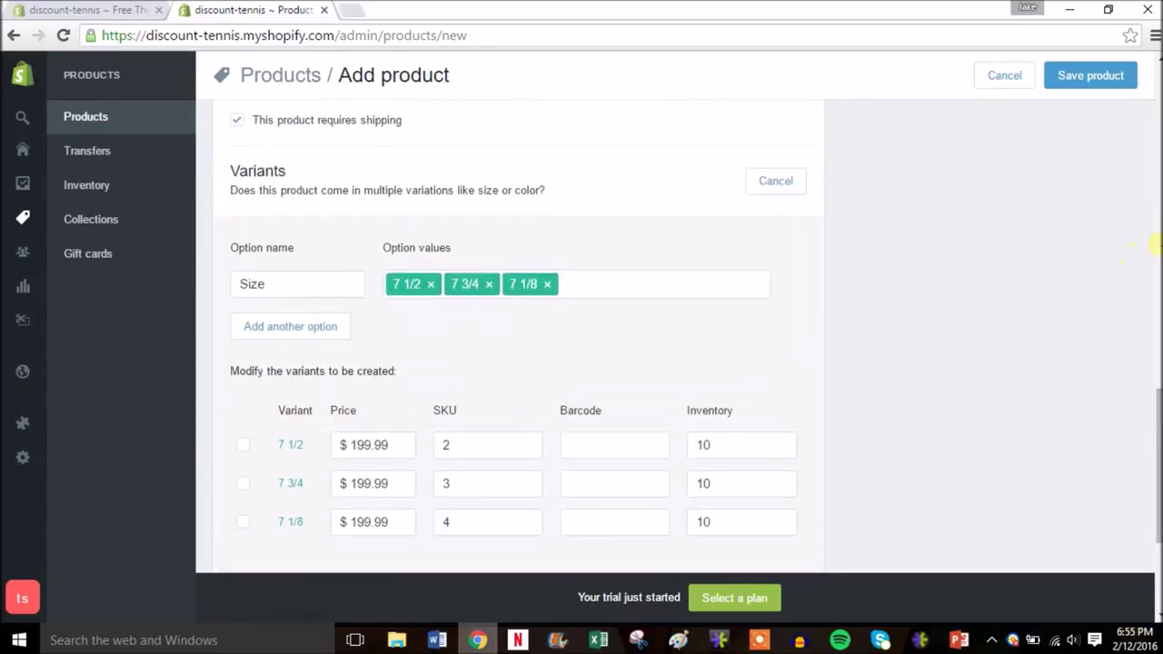
Save the racquet product and open its online store page in a new browser tab
{"action": "left_click", "coordinate": [1111, 84]}
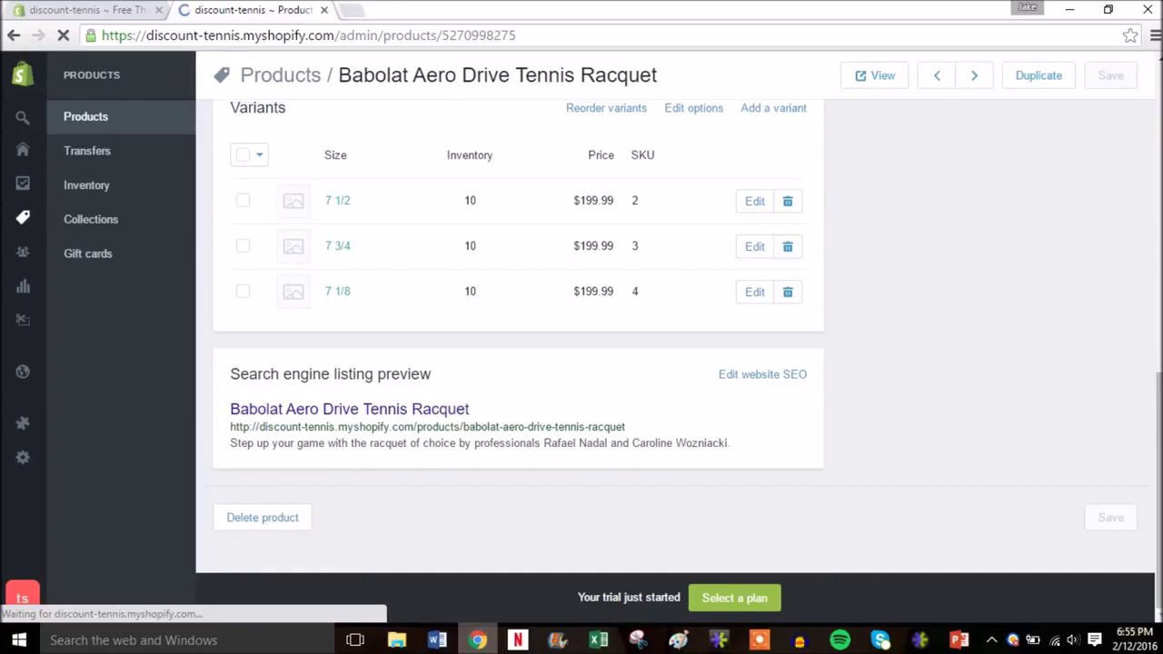
{"action": "left_click_drag", "start_coordinate": [1157, 397], "coordinate": [1156, 53]}
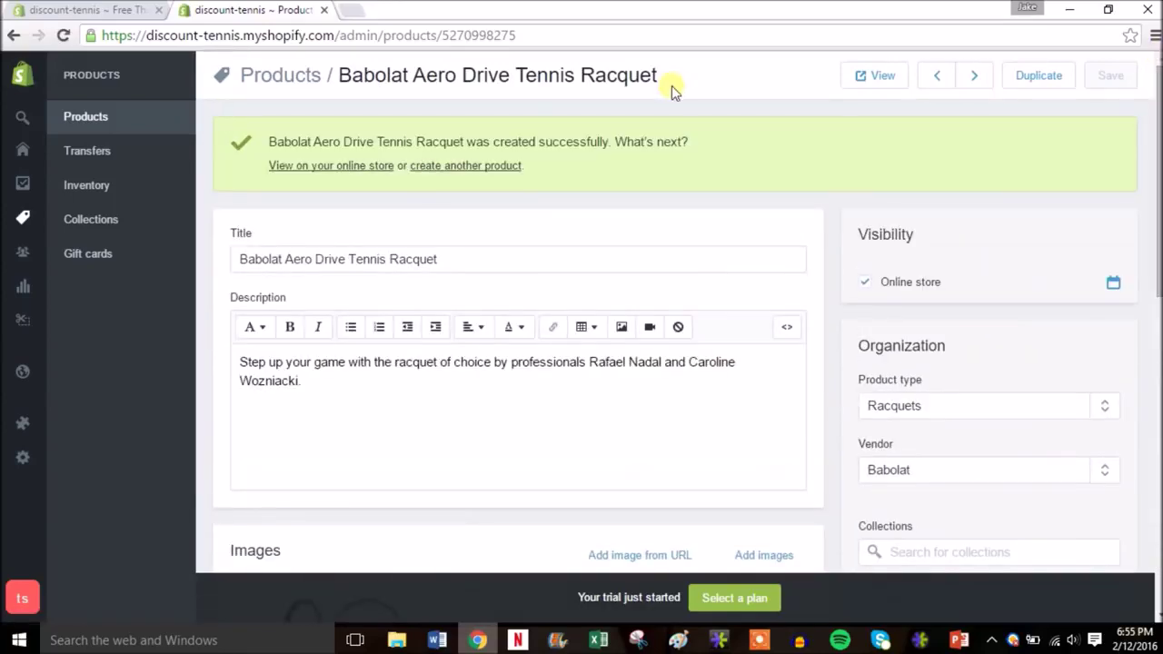
{"action": "right_click", "coordinate": [324, 170]}
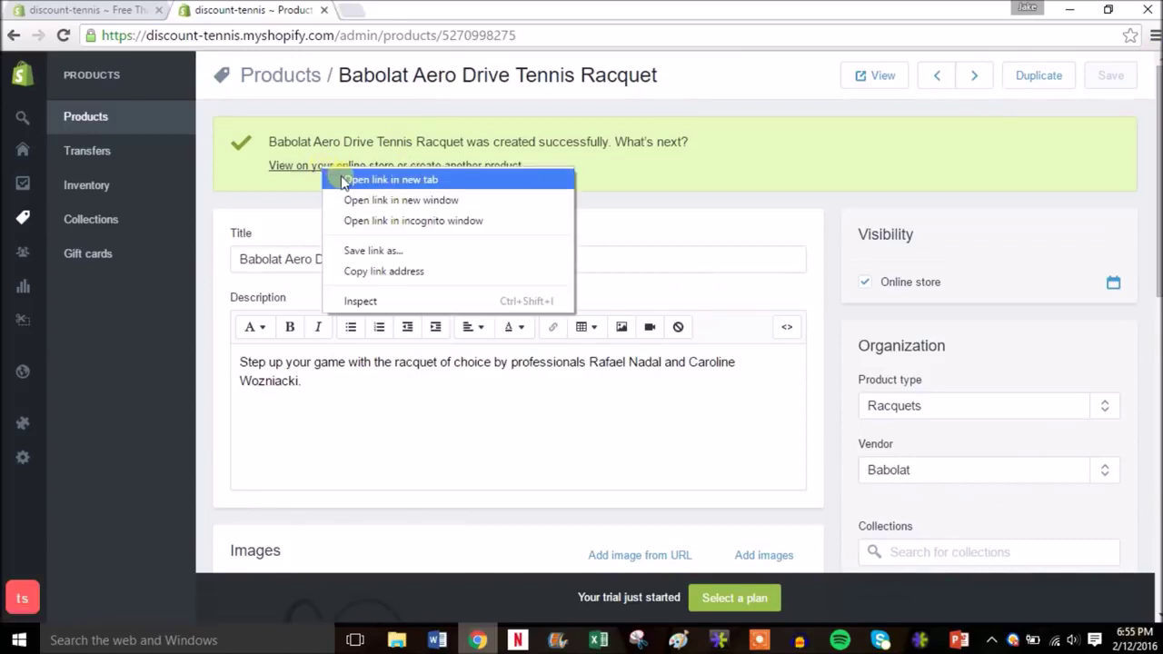
{"action": "left_click", "coordinate": [341, 180]}
{"action": "left_click", "coordinate": [423, 10]}
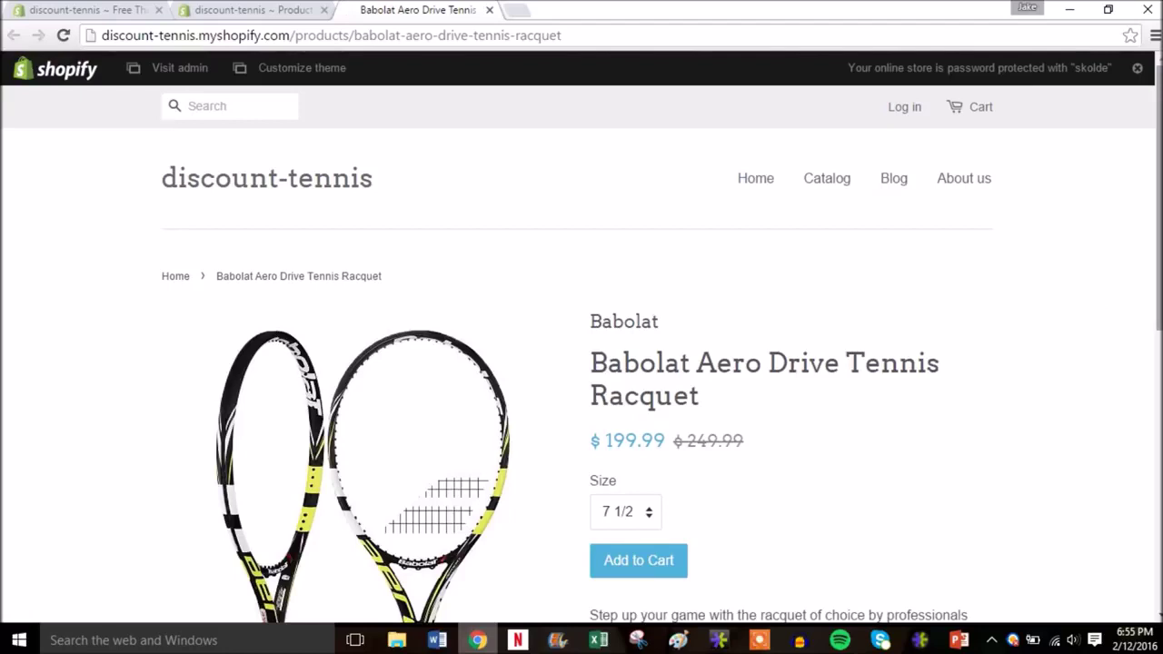
Examine the racquet's storefront page, including the enlarged image, the size choices, the description and the sharing options
{"action": "scroll", "coordinate": [1157, 300], "scroll_direction": "down", "scroll_amount": 2}
{"action": "left_click_drag", "start_coordinate": [1157, 298], "coordinate": [1156, 332]}
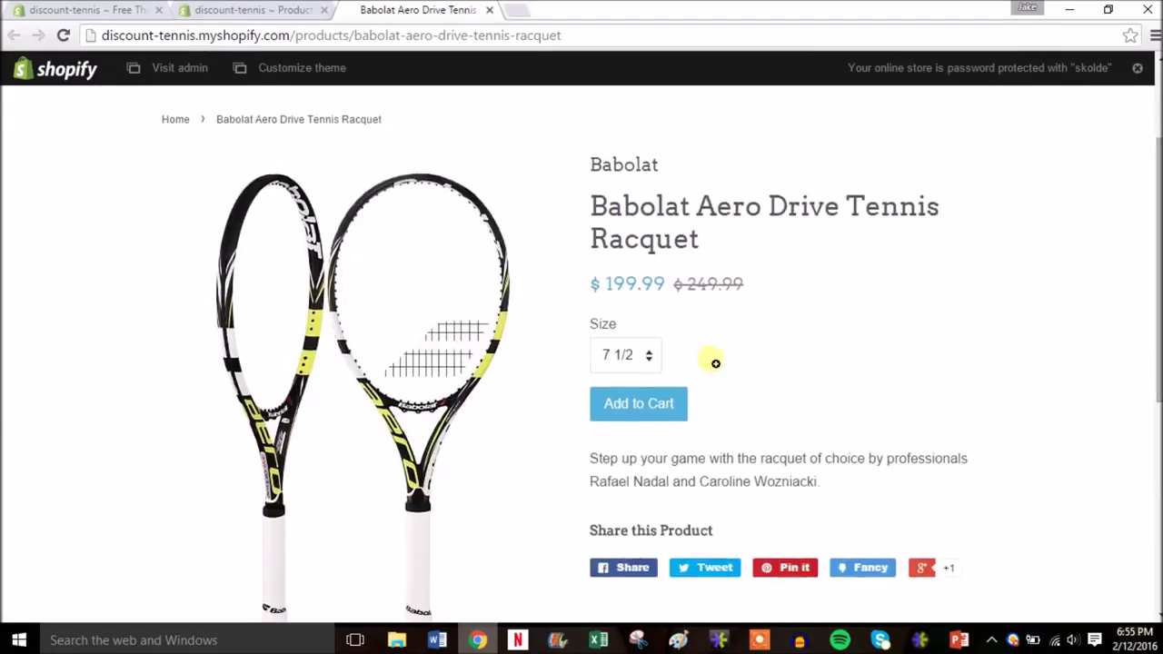
{"action": "left_click", "coordinate": [400, 341]}
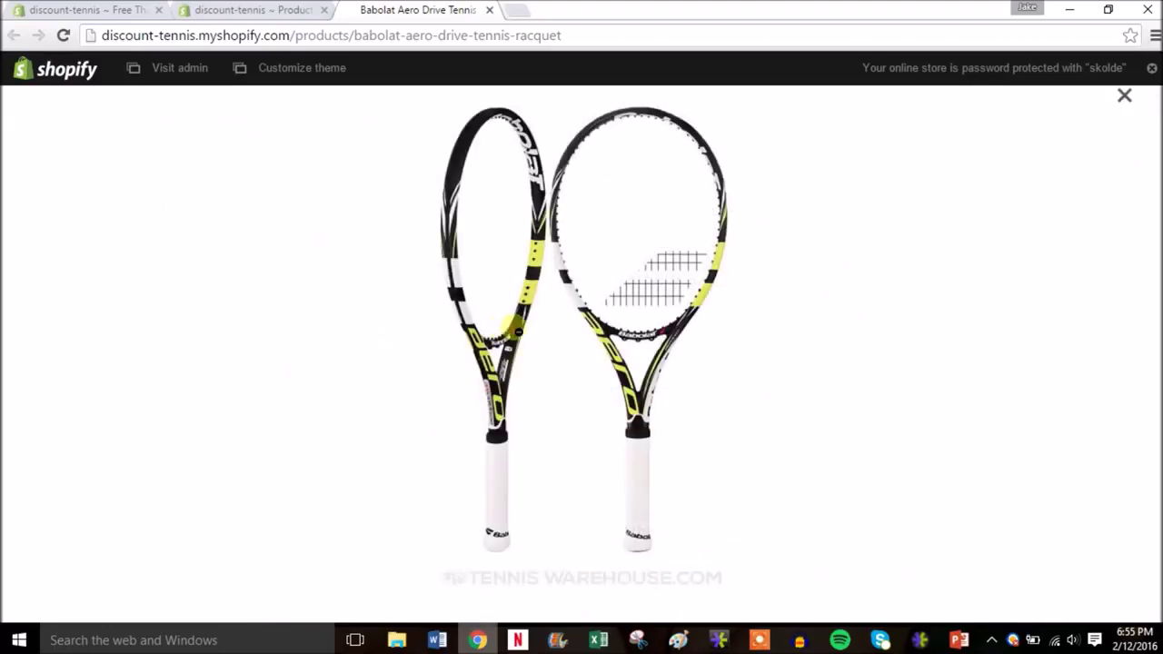
{"action": "left_click", "coordinate": [516, 330]}
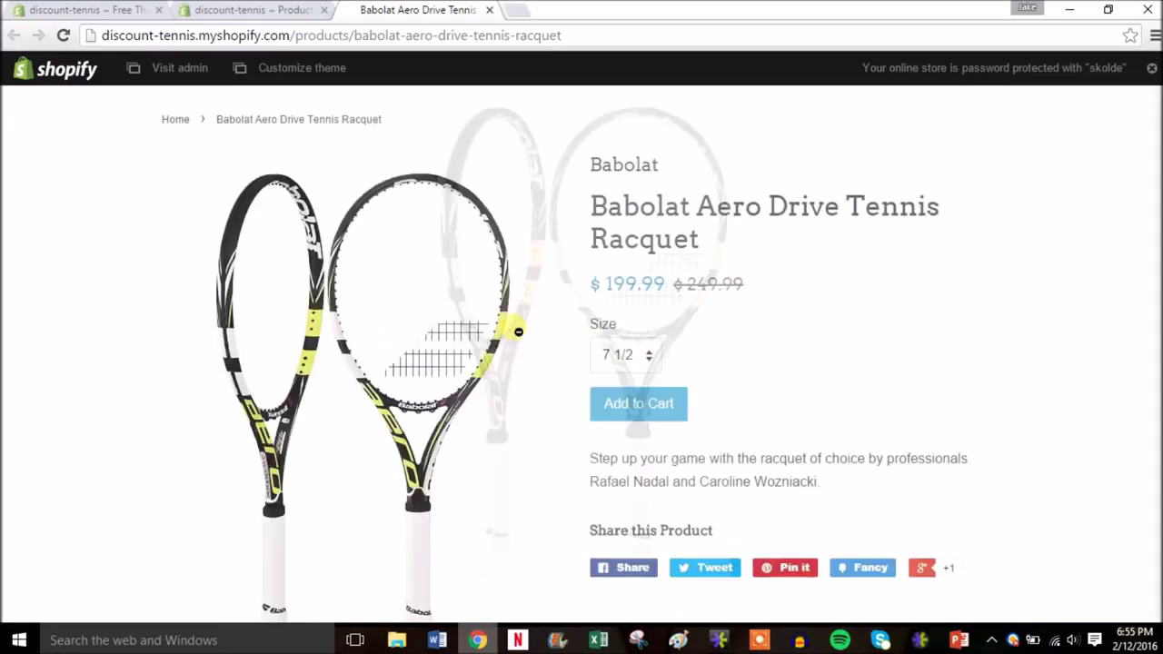
{"action": "left_click", "coordinate": [651, 358]}
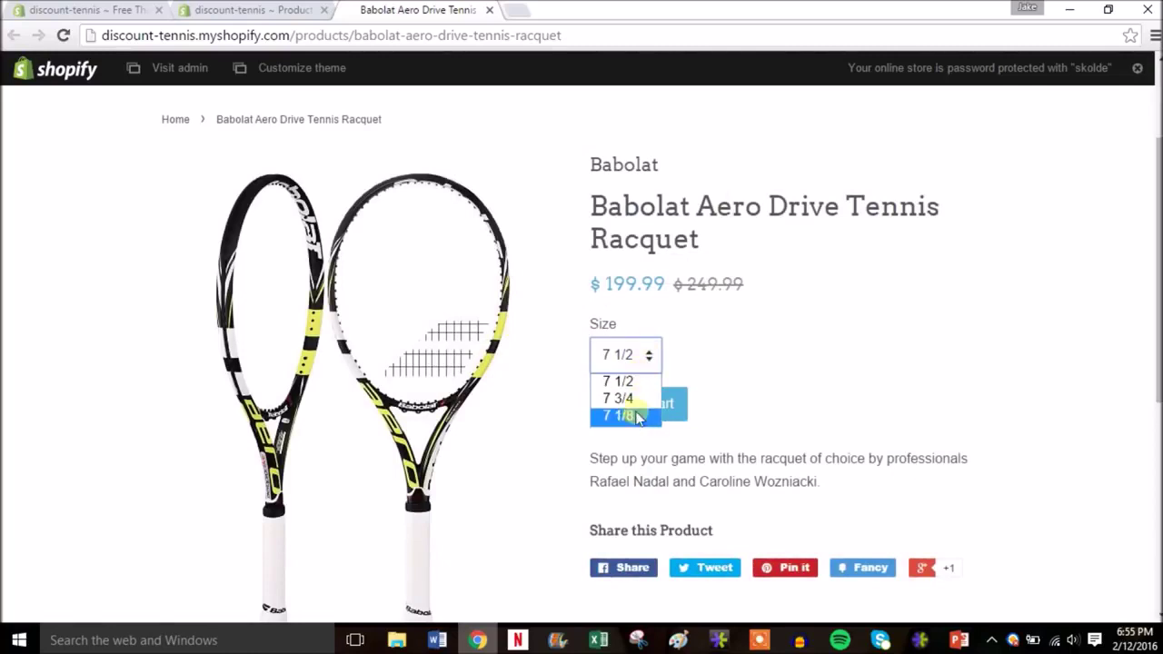
{"action": "left_click", "coordinate": [727, 380]}
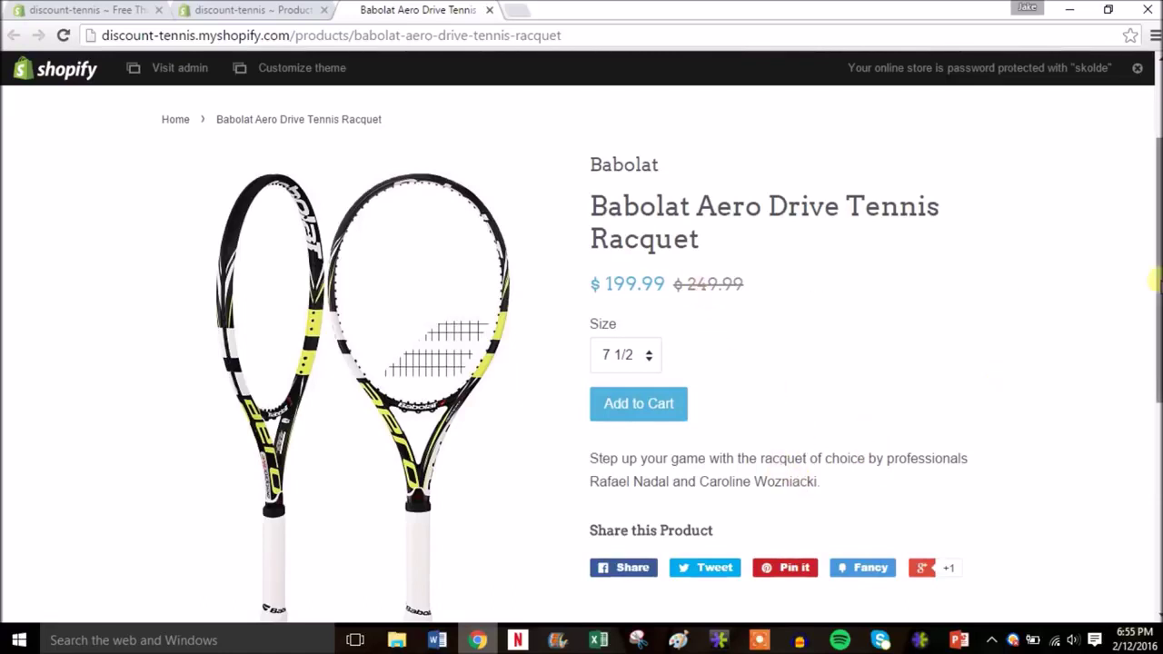
{"action": "scroll", "coordinate": [1156, 281], "scroll_direction": "down", "scroll_amount": 1}
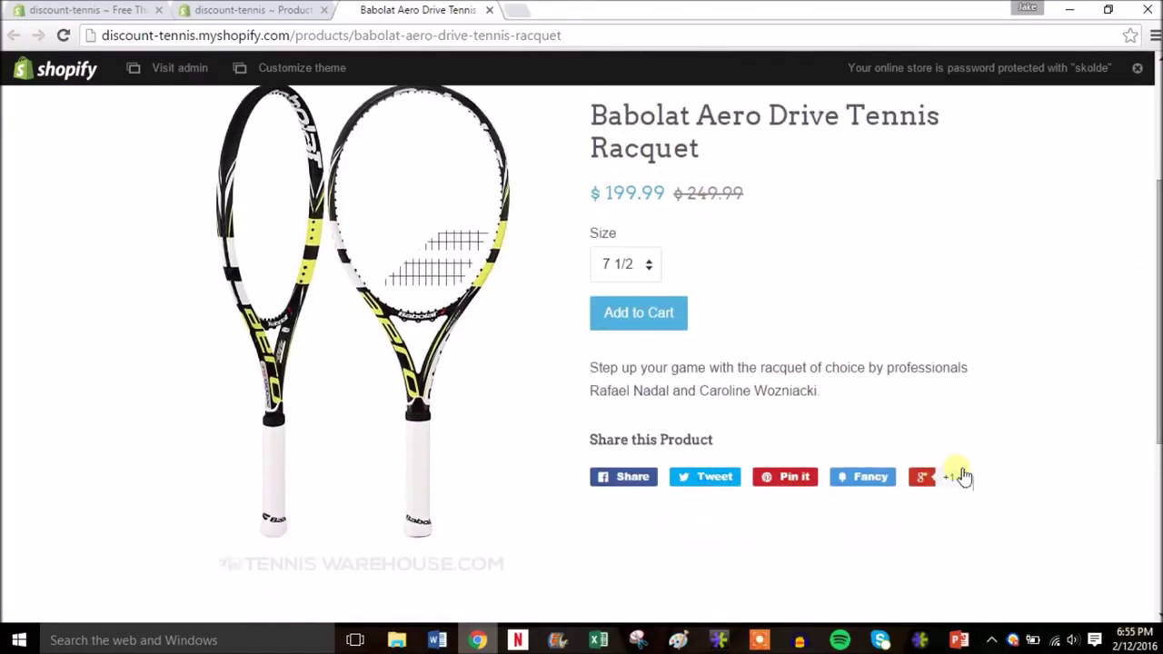
View the storefront's home page, close the storefront tab and return to the list of products in the store admin
{"action": "left_click_drag", "start_coordinate": [1157, 418], "coordinate": [1151, 270]}
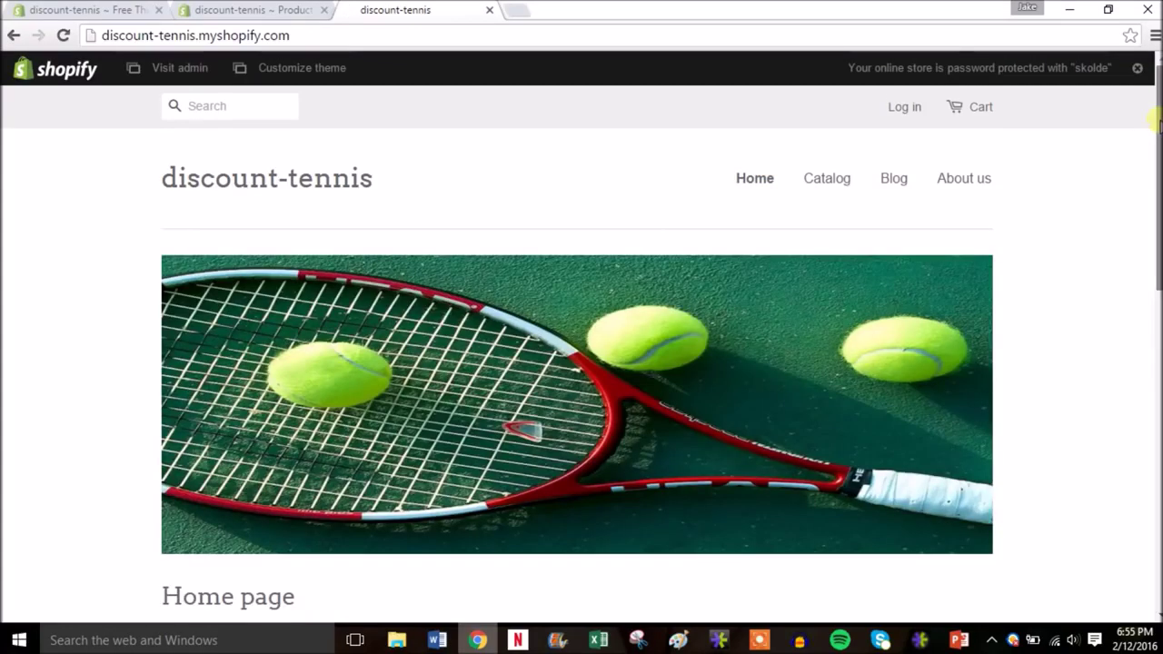
{"action": "left_click_drag", "start_coordinate": [1156, 122], "coordinate": [680, 70]}
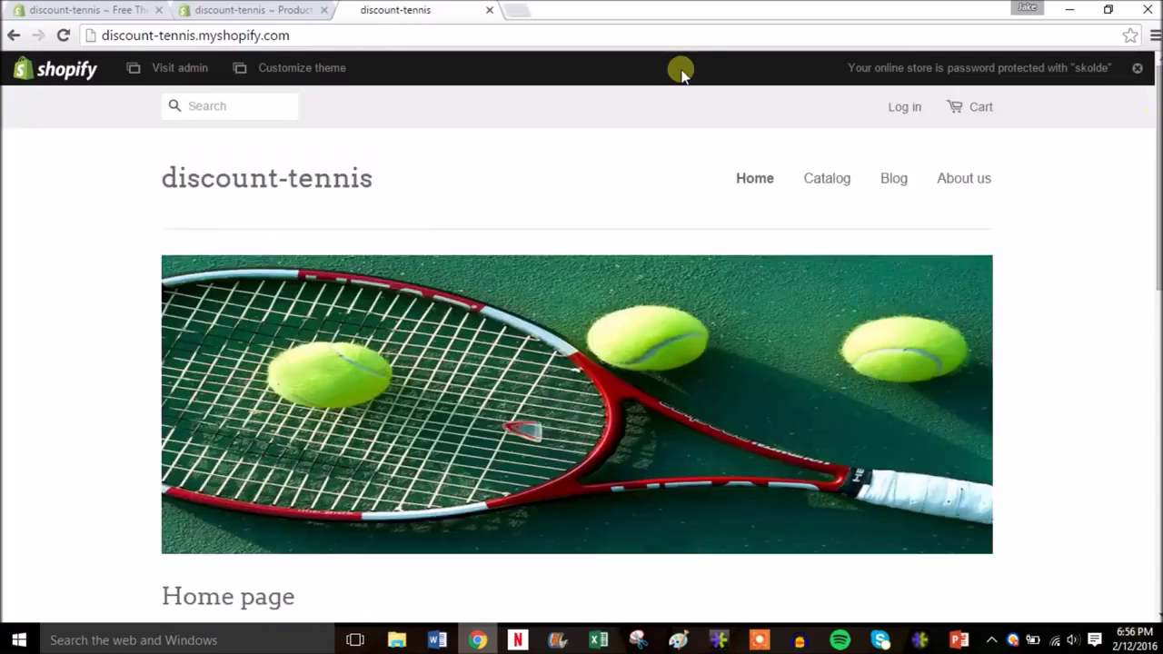
{"action": "left_click", "coordinate": [490, 13]}
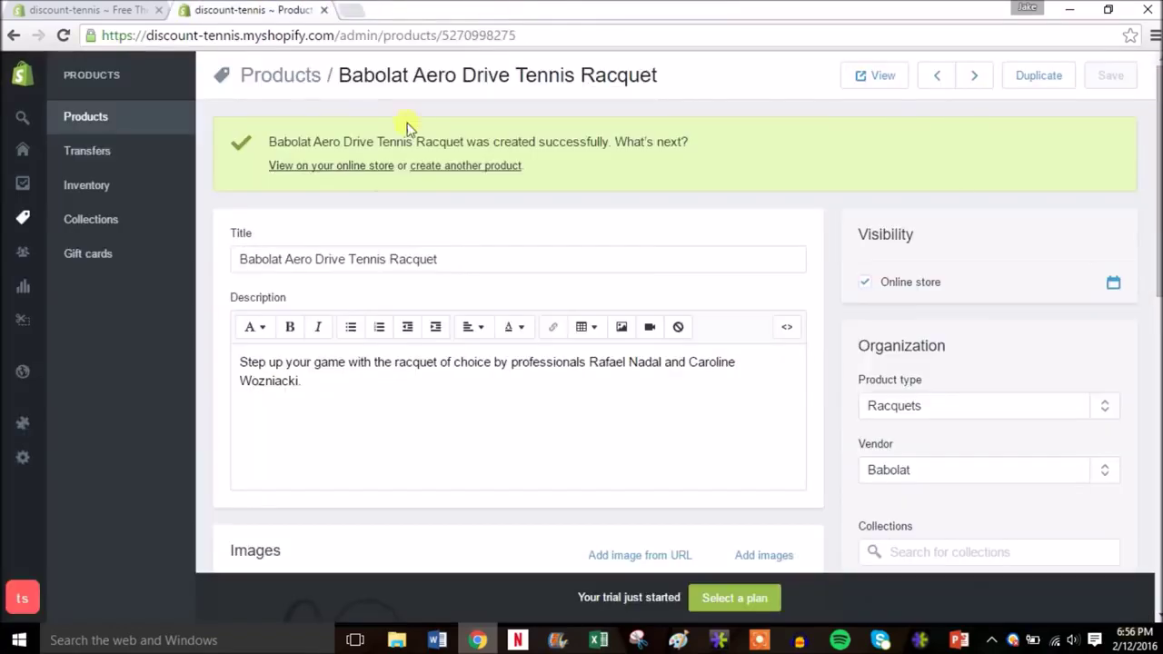
{"action": "left_click", "coordinate": [105, 119]}
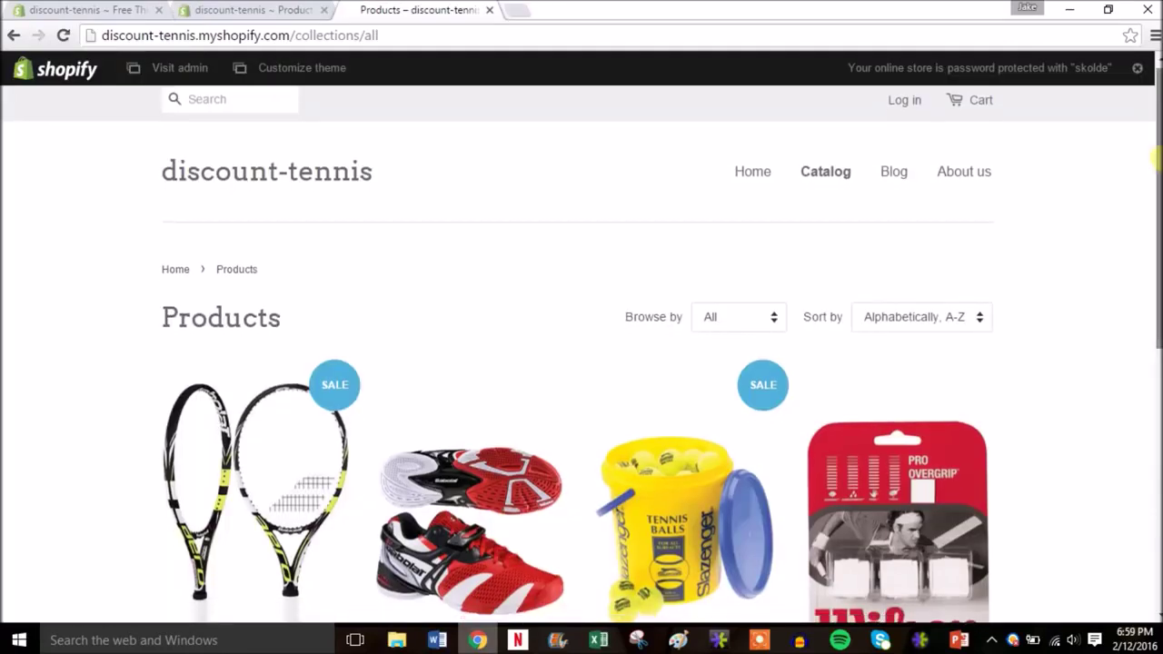
Review the products with their images, vendors and prices on the storefront's catalog page
{"action": "left_click_drag", "start_coordinate": [1156, 159], "coordinate": [1155, 264]}
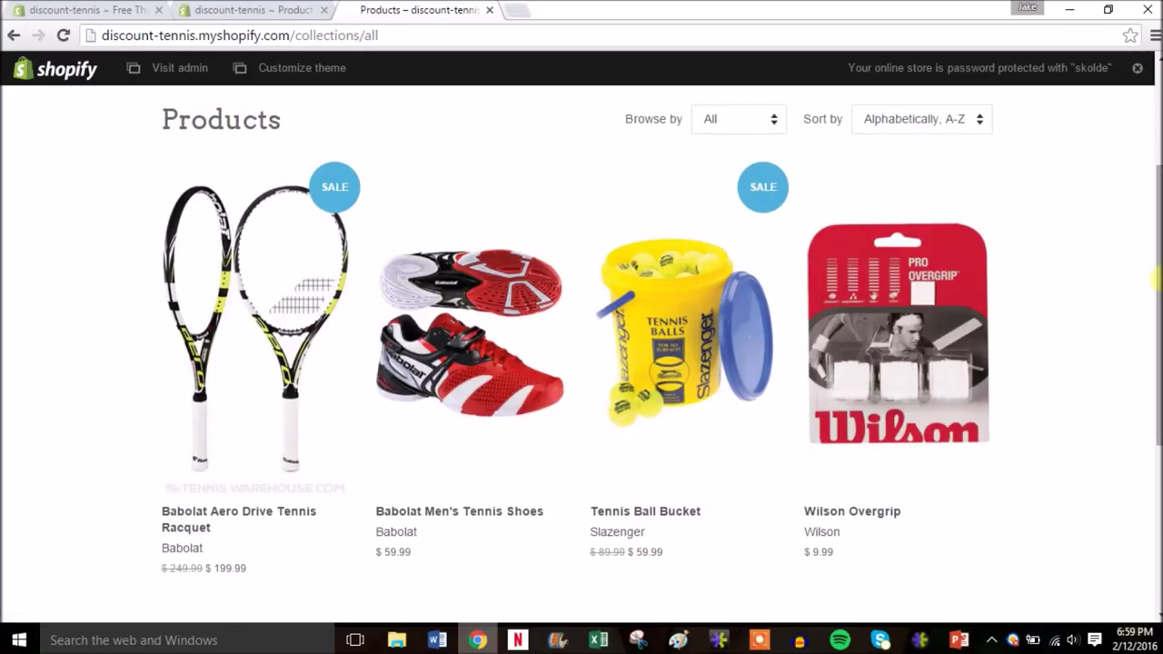
{"action": "mouse_move", "coordinate": [1153, 266]}
{"action": "left_mouse_down"}
{"action": "mouse_move", "coordinate": [1154, 173]}
{"action": "mouse_move", "coordinate": [1152, 259]}
{"action": "left_mouse_up"}
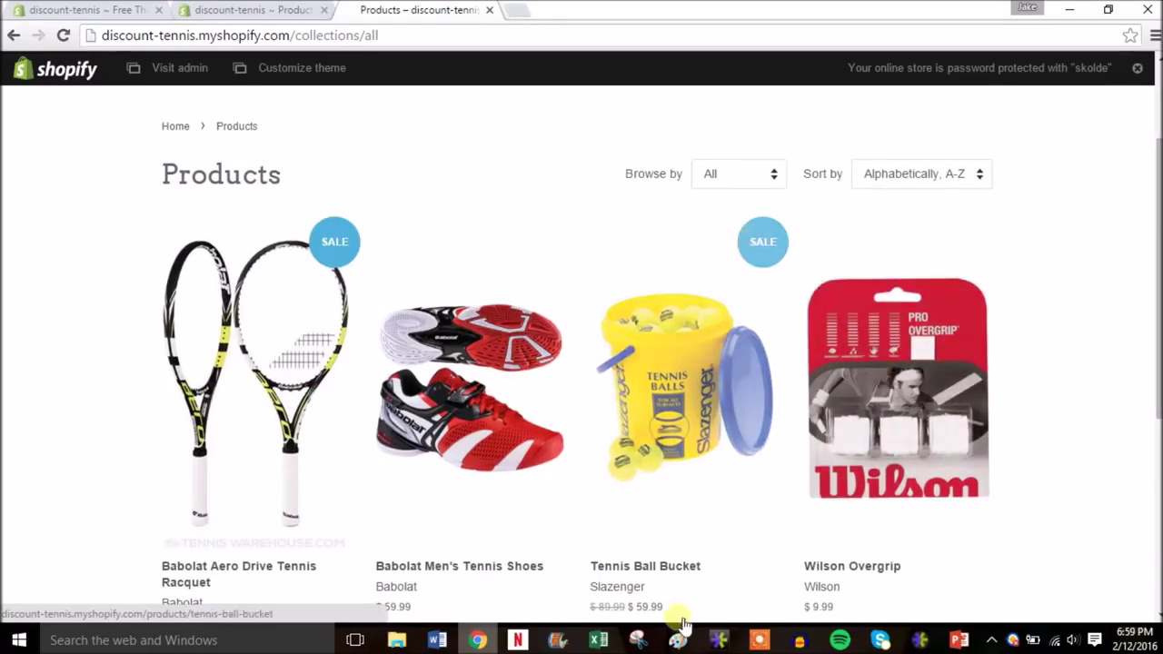
{"action": "left_click_drag", "start_coordinate": [1158, 353], "coordinate": [1151, 203]}
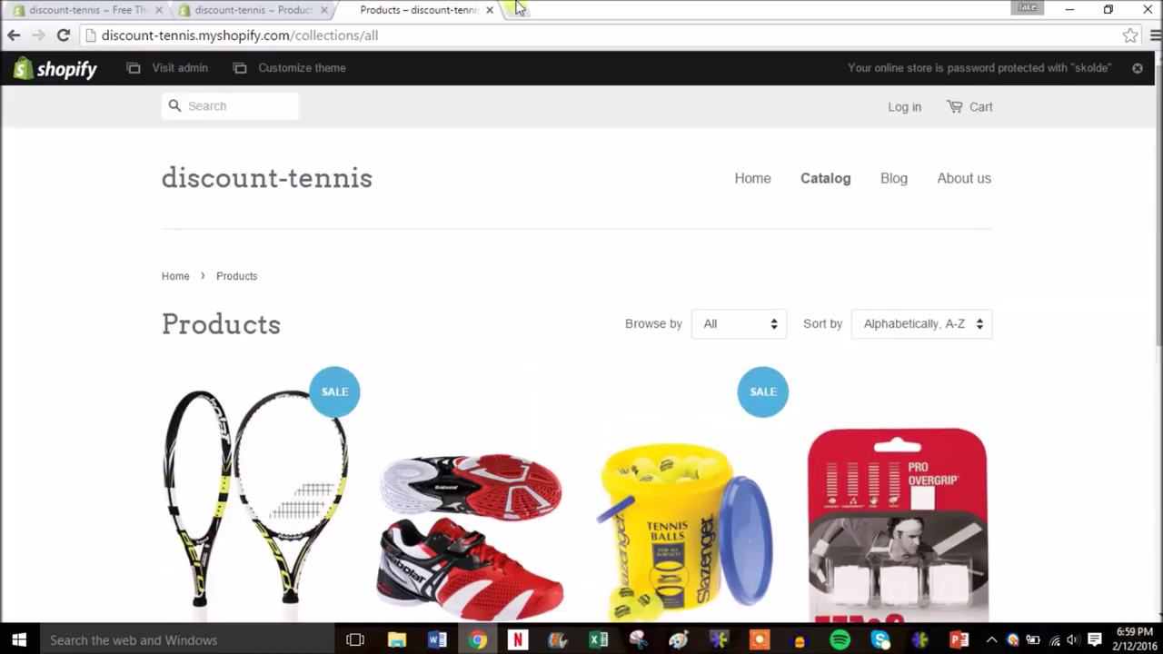
Close the storefront tab and add 5 units to the Tennis Ball Bucket's stock in the product inventory, saving the change
{"action": "left_click", "coordinate": [488, 10]}
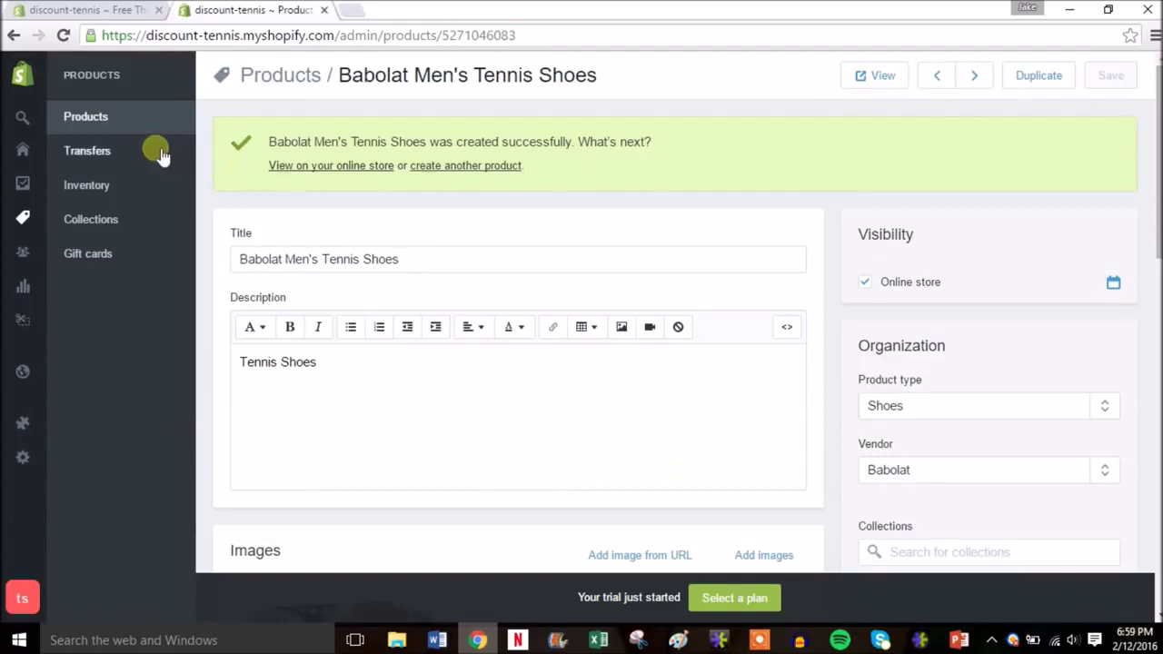
{"action": "left_click", "coordinate": [117, 188]}
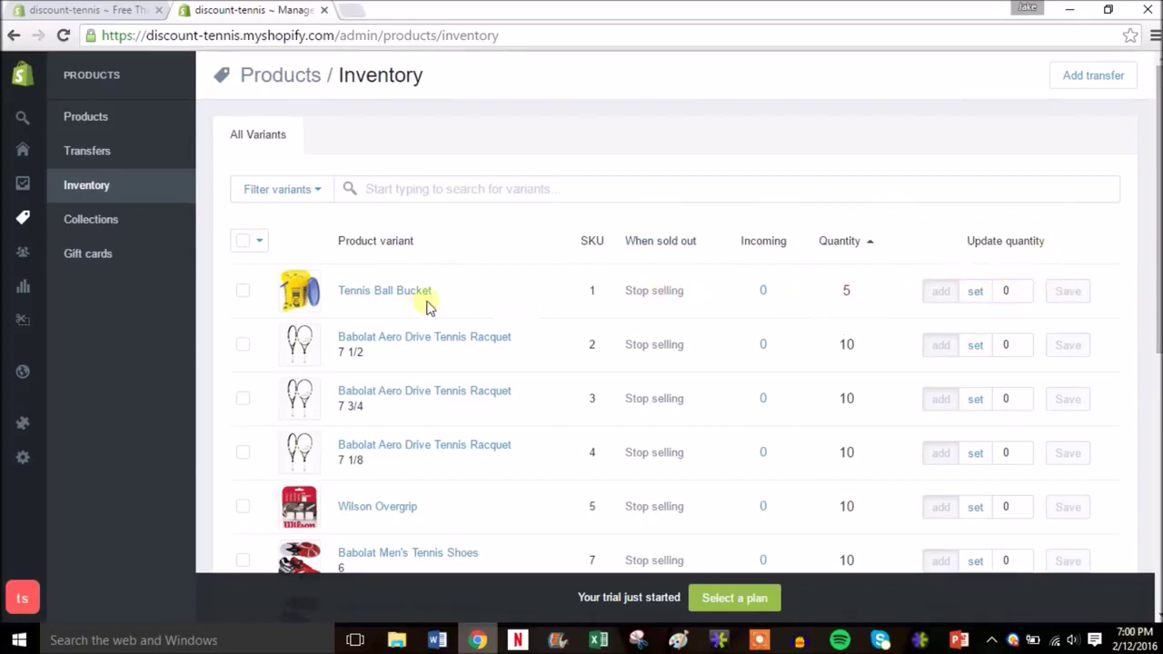
{"action": "triple_click", "coordinate": [1020, 287]}
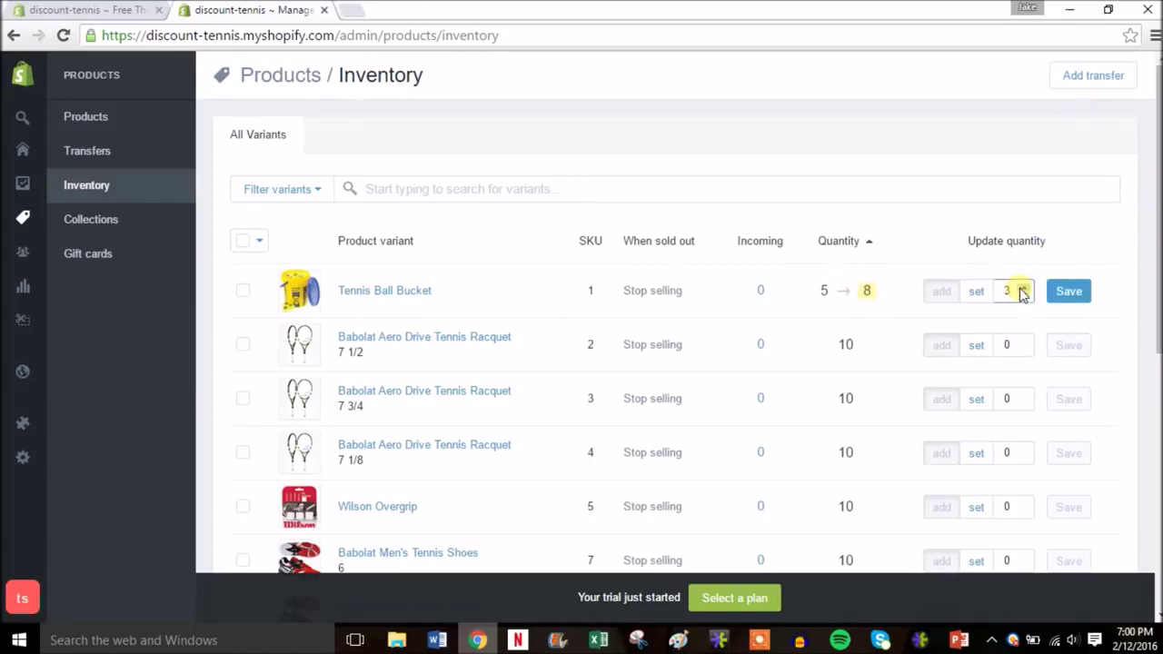
{"action": "left_click", "coordinate": [1022, 288]}
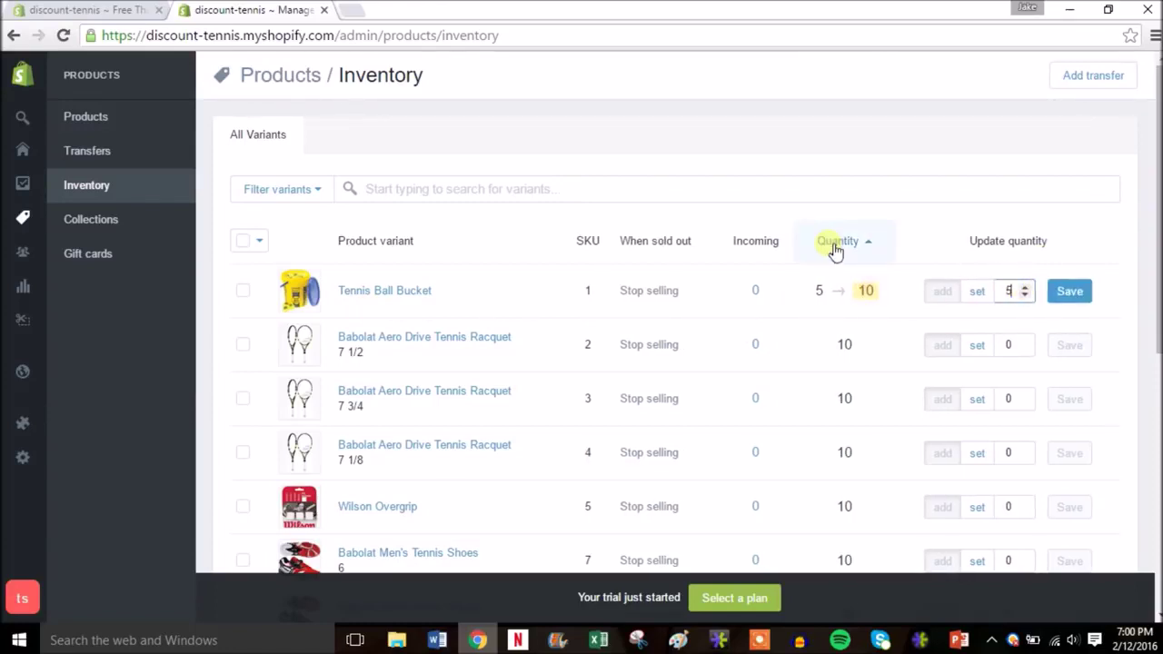
{"action": "left_click", "coordinate": [1074, 303]}
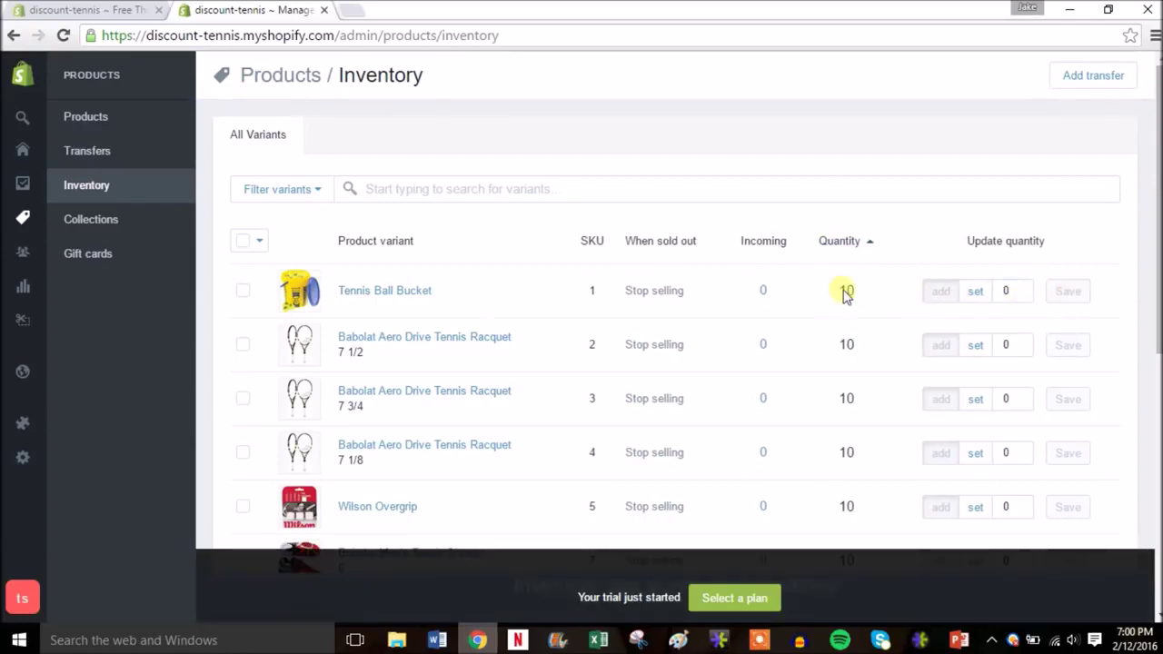
Review the stock quantities of the remaining product variants, and view the store's list of collections
{"action": "scroll", "coordinate": [1154, 214], "scroll_direction": "down", "scroll_amount": 4}
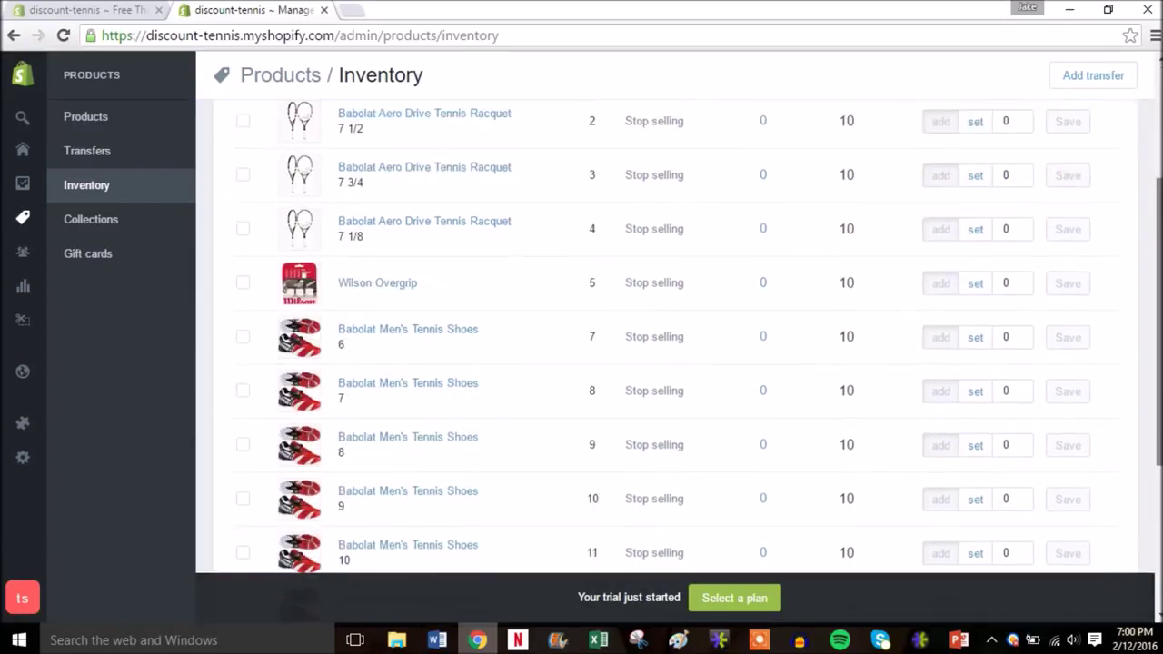
{"action": "scroll", "coordinate": [914, 408], "scroll_direction": "down", "scroll_amount": 1}
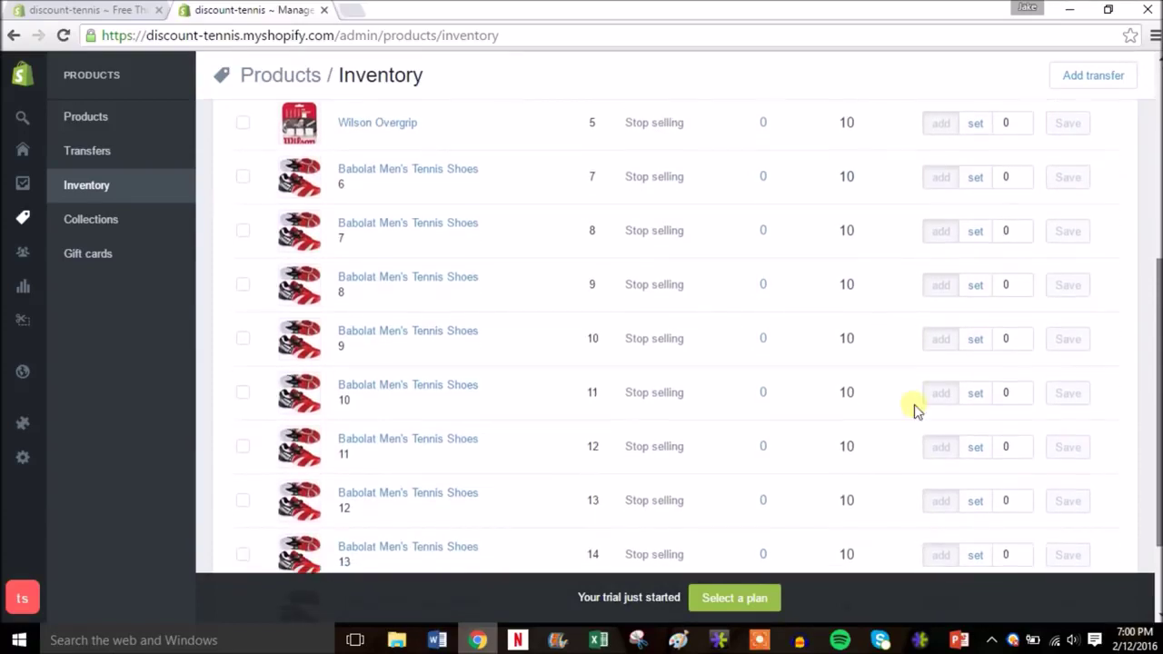
{"action": "left_click_drag", "start_coordinate": [1158, 391], "coordinate": [1157, 223]}
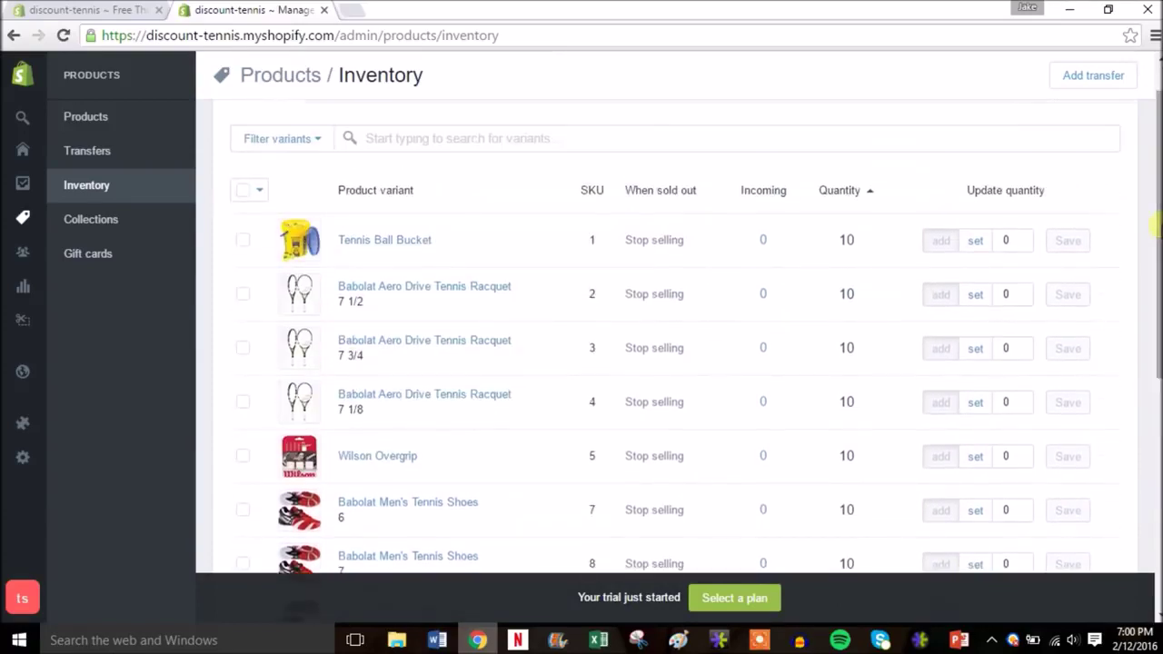
{"action": "left_click", "coordinate": [141, 222]}
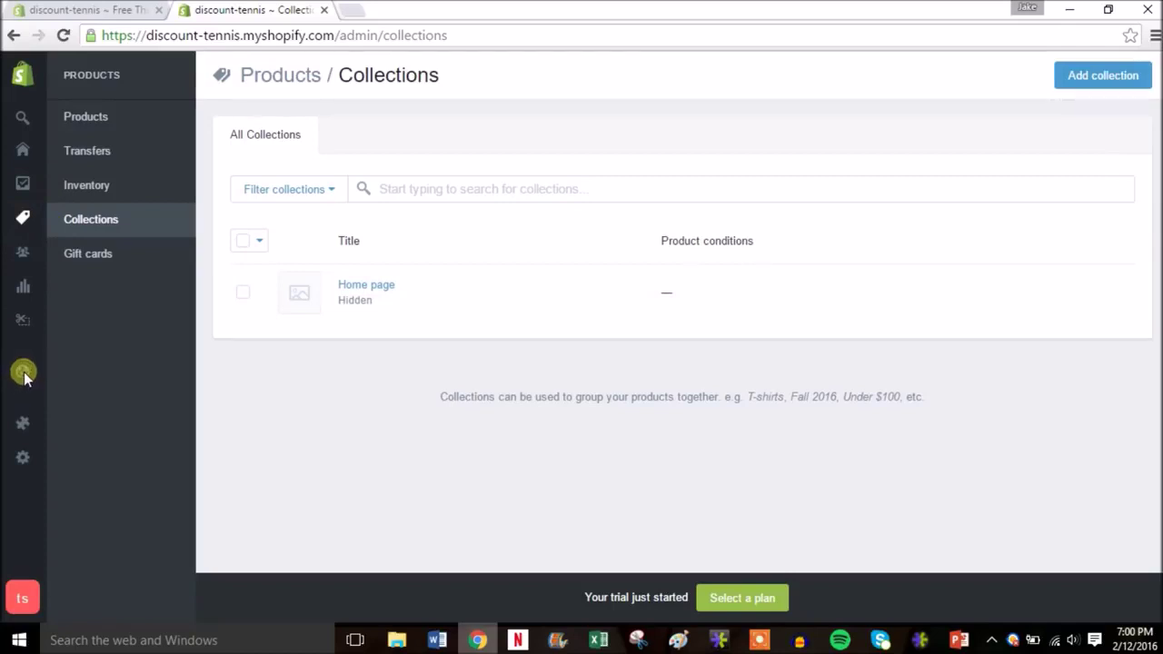
Delete the default blog post "First post" from the online store's blog posts
{"action": "mouse_move", "coordinate": [24, 372]}
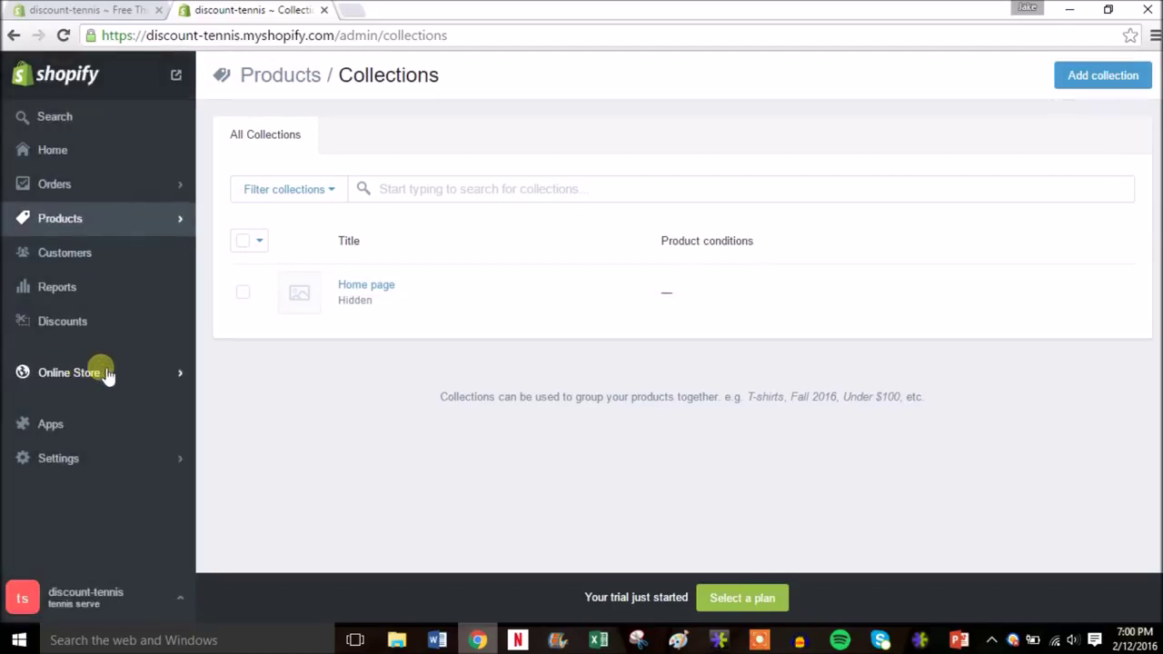
{"action": "left_click", "coordinate": [164, 372]}
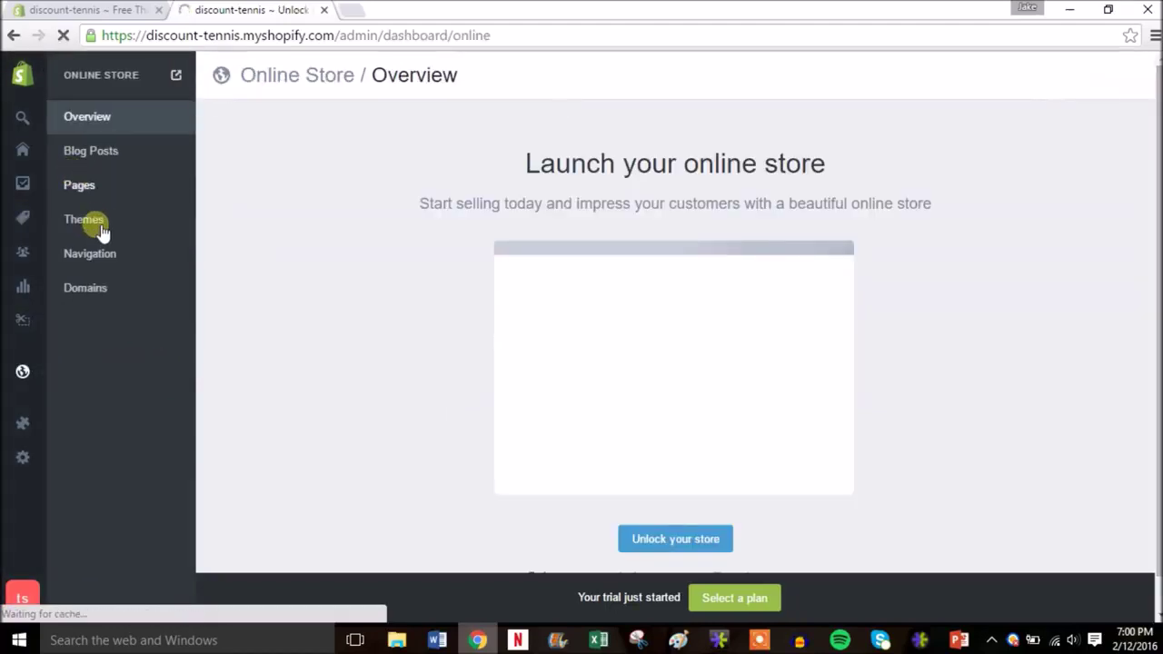
{"action": "left_click", "coordinate": [107, 150]}
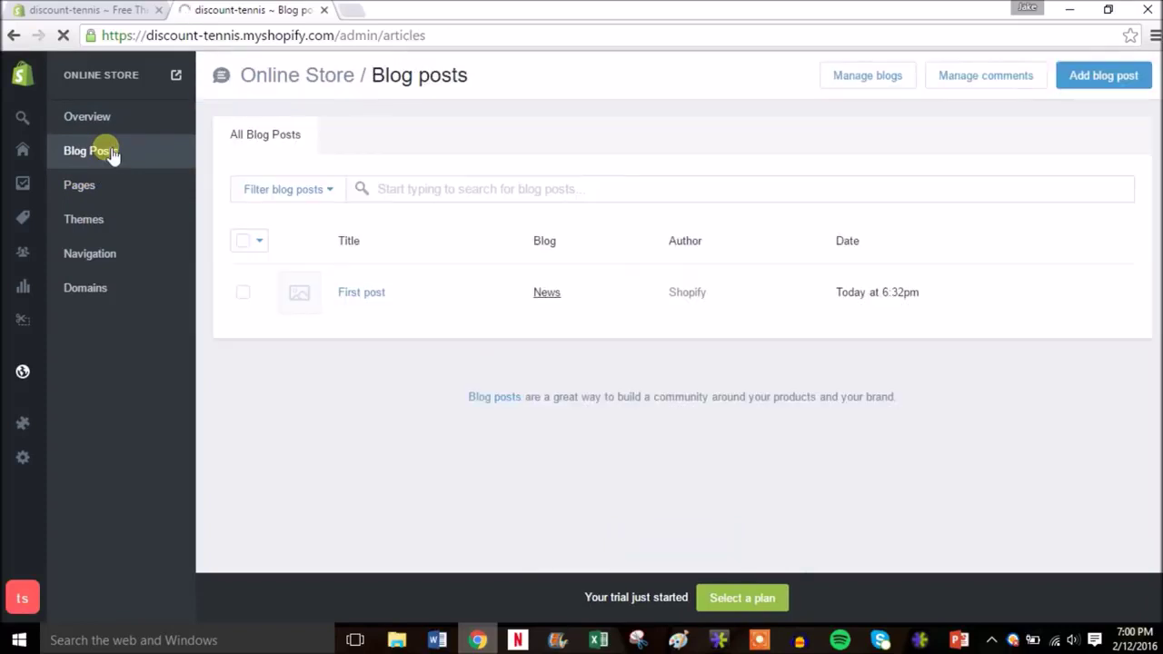
{"action": "left_click", "coordinate": [244, 293]}
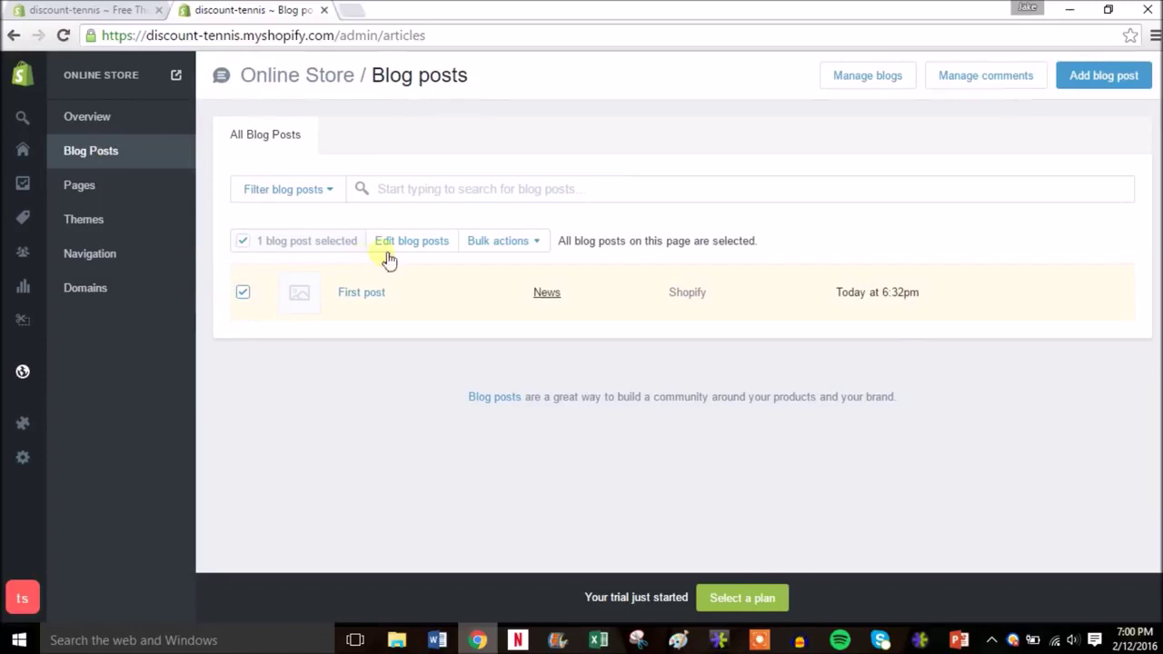
{"action": "left_click", "coordinate": [527, 243]}
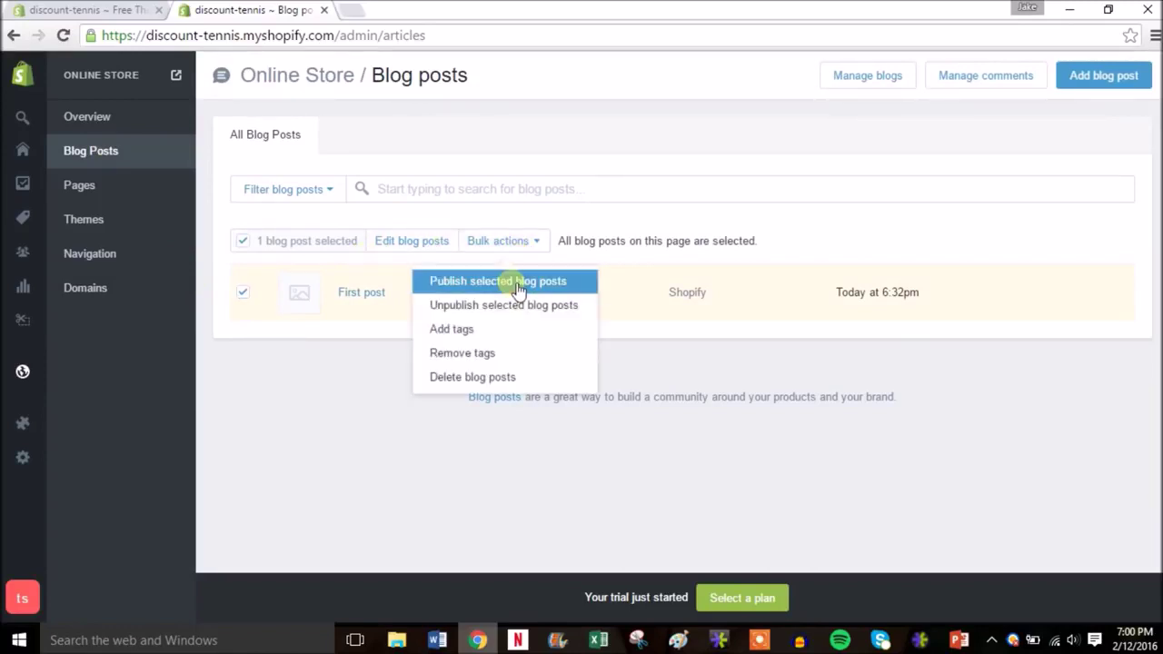
{"action": "left_click", "coordinate": [511, 380]}
{"action": "left_click", "coordinate": [814, 236]}
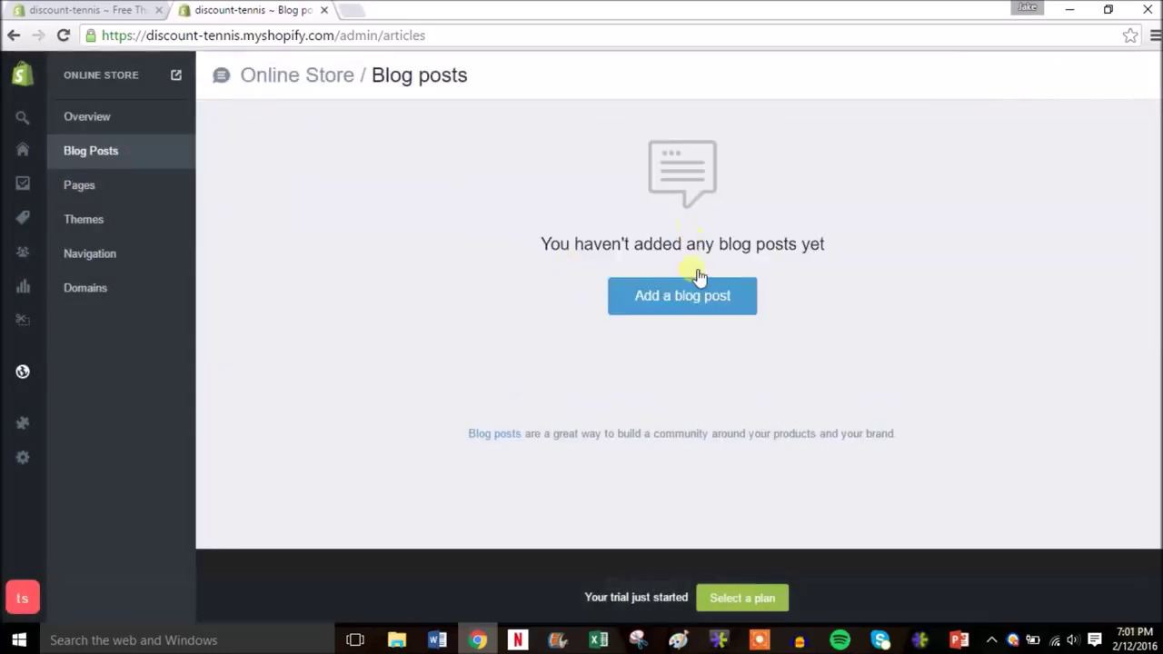
Start a new blog post titled "Australian Open 2016 Finals were crazy!" with the placeholder content "dnuivfeuivnijnfvijnfjvfhffgbre"
{"action": "left_click", "coordinate": [698, 300]}
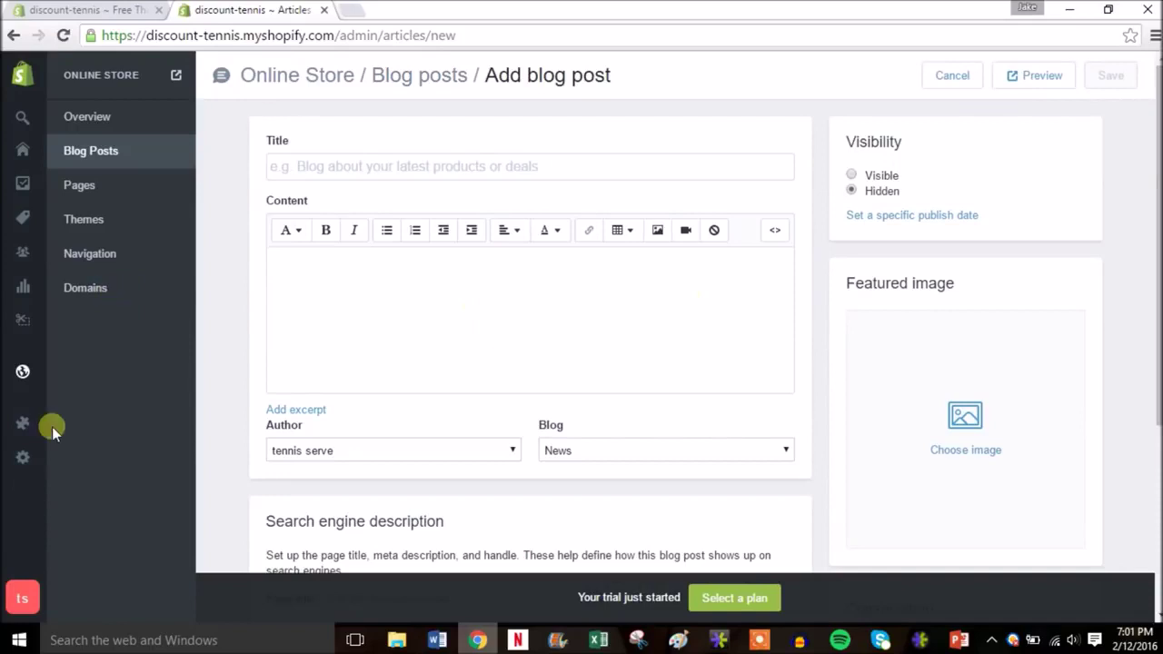
{"action": "left_click", "coordinate": [354, 171]}
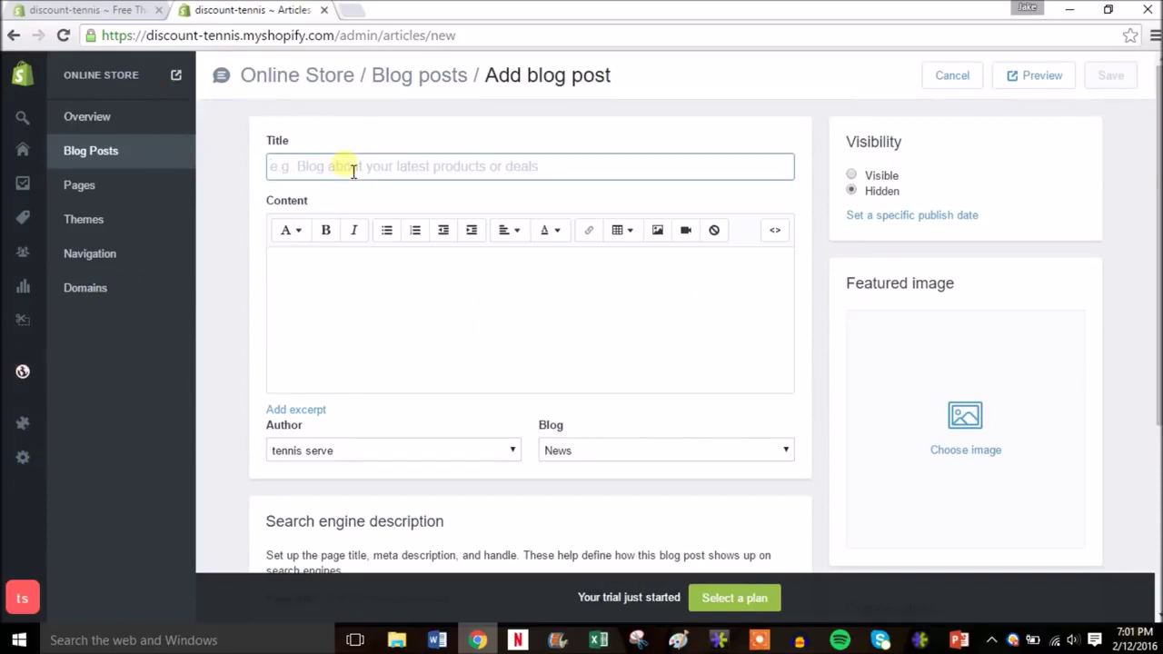
{"action": "type", "text": "Aus"}
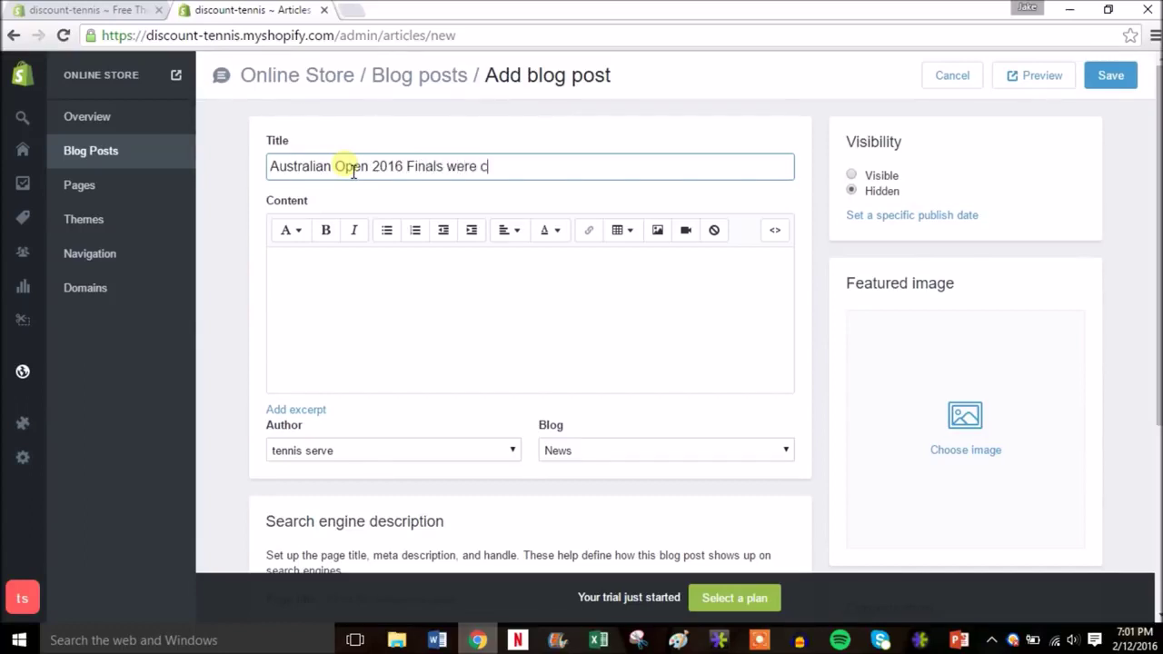
{"action": "left_click", "coordinate": [359, 293]}
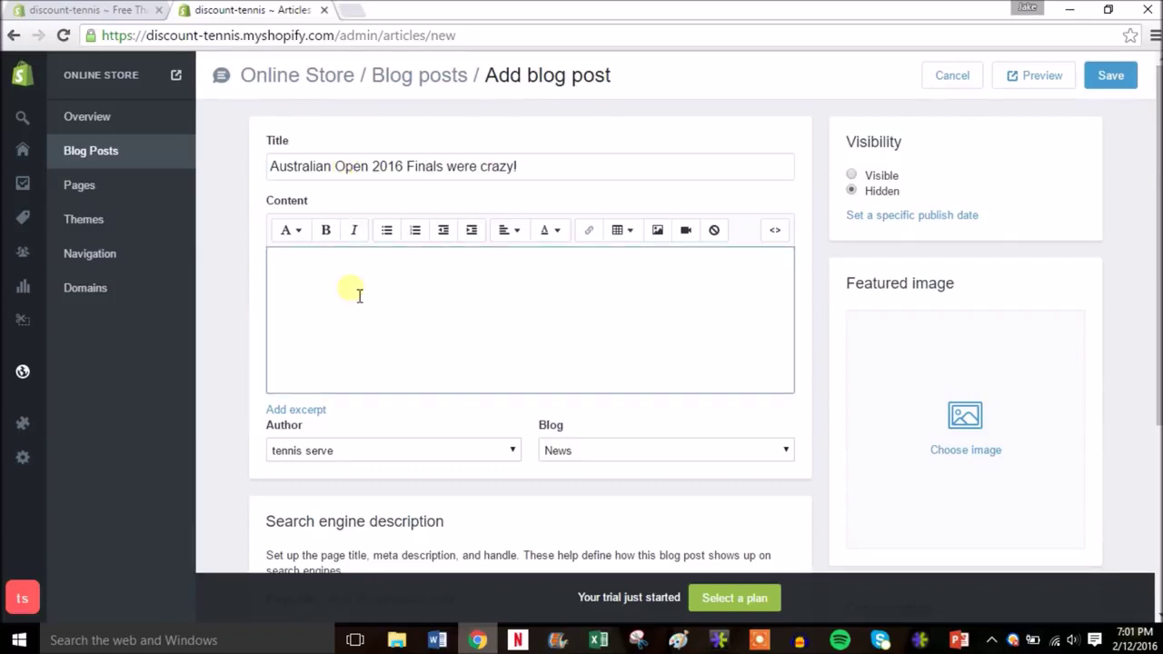
{"action": "type", "text": "dnuivfeuivnijnfvijnfjvfhffgbre"}
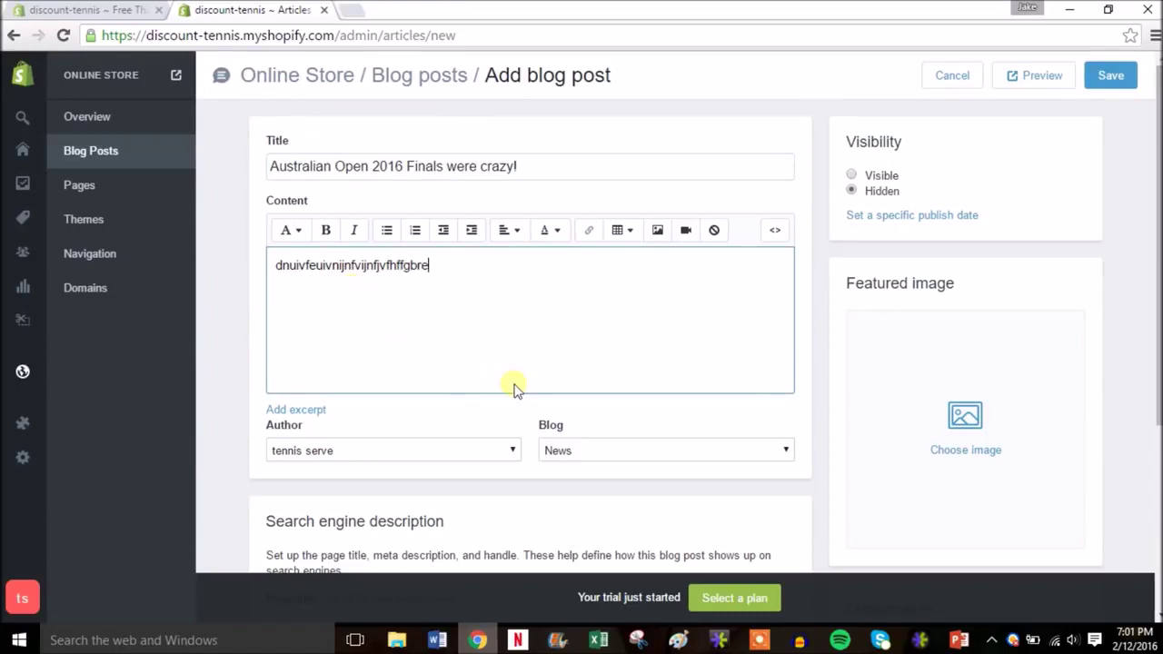
Add the tags "tennis" and "finals" to the new blog post
{"action": "left_click_drag", "start_coordinate": [1154, 186], "coordinate": [1156, 367]}
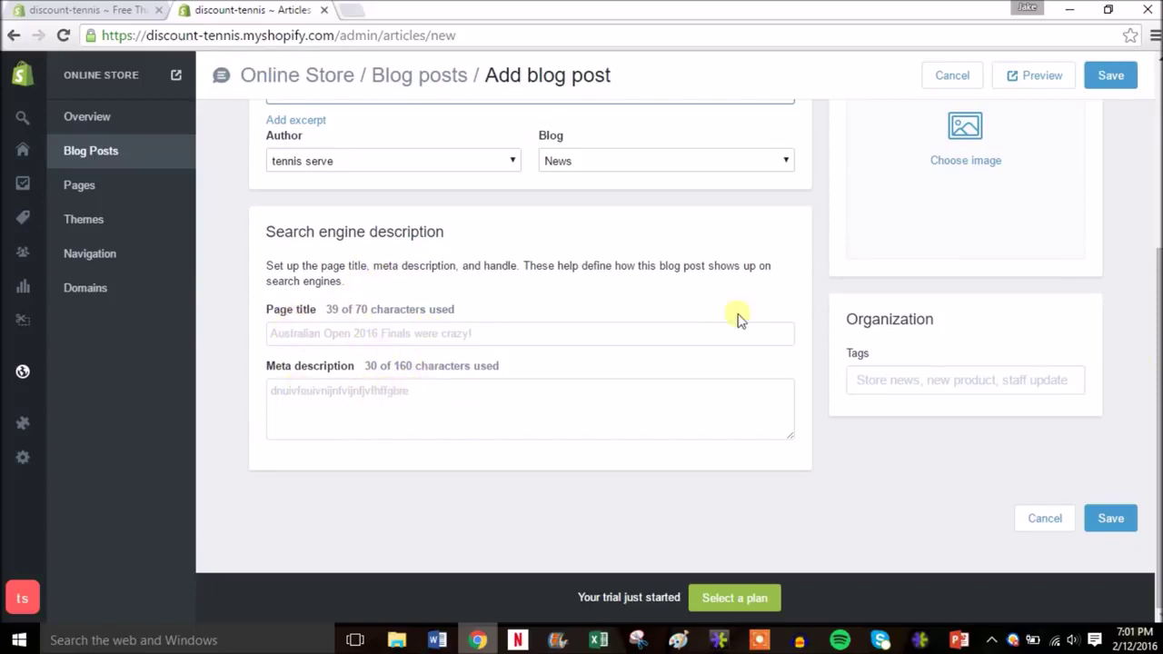
{"action": "scroll", "coordinate": [1159, 350], "scroll_direction": "up", "scroll_amount": 1}
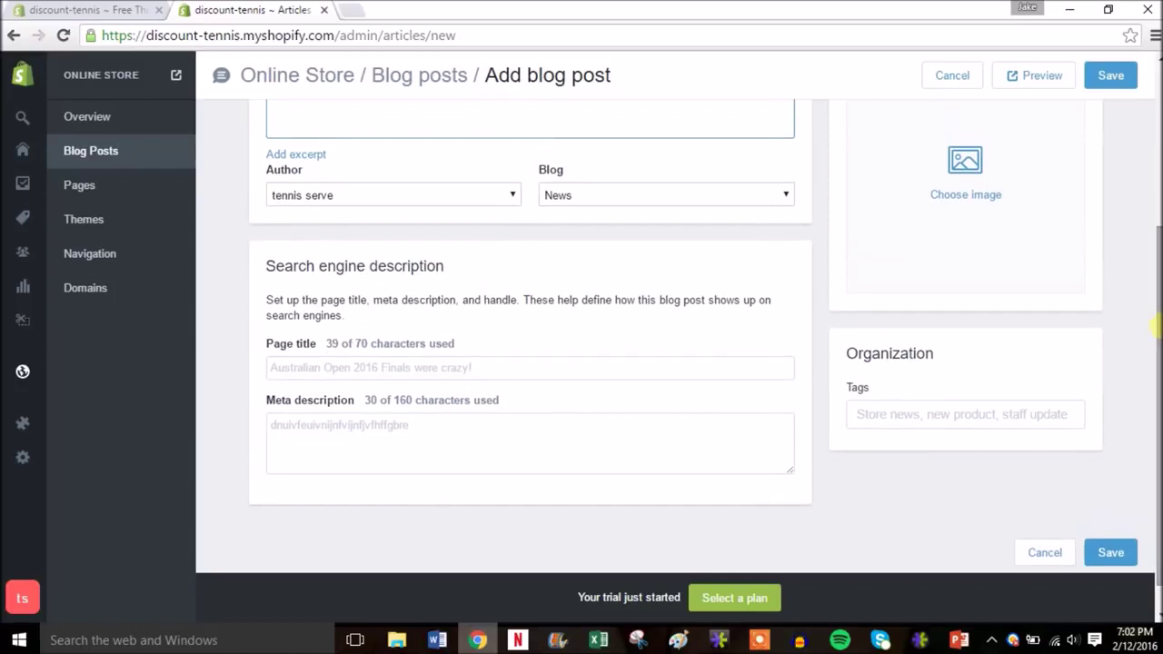
{"action": "left_click", "coordinate": [918, 423]}
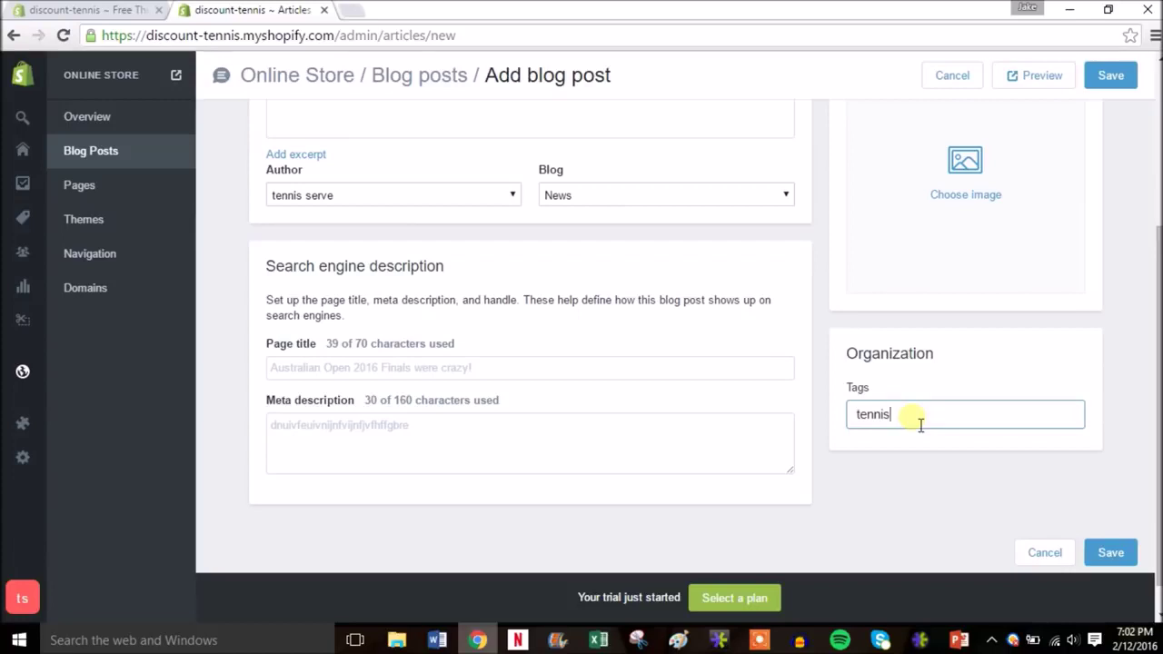
{"action": "key", "text": "Return"}
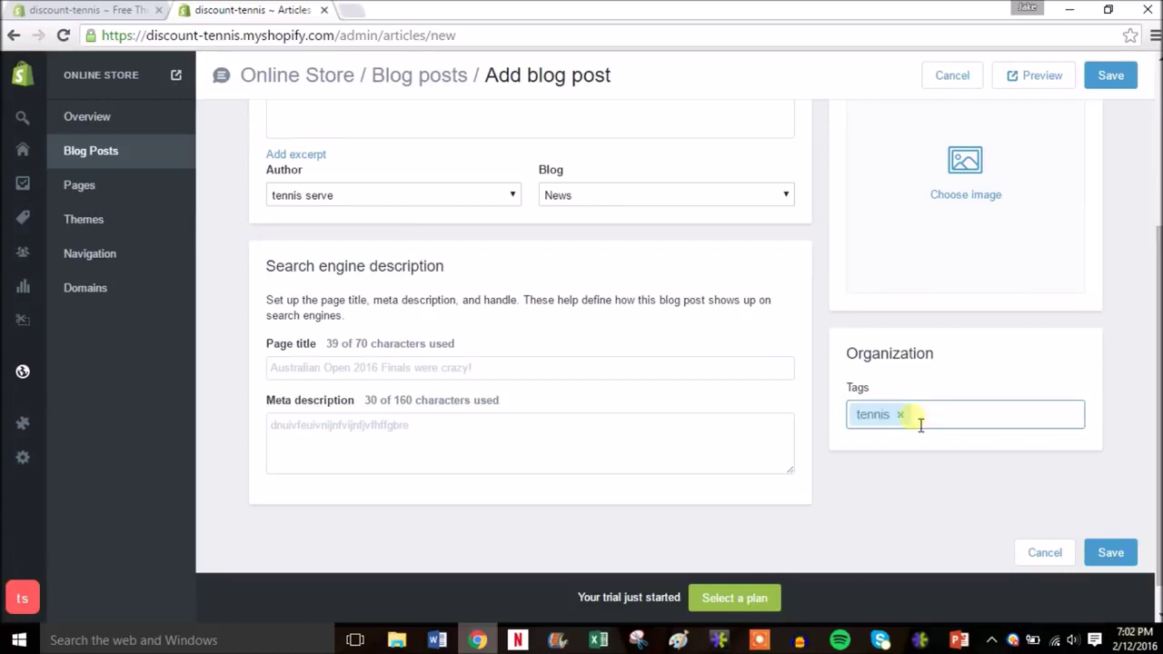
{"action": "type", "text": "finals"}
{"action": "key", "text": "Return"}
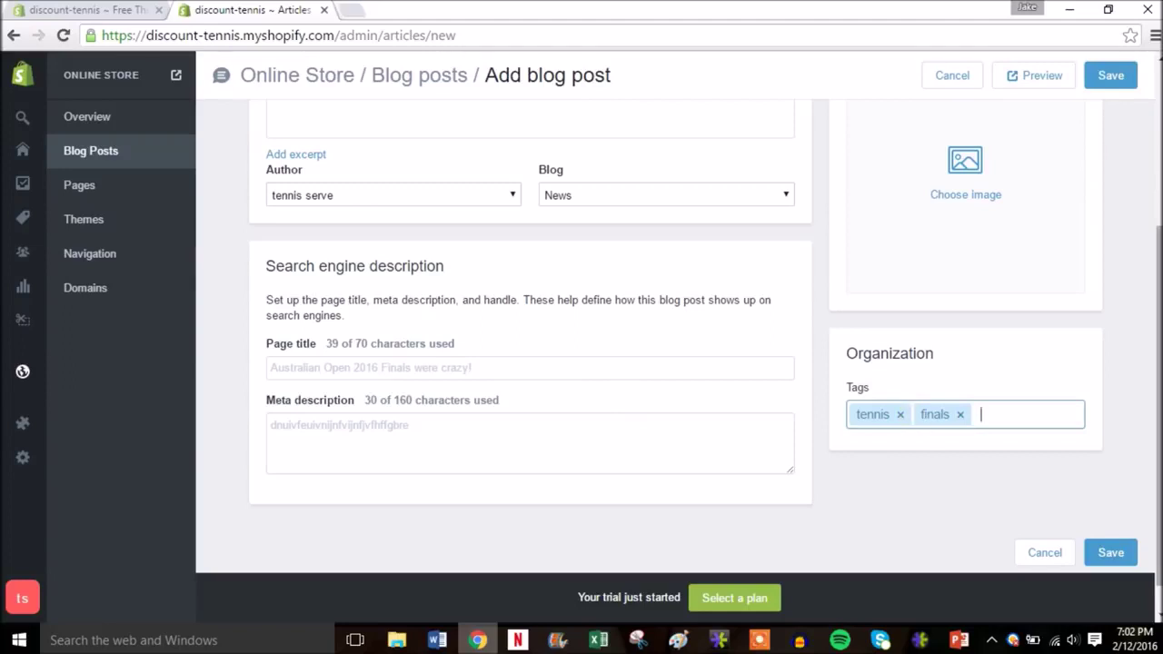
Use the "babolat aero drive racquet" picture as the blog post's featured image, and save the post as Visible
{"action": "scroll", "coordinate": [581, 363], "scroll_direction": "up", "scroll_amount": 2}
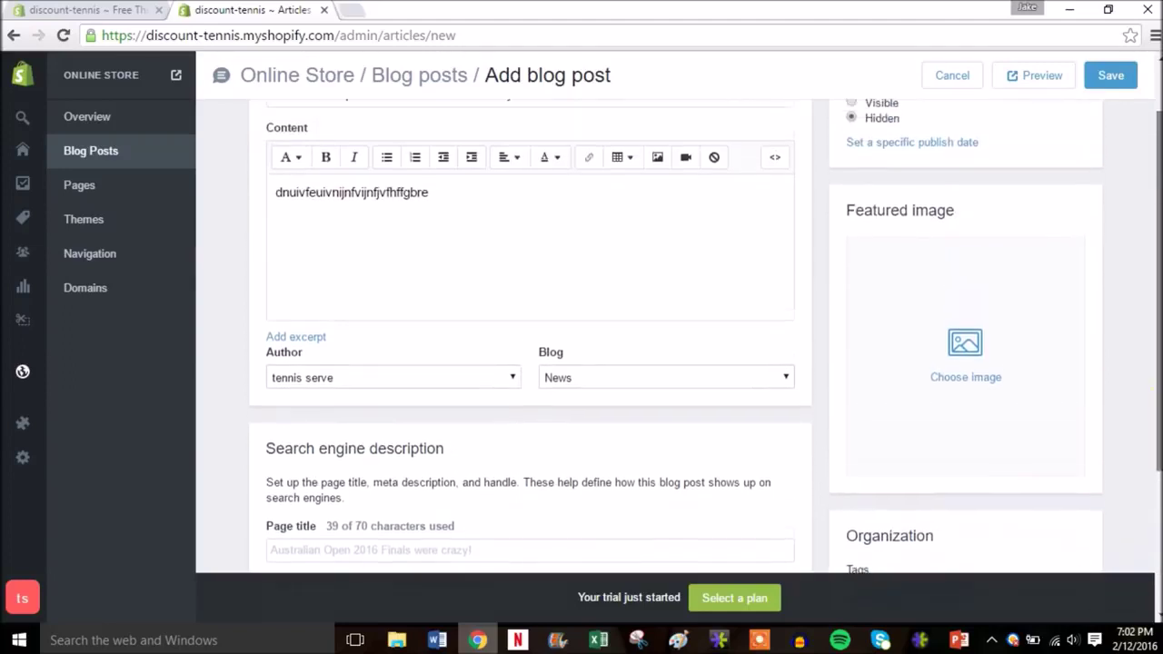
{"action": "scroll", "coordinate": [582, 364], "scroll_direction": "up", "scroll_amount": 1}
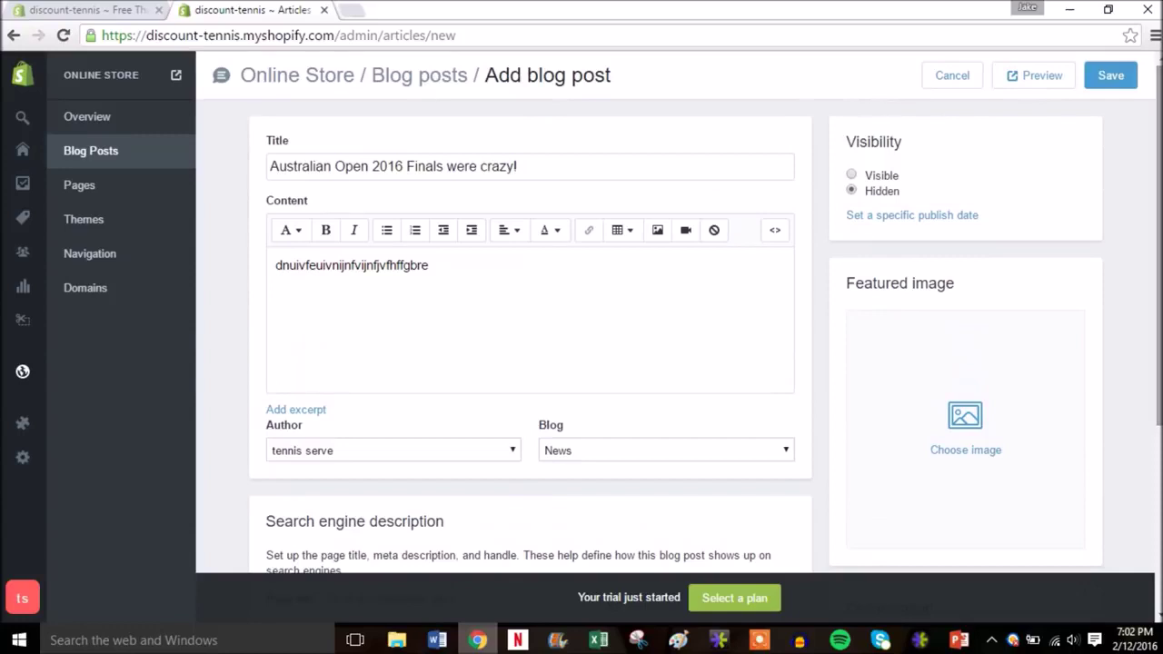
{"action": "left_click", "coordinate": [965, 419]}
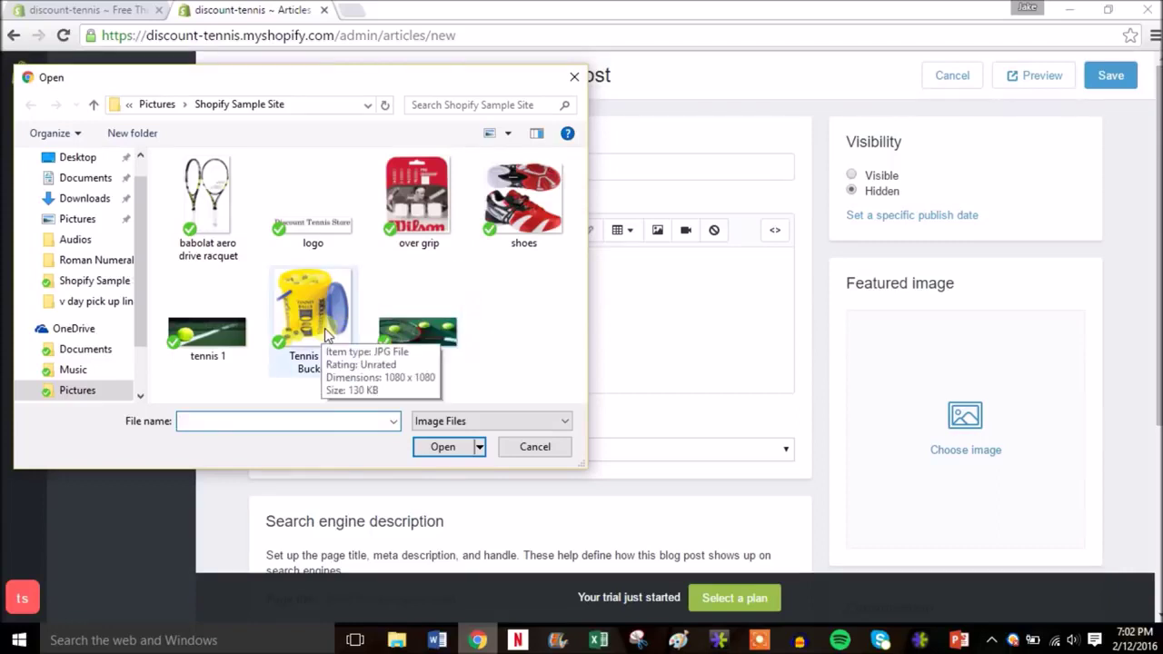
{"action": "left_click", "coordinate": [221, 247]}
{"action": "double_click", "coordinate": [221, 247]}
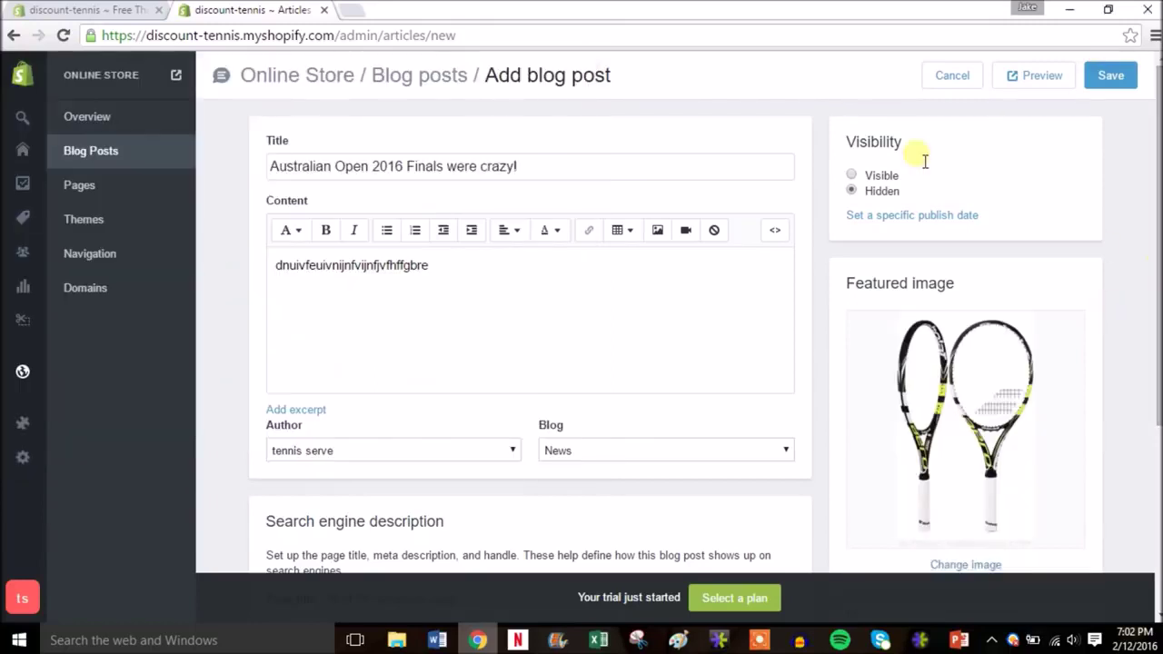
{"action": "left_click", "coordinate": [888, 180]}
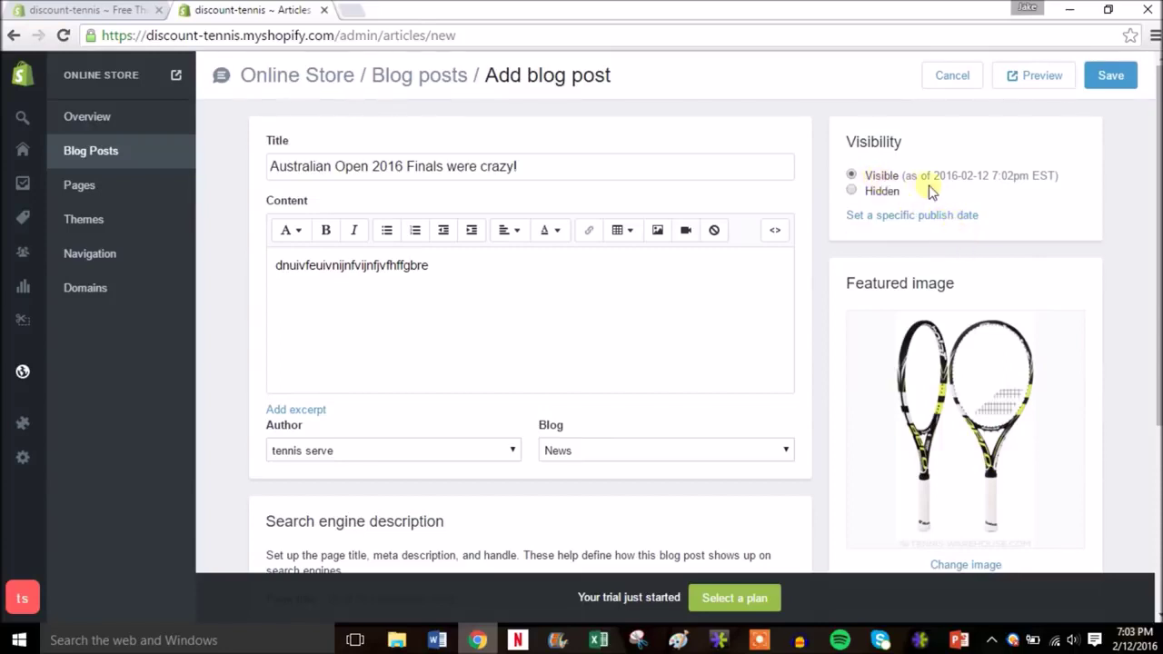
{"action": "left_click", "coordinate": [1110, 77]}
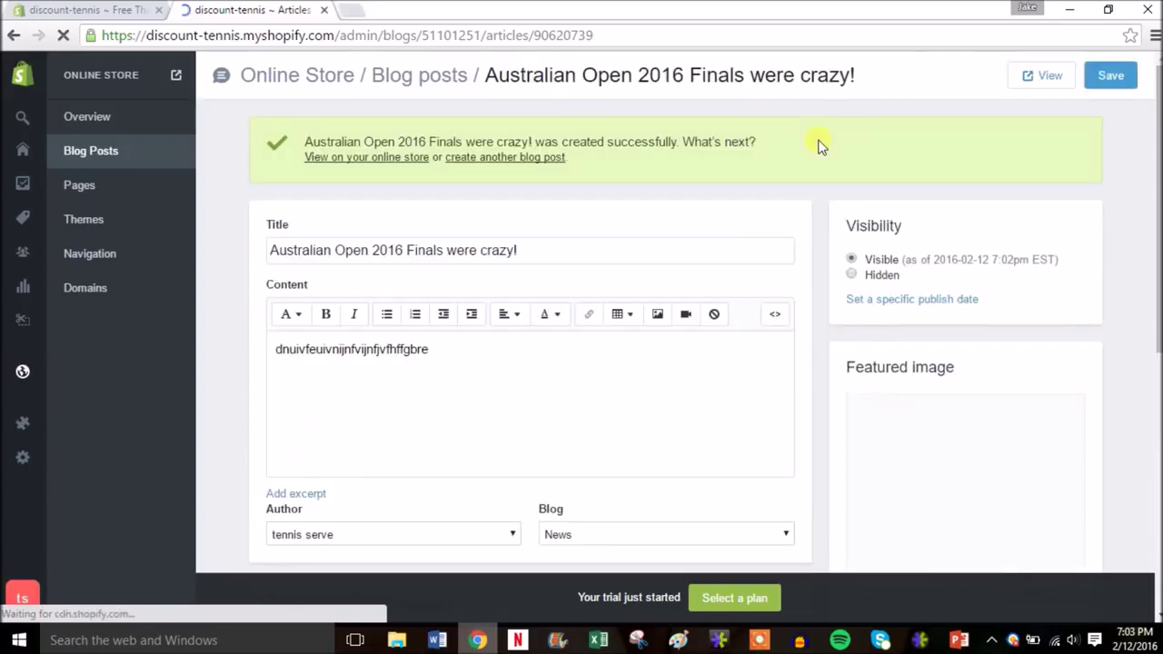
Open the blog post's online store page in a new browser tab and check the article, its recent-articles link and its categories
{"action": "right_click", "coordinate": [353, 161]}
{"action": "left_click", "coordinate": [363, 169]}
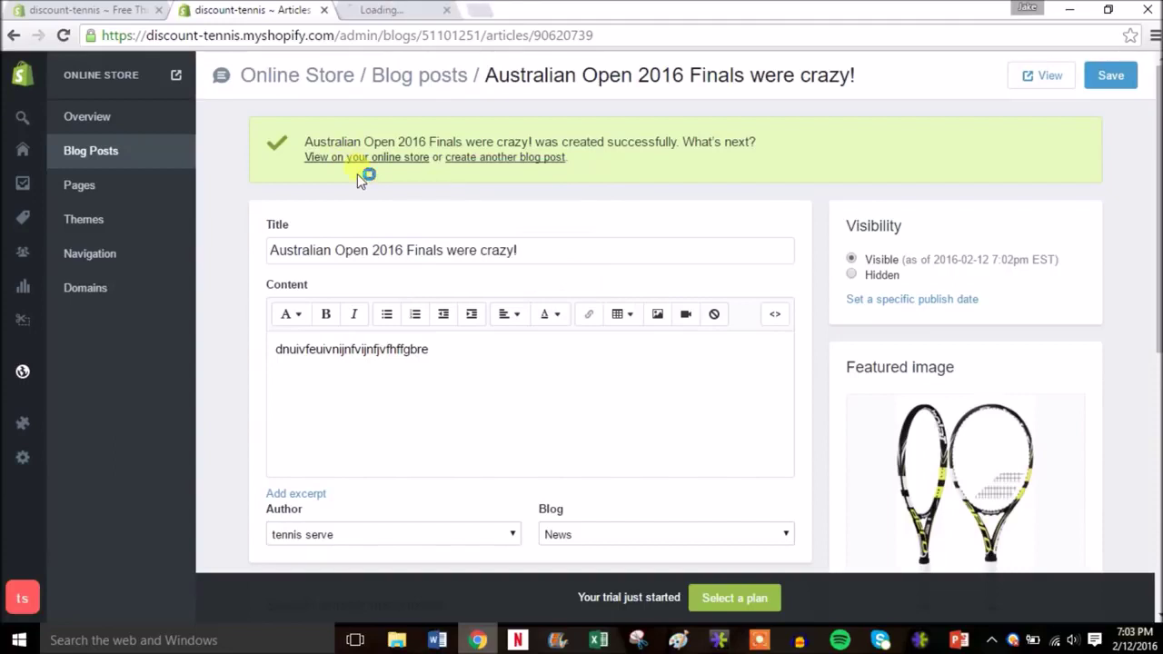
{"action": "left_click", "coordinate": [382, 15]}
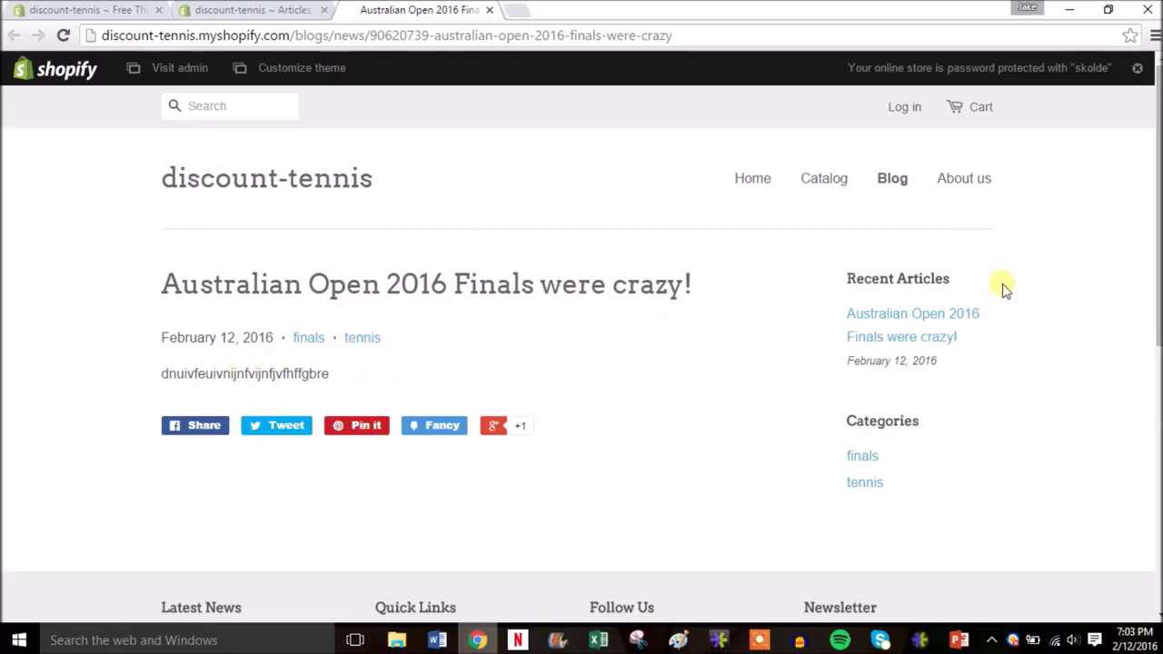
{"action": "left_click", "coordinate": [883, 324]}
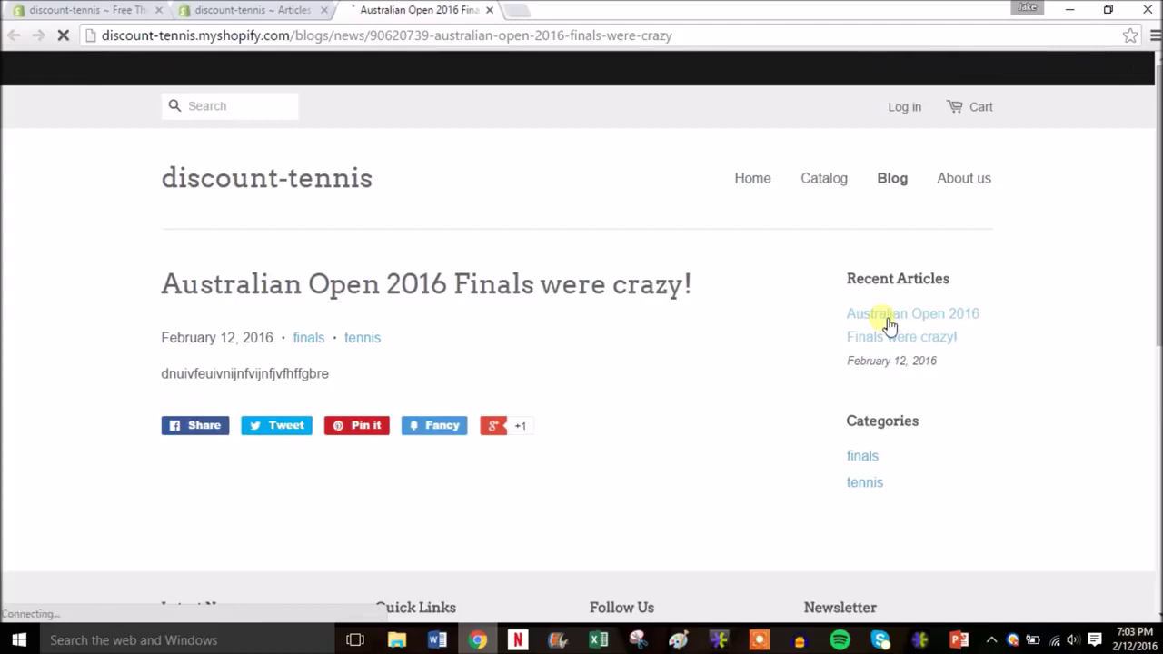
{"action": "mouse_move", "coordinate": [1158, 282]}
{"action": "left_mouse_down"}
{"action": "mouse_move", "coordinate": [1158, 495]}
{"action": "mouse_move", "coordinate": [1158, 272]}
{"action": "left_mouse_up"}
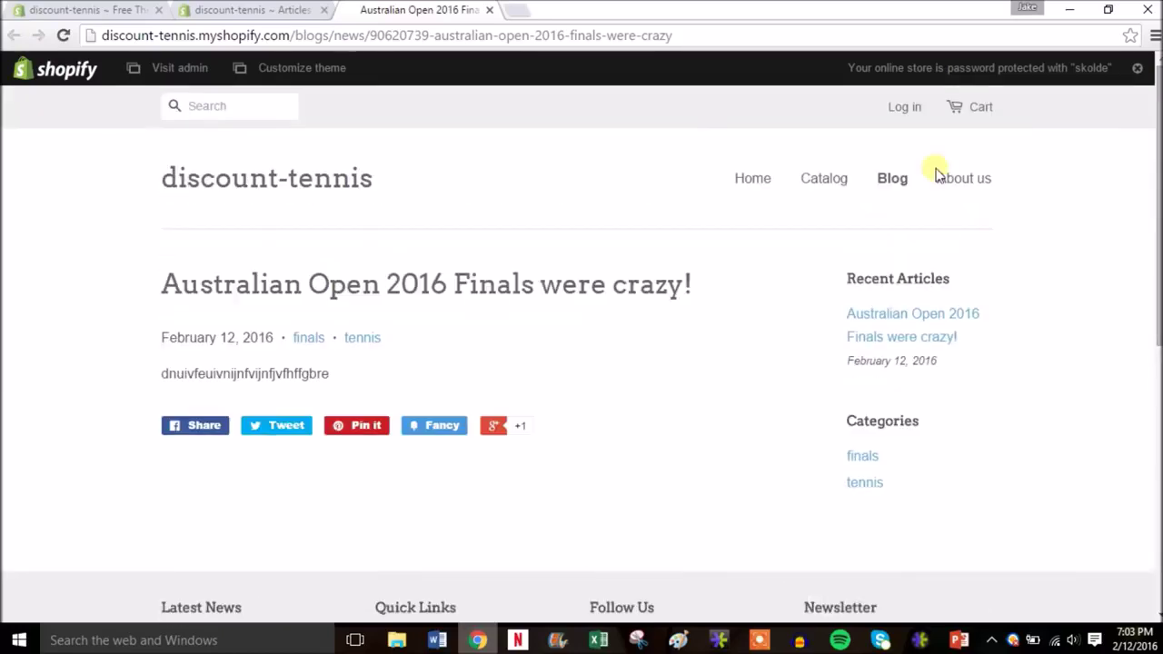
Close the article's storefront tab and look over the list of pages in the store admin
{"action": "left_click", "coordinate": [490, 11]}
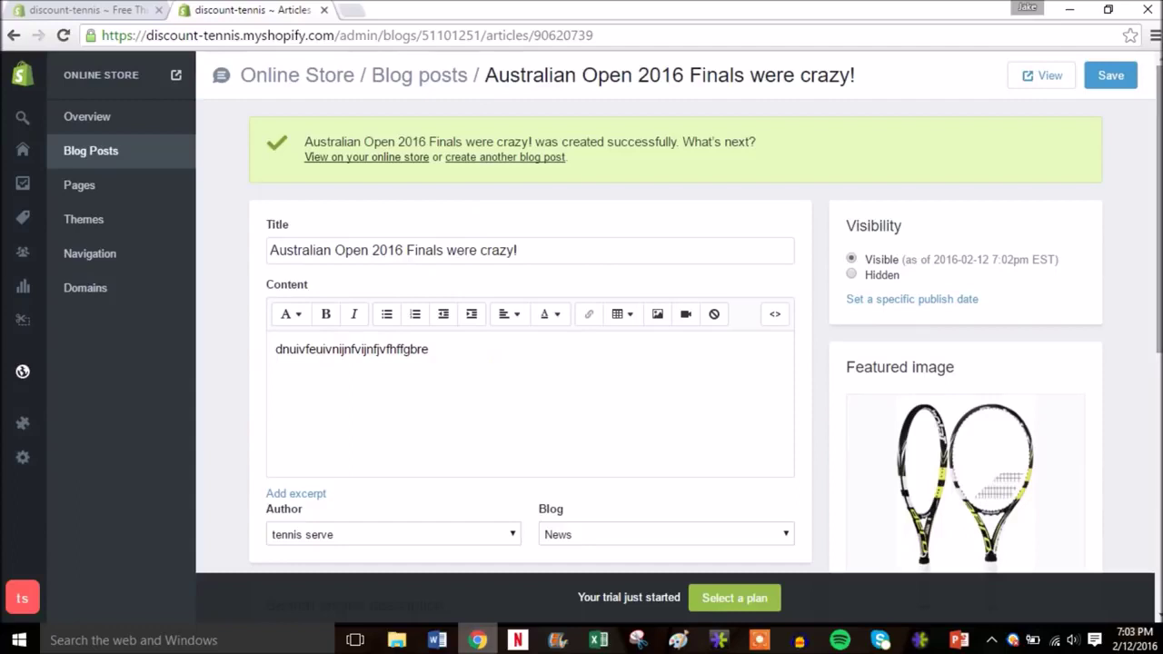
{"action": "left_click", "coordinate": [89, 190]}
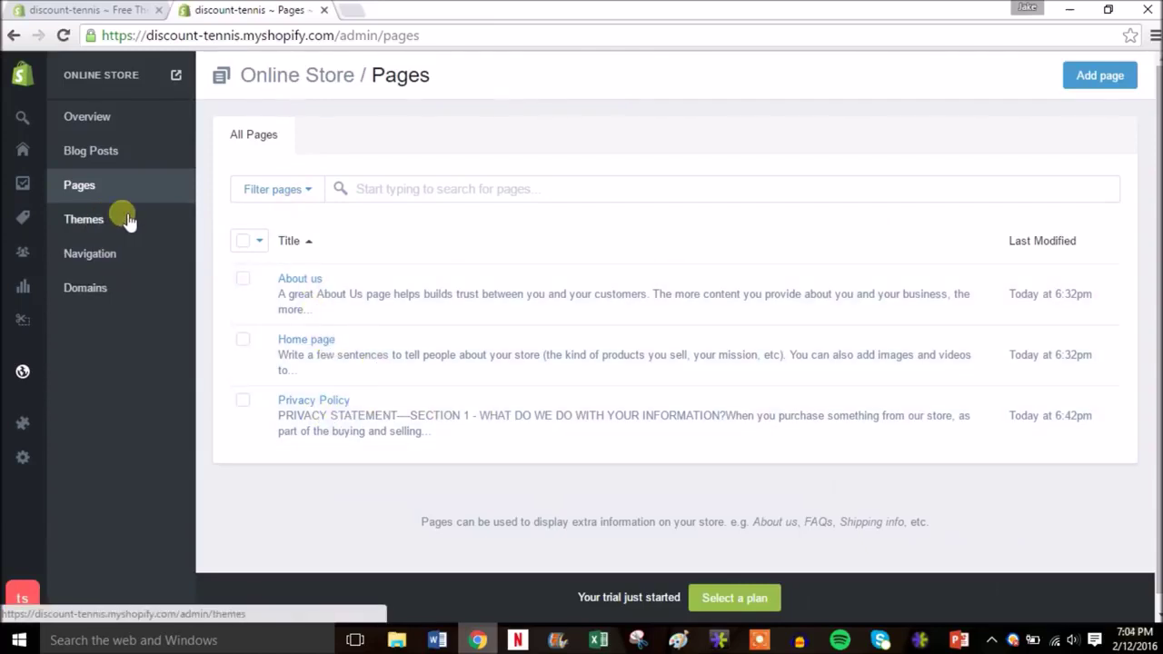
Check in the domain settings whether tennisdiscount.com can be registered as a new domain, and close the form without buying
{"action": "left_click", "coordinate": [106, 288]}
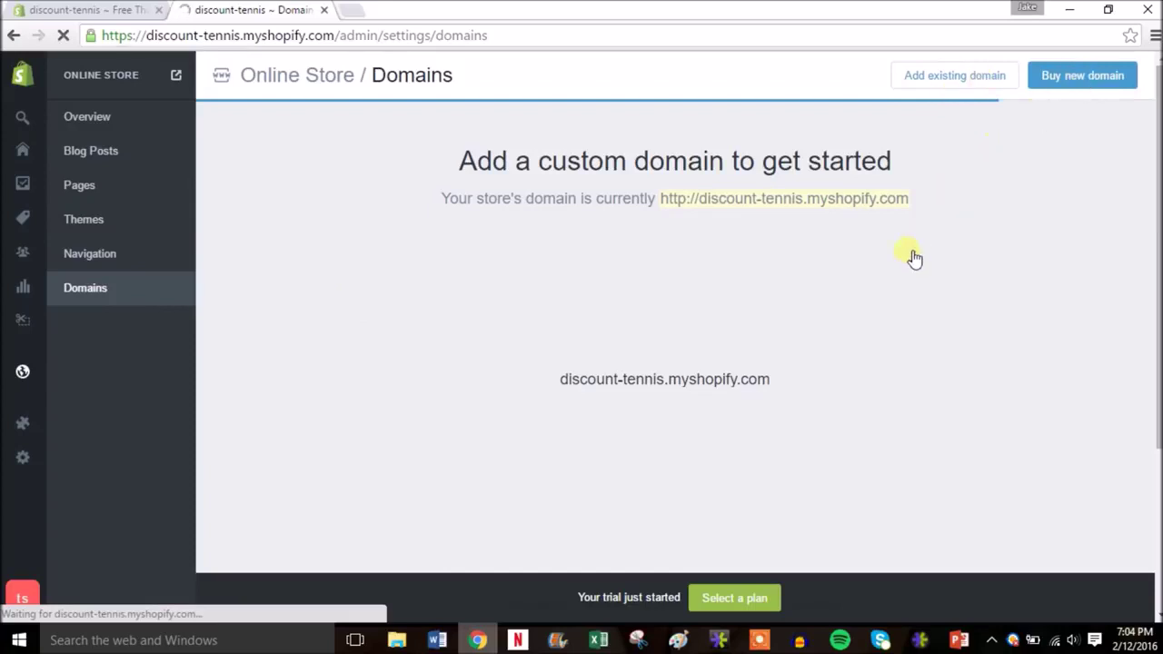
{"action": "left_click", "coordinate": [1071, 77]}
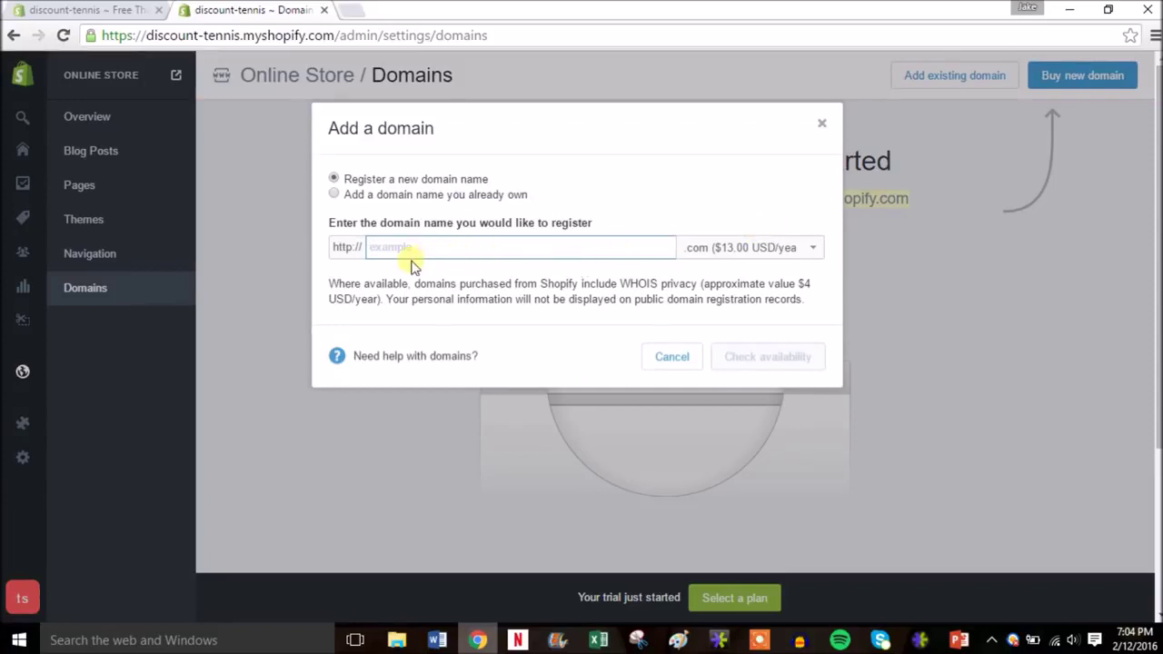
{"action": "type", "text": "tennisdiscount"}
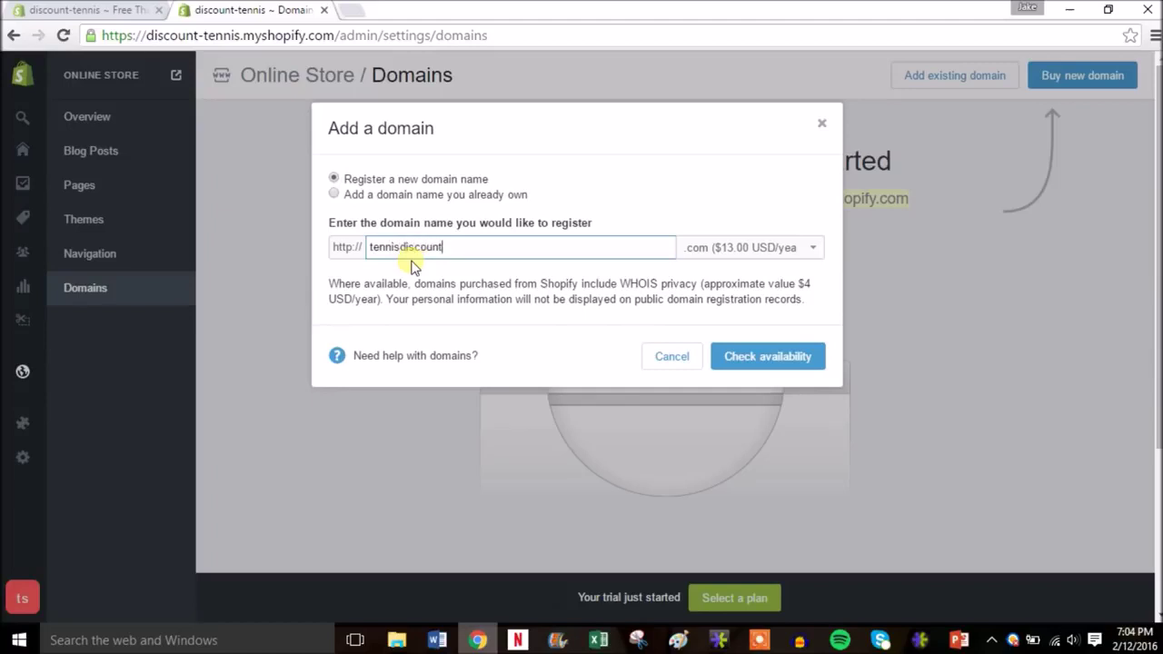
{"action": "left_click", "coordinate": [771, 251]}
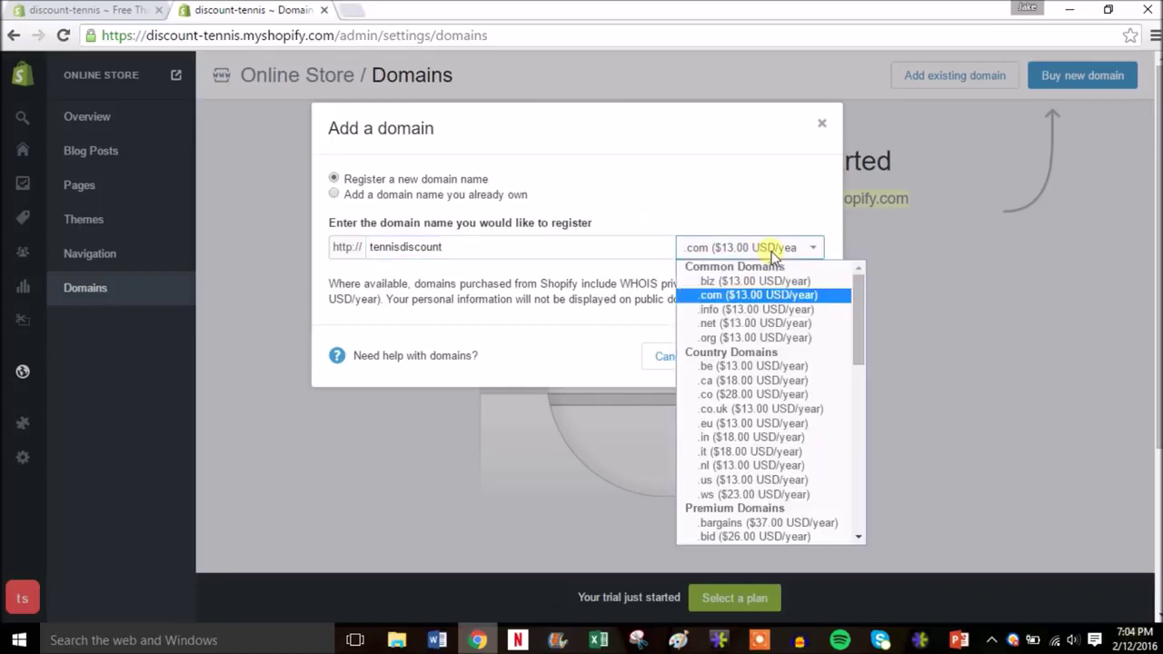
{"action": "left_click", "coordinate": [774, 295]}
{"action": "left_click", "coordinate": [760, 356]}
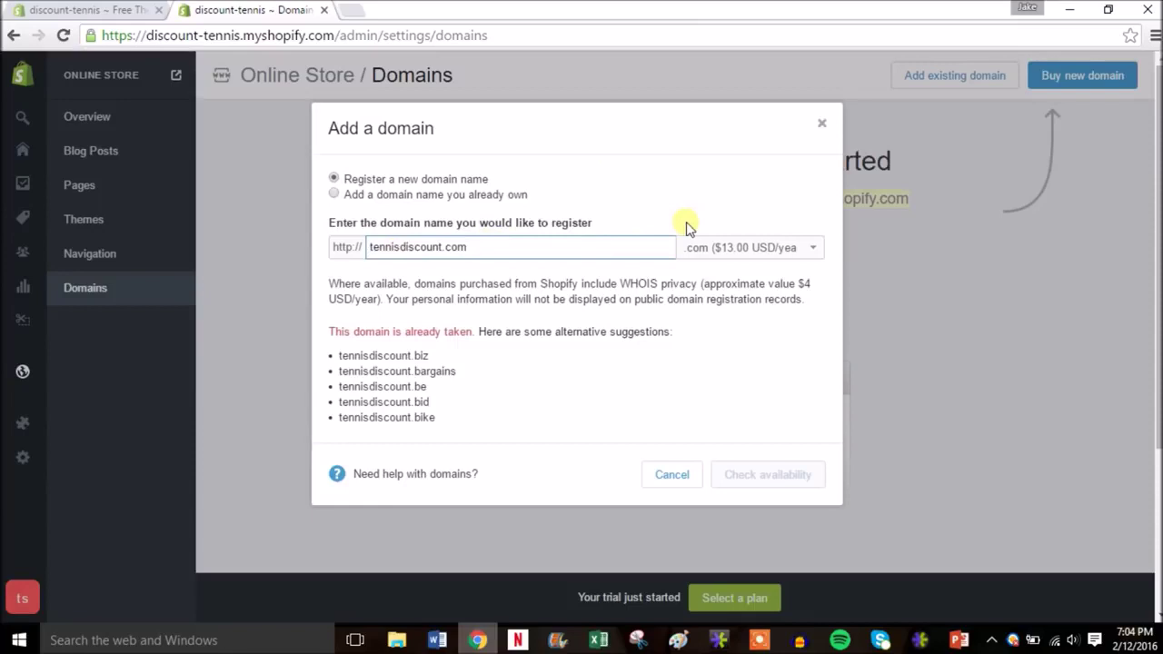
{"action": "left_click", "coordinate": [822, 125]}
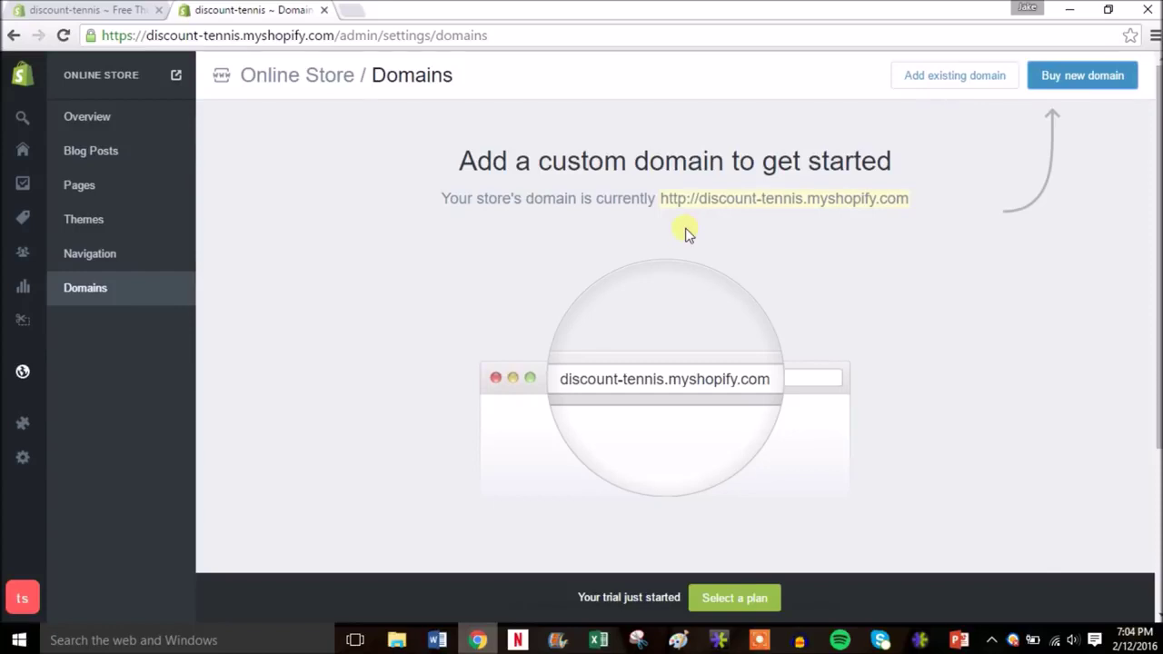
Open the store's navigation menus and try to move the Catalog link below Blog in the main menu
{"action": "left_click", "coordinate": [105, 261]}
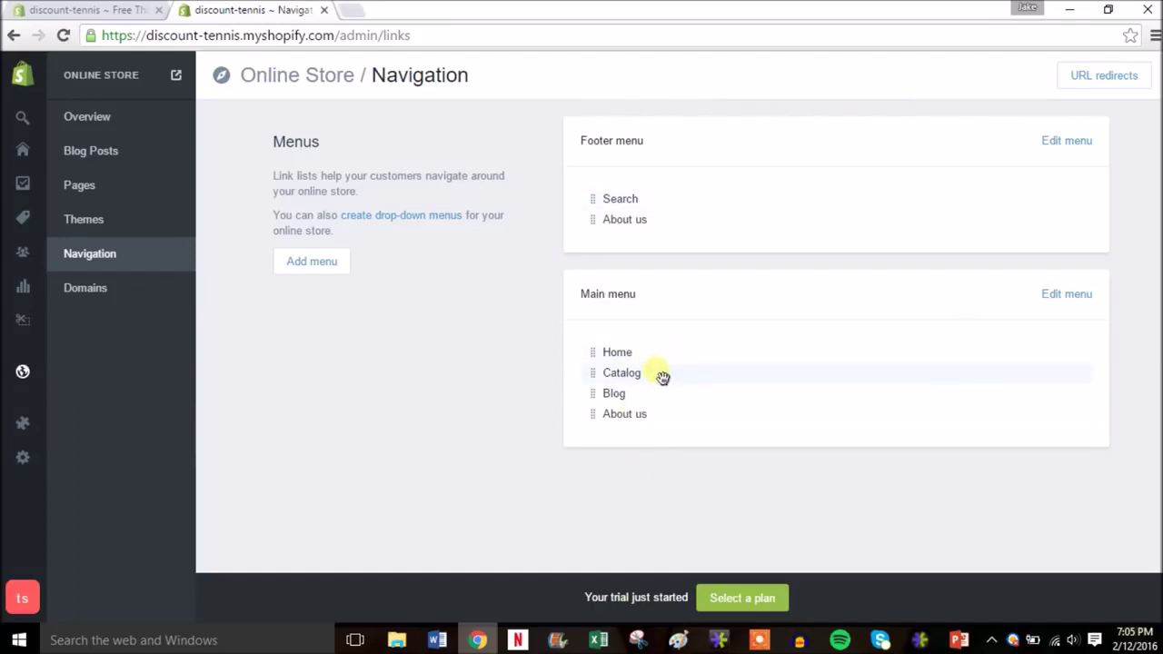
{"action": "left_click_drag", "start_coordinate": [664, 377], "coordinate": [636, 405]}
In the Minimal theme's customization, set Section 2 of the home page to None and save the change
{"action": "left_click", "coordinate": [118, 221]}
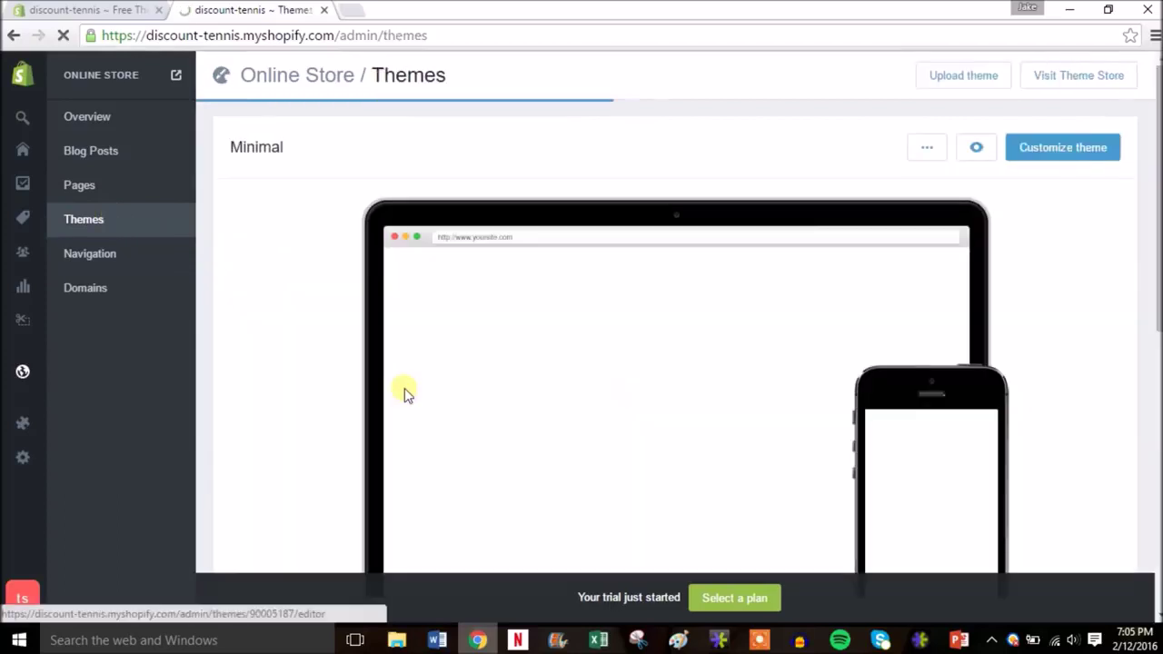
{"action": "left_click", "coordinate": [1045, 153]}
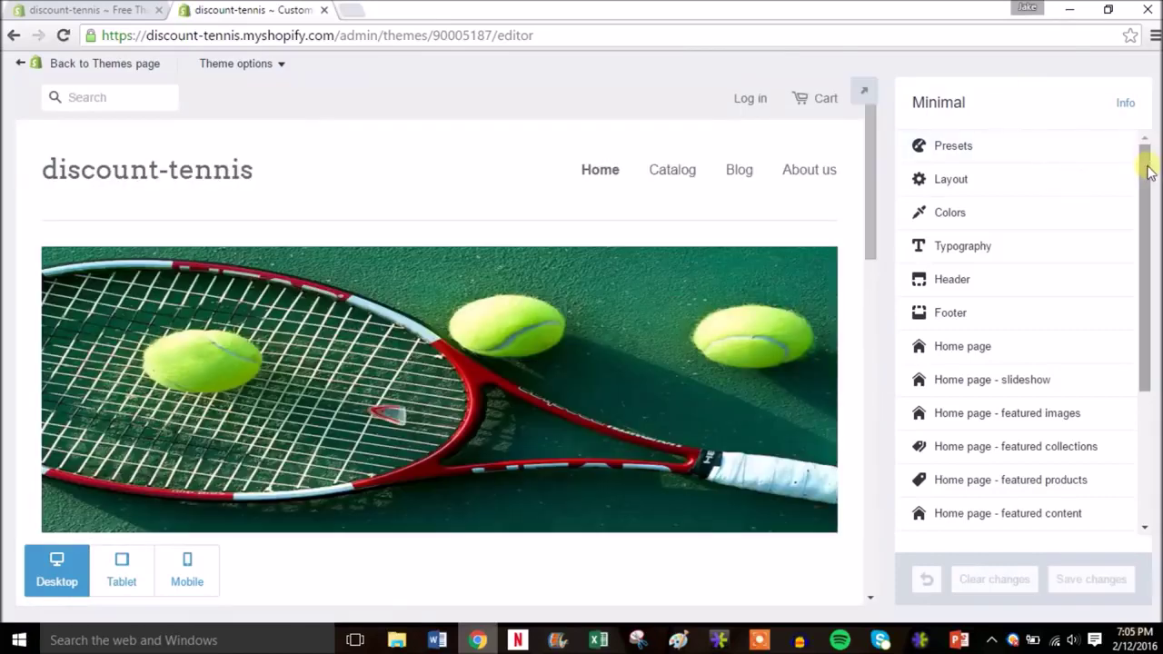
{"action": "left_click_drag", "start_coordinate": [1147, 172], "coordinate": [1147, 195]}
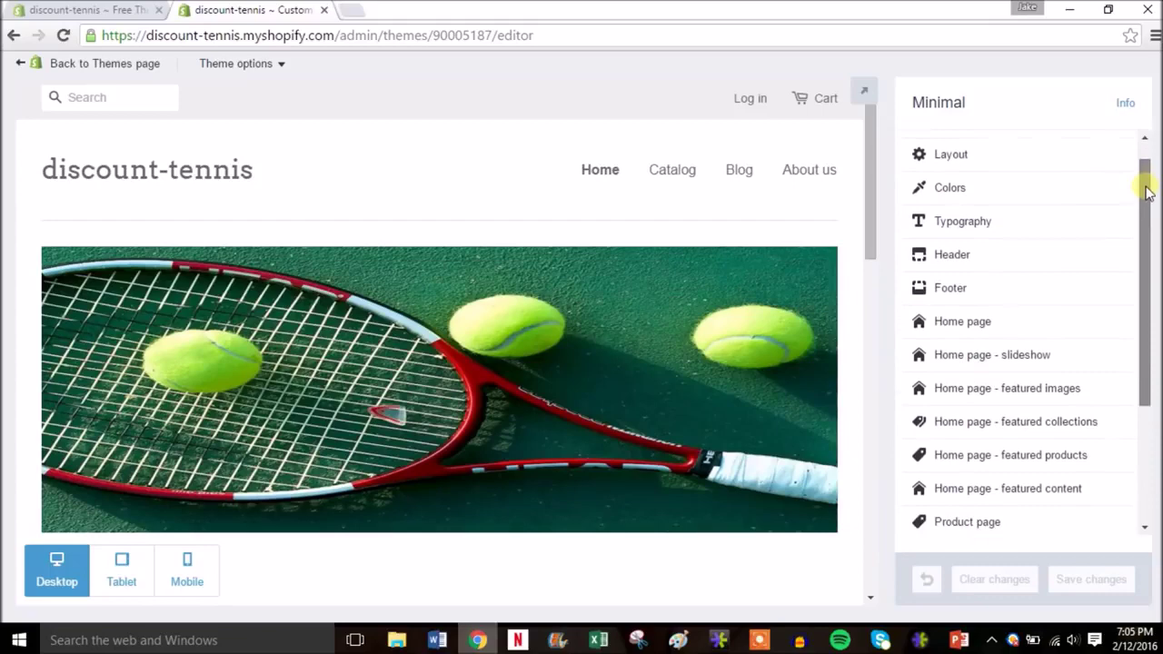
{"action": "left_click_drag", "start_coordinate": [873, 211], "coordinate": [873, 336]}
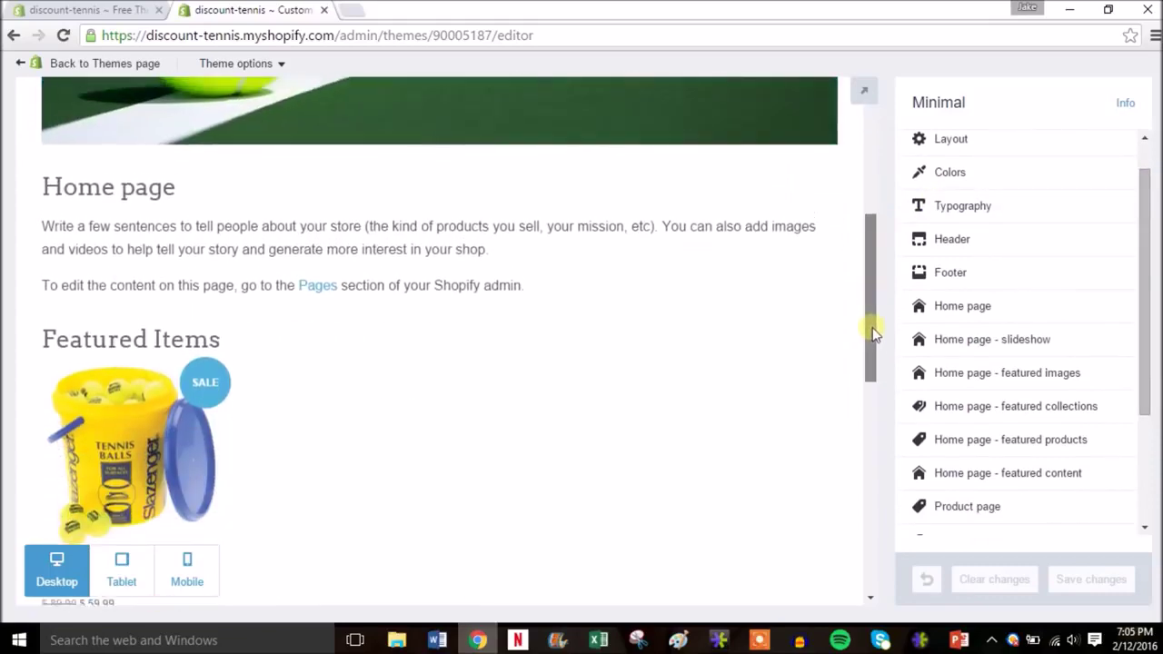
{"action": "left_click", "coordinate": [1014, 306]}
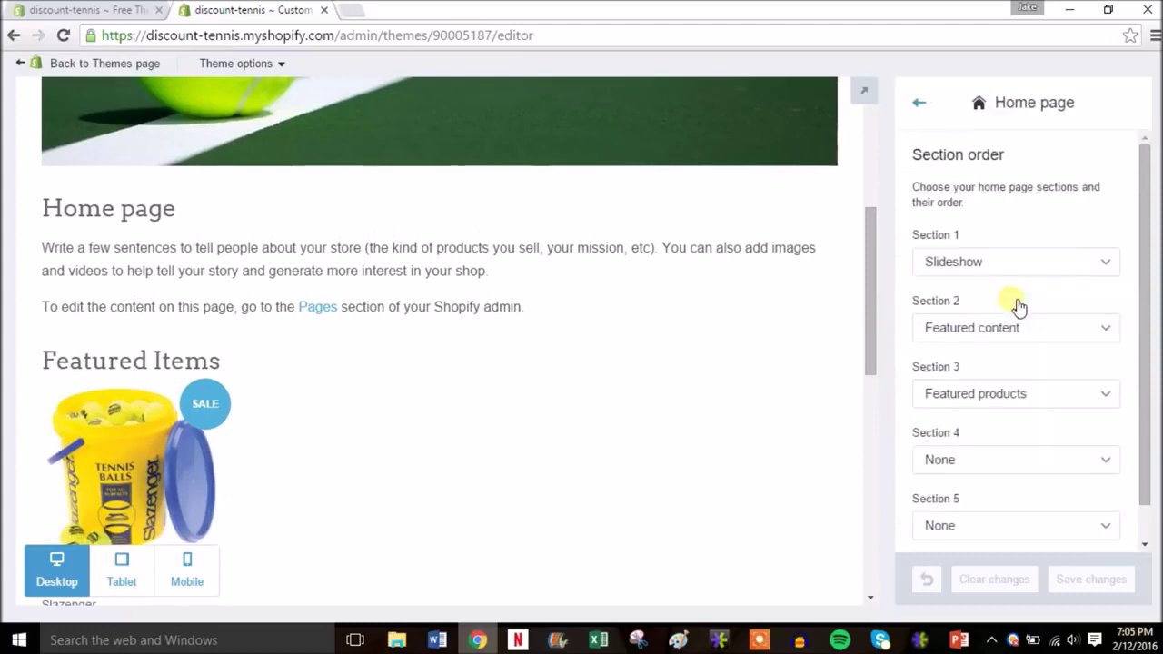
{"action": "left_click_drag", "start_coordinate": [1145, 251], "coordinate": [1137, 309]}
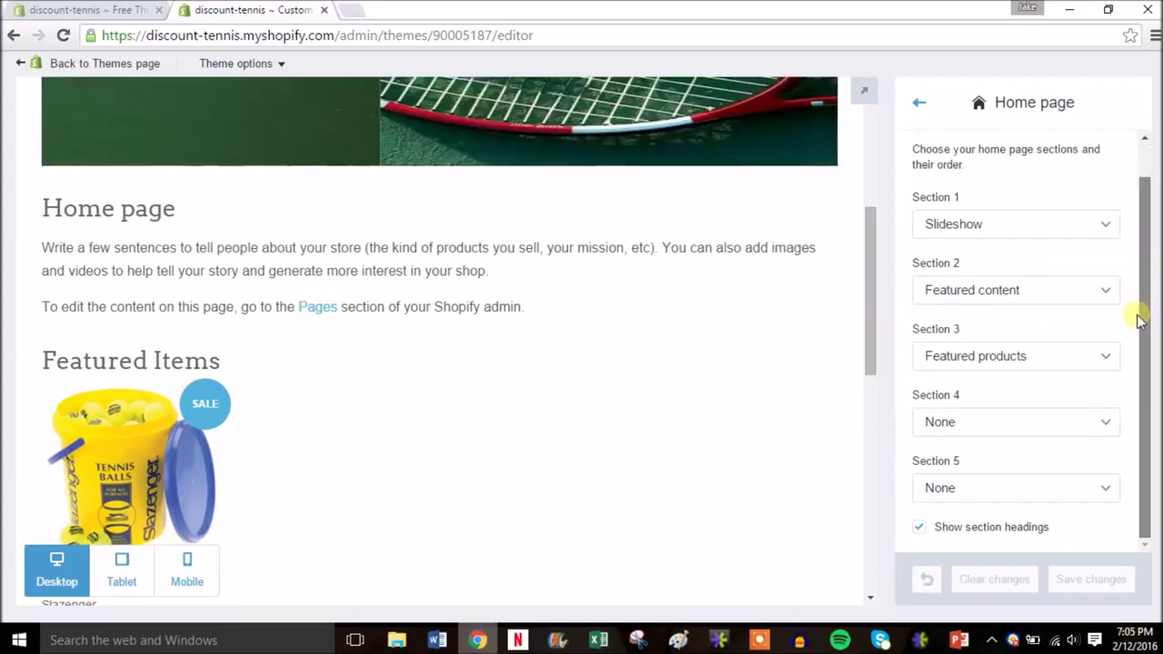
{"action": "scroll", "coordinate": [1133, 246], "scroll_direction": "up", "scroll_amount": 1}
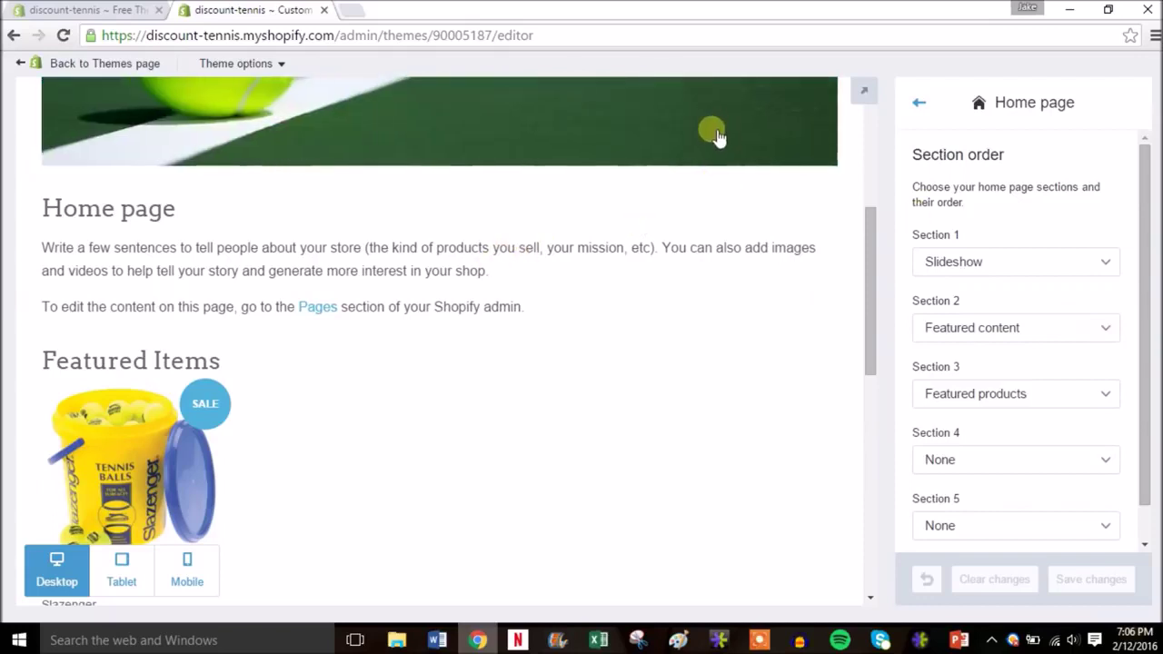
{"action": "left_click", "coordinate": [1091, 329]}
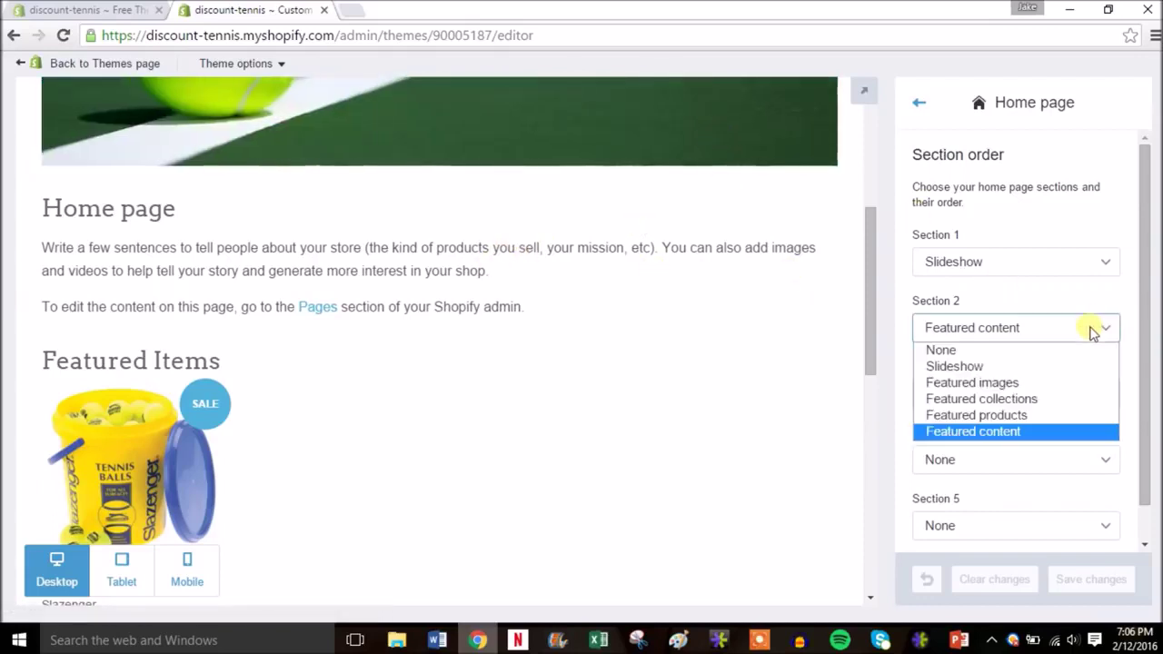
{"action": "left_click", "coordinate": [1012, 350]}
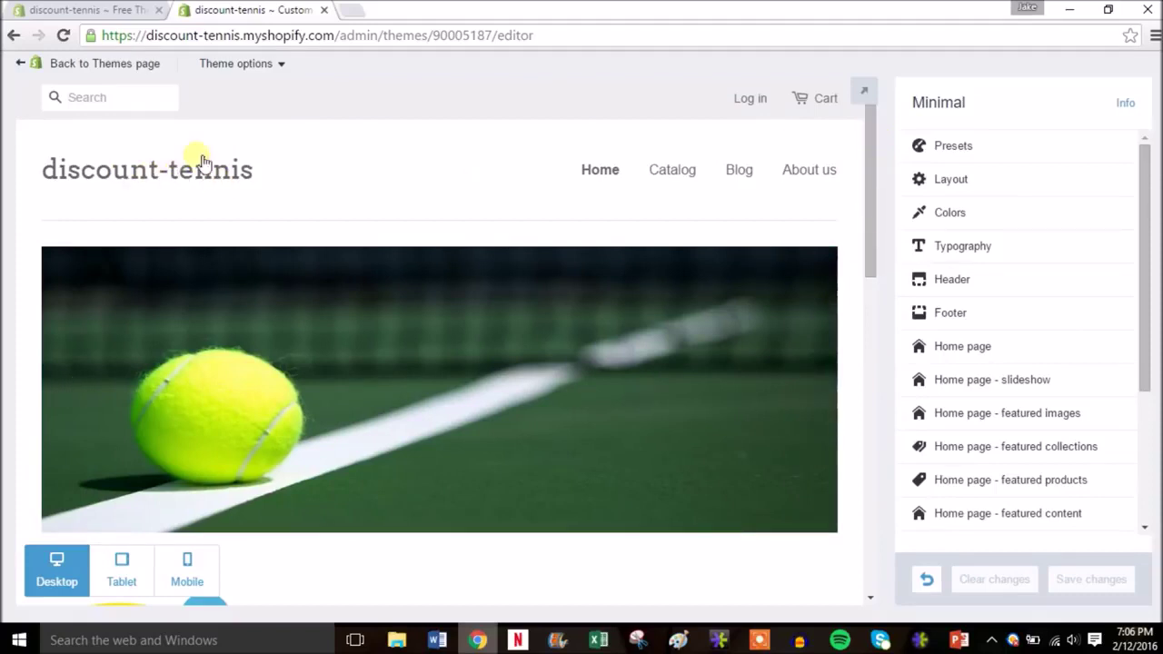
Enable a custom logo in the theme's header settings and upload the "logo" picture for it
{"action": "left_click", "coordinate": [1023, 281]}
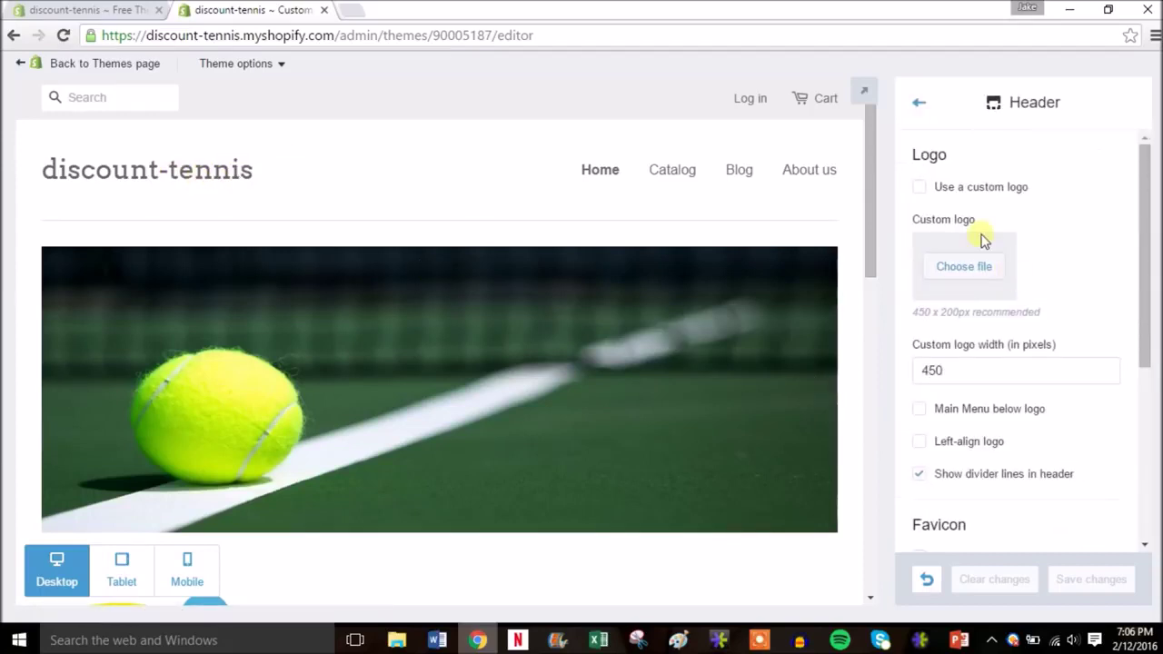
{"action": "left_click", "coordinate": [954, 192]}
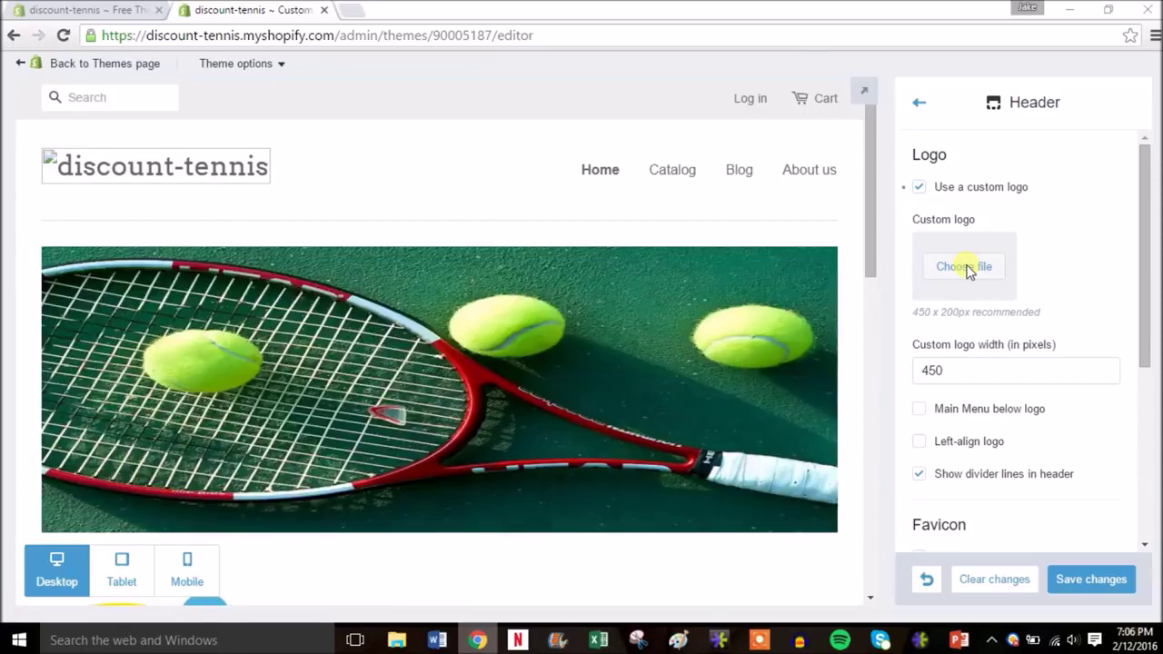
{"action": "left_click", "coordinate": [967, 268]}
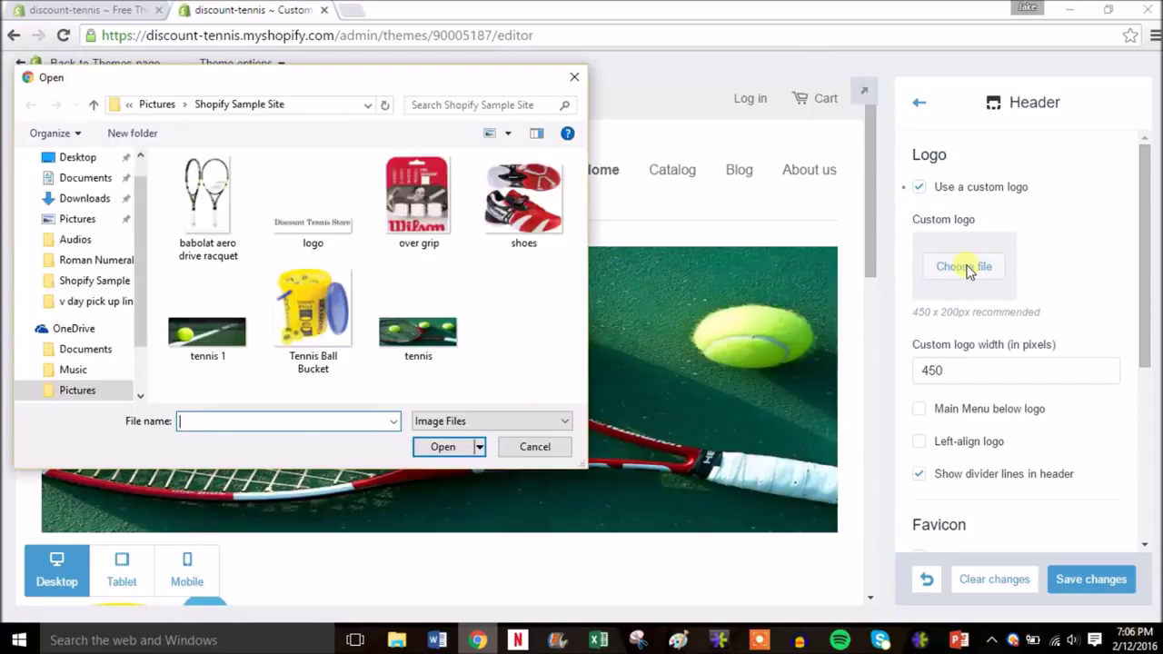
{"action": "left_click", "coordinate": [318, 232]}
{"action": "double_click", "coordinate": [318, 232]}
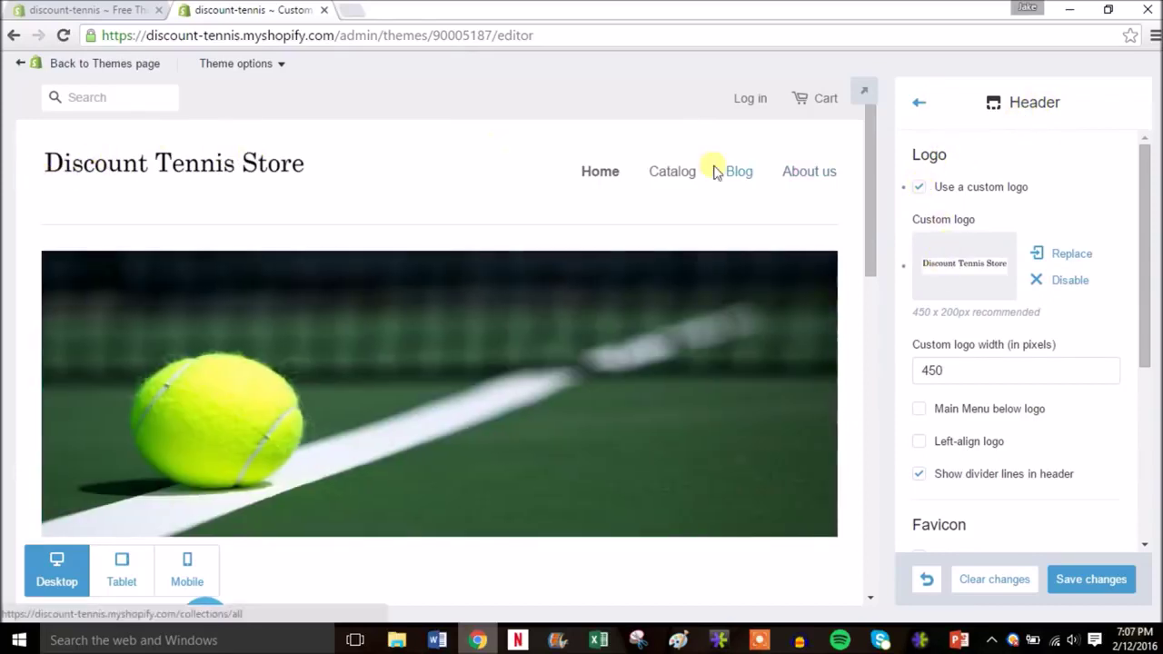
Check the home page preview from the slideshow down to the footer, and save the header changes
{"action": "left_click_drag", "start_coordinate": [869, 173], "coordinate": [878, 299]}
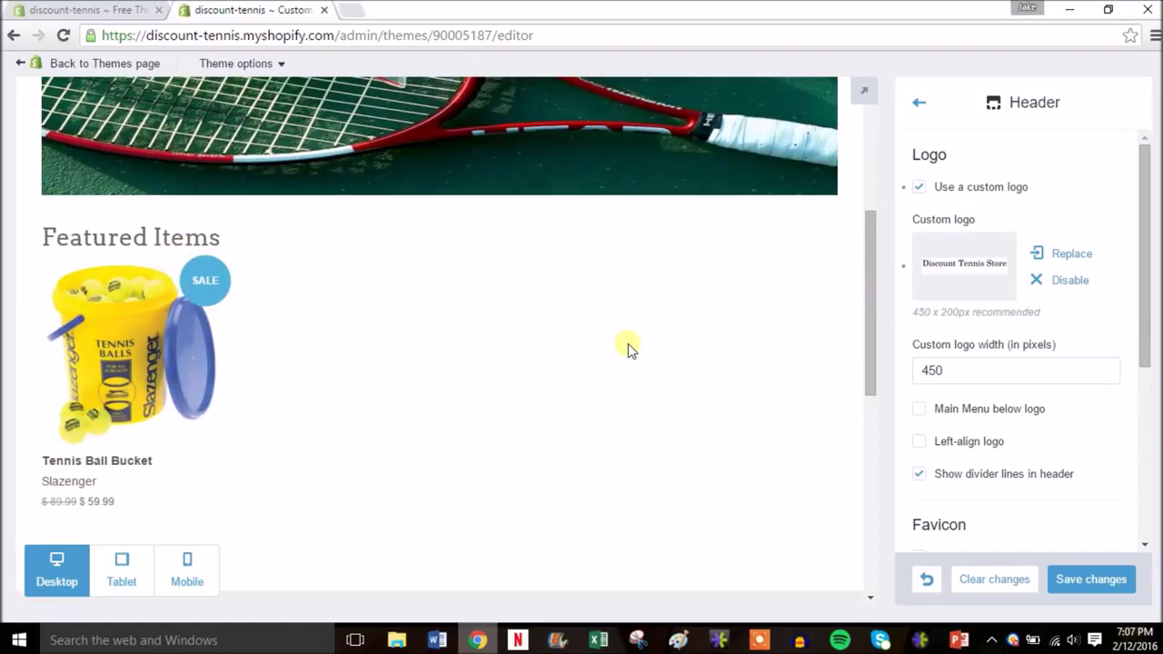
{"action": "left_click_drag", "start_coordinate": [864, 339], "coordinate": [878, 510]}
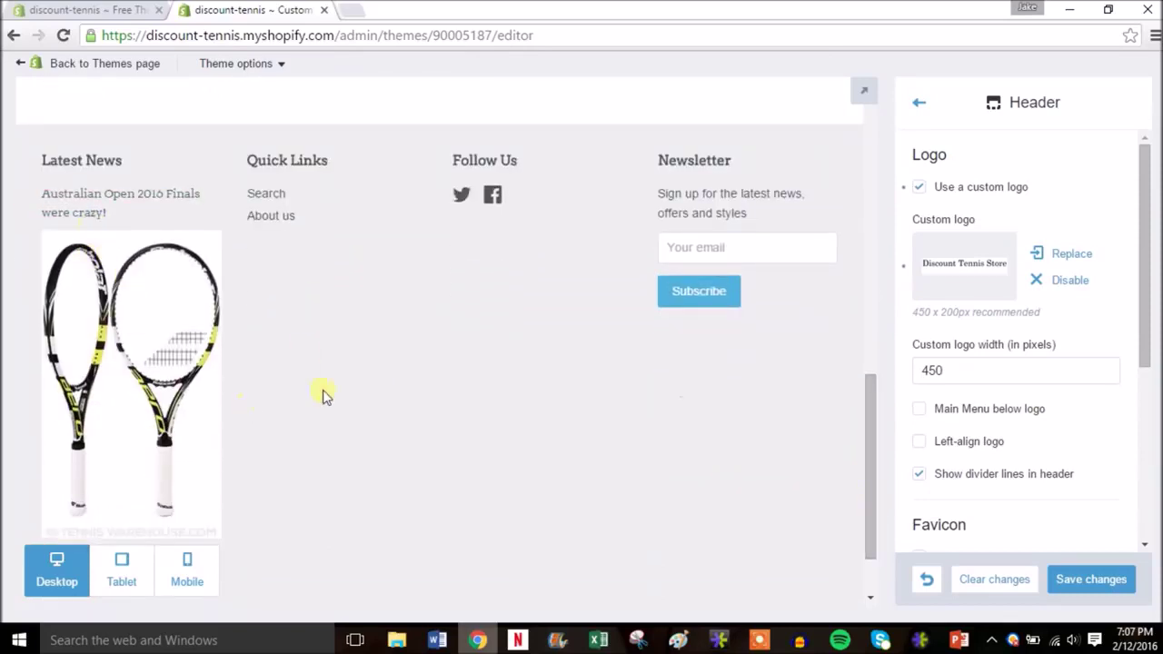
{"action": "left_click_drag", "start_coordinate": [870, 432], "coordinate": [884, 130]}
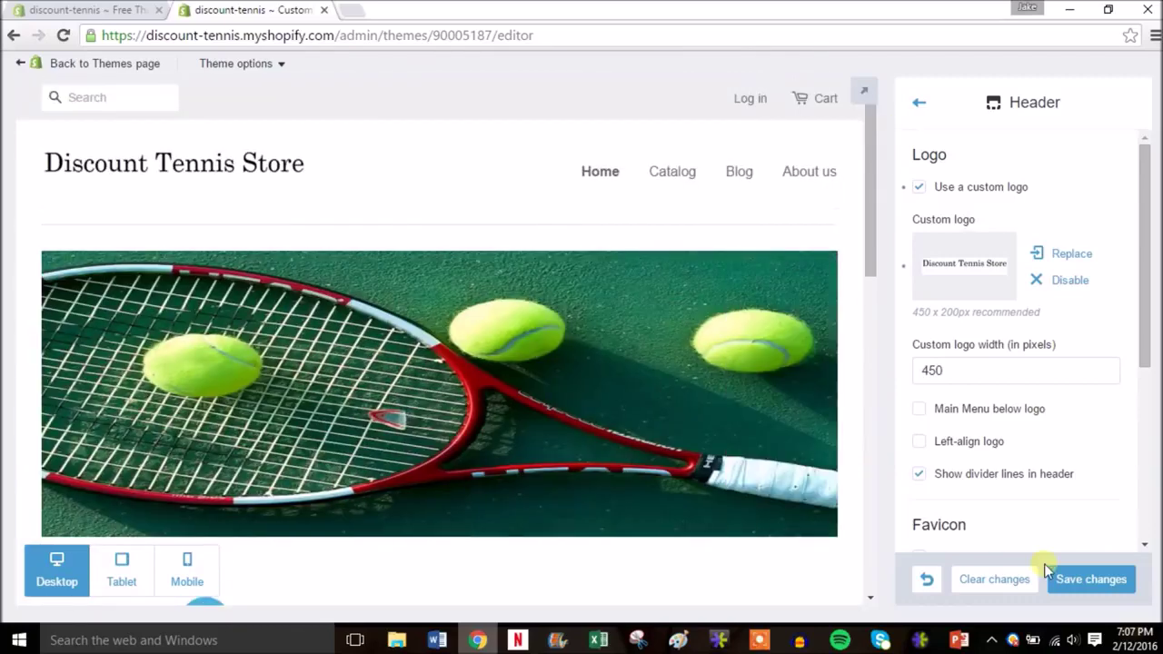
{"action": "left_click", "coordinate": [1086, 584]}
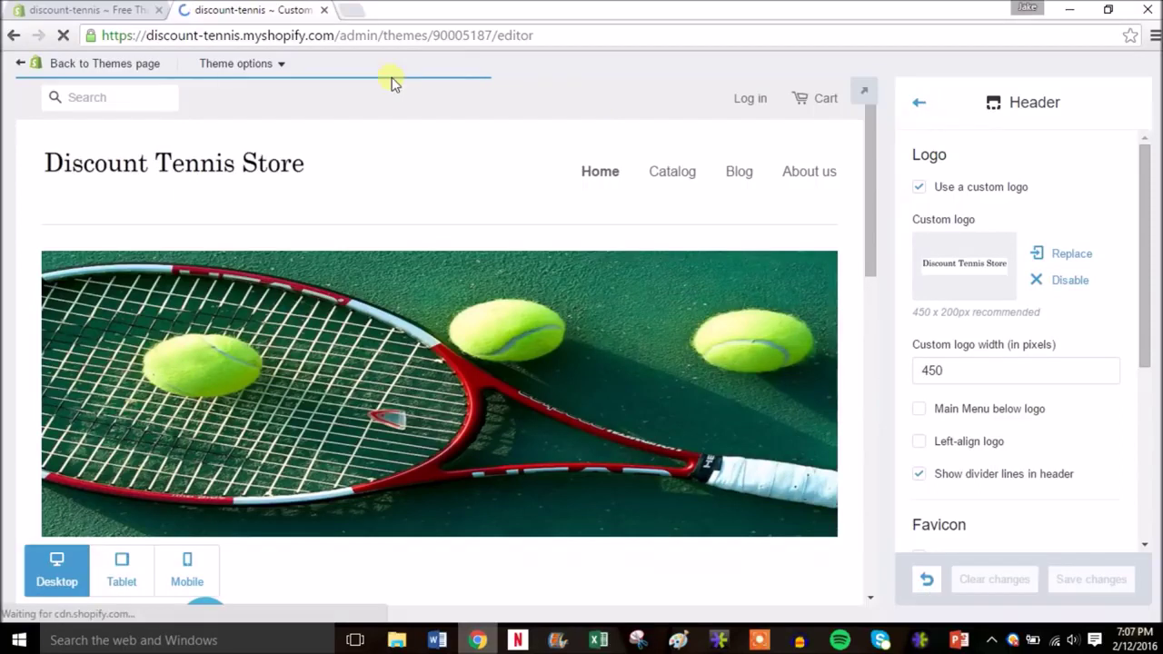
Leave the theme editor and review the store's existing pages
{"action": "left_click", "coordinate": [134, 69]}
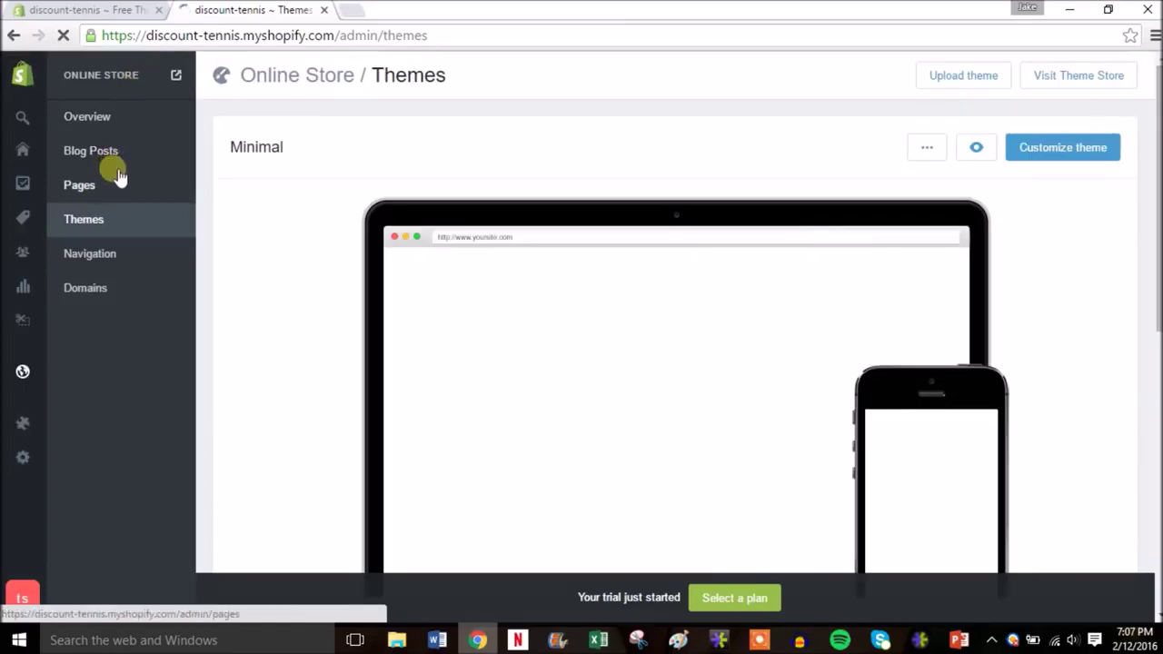
{"action": "left_click", "coordinate": [96, 189]}
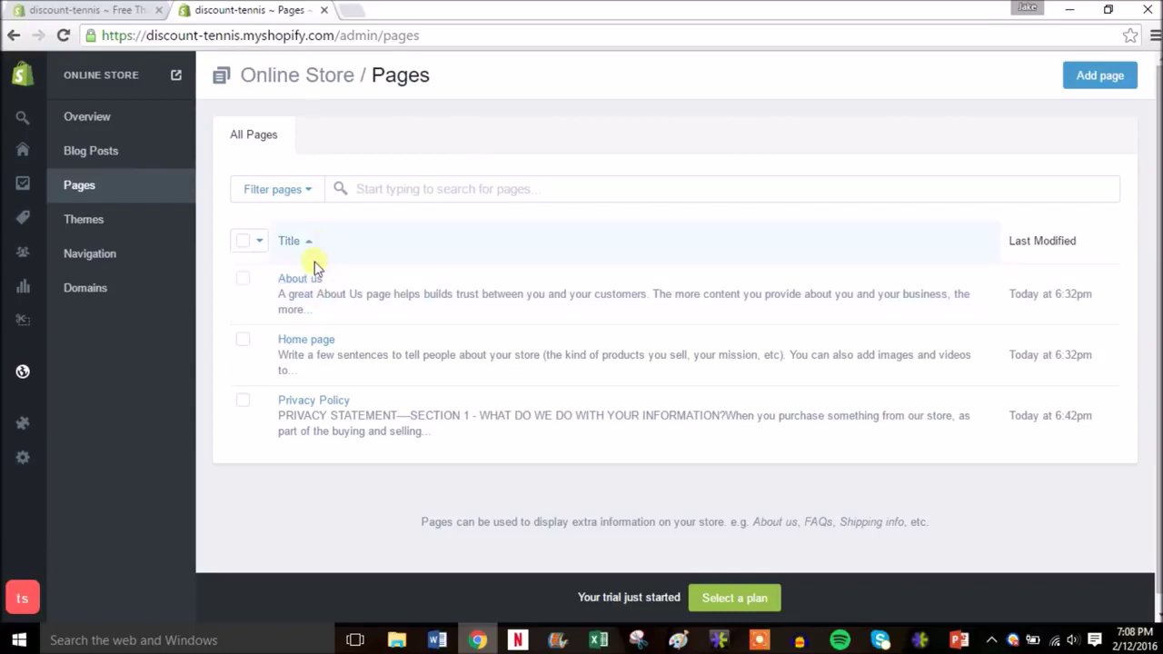
Add the Babolat Aero Drive Tennis Racquet, Babolat Men's Tennis Shoes and Wilson Overgrip products to the Home page collection in bulk
{"action": "mouse_move", "coordinate": [24, 325]}
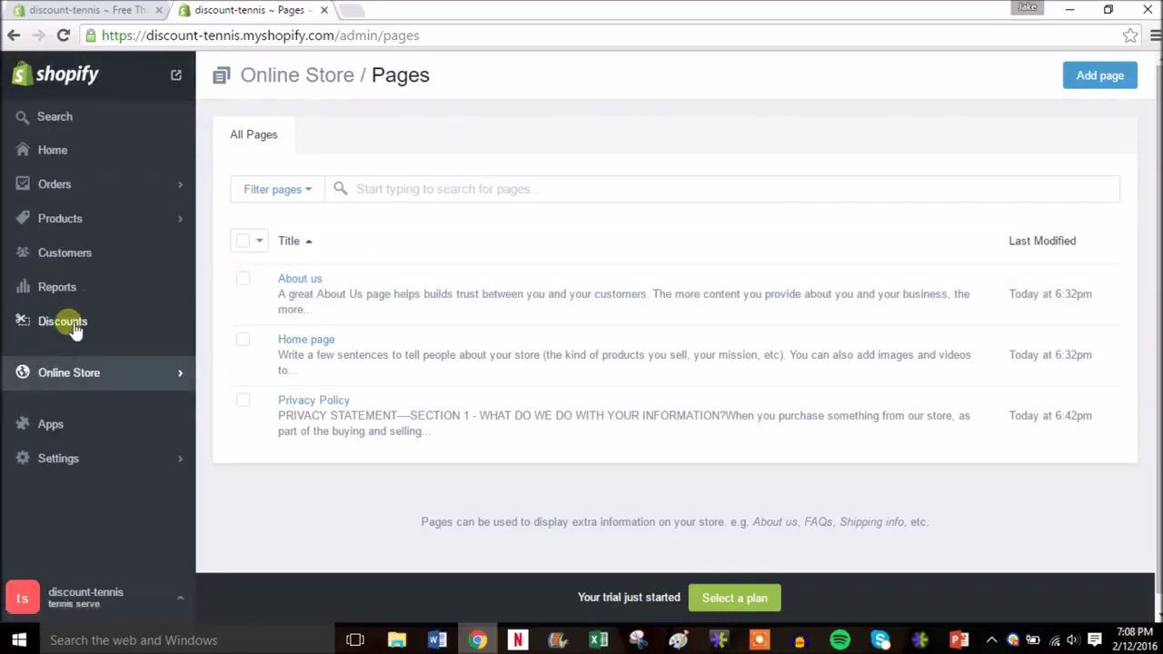
{"action": "left_click", "coordinate": [116, 218]}
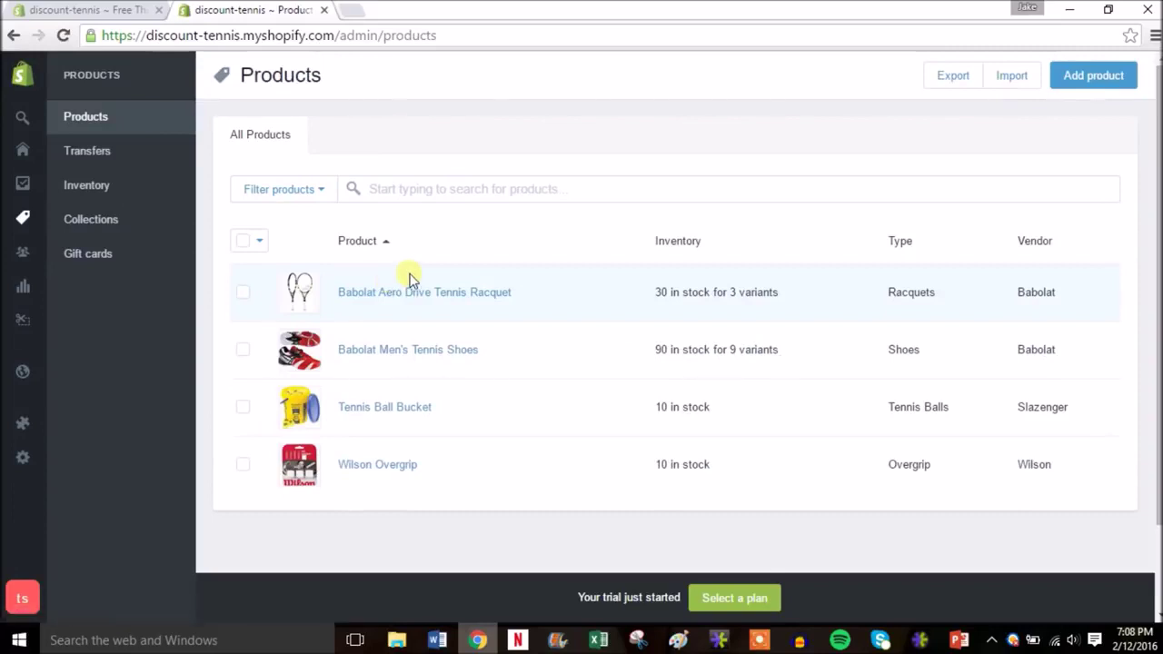
{"action": "left_click", "coordinate": [243, 292]}
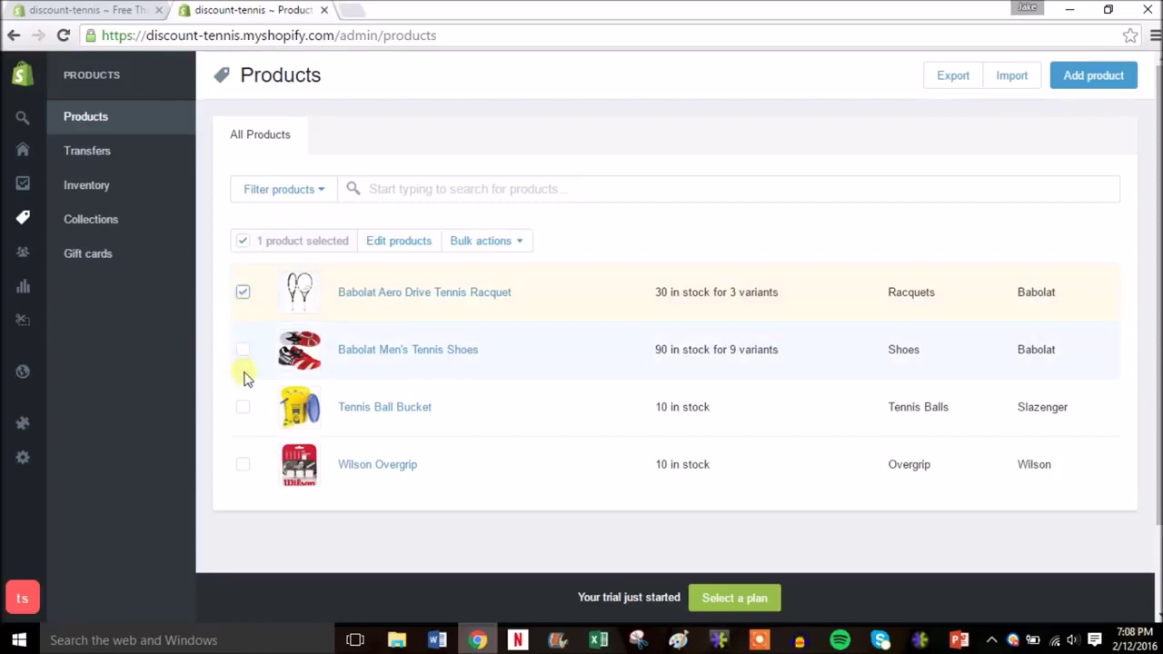
{"action": "left_click", "coordinate": [242, 468]}
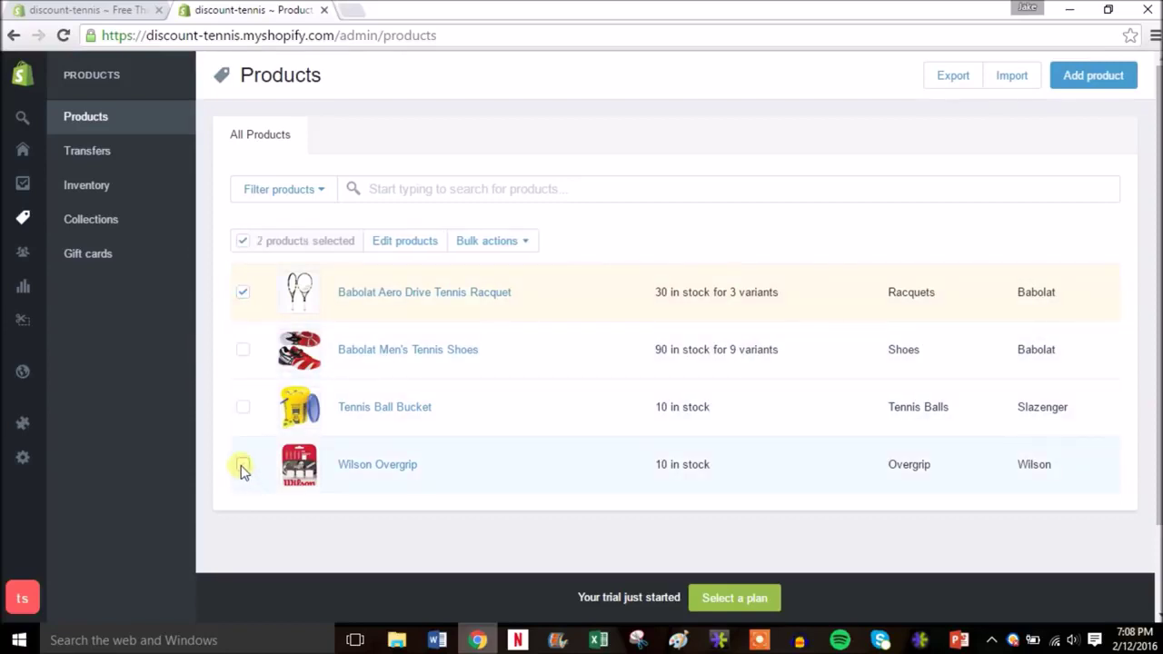
{"action": "left_click", "coordinate": [242, 350]}
{"action": "left_click", "coordinate": [526, 244]}
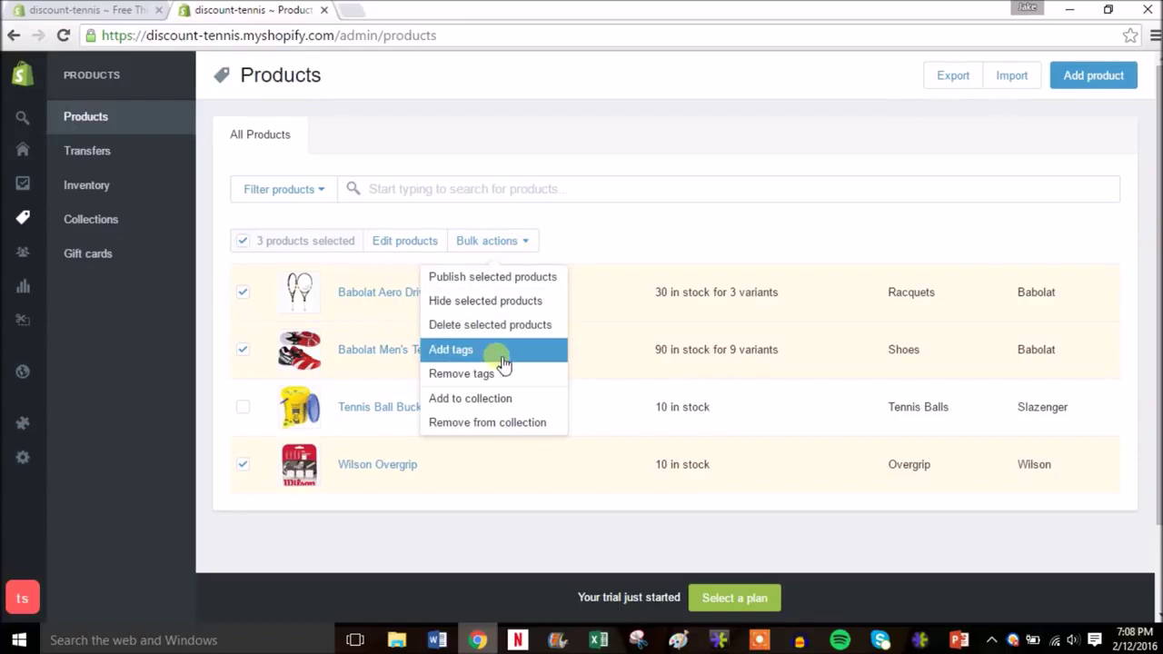
{"action": "left_click", "coordinate": [502, 401]}
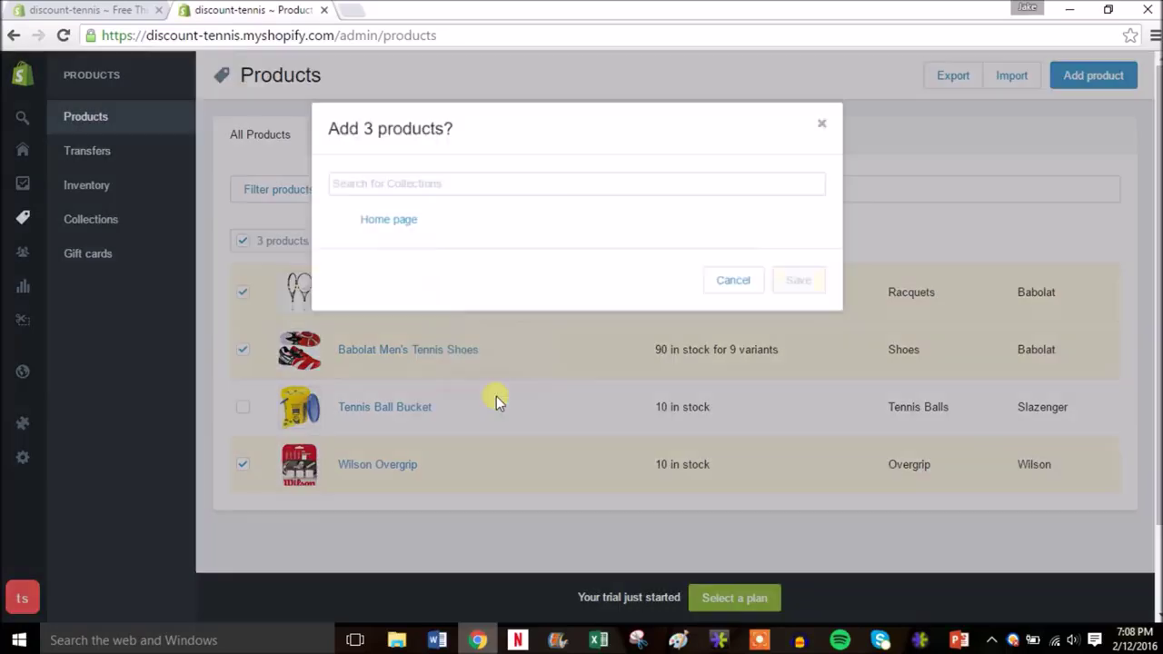
{"action": "left_click", "coordinate": [406, 229]}
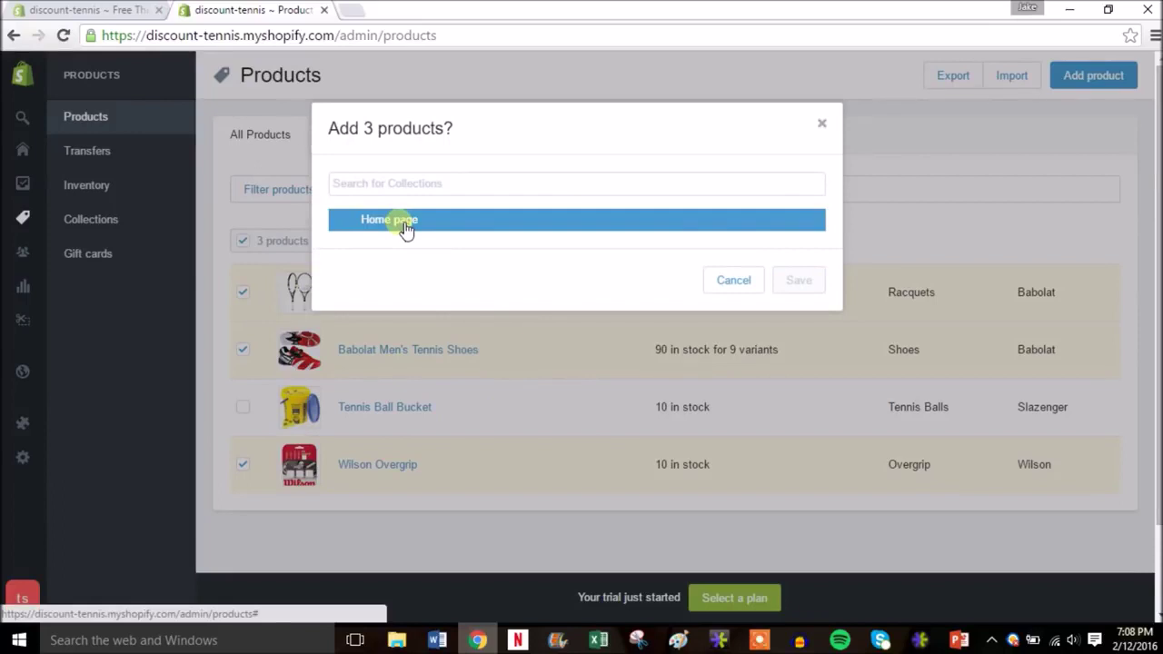
{"action": "left_click", "coordinate": [405, 229]}
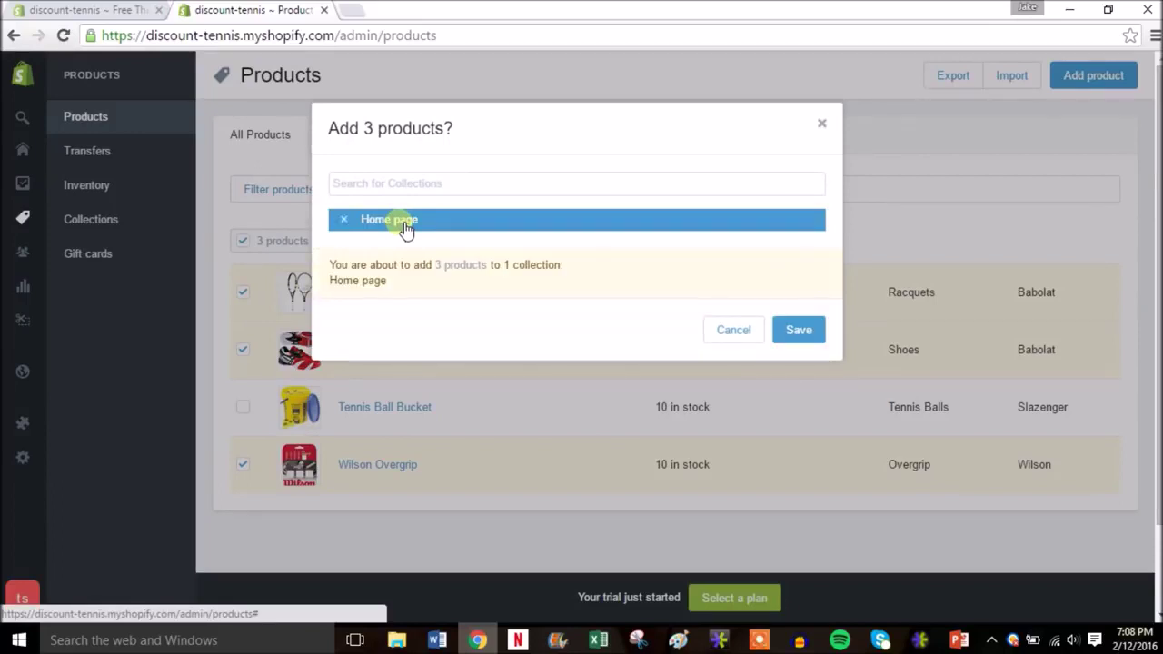
{"action": "left_click", "coordinate": [797, 330]}
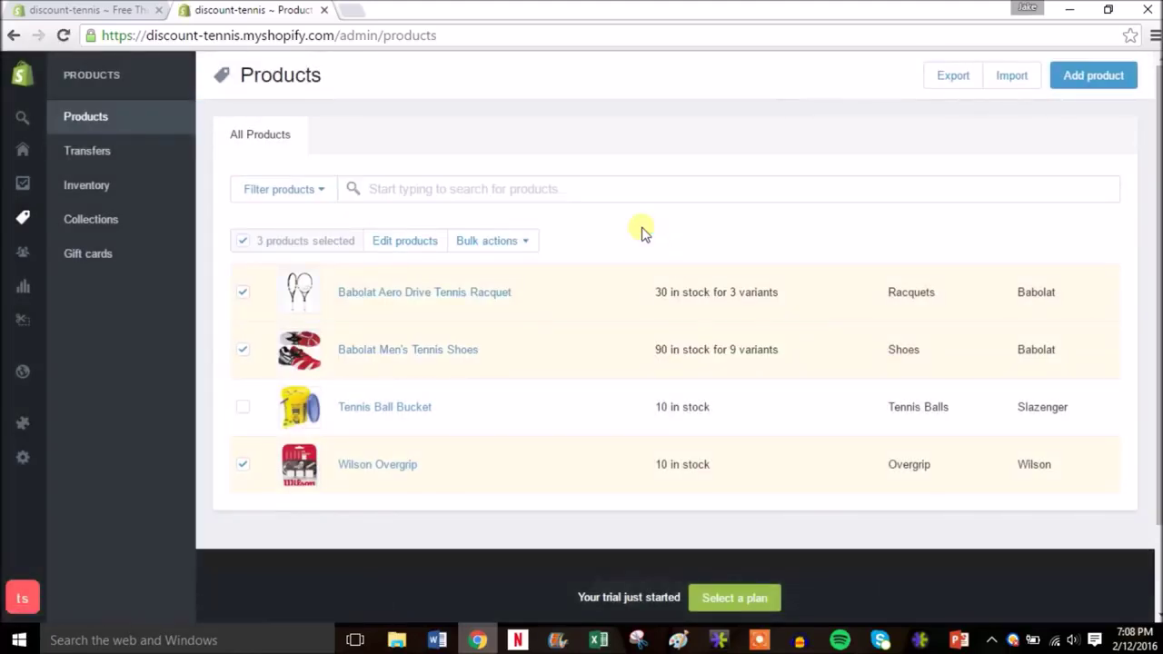
Open the online store in a separate tab and check its home page slideshow and Featured Items
{"action": "left_click", "coordinate": [25, 87]}
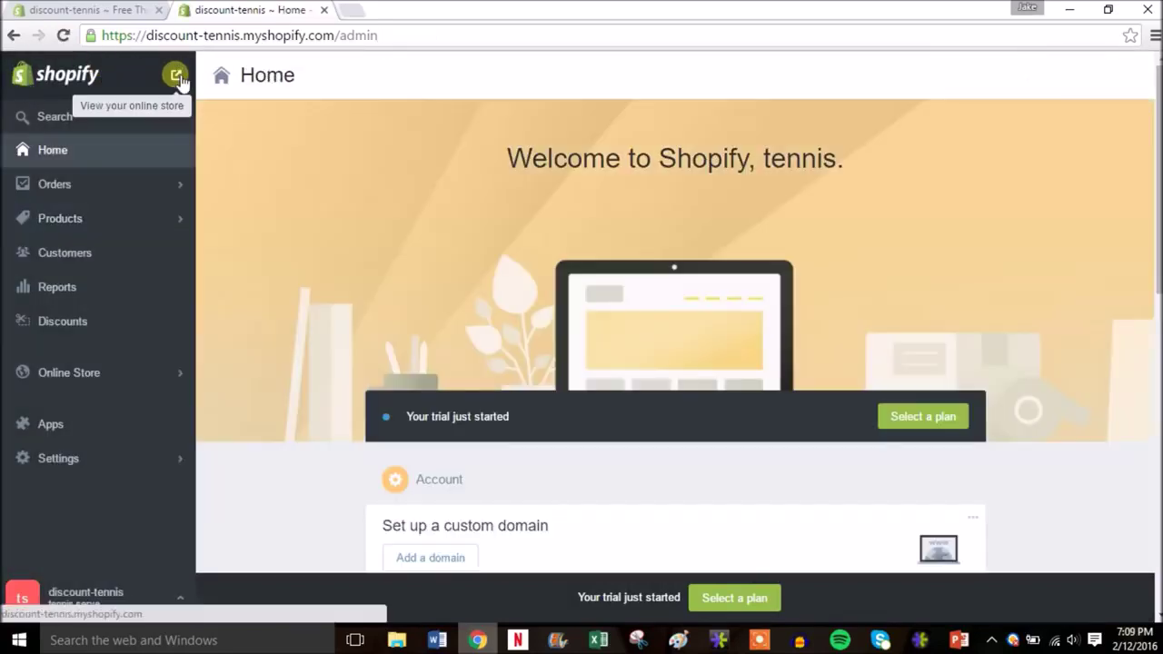
{"action": "right_click", "coordinate": [177, 77]}
{"action": "left_click", "coordinate": [204, 88]}
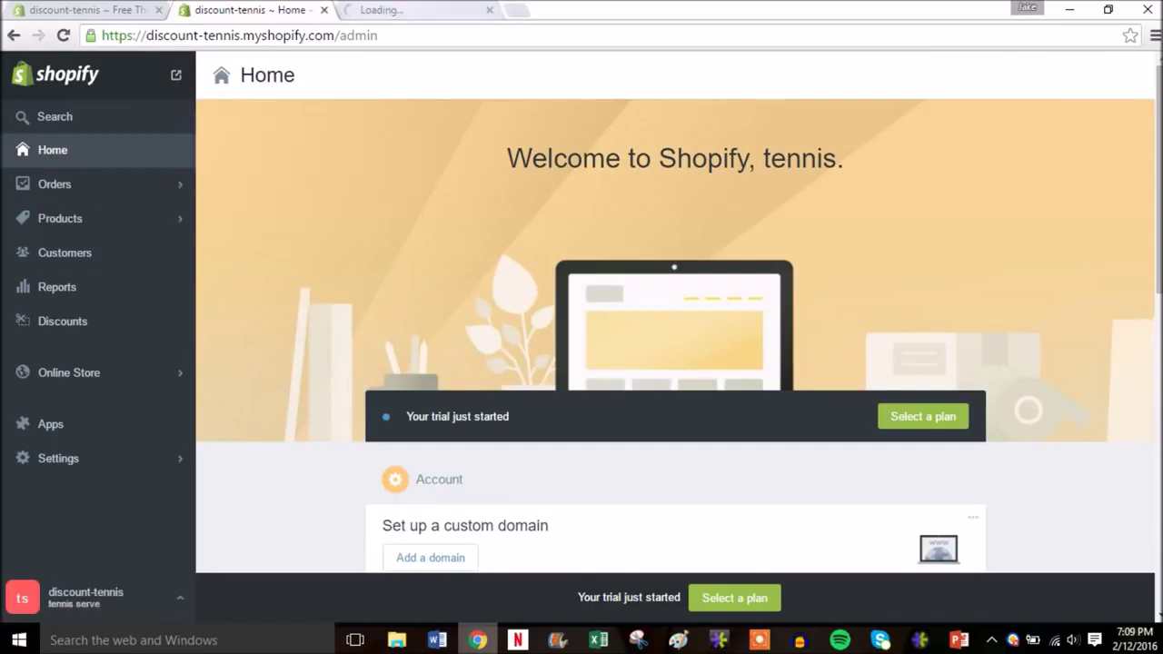
{"action": "left_click", "coordinate": [395, 13]}
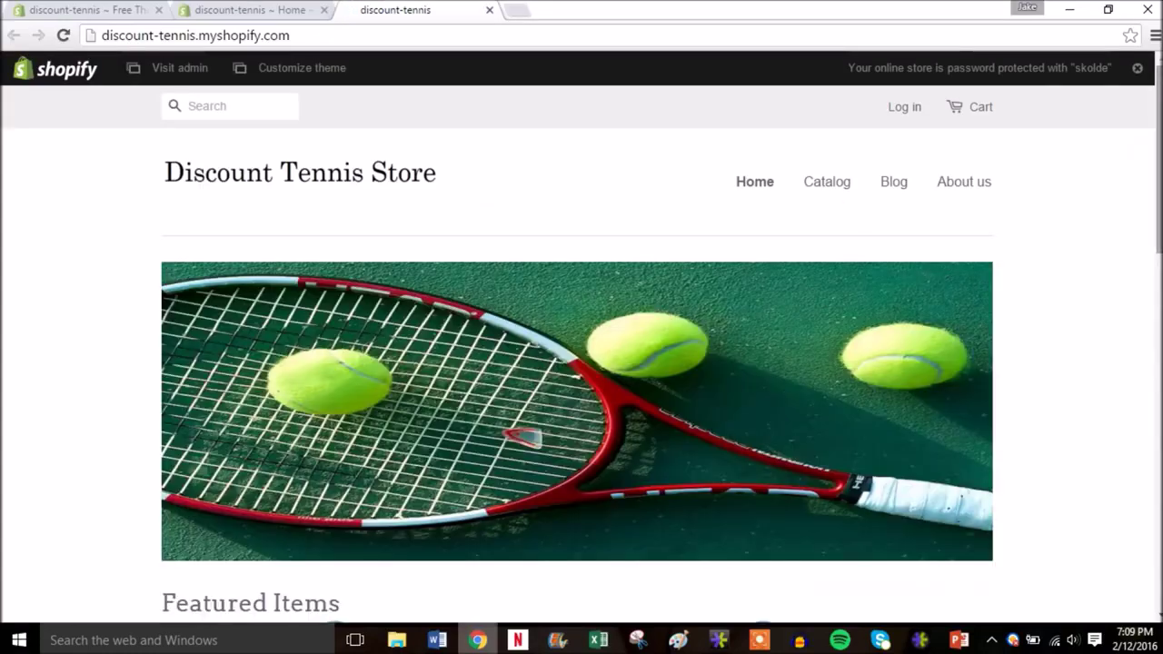
{"action": "scroll", "coordinate": [1156, 141], "scroll_direction": "down", "scroll_amount": 4}
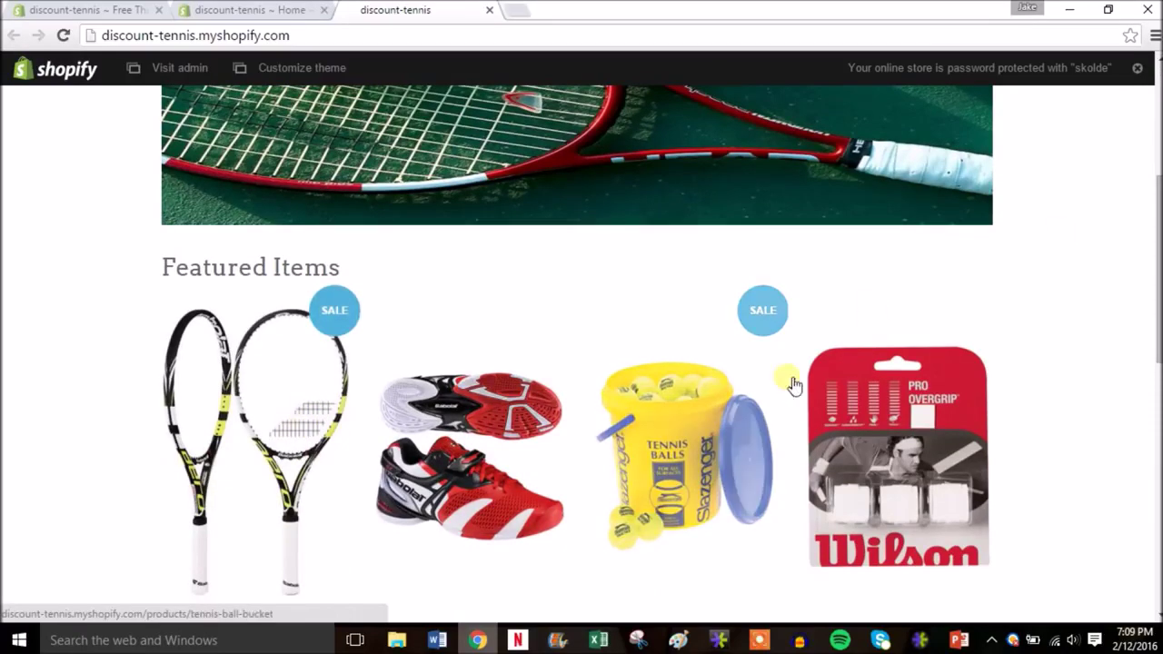
{"action": "scroll", "coordinate": [582, 346], "scroll_direction": "up", "scroll_amount": 4}
{"action": "left_click_drag", "start_coordinate": [1156, 184], "coordinate": [1142, 120]}
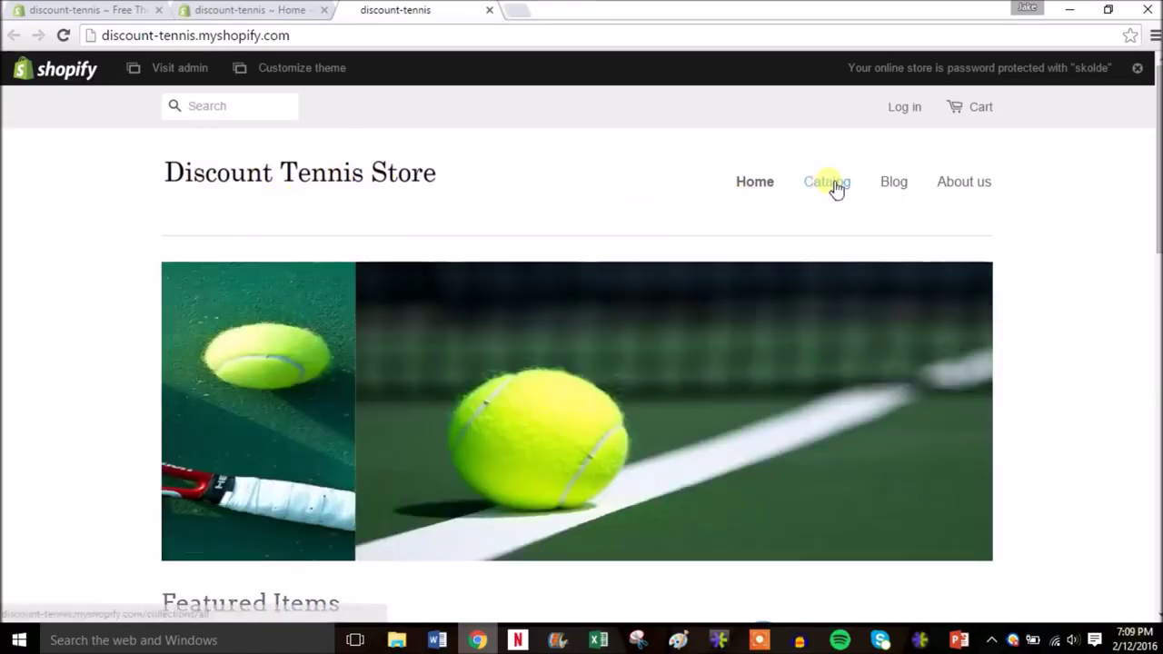
Look over the products shown in the storefront's Catalog
{"action": "left_click", "coordinate": [834, 186]}
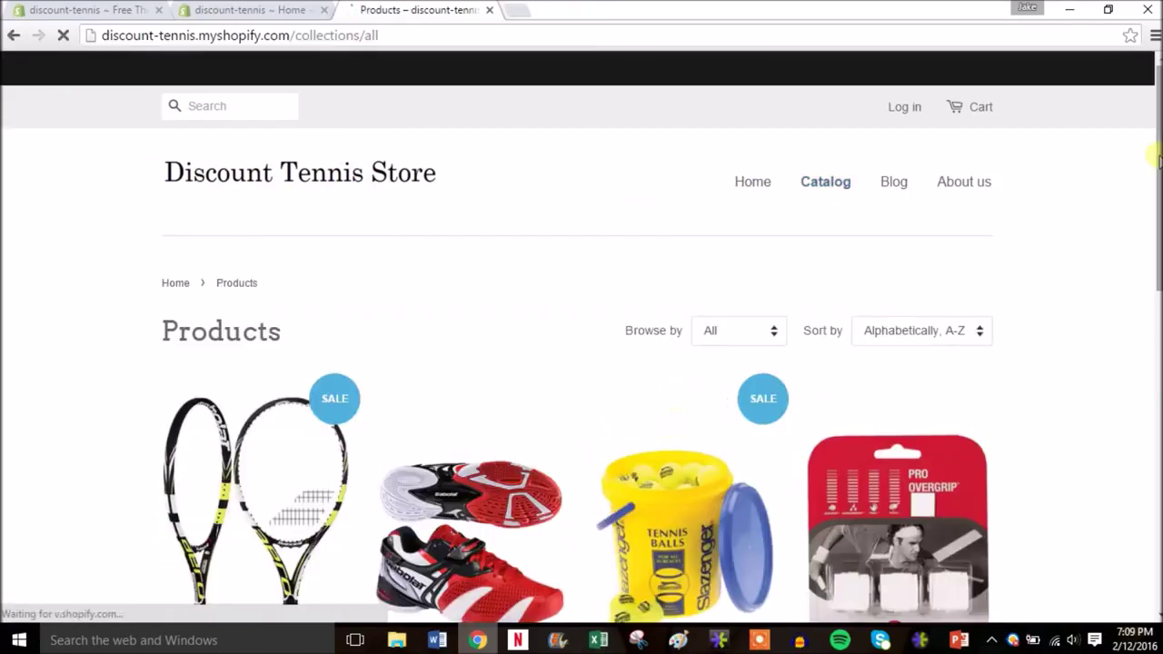
{"action": "scroll", "coordinate": [830, 186], "scroll_direction": "down", "scroll_amount": 3}
{"action": "scroll", "coordinate": [1158, 147], "scroll_direction": "up", "scroll_amount": 5}
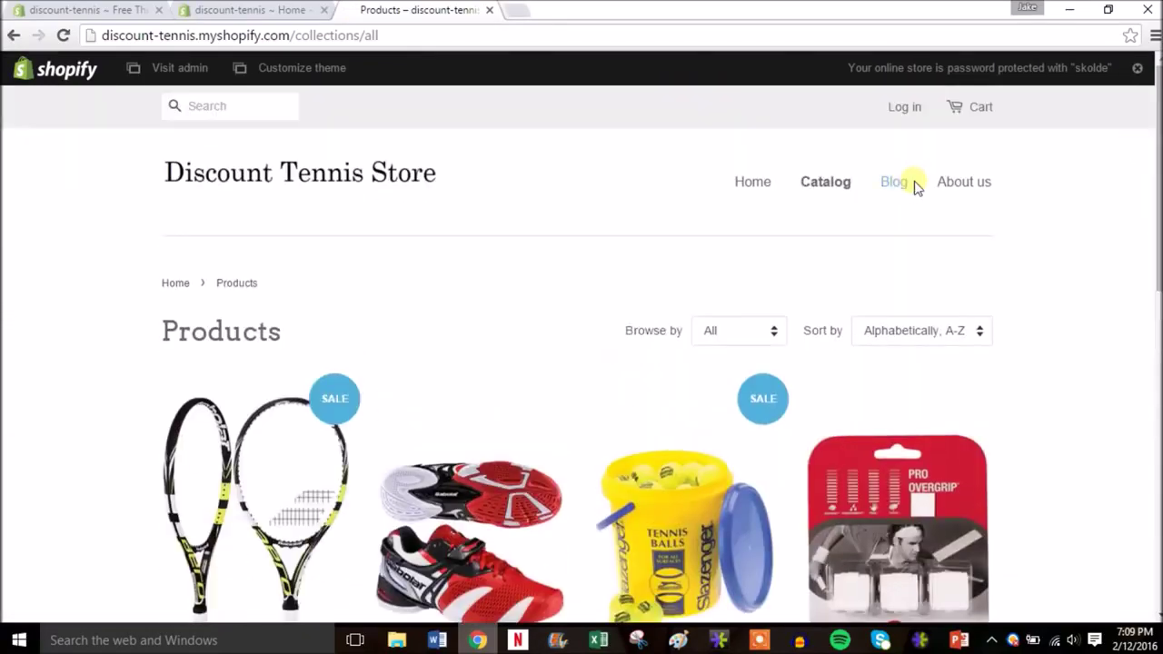
Review the storefront's About us page from its placeholder text down to the footer links
{"action": "left_click", "coordinate": [966, 184]}
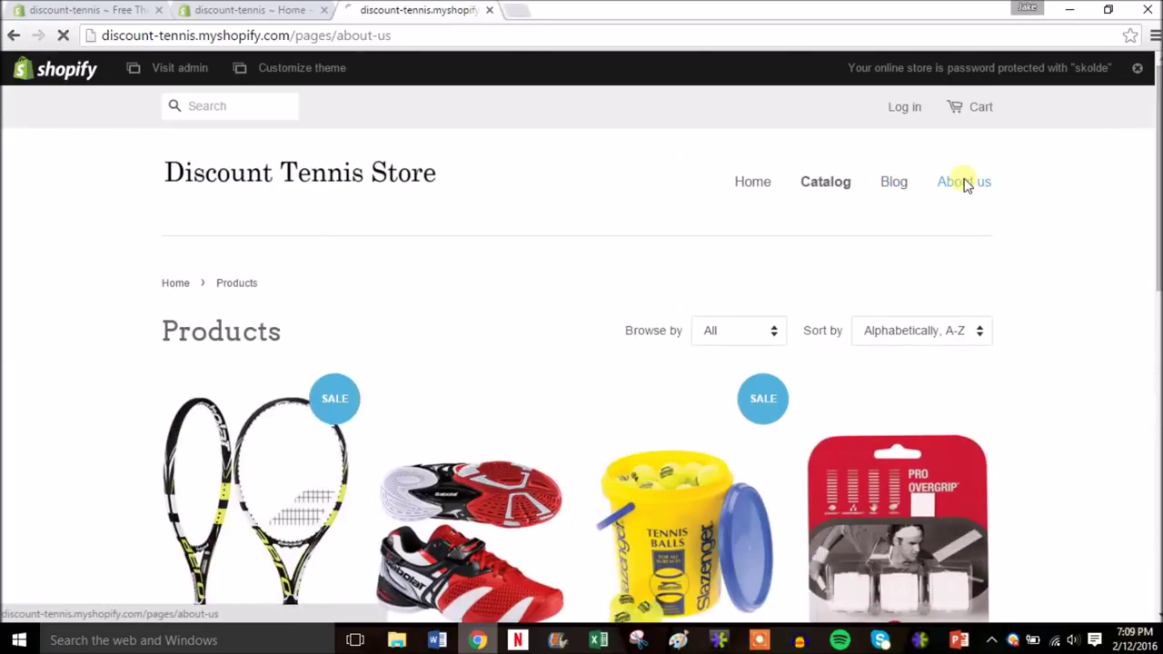
{"action": "scroll", "coordinate": [582, 346], "scroll_direction": "down", "scroll_amount": 1}
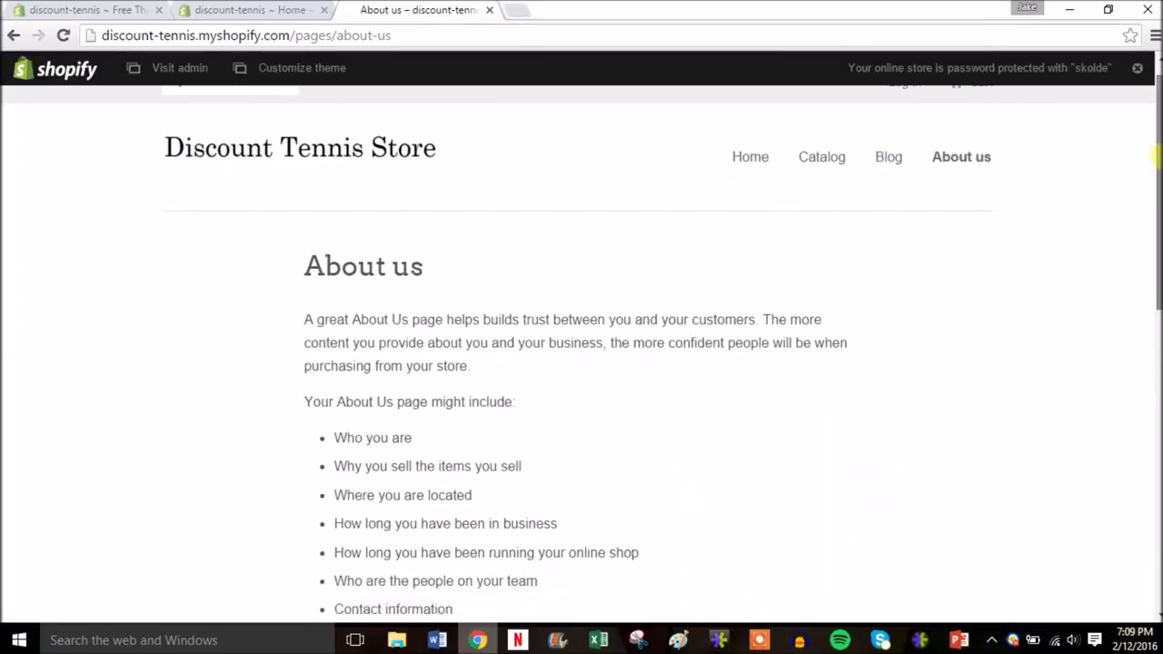
{"action": "scroll", "coordinate": [581, 345], "scroll_direction": "down", "scroll_amount": 1}
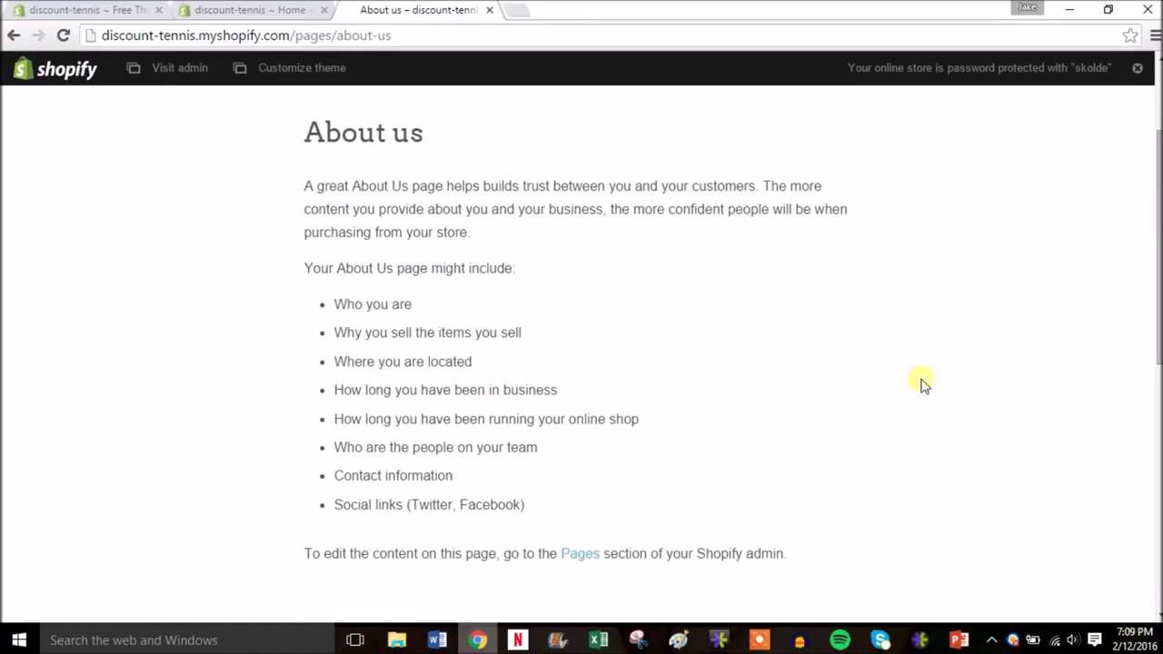
{"action": "left_click_drag", "start_coordinate": [1158, 355], "coordinate": [1158, 492]}
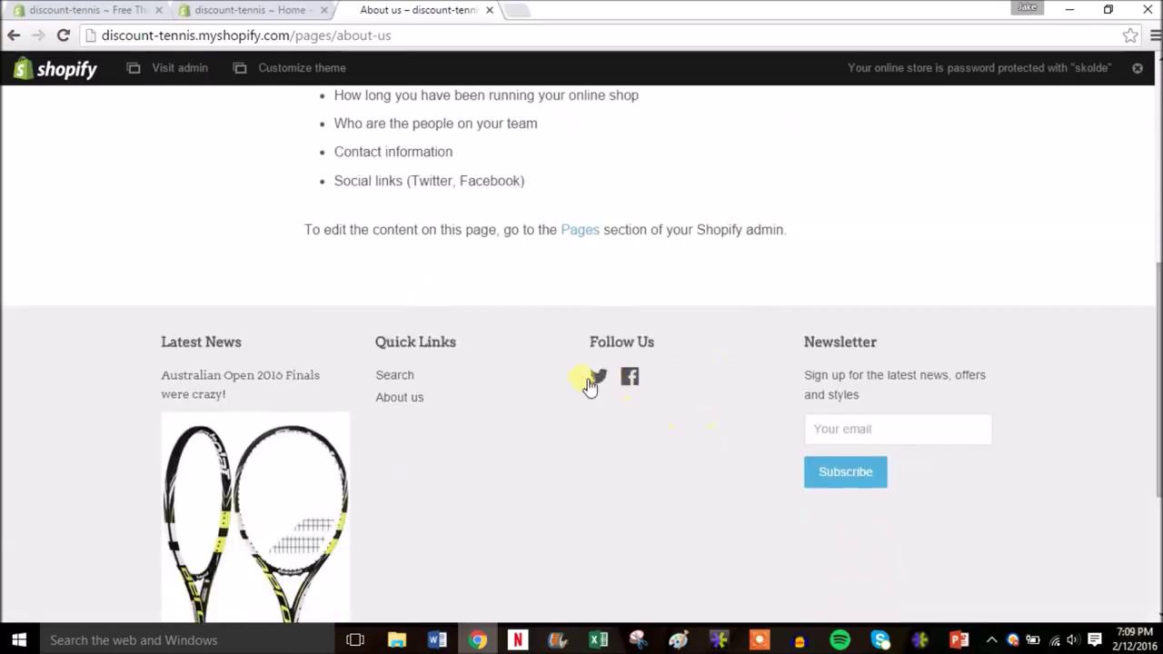
{"action": "left_click_drag", "start_coordinate": [1159, 363], "coordinate": [1148, 132]}
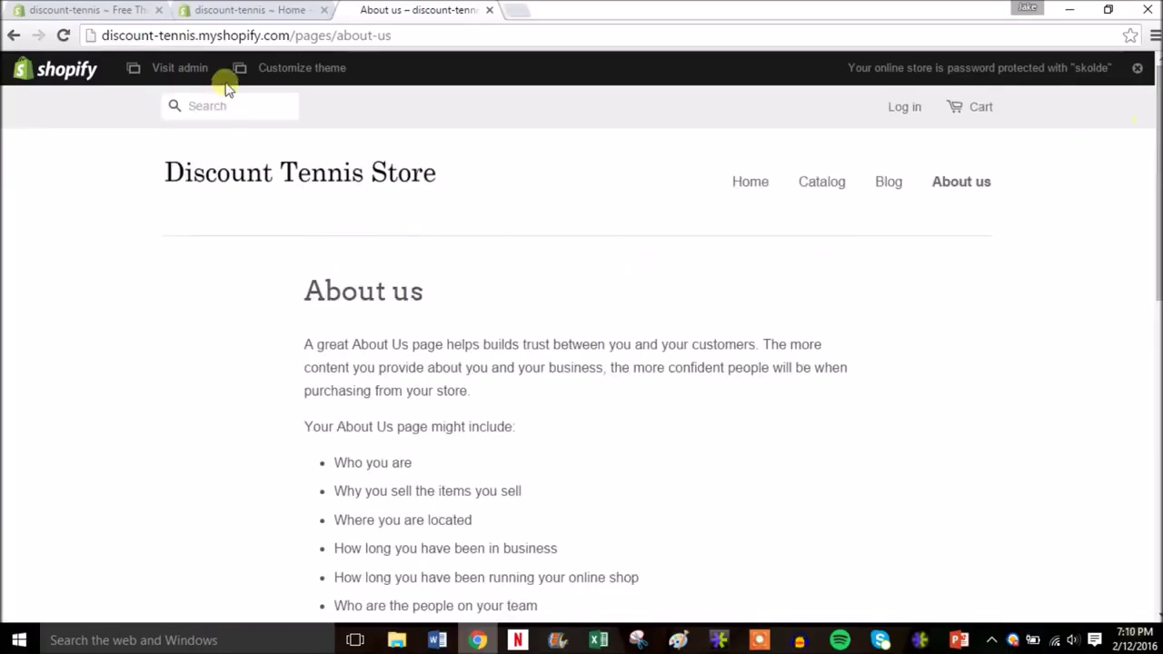
Close the storefront and view the store's Orders and Abandoned checkouts in the admin
{"action": "left_click", "coordinate": [489, 11]}
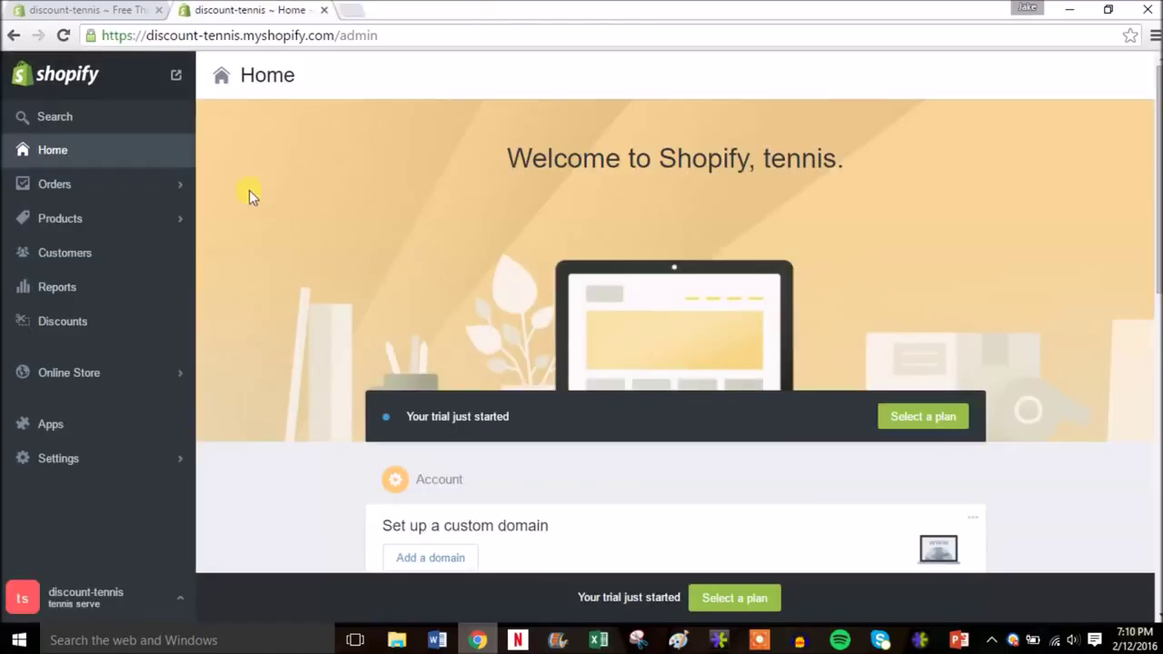
{"action": "left_click", "coordinate": [78, 185]}
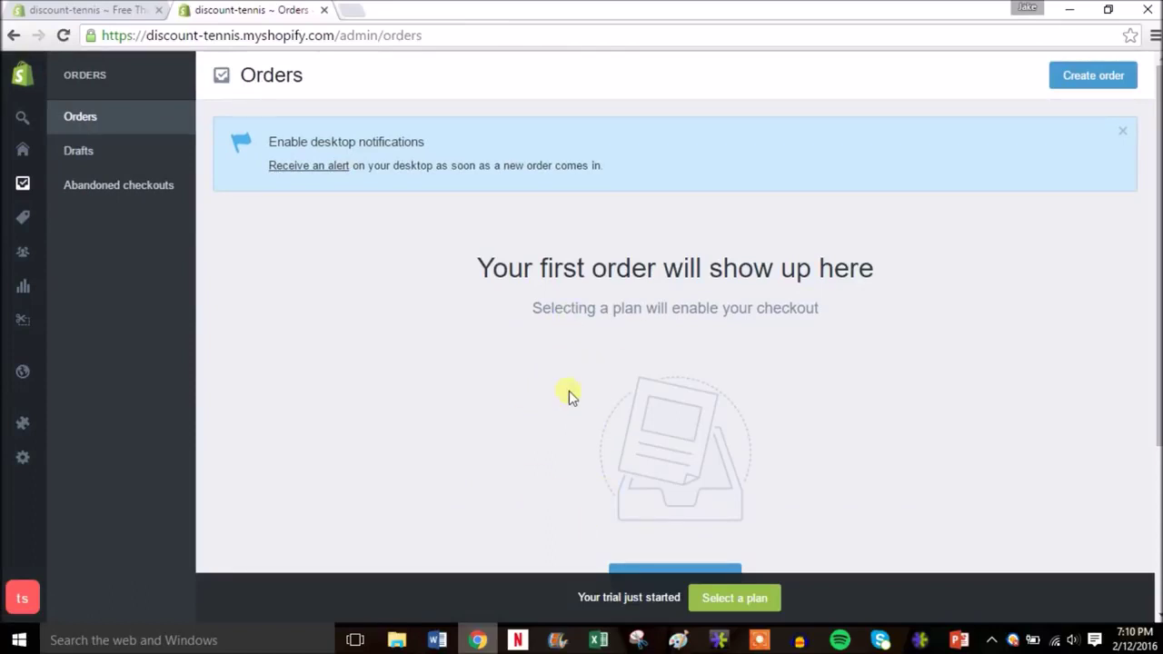
{"action": "left_click", "coordinate": [124, 189]}
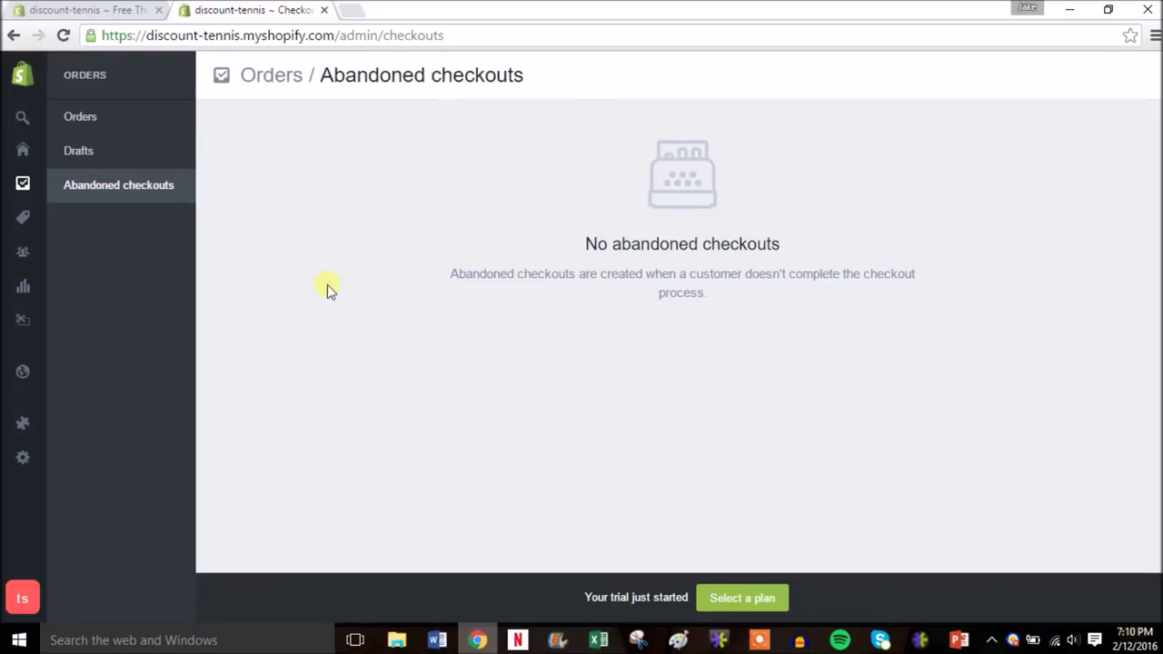
Compare the Basic, Professional and Unlimited plans by monthly price, features, credit card rates and shipping label discounts
{"action": "left_click", "coordinate": [728, 596]}
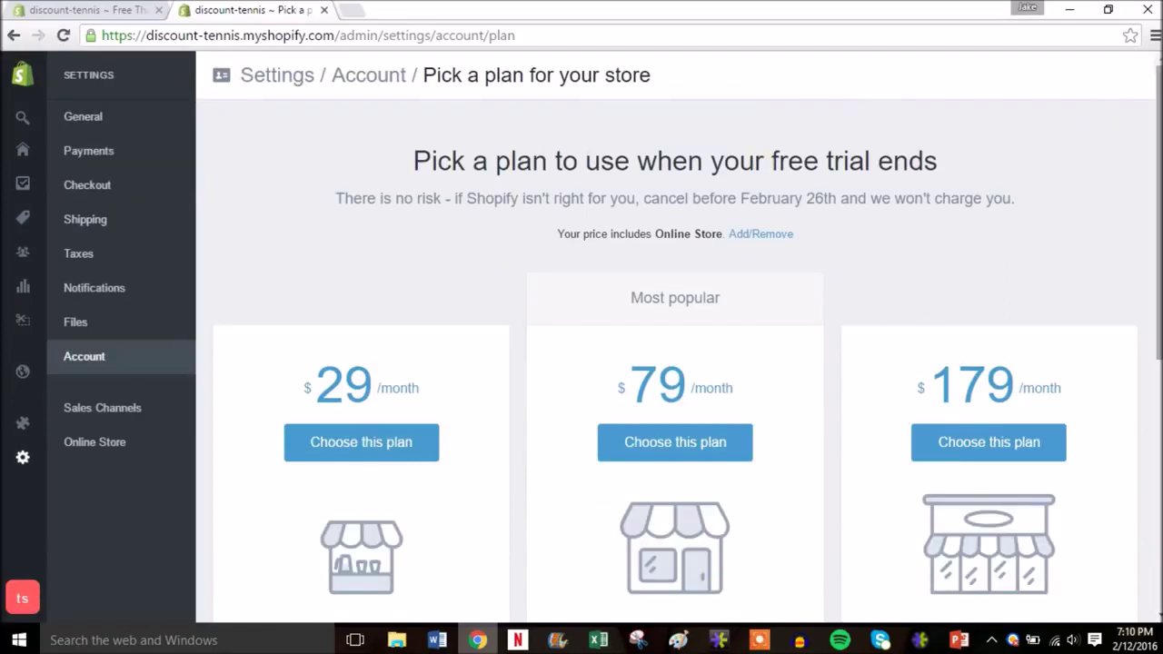
{"action": "scroll", "coordinate": [1155, 160], "scroll_direction": "down", "scroll_amount": 1}
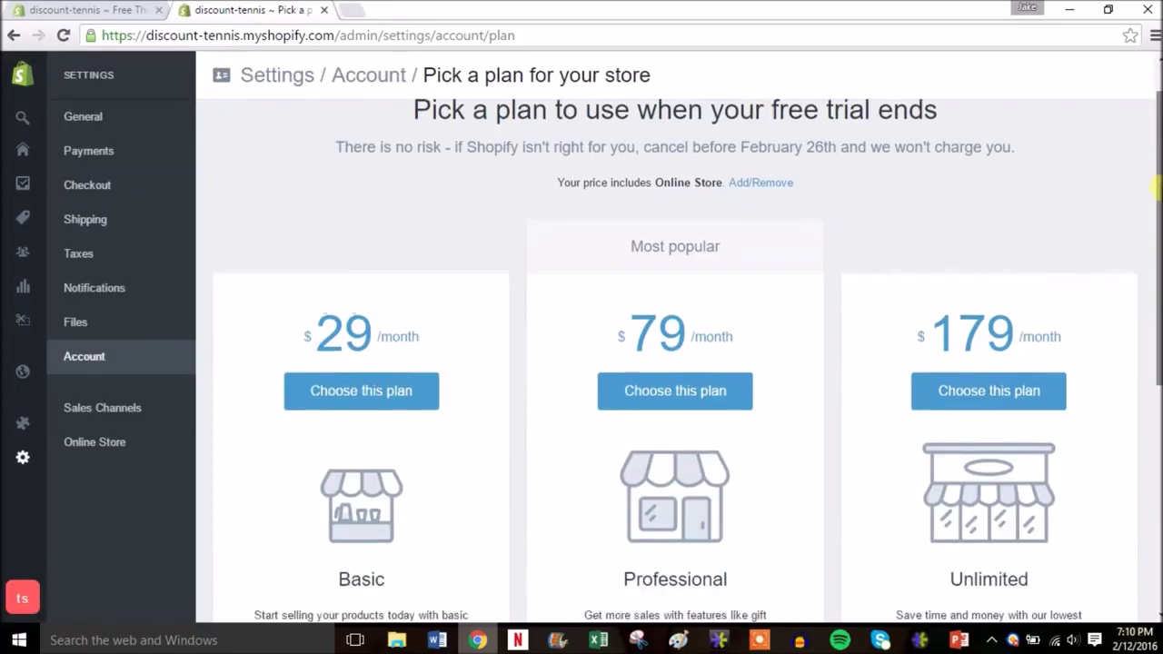
{"action": "scroll", "coordinate": [688, 359], "scroll_direction": "down", "scroll_amount": 2}
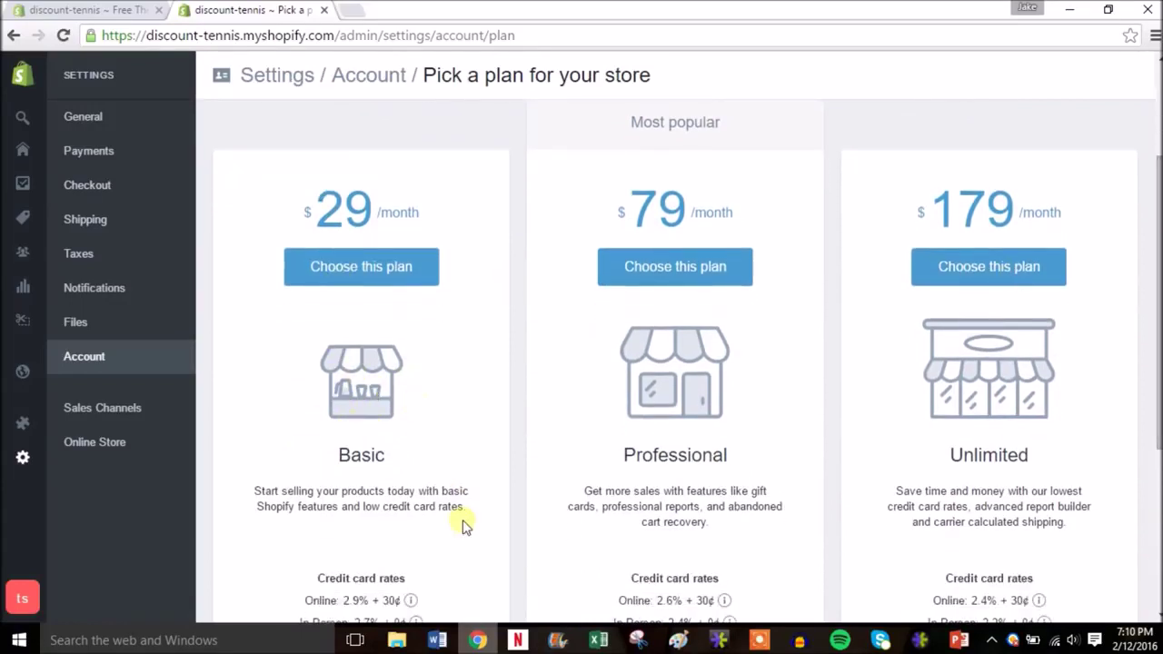
{"action": "scroll", "coordinate": [463, 525], "scroll_direction": "down", "scroll_amount": 3}
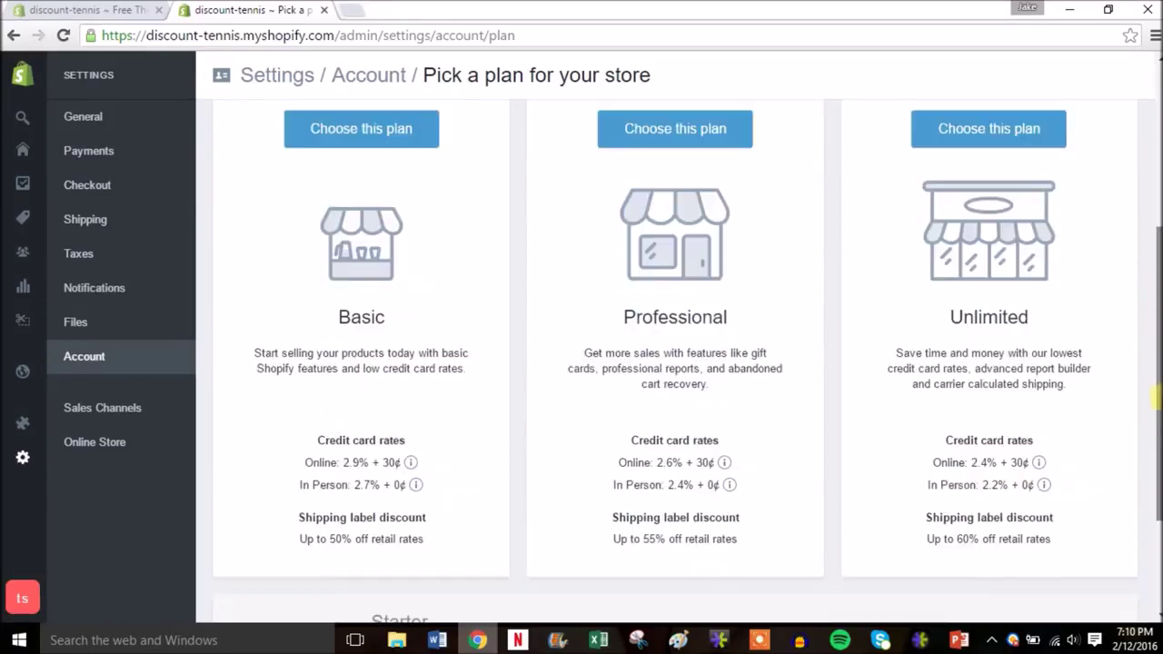
{"action": "scroll", "coordinate": [688, 367], "scroll_direction": "up", "scroll_amount": 1}
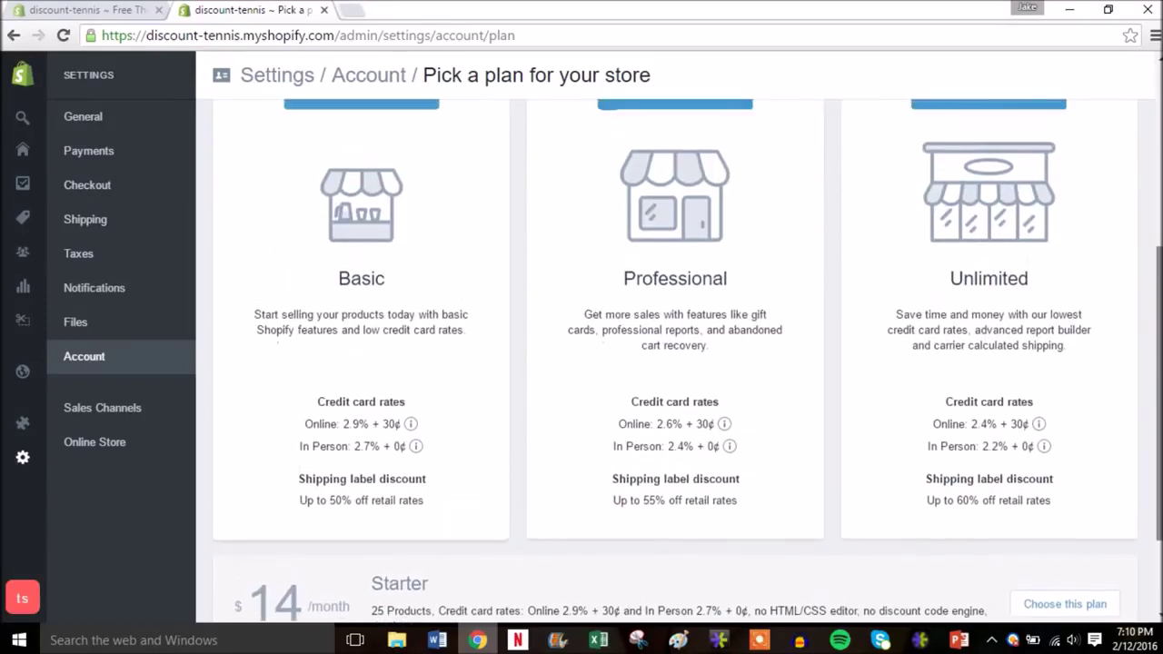
{"action": "scroll", "coordinate": [690, 363], "scroll_direction": "up", "scroll_amount": 1}
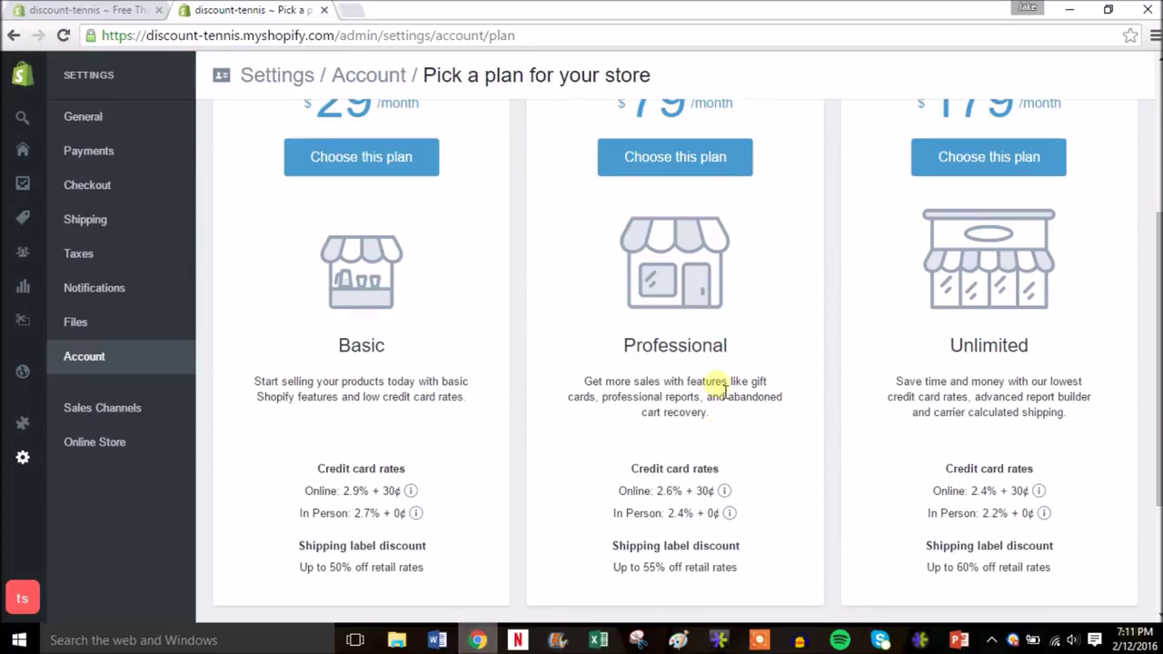
{"action": "left_click_drag", "start_coordinate": [1156, 365], "coordinate": [1154, 332]}
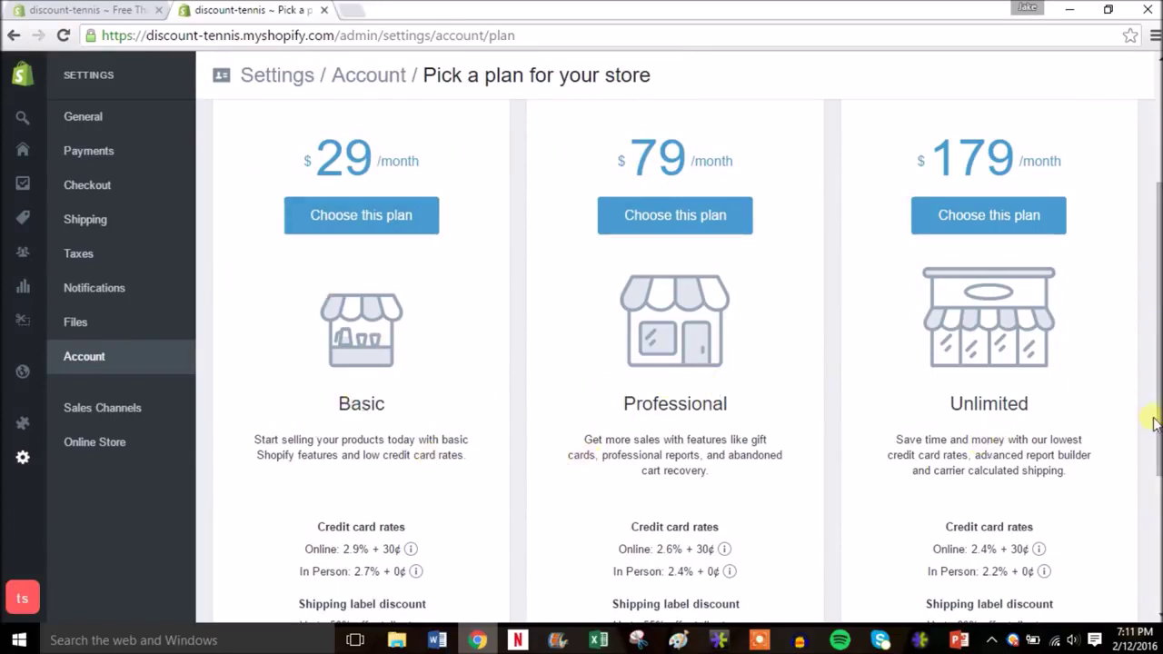
{"action": "left_click_drag", "start_coordinate": [1152, 423], "coordinate": [1155, 441]}
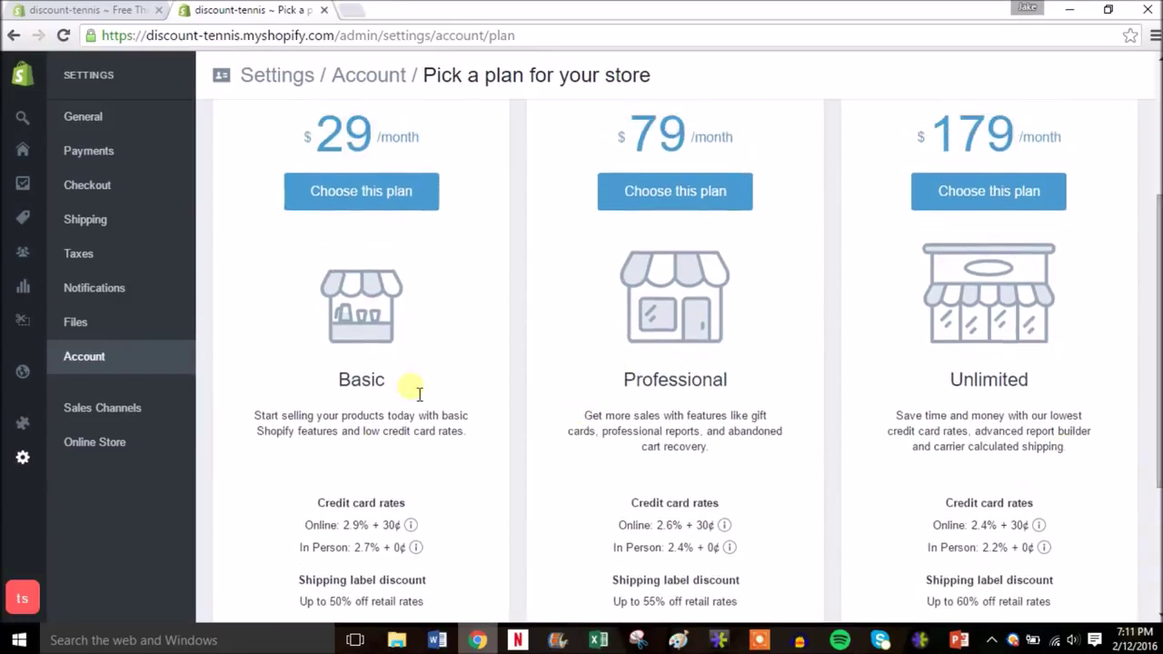
{"action": "left_click_drag", "start_coordinate": [1156, 425], "coordinate": [1156, 261]}
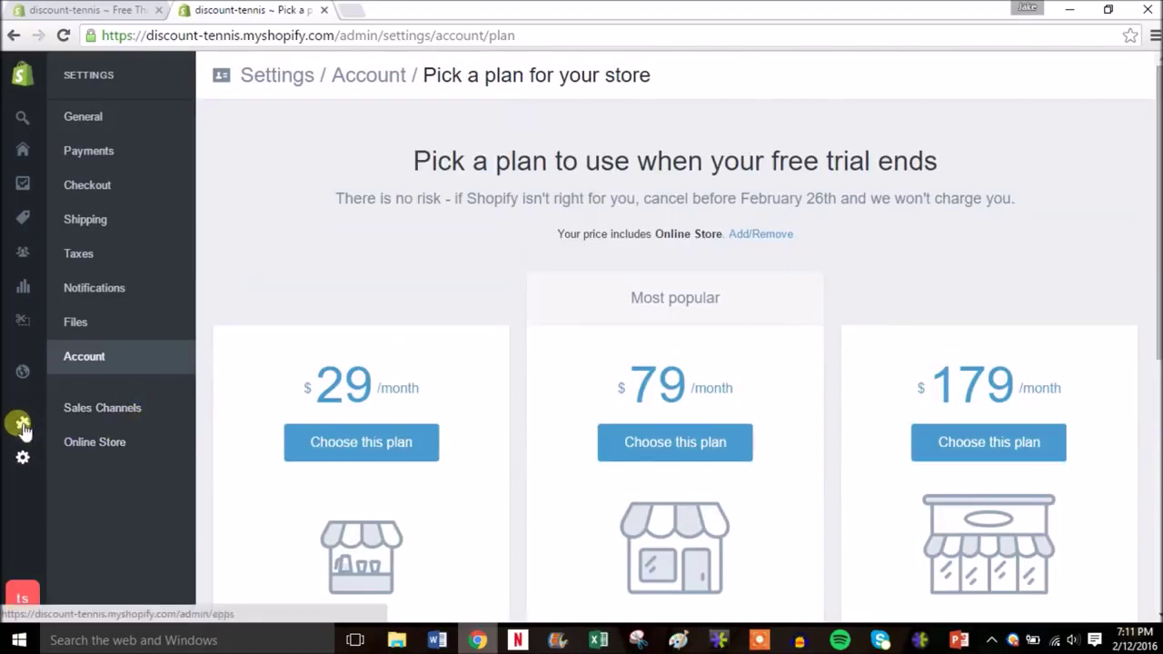
Start a new discount code in the store's Discounts section and generate an automatic code name for it
{"action": "mouse_move", "coordinate": [20, 426]}
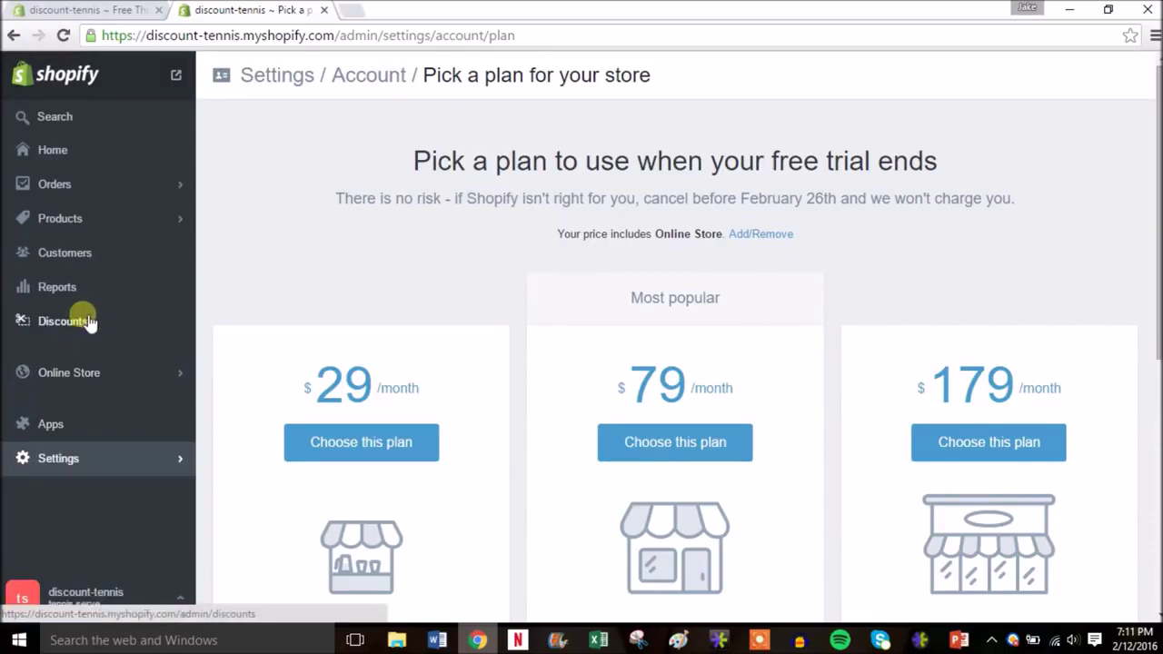
{"action": "left_click", "coordinate": [98, 320]}
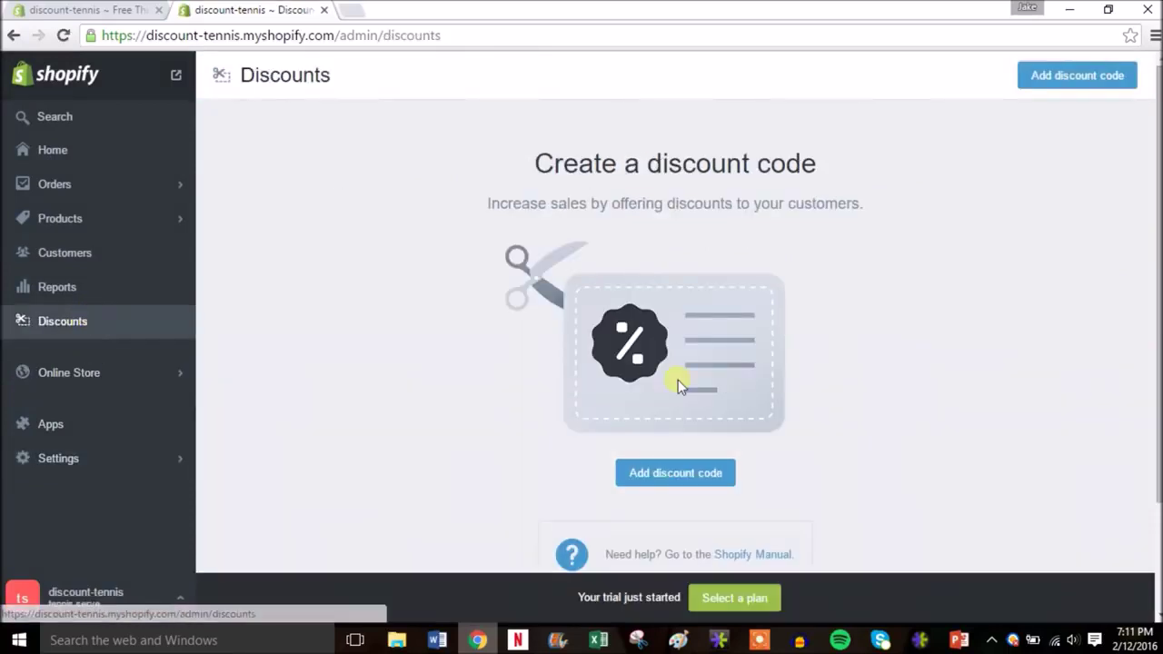
{"action": "scroll", "coordinate": [675, 336], "scroll_direction": "down", "scroll_amount": 2}
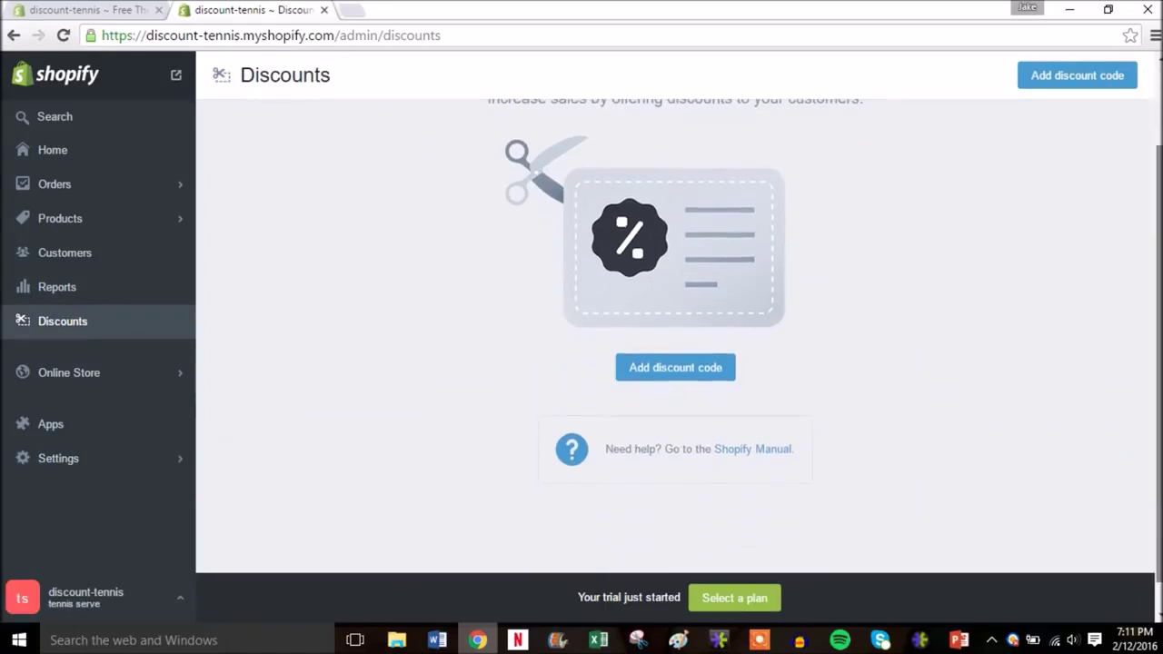
{"action": "scroll", "coordinate": [675, 336], "scroll_direction": "up", "scroll_amount": 1}
{"action": "left_click", "coordinate": [676, 426]}
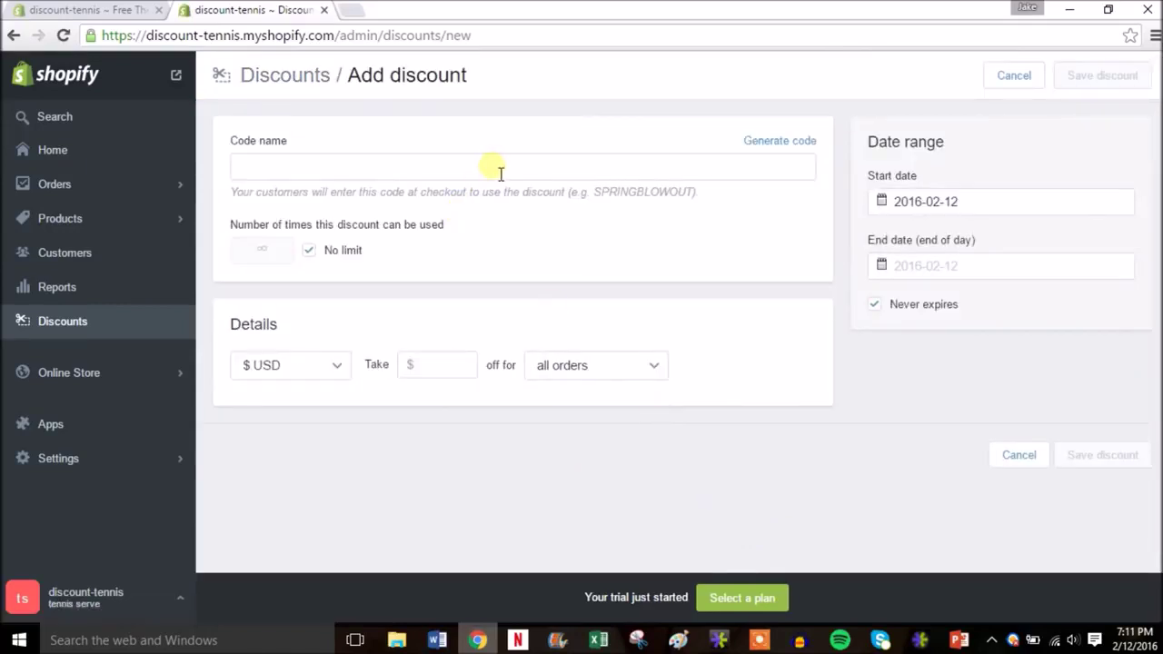
{"action": "left_click", "coordinate": [806, 145]}
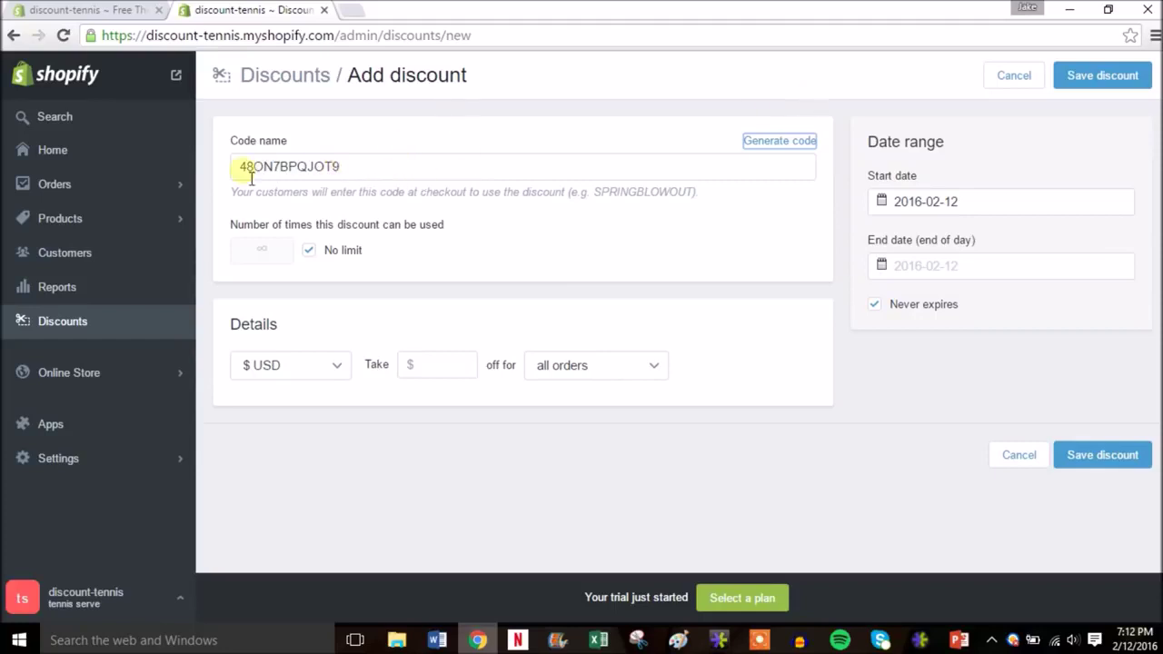
Set the discount to take $10 USD off all orders and save it
{"action": "left_click", "coordinate": [463, 368]}
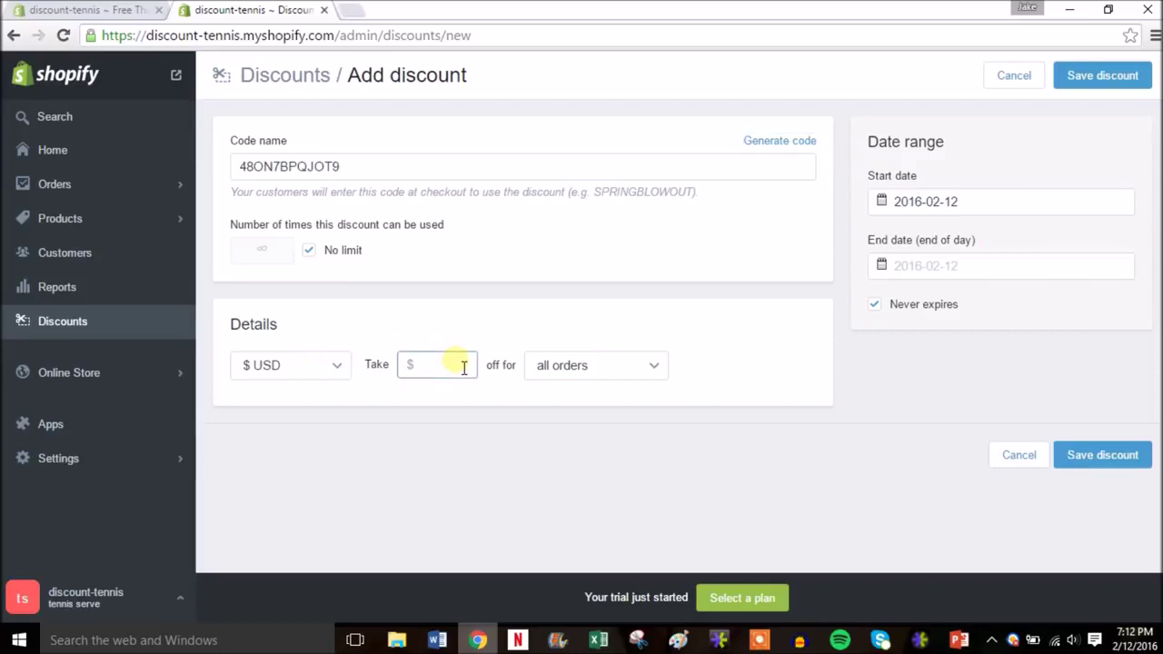
{"action": "left_click", "coordinate": [627, 367]}
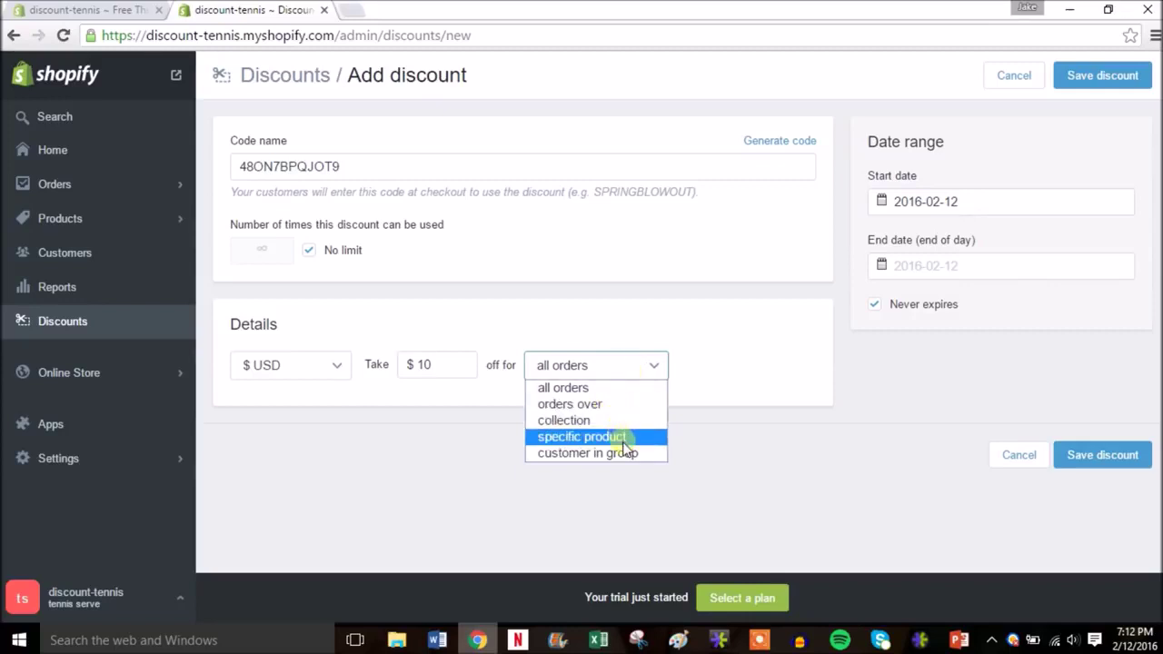
{"action": "left_click", "coordinate": [696, 359]}
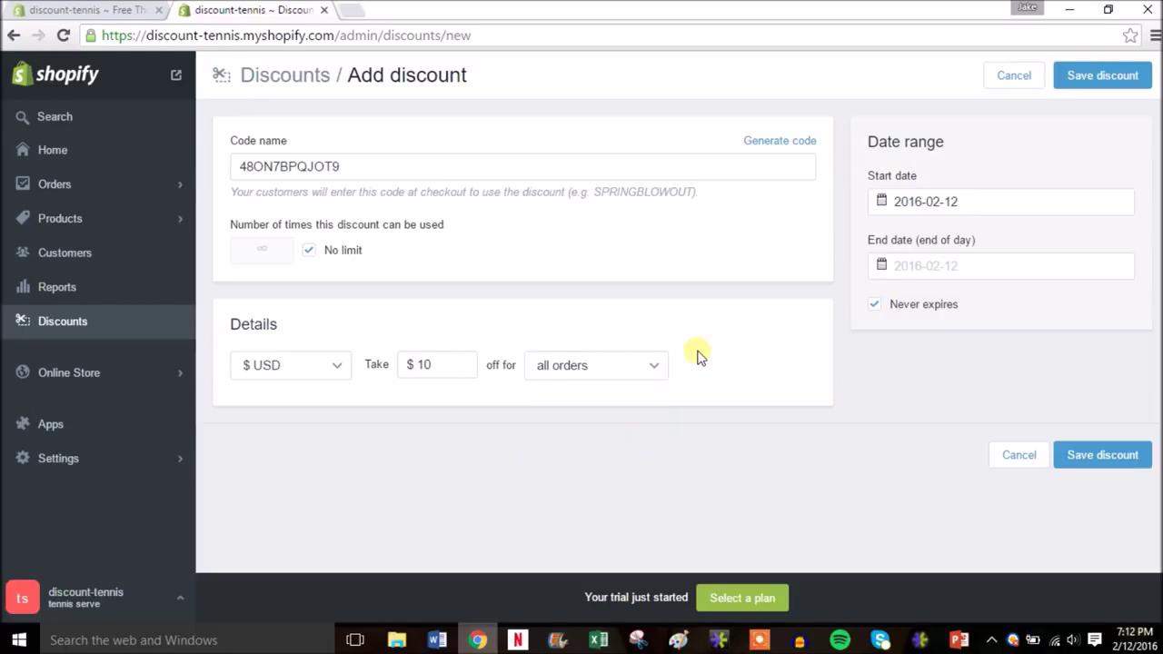
{"action": "left_click", "coordinate": [1100, 76]}
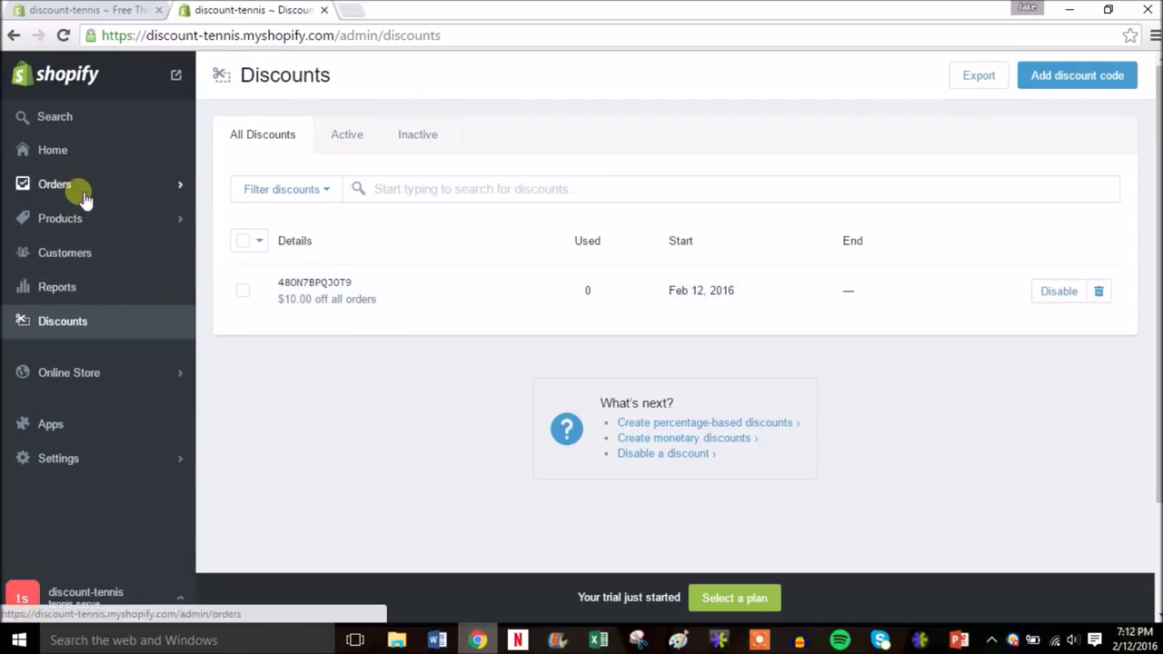
Return to the admin Home page, open the online store in a new tab and review its home page slideshow and featured items
{"action": "left_click", "coordinate": [107, 154]}
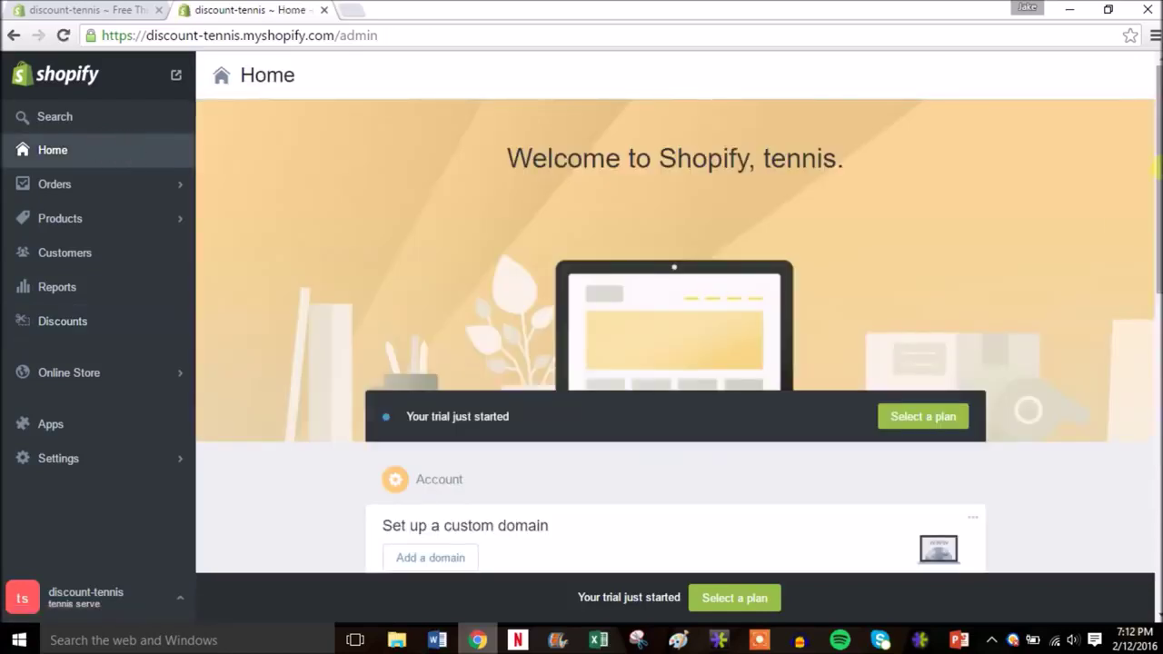
{"action": "mouse_move", "coordinate": [1155, 169]}
{"action": "left_mouse_down"}
{"action": "mouse_move", "coordinate": [1154, 284]}
{"action": "mouse_move", "coordinate": [1156, 175]}
{"action": "left_mouse_up"}
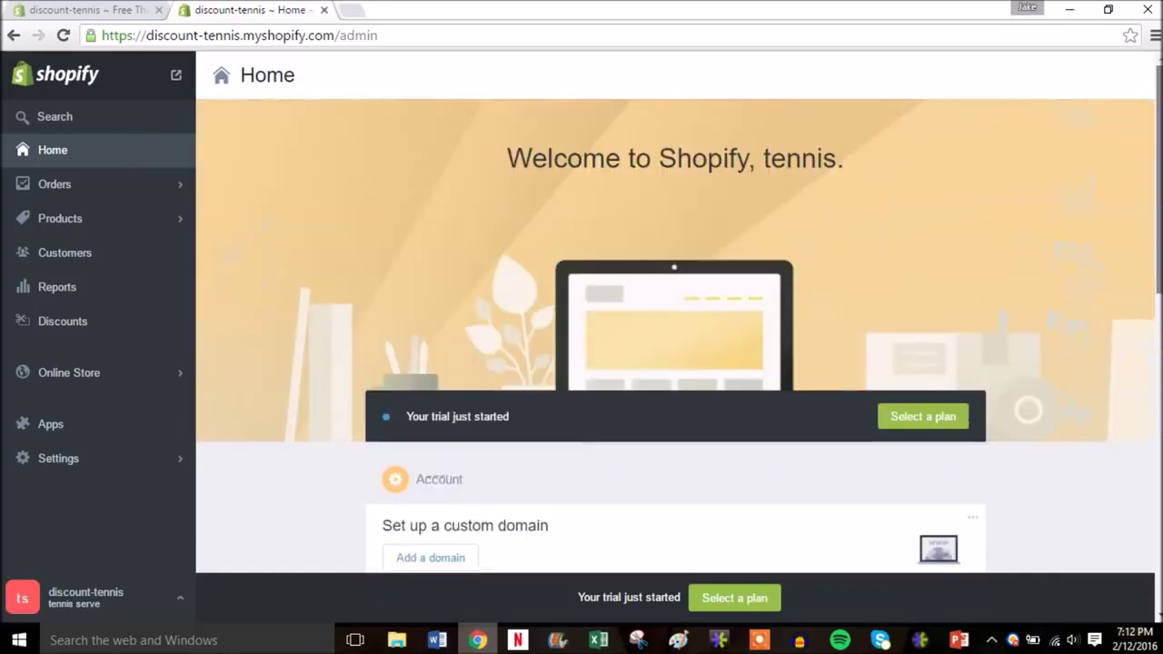
{"action": "right_click", "coordinate": [179, 81]}
{"action": "left_click", "coordinate": [213, 92]}
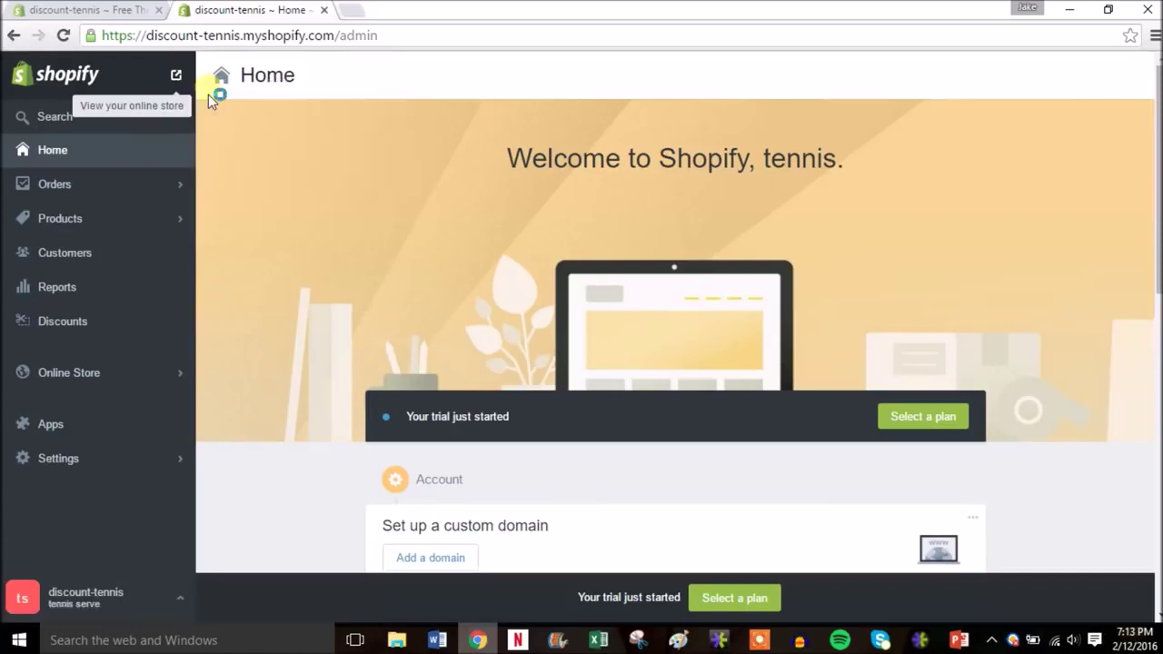
{"action": "left_click", "coordinate": [380, 13]}
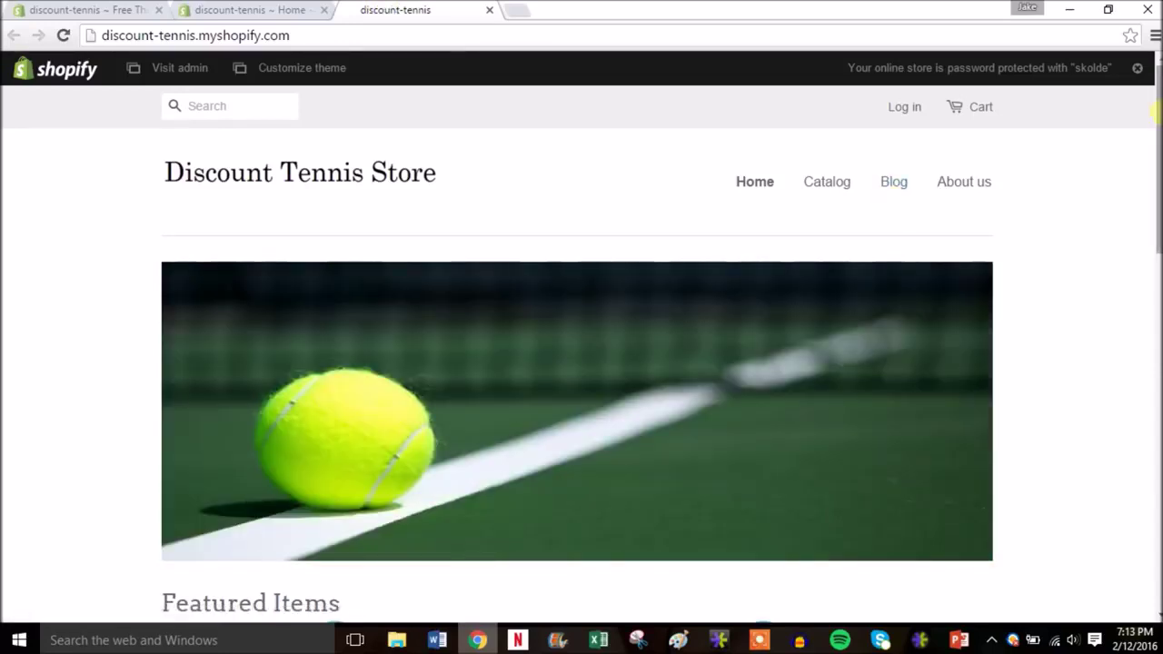
{"action": "left_click_drag", "start_coordinate": [1159, 116], "coordinate": [1155, 159]}
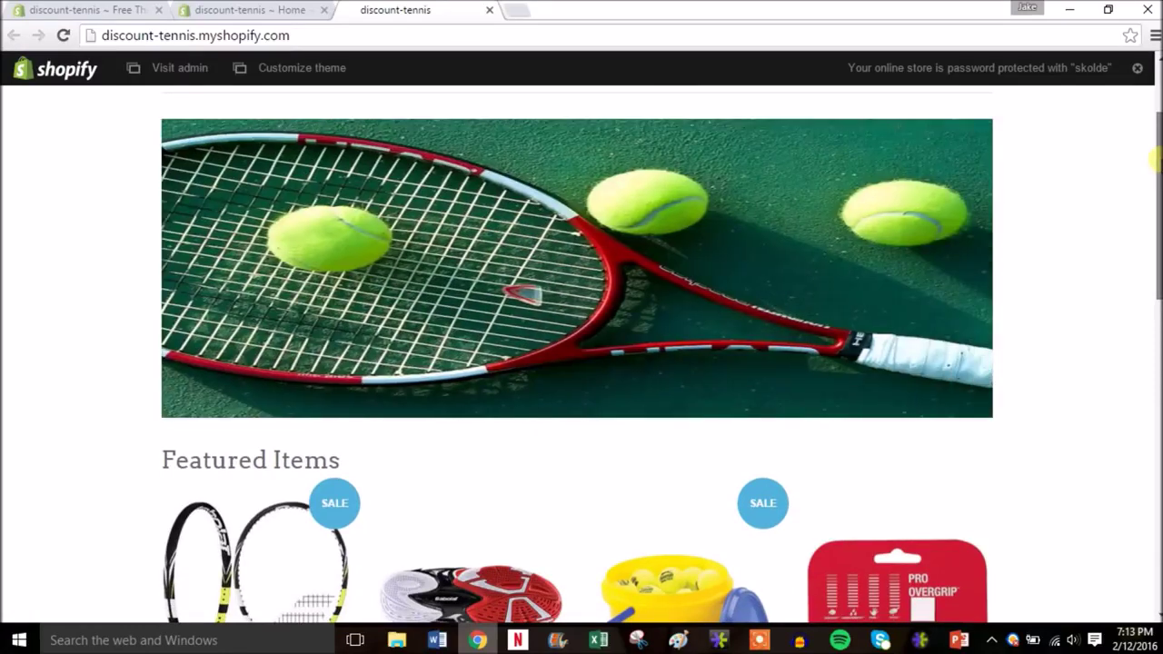
{"action": "left_click_drag", "start_coordinate": [1160, 160], "coordinate": [1157, 93]}
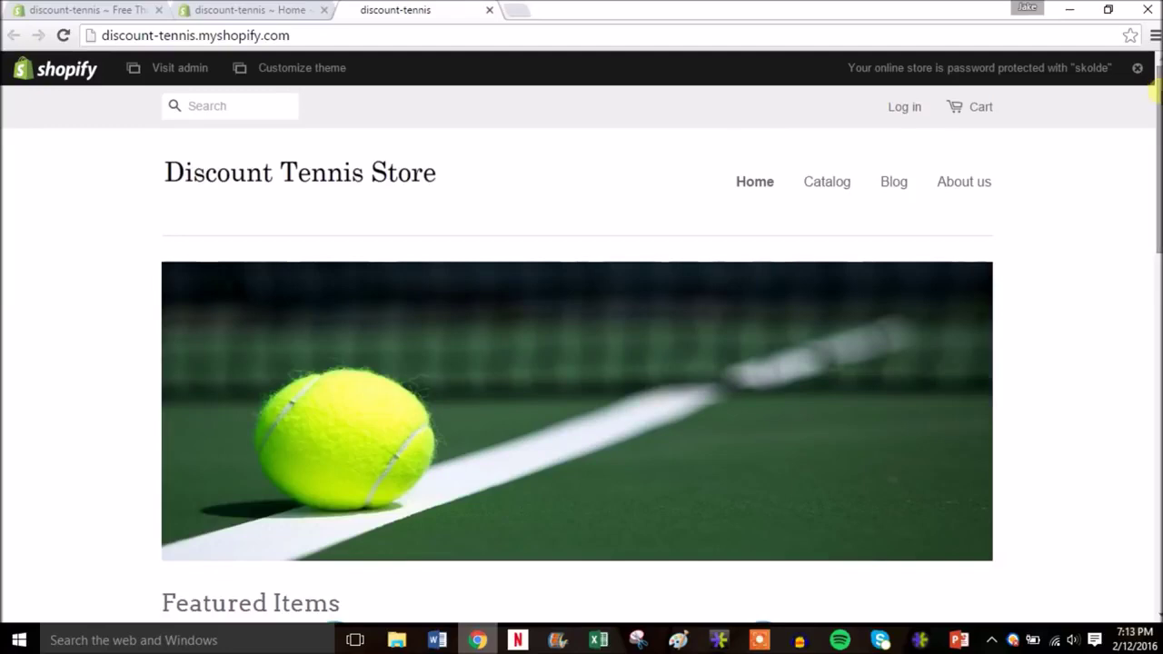